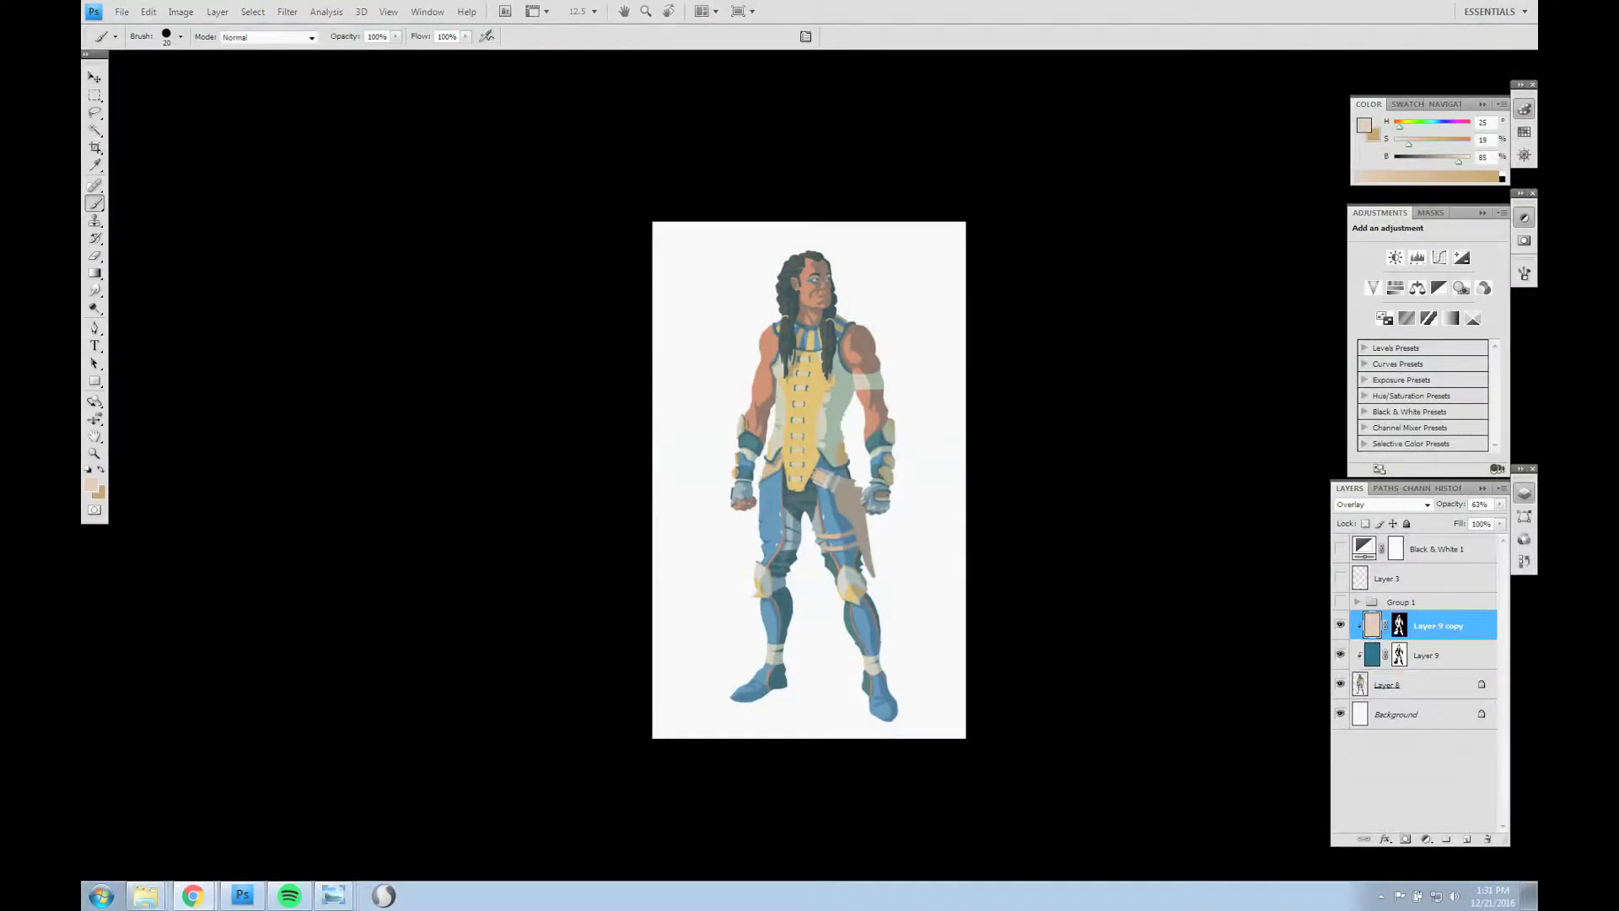
Select Layer 9 and set its opacity to about 25%.
mouse_move(1340, 625)
left_mouse_down()
mouse_move(1337, 643)
mouse_move(1340, 624)
left_mouse_up()
left_click(1427, 655)
left_click(1500, 503)
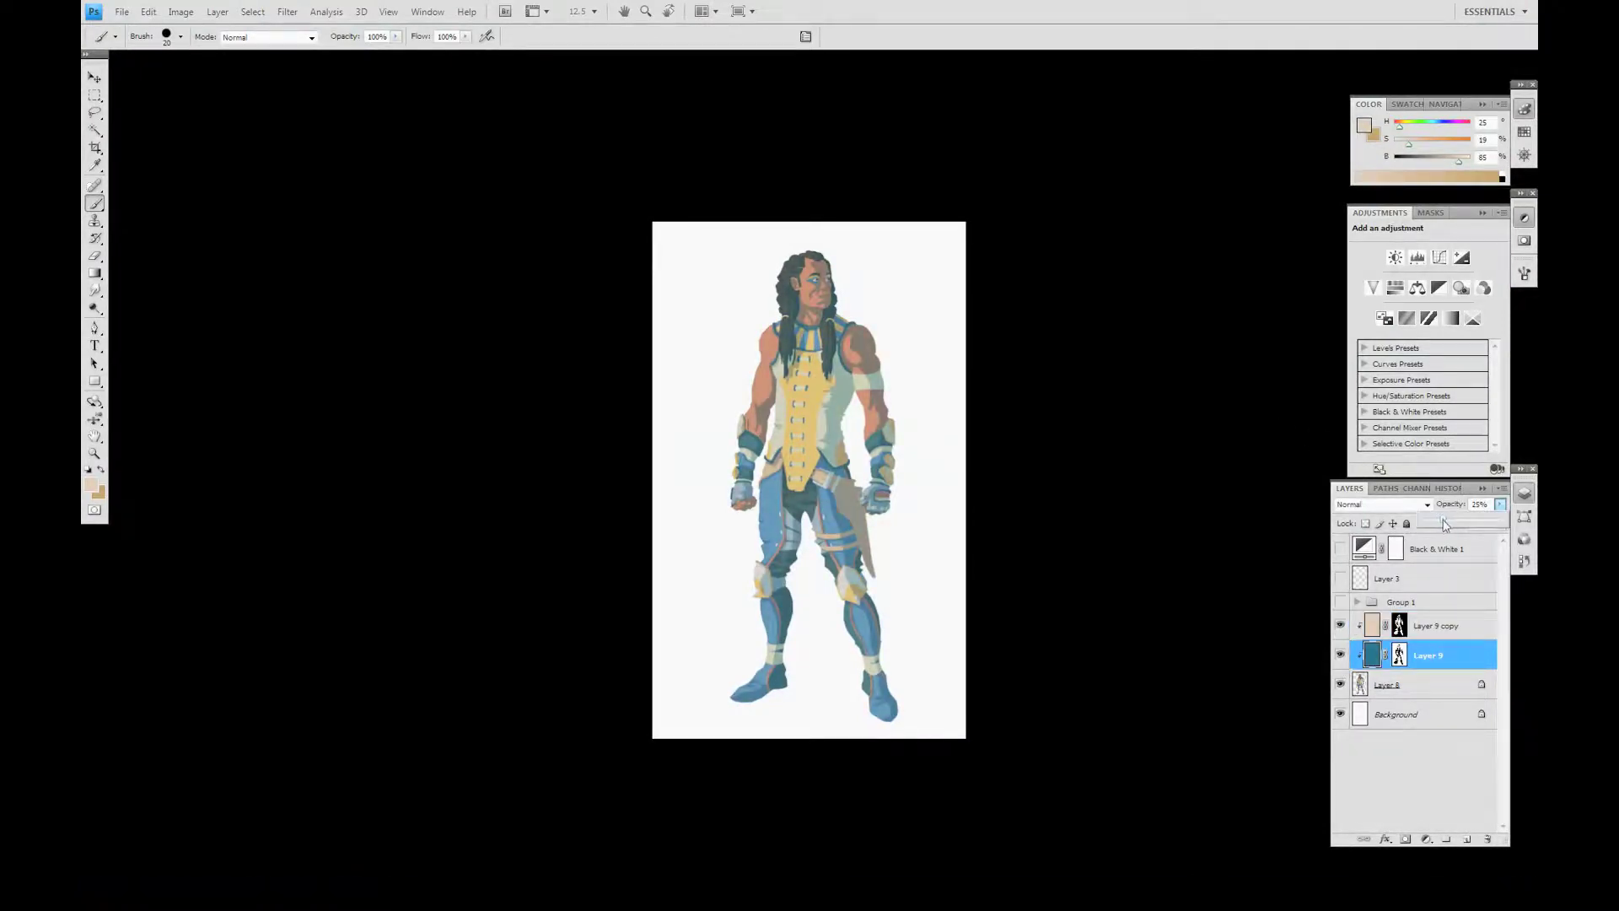
Select Group 1 and show its line art over the coloured figure.
left_click(1400, 601)
key("ctrl+plus")
left_click(1340, 601)
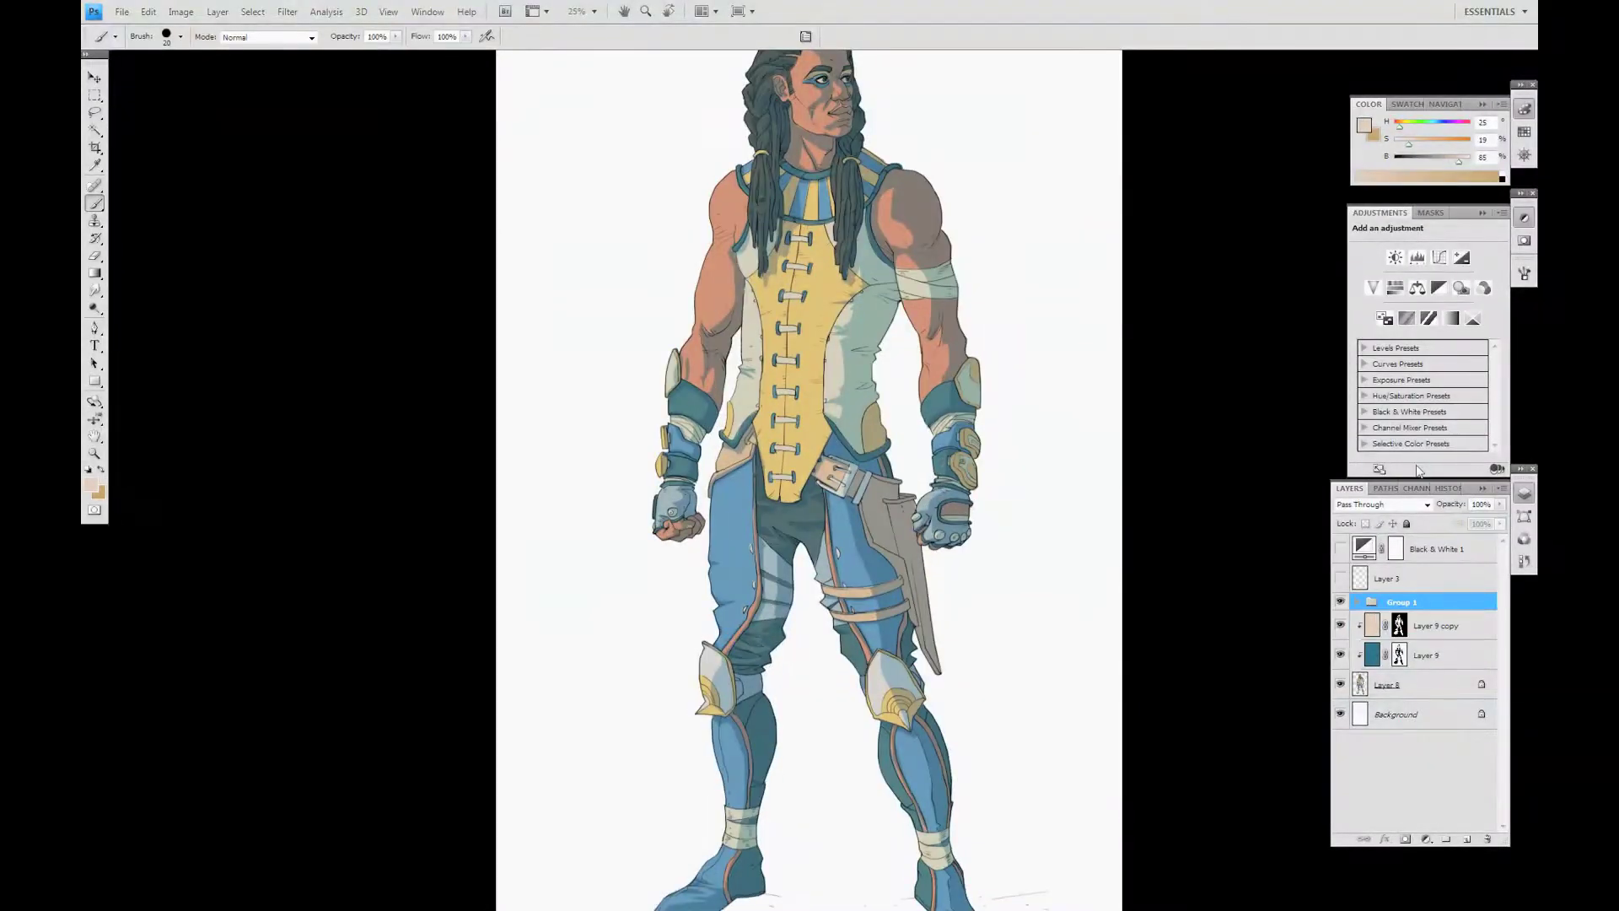
Duplicate Group 1 into a single merged layer and add a new empty layer above it.
key("ctrl+minus")
key("ctrl+j")
left_click(1468, 839)
right_click(1387, 638)
left_click(1425, 835)
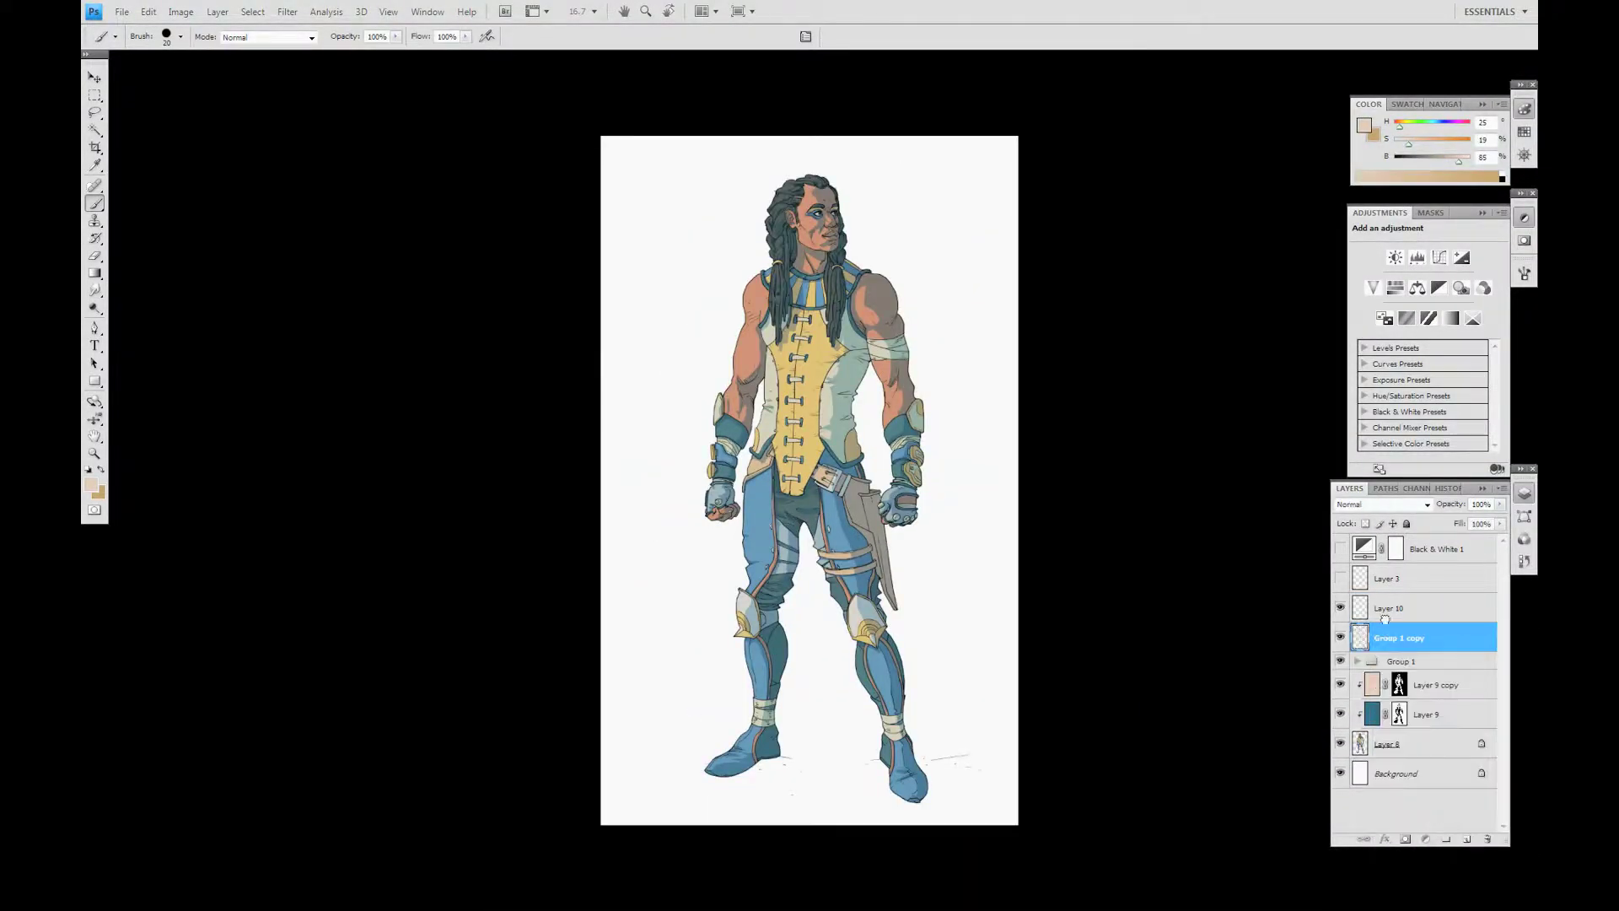
Place the original Group 1 above Layer 10 and hide it, then clip Layer 10 and Group 1 copy to the figure.
left_click_drag(1400, 661, 1400, 595)
left_click(1340, 601)
left_click(1342, 640, "alt")
left_click(1342, 670, "alt")
Lock the transparent pixels of Group 1 copy and darken the foreground colour to 12% brightness.
key("slash")
mouse_move(1459, 158)
left_mouse_down()
mouse_move(1400, 158)
mouse_move(1427, 143)
mouse_move(1403, 157)
left_mouse_up()
key("ctrl+plus")
key("ctrl+plus")
key("ctrl+plus")
scroll(1117, 408, "up", 5)
Select Layer 10 and choose a different brush preset for blending the shading on the upper body.
left_click(1433, 625)
right_click(831, 341)
double_click(928, 472)
left_click_drag(844, 422, 1088, 462)
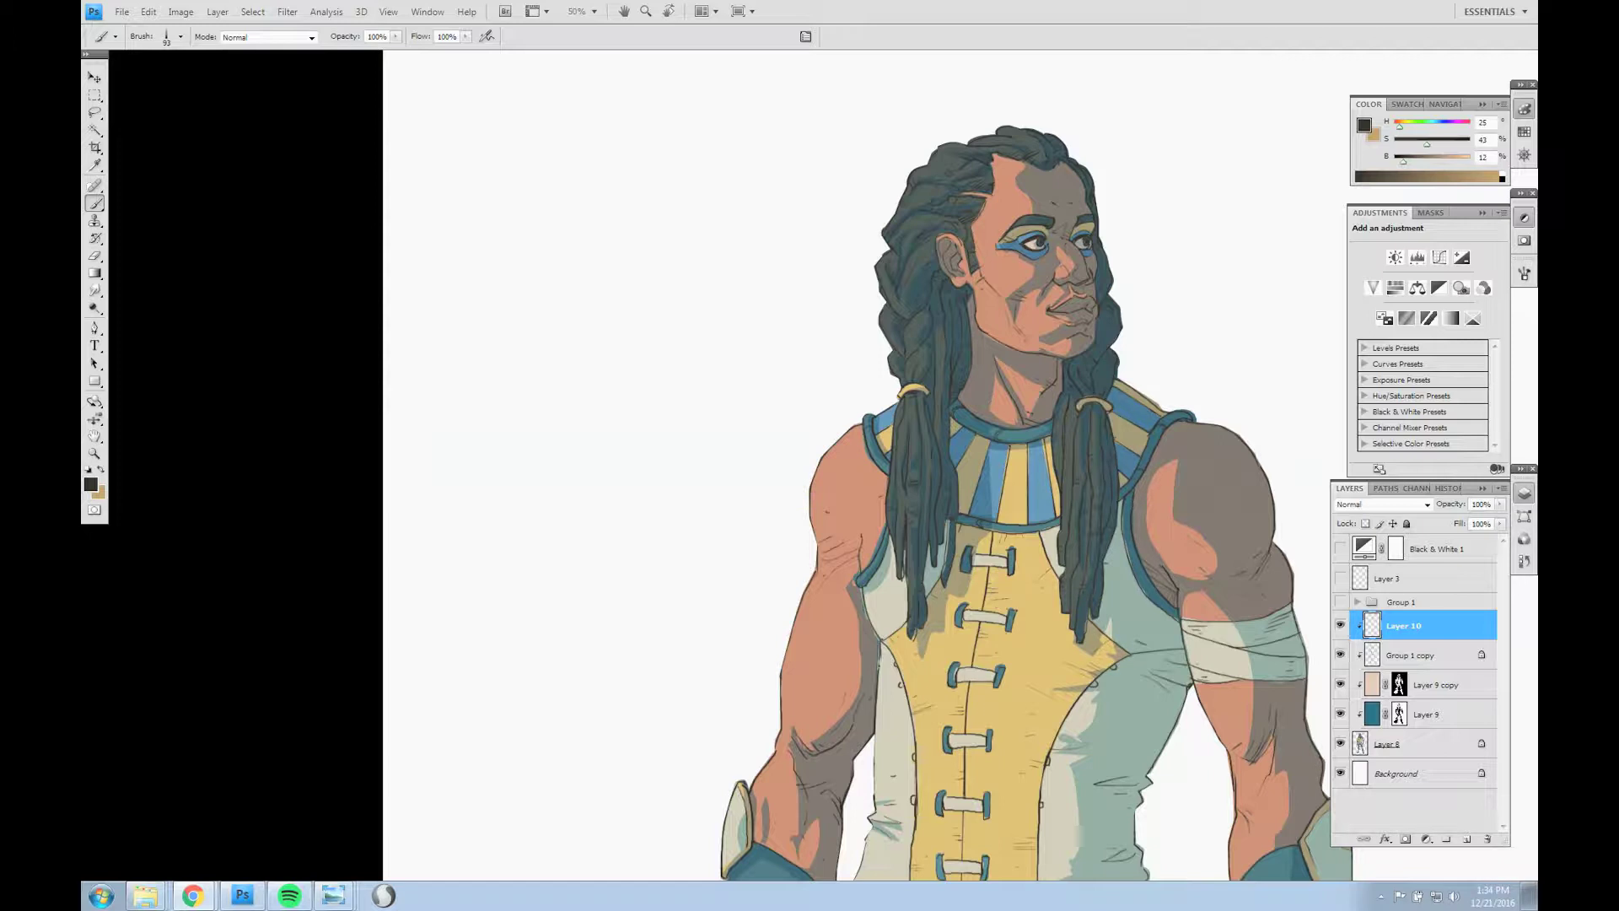
Soften the hard shadow edges on the face and neck with sampled skin tones on Layer 10.
key("bracketleft")
key("bracketleft")
key("bracketleft")
key("bracketleft")
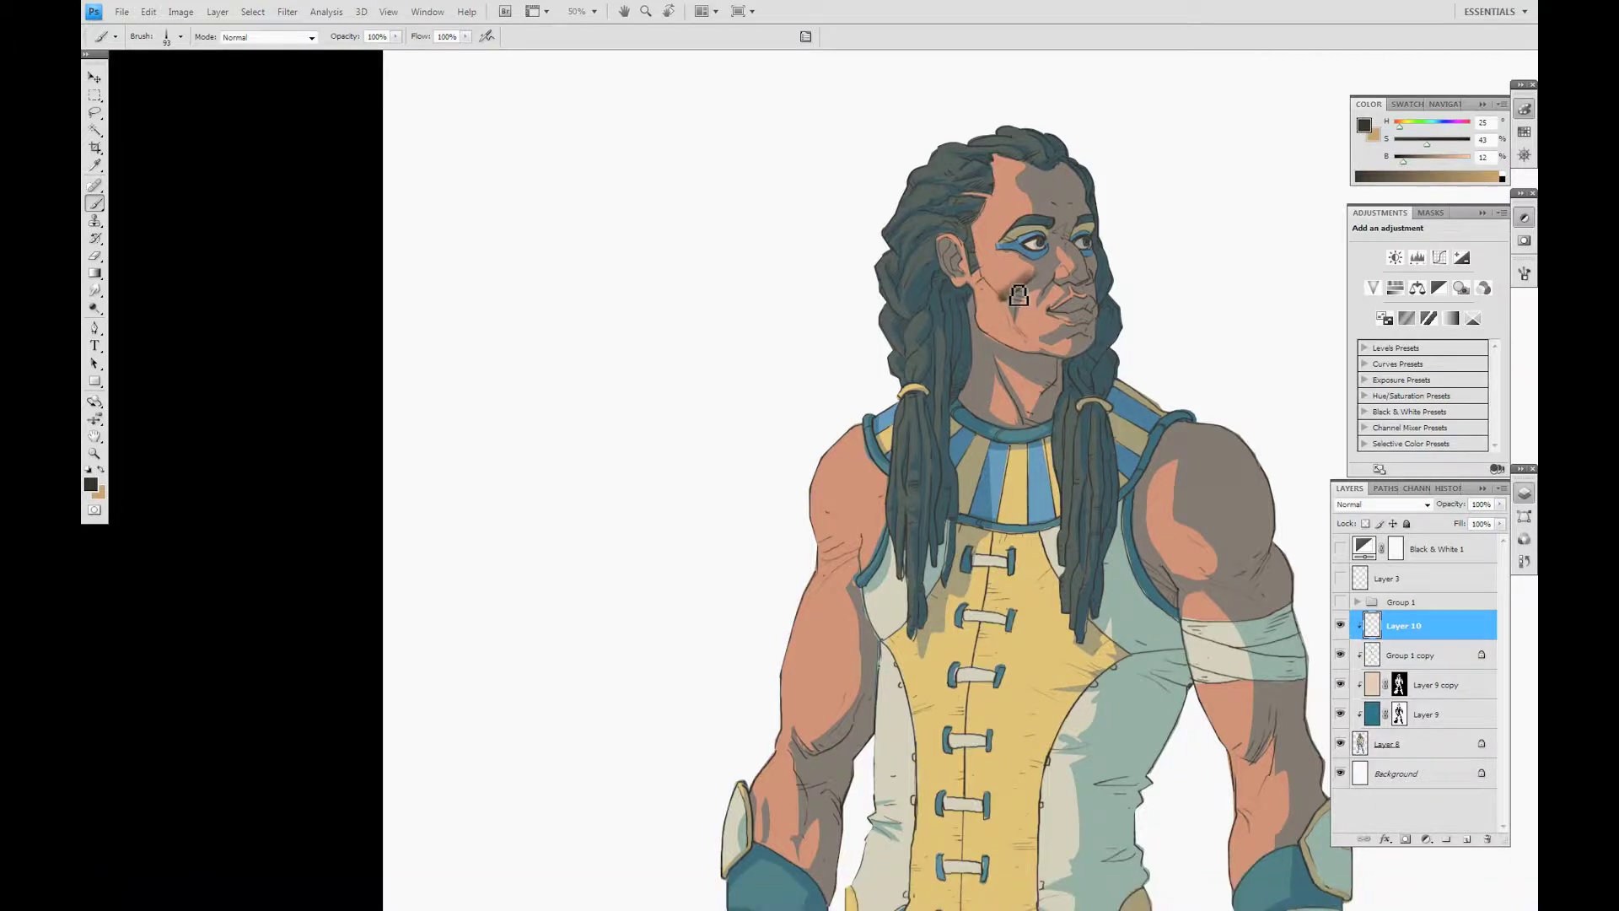
key("ctrl+plus")
left_click(923, 306, "alt")
left_click_drag(923, 306, 910, 213)
key("bracketright")
key("bracketright")
left_click(872, 509, "alt")
mouse_move(872, 509)
left_mouse_down()
mouse_move(919, 438)
mouse_move(826, 211)
left_mouse_up()
Blend the shadow edges on the shaded shoulder and upper arm with a larger brush.
left_click(894, 439, "alt")
key("bracketright")
key("bracketright")
key("bracketright")
key("bracketright")
key("bracketright")
mouse_move(1079, 371)
left_mouse_down()
mouse_move(1046, 489)
mouse_move(945, 294)
mouse_move(1096, 459)
mouse_move(1071, 565)
left_mouse_up()
key("bracketleft")
Blend the shading of the teal cuff and wrist guard on the shaded arm with sampled teal tones.
scroll(1100, 596, "down", 5)
left_click(1096, 595, "alt")
key("bracketleft")
key("bracketleft")
key("bracketleft")
key("bracketleft")
key("bracketleft")
left_click(1142, 576, "alt")
key("bracketleft")
key("bracketleft")
key("bracketleft")
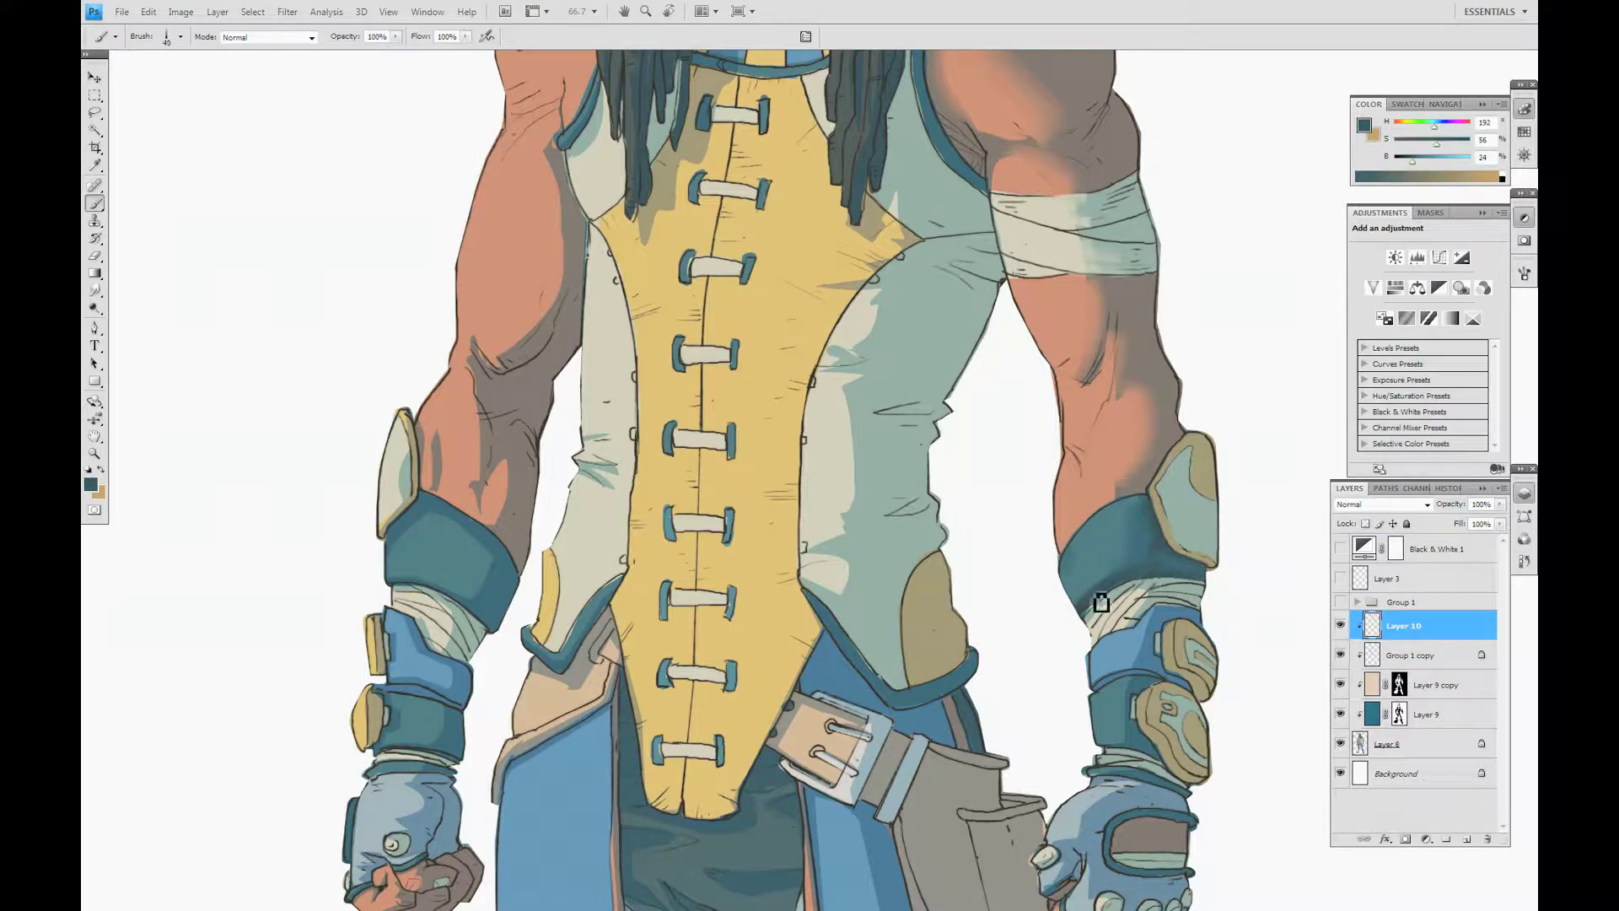
key("ctrl+minus")
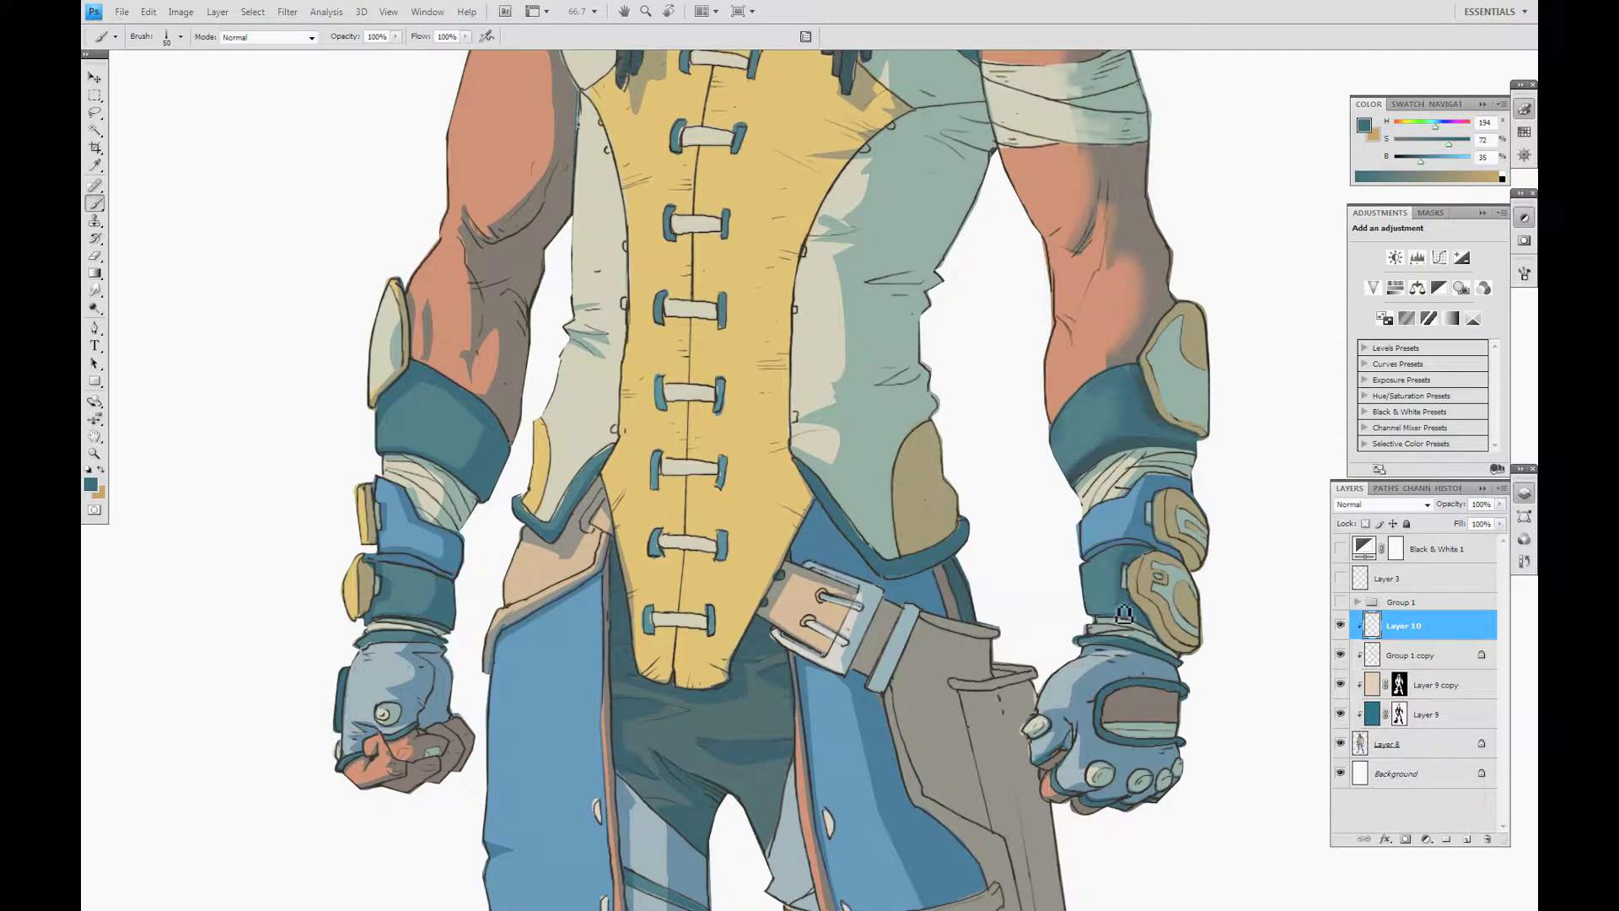
Soften the skin shadows on the shaded forearm with a much larger brush and sampled skin tones.
key("bracketright")
key("bracketright")
key("bracketright")
key("bracketright")
key("bracketright")
key("bracketright")
key("bracketright")
scroll(1045, 430, "down", 4)
left_click(987, 198, "alt")
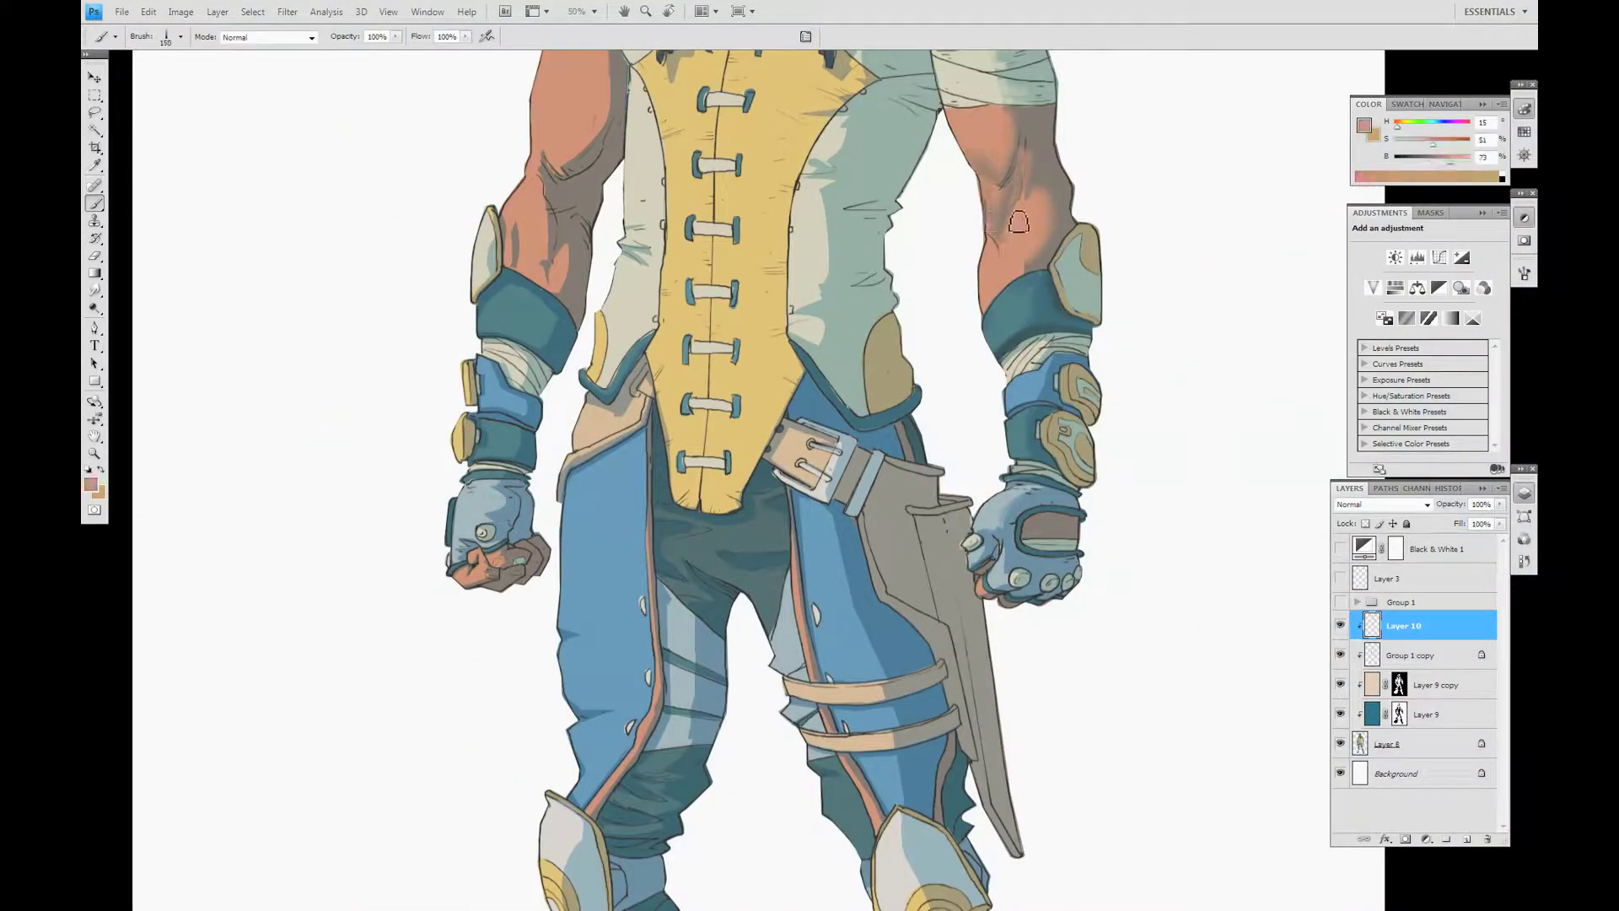
key("bracketright")
key("bracketright")
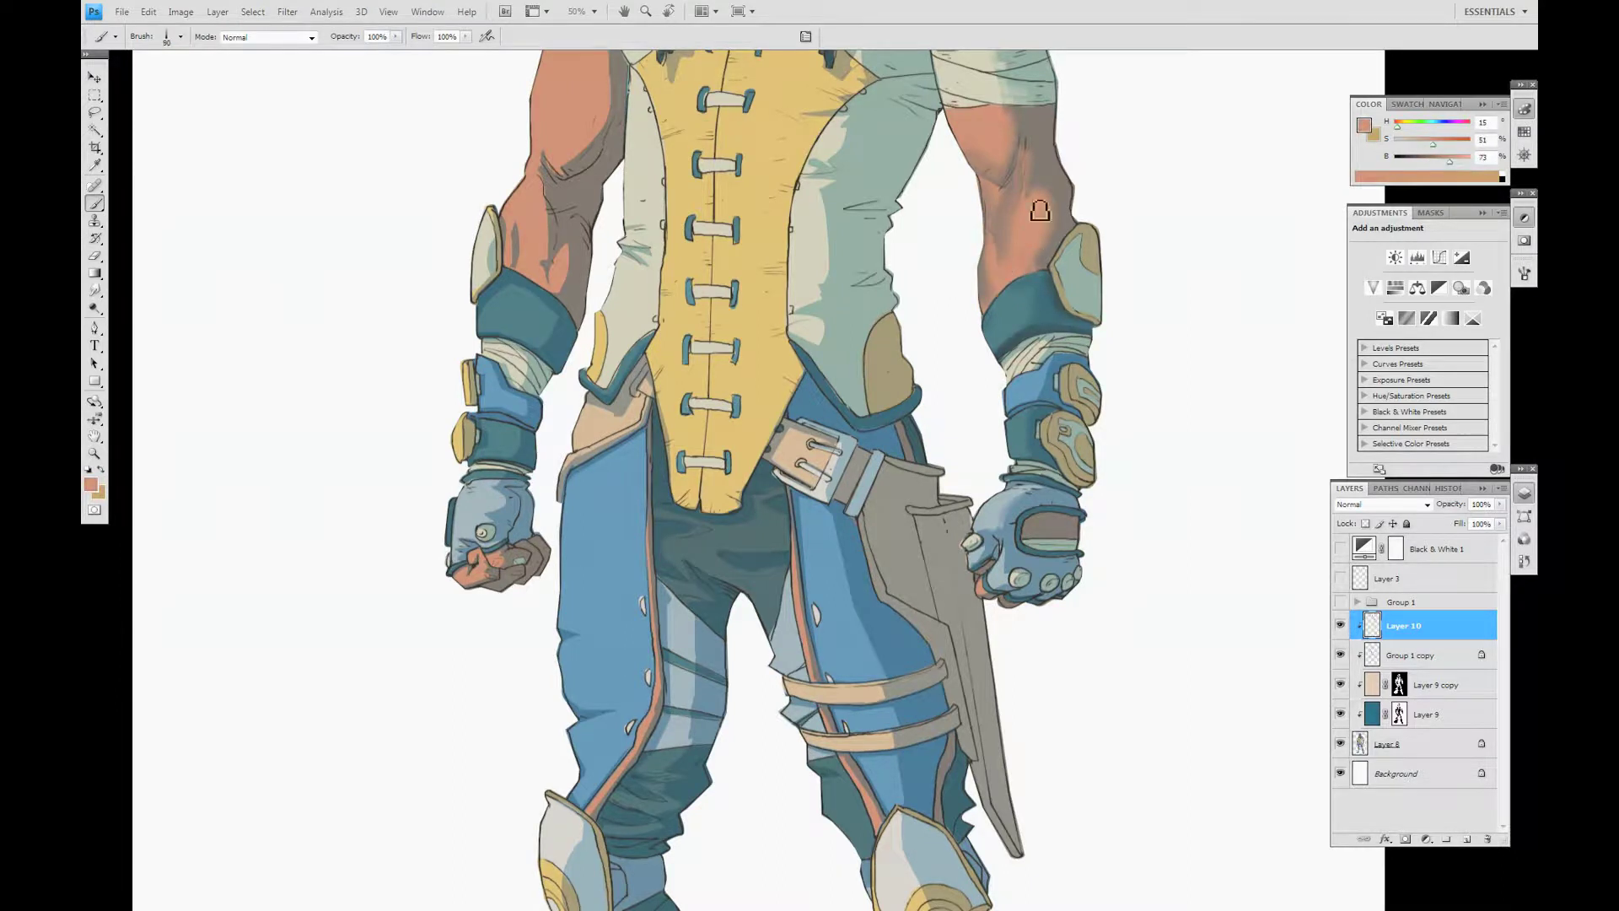
Blend the skin shadow on the shoulder above the arm bandage.
scroll(1037, 210, "up", 3)
scroll(1037, 210, "left", 1)
left_click(1023, 210, "alt")
Soften the shadow edges on the vest's pale side panels with sampled cream and grey-green tones.
scroll(1023, 210, "up", 3)
key("bracketleft")
key("bracketleft")
key("bracketleft")
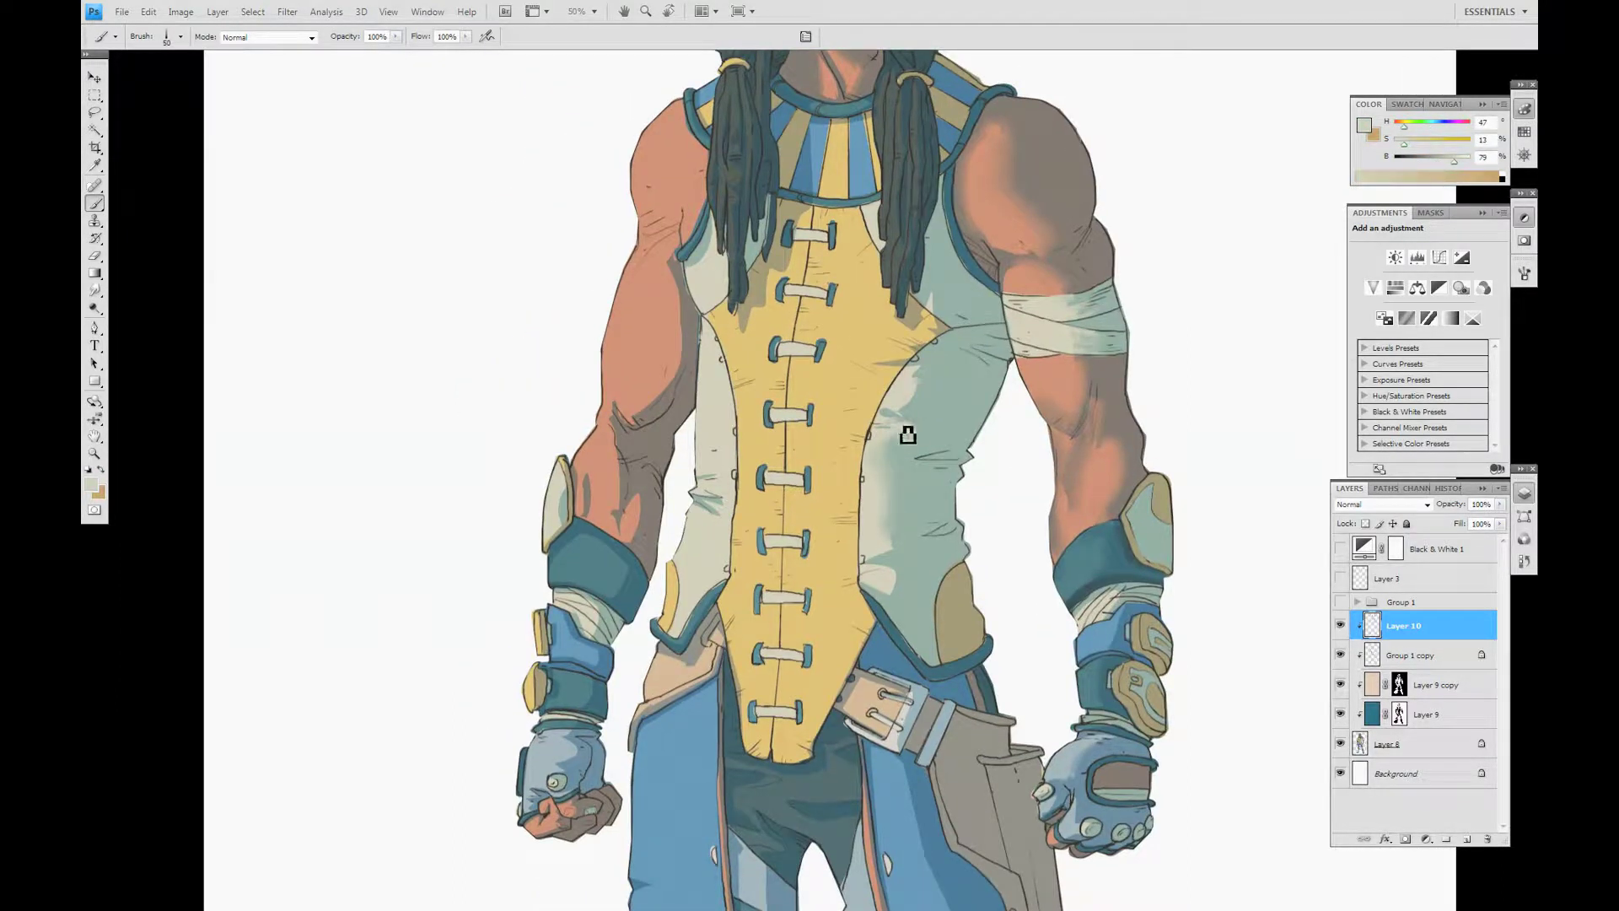
scroll(881, 563, "down", 3)
scroll(882, 563, "left", 1)
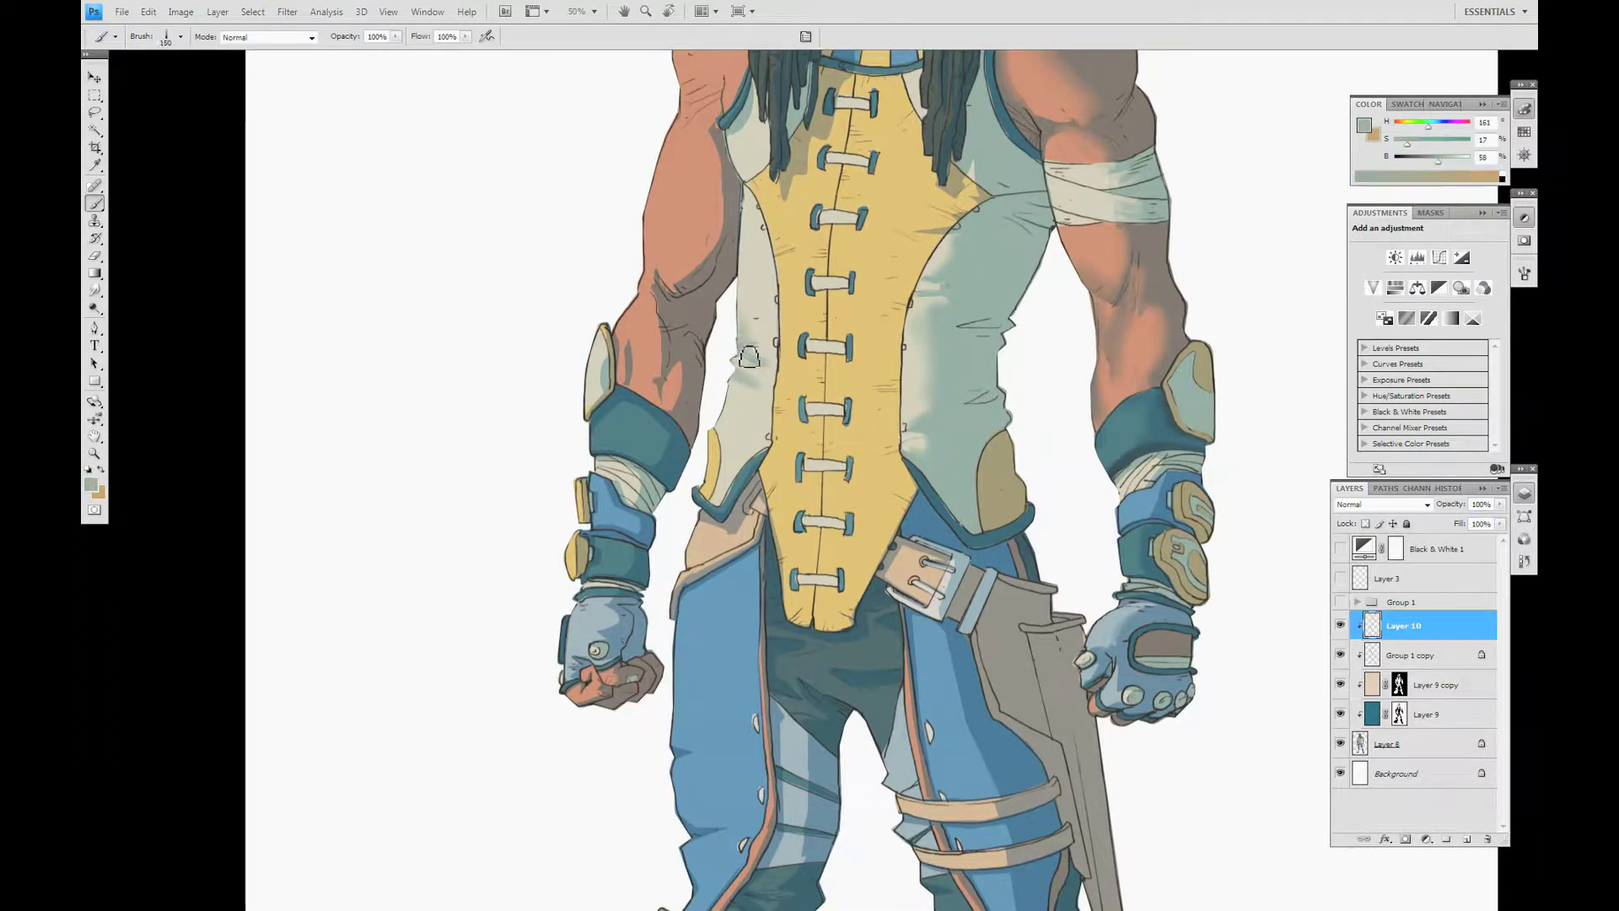
Paint dark teal shading along both side edges of the vest's yellow front panel.
left_click(902, 335, "alt")
left_click_drag(901, 447, 914, 314)
mouse_move(770, 459)
left_mouse_down()
mouse_move(787, 313)
mouse_move(748, 184)
left_mouse_up()
left_click_drag(901, 431, 961, 218)
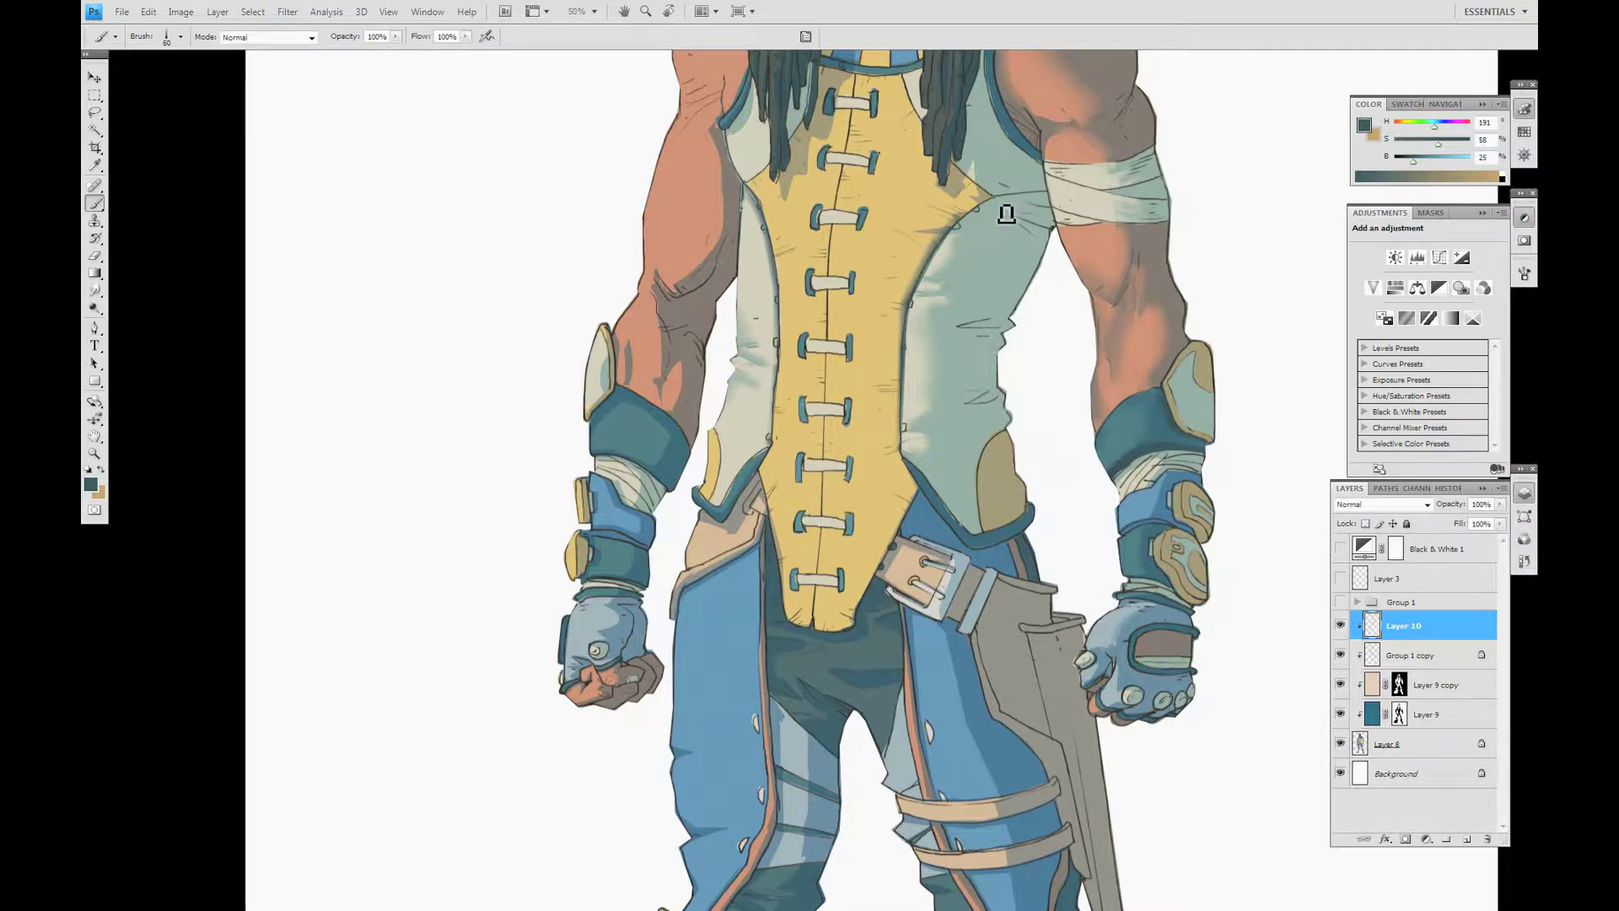
left_click(978, 221, "alt")
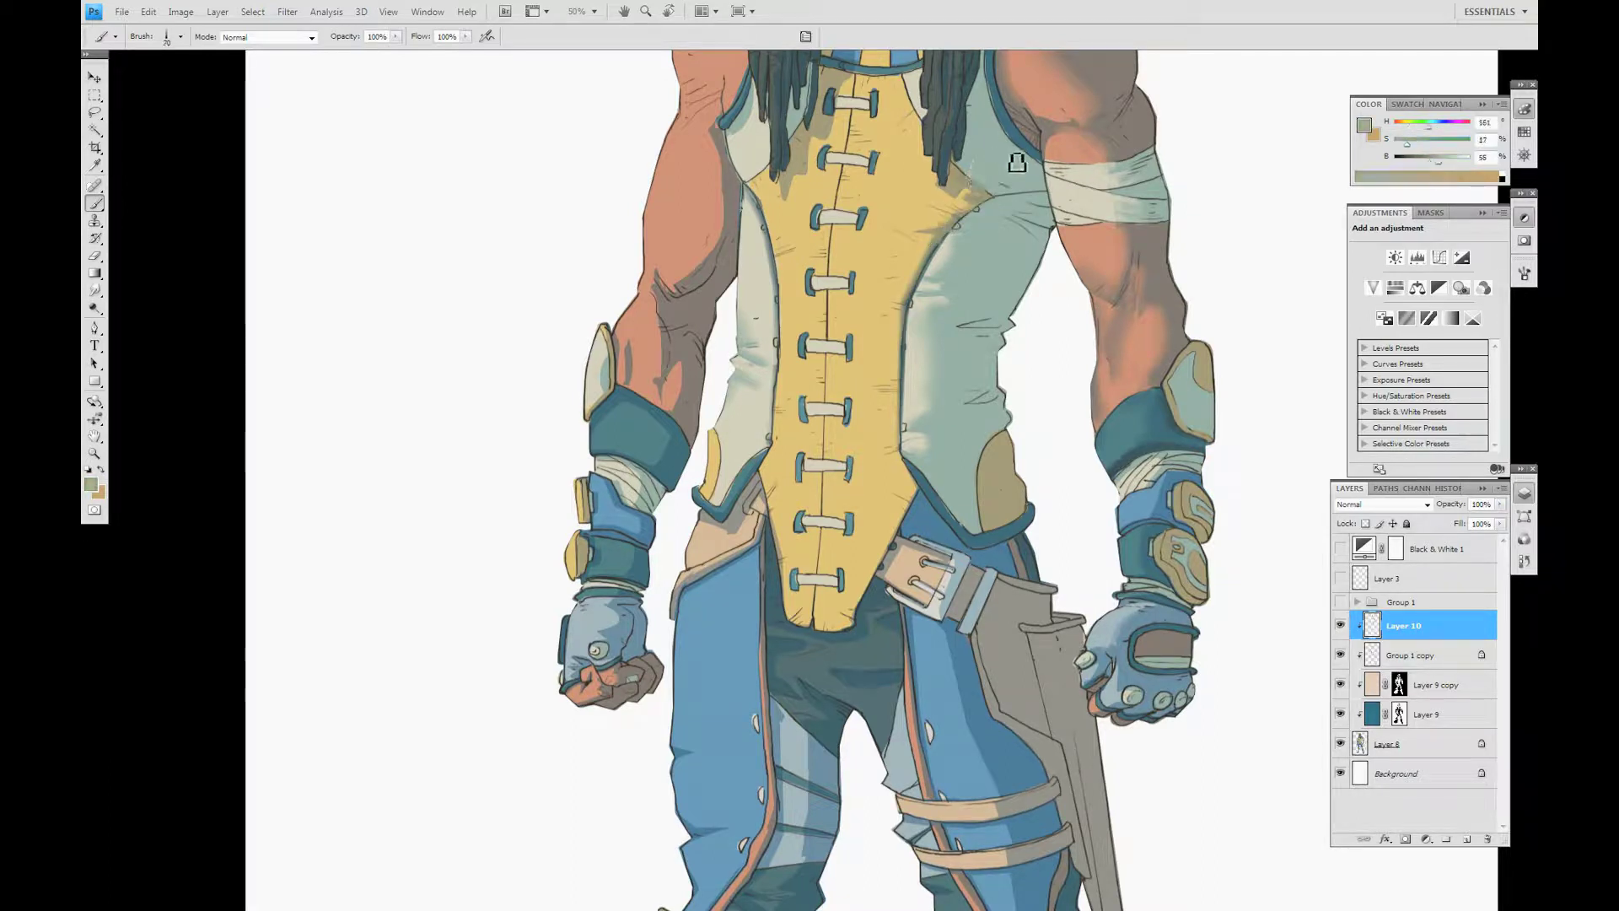
Blend broad skin shading over both arms and shoulders with a much larger brush.
key("ctrl+minus")
left_click_drag(892, 460, 911, 286)
key("bracketright")
key("bracketright")
key("bracketright")
key("bracketright")
key("bracketright")
key("bracketright")
key("bracketright")
left_click(1143, 361, "alt")
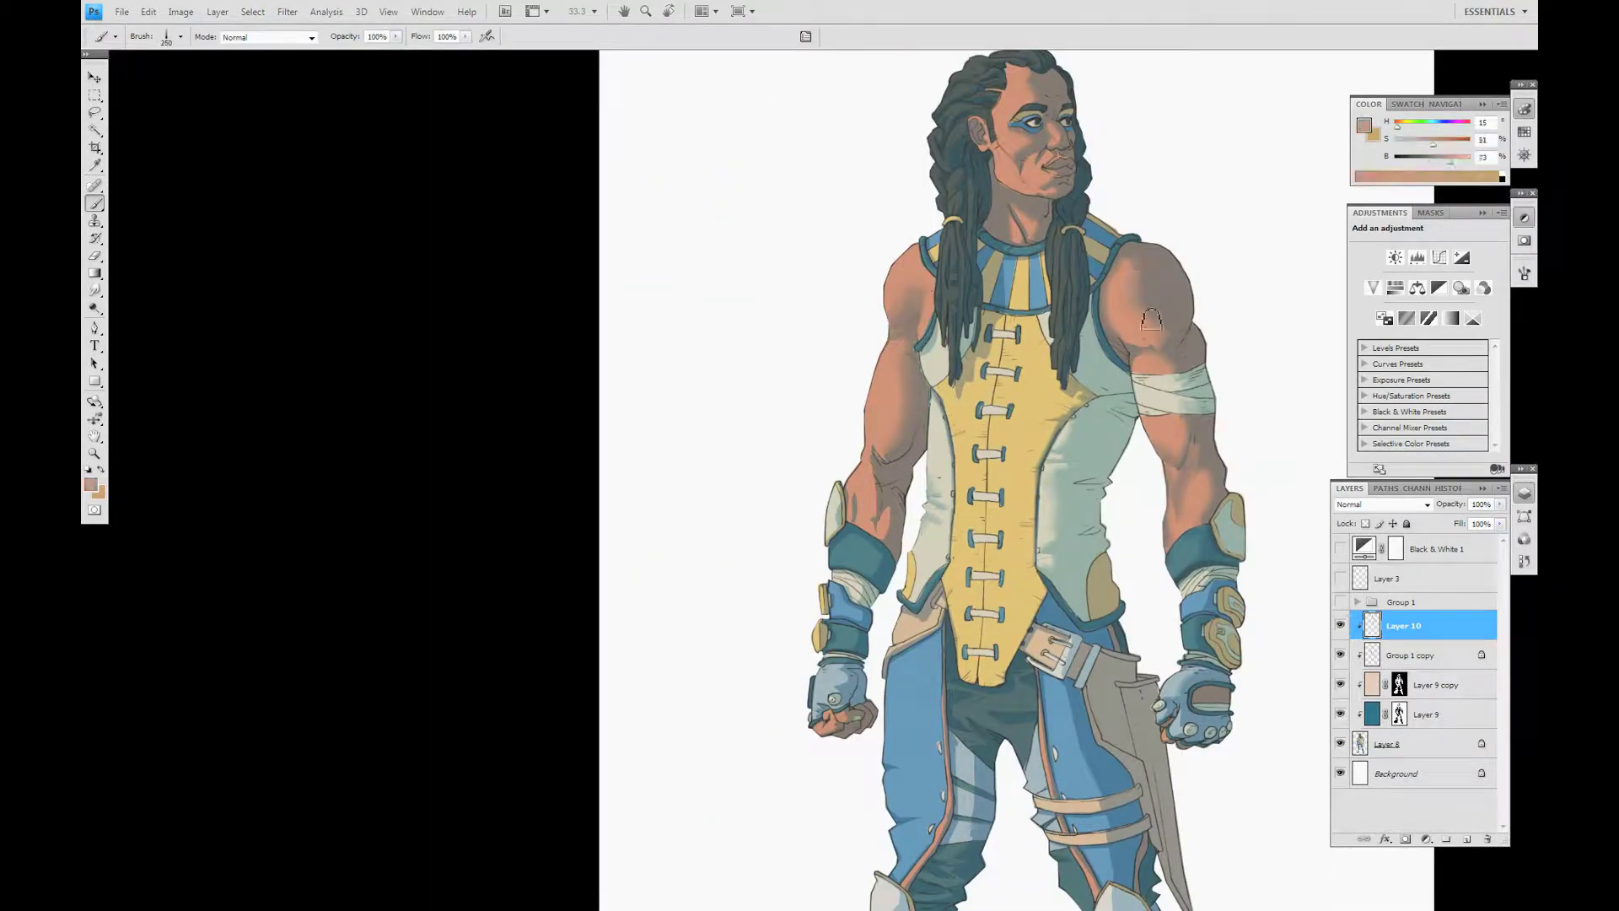
Blend sampled brown skin shading into the face around the nose and mouth with a smaller brush.
key("bracketleft")
key("bracketleft")
left_click(1055, 148, "alt")
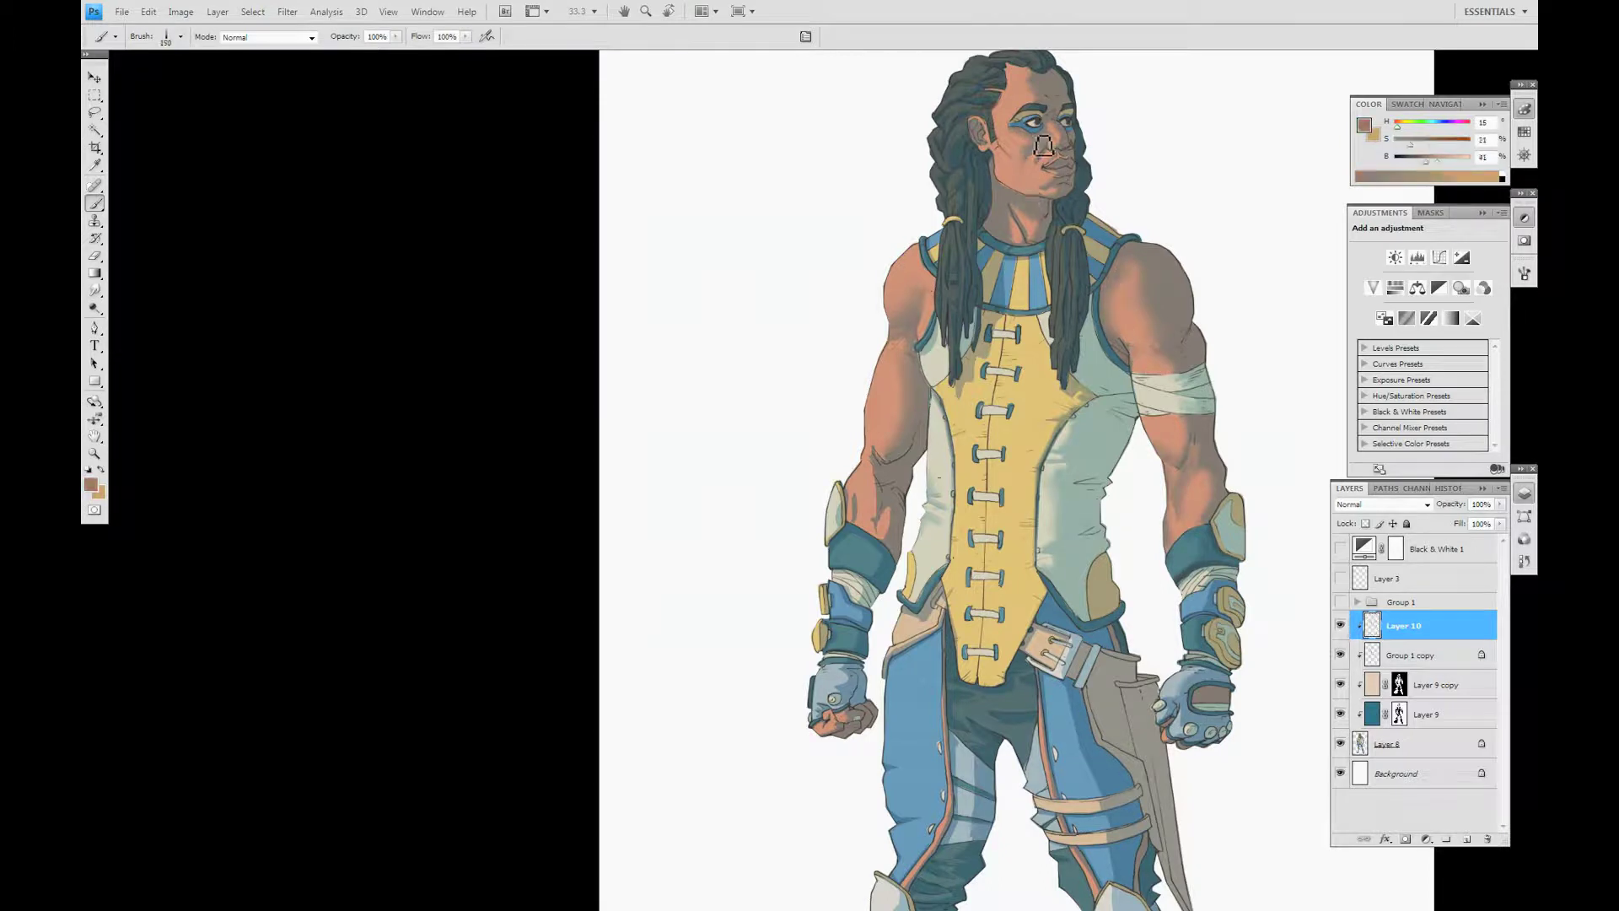
left_click(1058, 160, "alt")
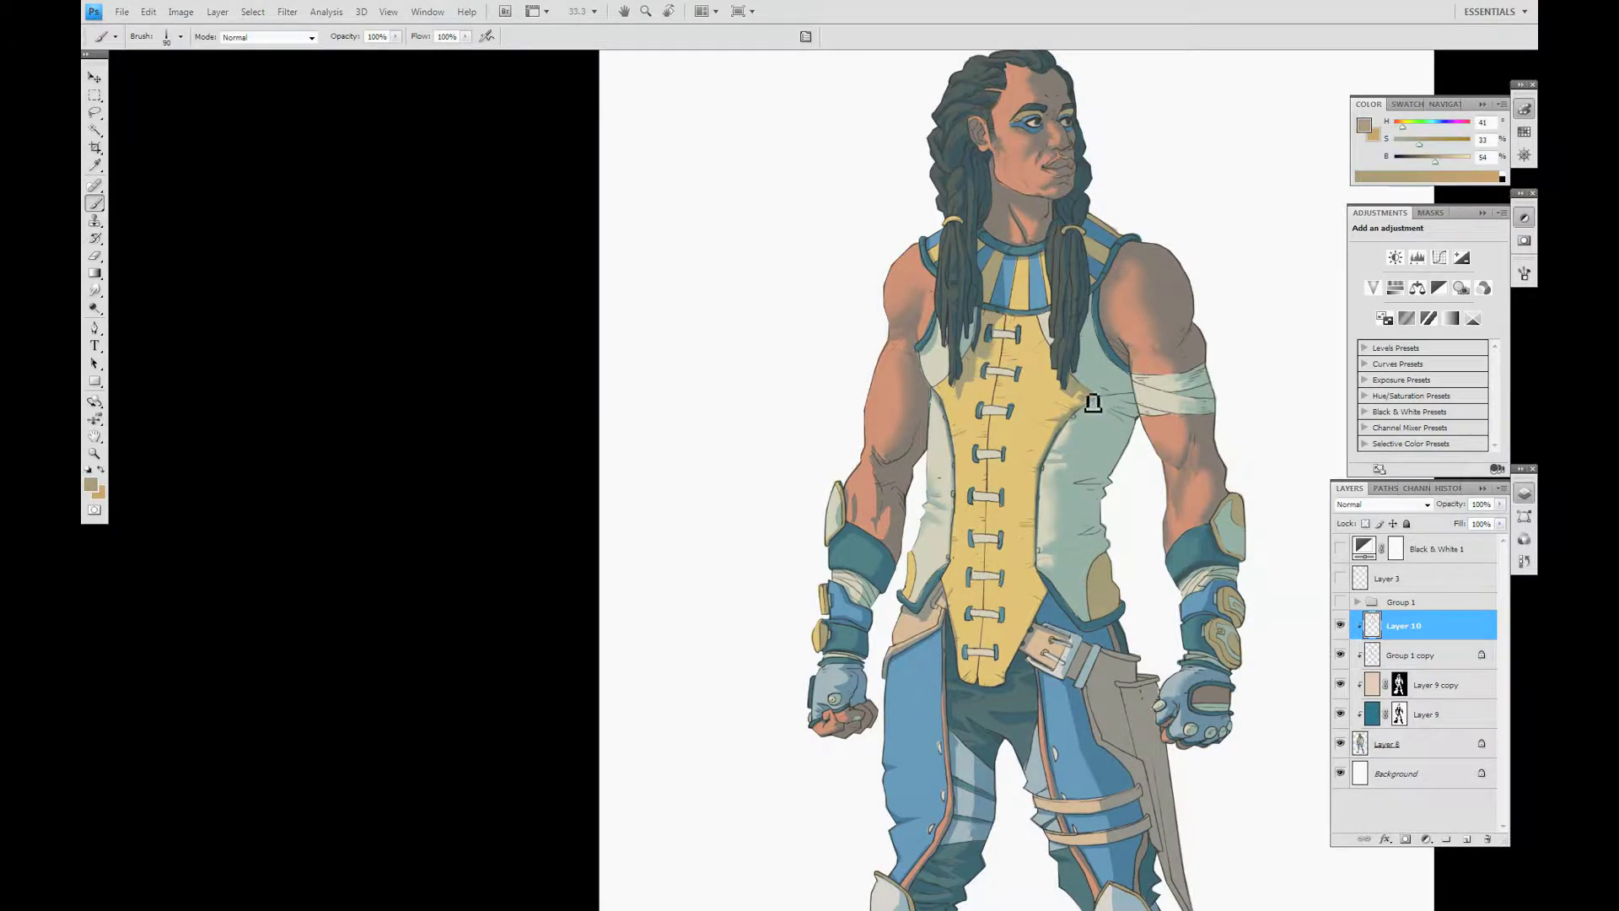
Switch to the Lasso tool and make the Layer 9 mask active.
key("ctrl+minus")
key("alt+bracketleft")
key("alt+bracketleft")
key("l")
key("alt+bracketleft")
key("alt+bracketright")
key("alt+bracketleft")
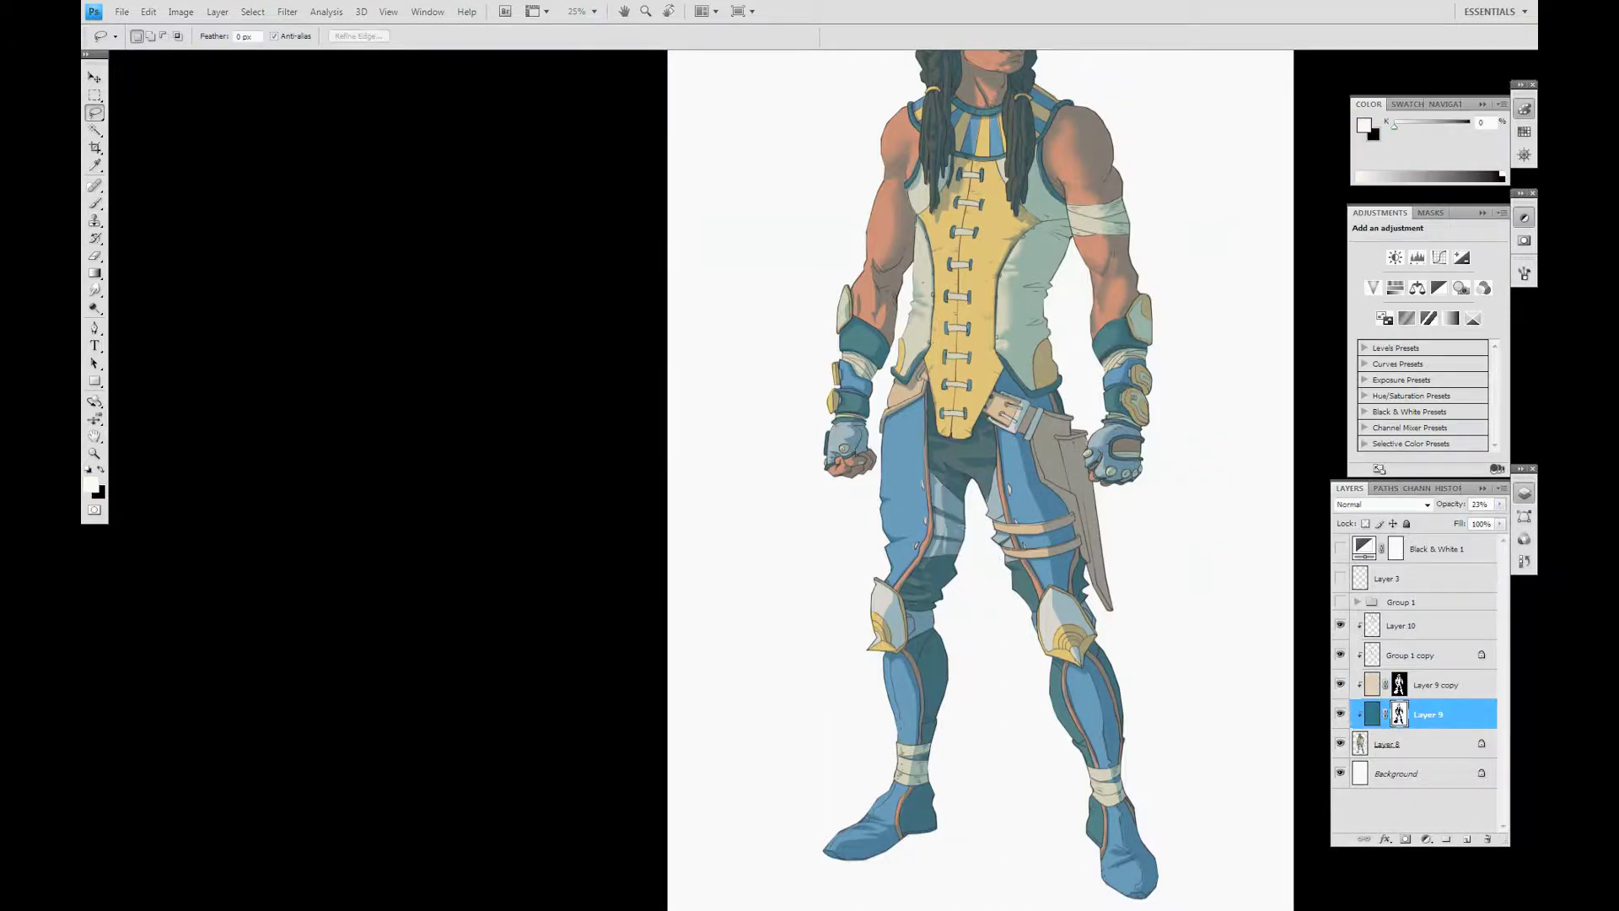
Return to the brush on Layer 10 and blend the blue shading on the strapped thigh.
key("b")
key("alt+bracketright")
key("ctrl+plus")
key("alt+bracketright")
key("alt+bracketright")
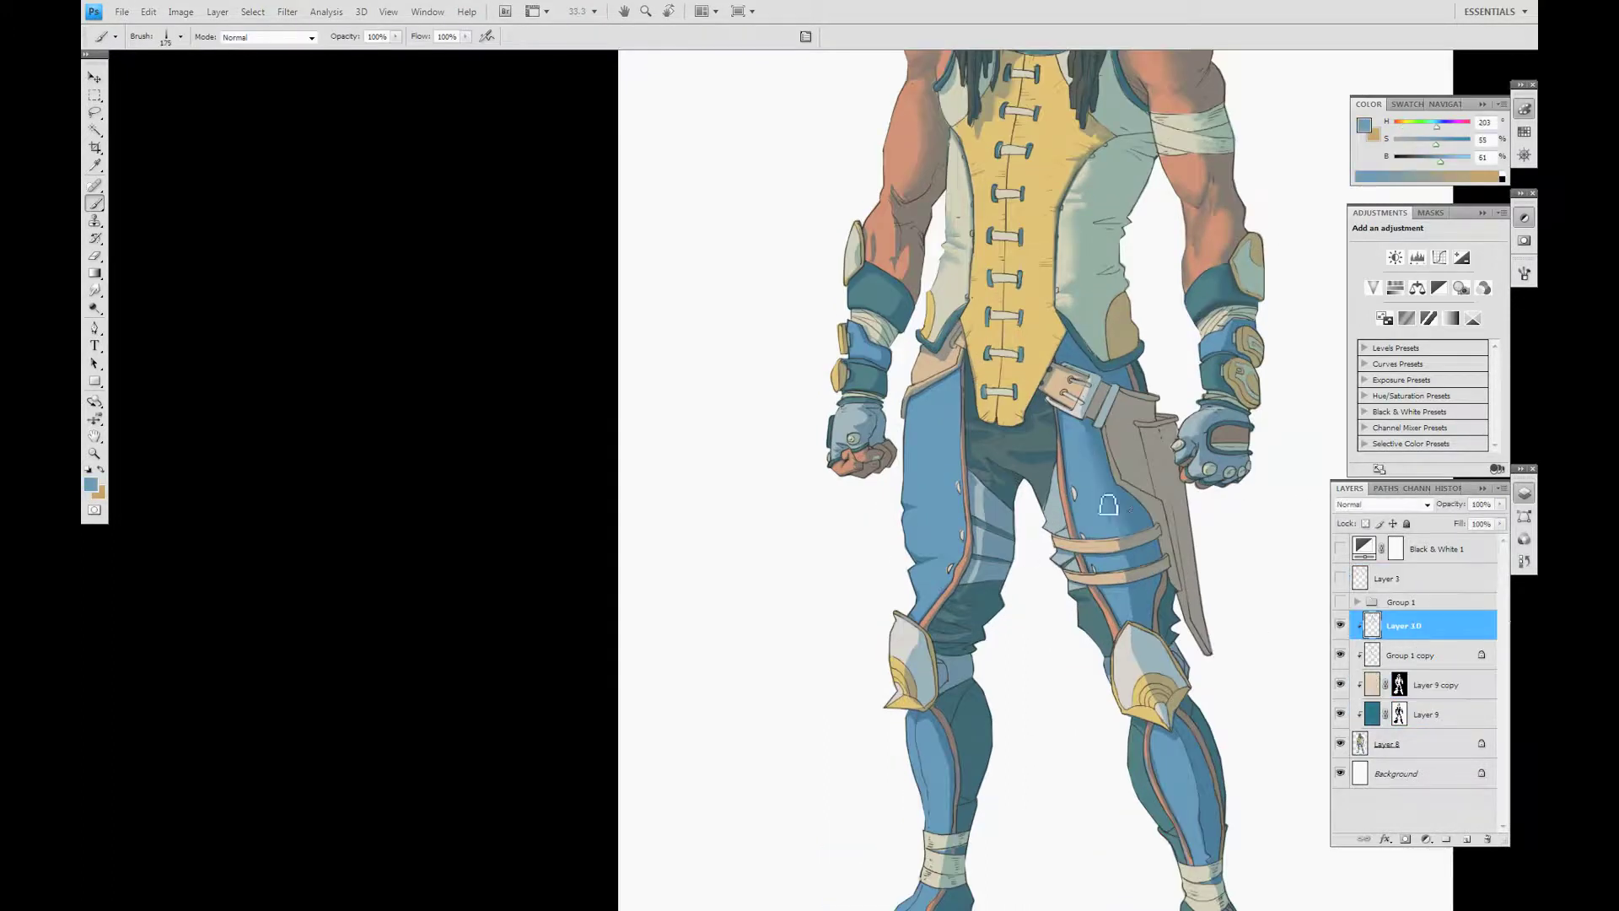
key("bracketleft")
key("ctrl+plus")
left_click(1024, 521, "alt")
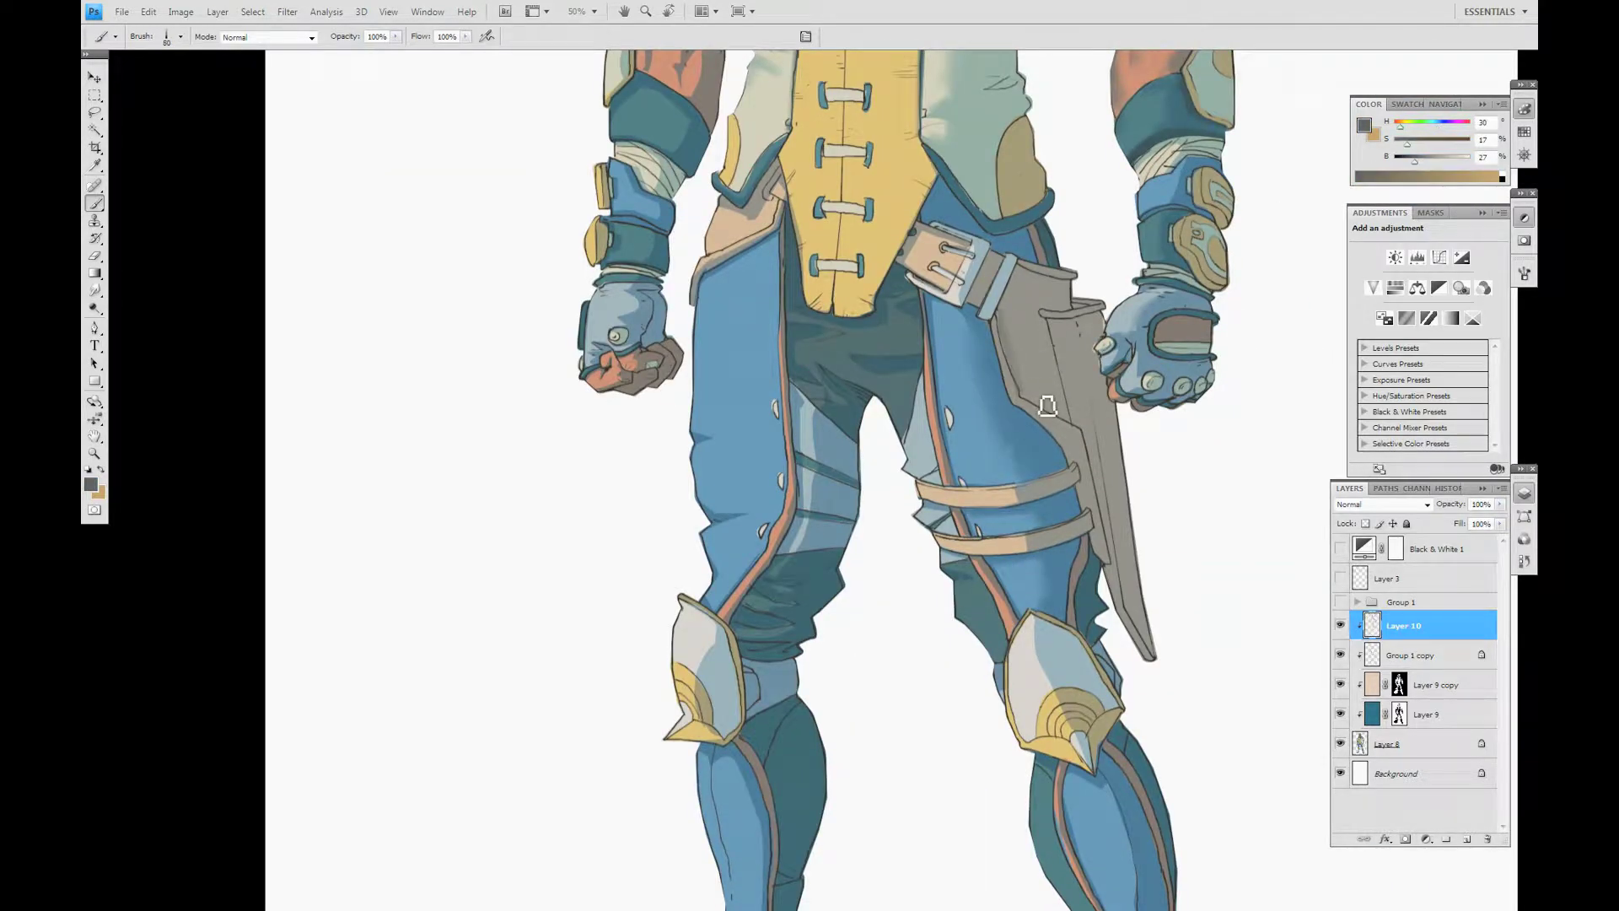
Paint soft grey-brown shading on the hip sheath and sample a dark brown with a much smaller brush.
mouse_move(1095, 367)
left_mouse_down()
mouse_move(1201, 641)
mouse_move(1147, 628)
mouse_move(1113, 468)
mouse_move(1044, 393)
left_mouse_up()
left_click(1043, 301, "alt")
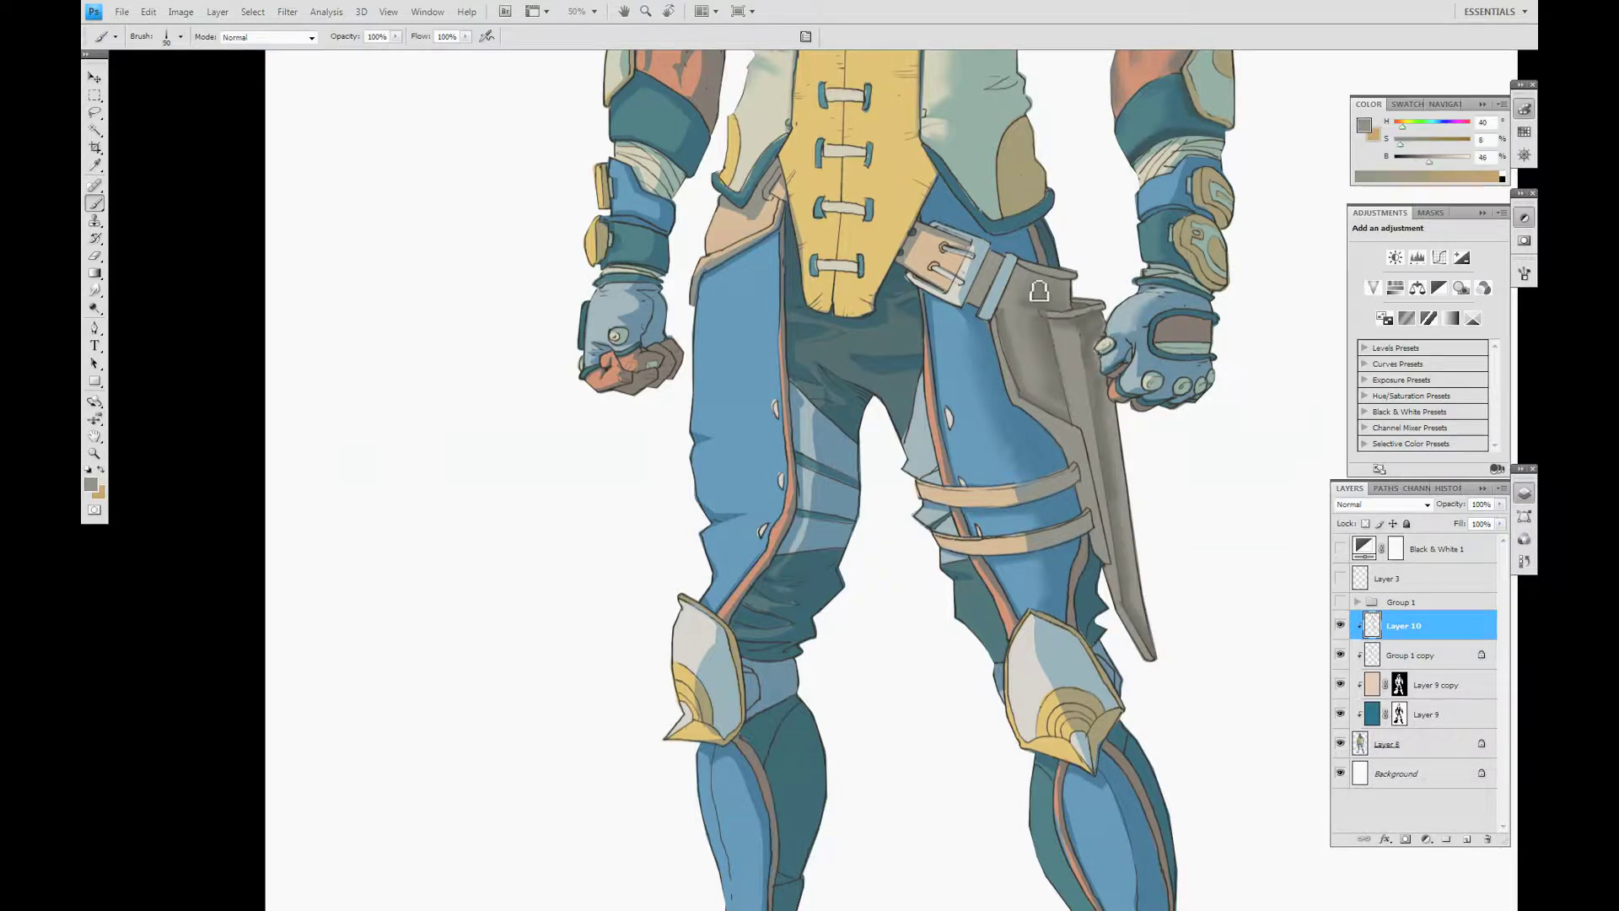
left_click_drag(1042, 301, 1136, 396)
left_click(1174, 408, "alt")
key("bracketleft")
key("bracketleft")
key("bracketleft")
key("bracketleft")
key("bracketleft")
key("bracketleft")
key("bracketleft")
key("bracketleft")
key("bracketleft")
key("ctrl+minus")
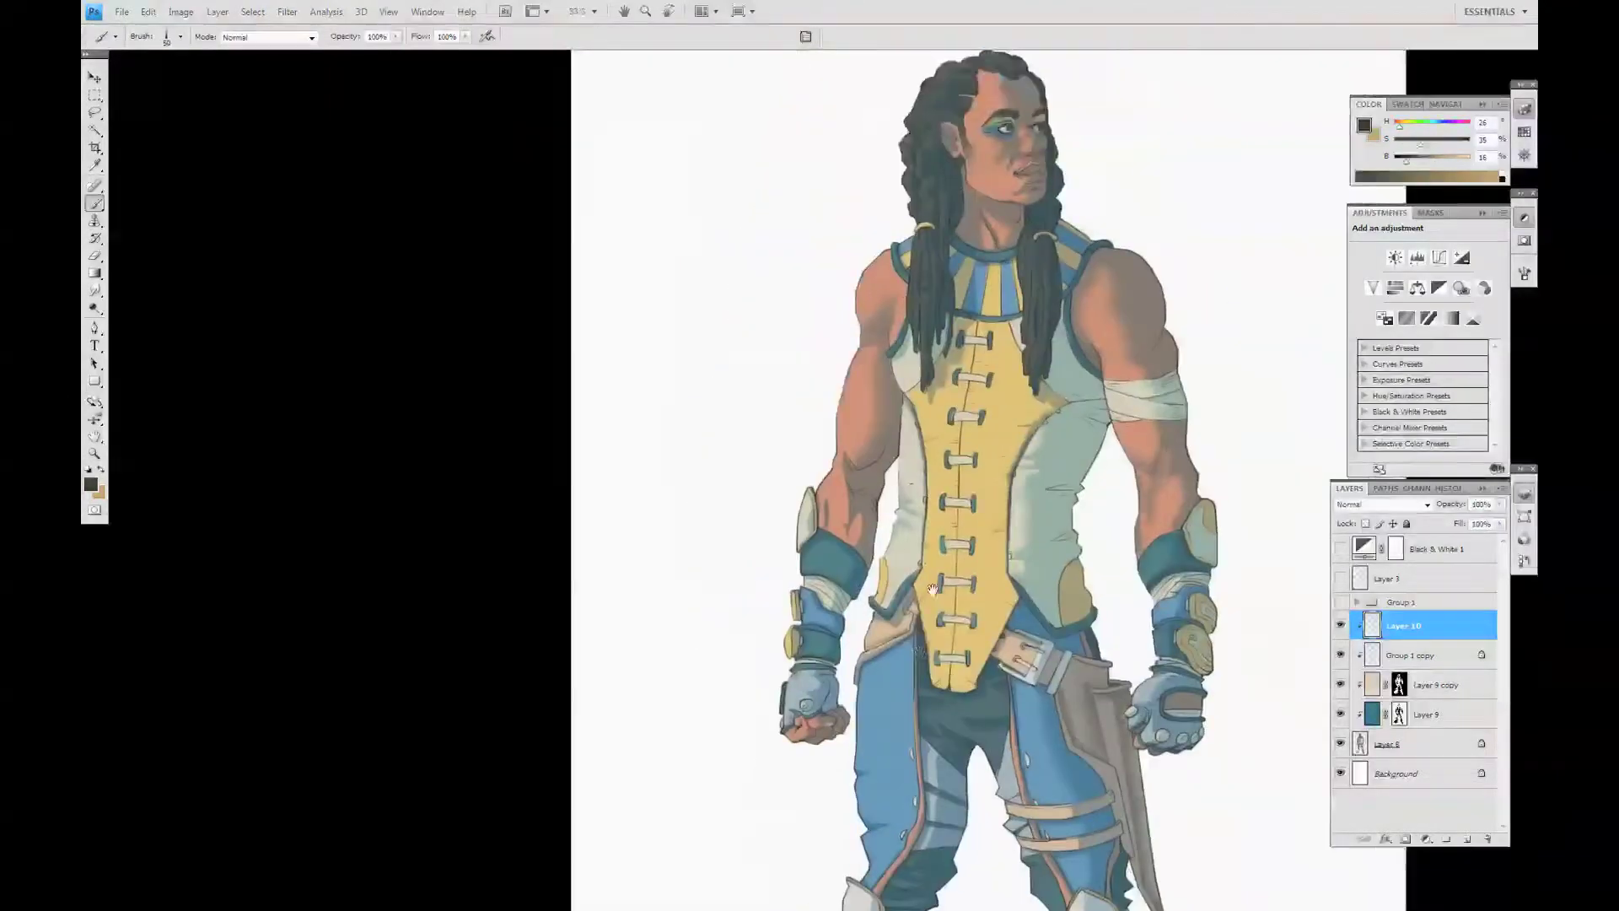
Blend the blue shading on the shin just below the knee guard with a larger brush.
mouse_move(852, 844)
left_mouse_down()
mouse_move(700, 771)
mouse_move(773, 435)
left_mouse_up()
key("bracketright")
key("bracketright")
key("bracketright")
key("bracketright")
key("bracketright")
left_click(787, 516, "alt")
key("ctrl+plus")
left_click(778, 559, "alt")
Soften the shadow edges on the pale faces of both knee guards with sampled greys.
left_click(1105, 445, "alt")
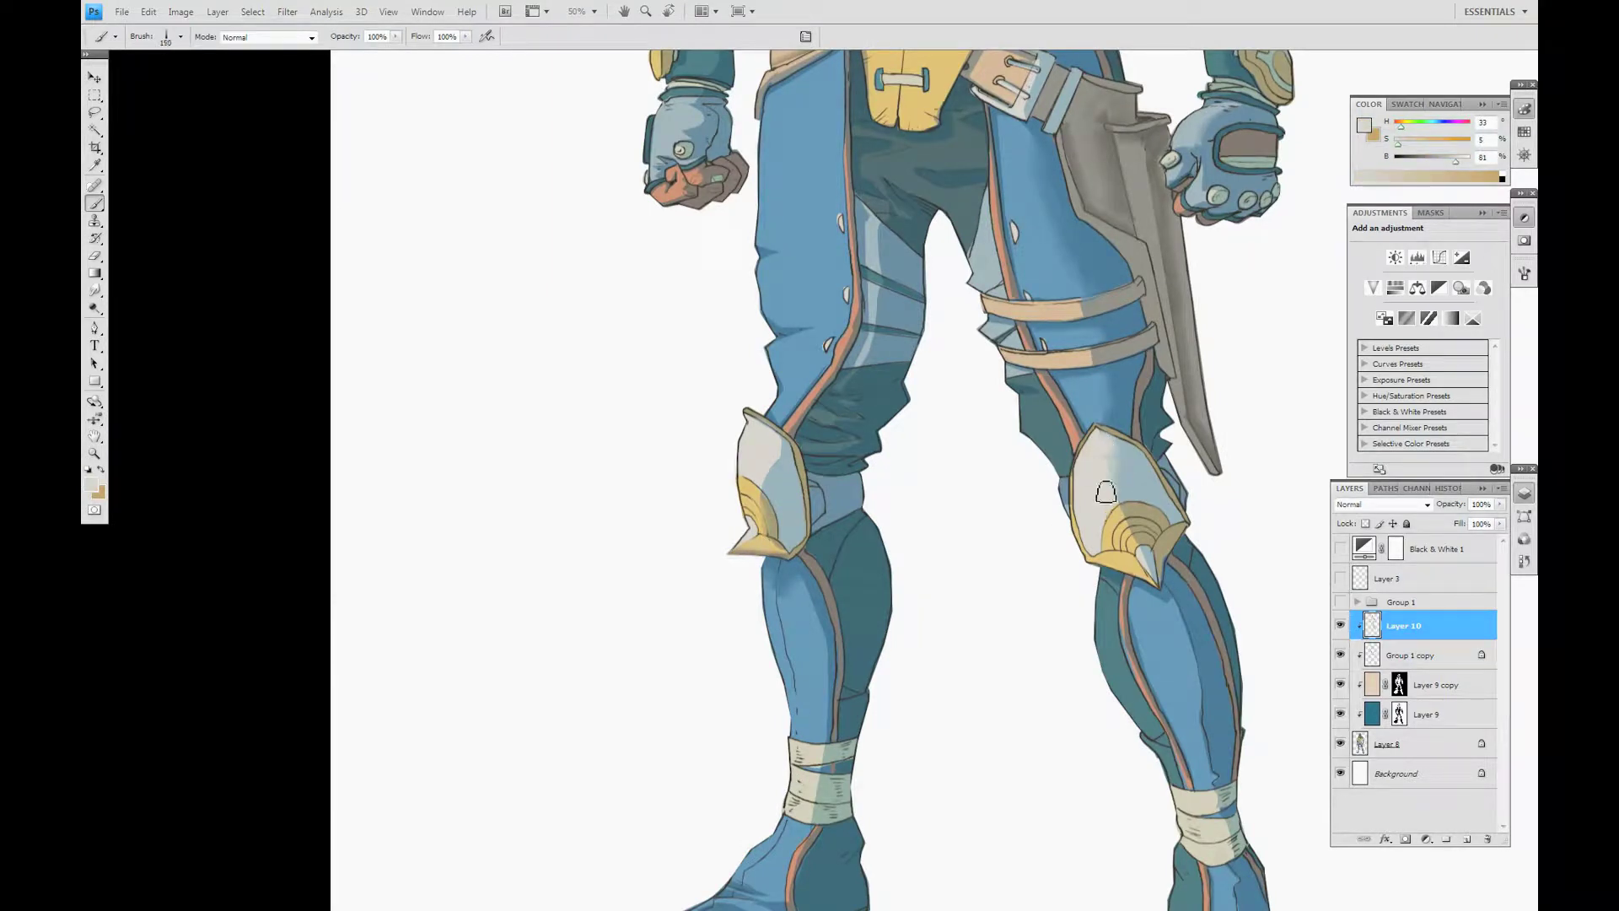
left_click(1141, 568, "alt")
key("bracketright")
key("bracketright")
key("bracketright")
mouse_move(763, 480)
left_mouse_down()
mouse_move(747, 435)
mouse_move(758, 471)
left_mouse_up()
left_click(1091, 481, "alt")
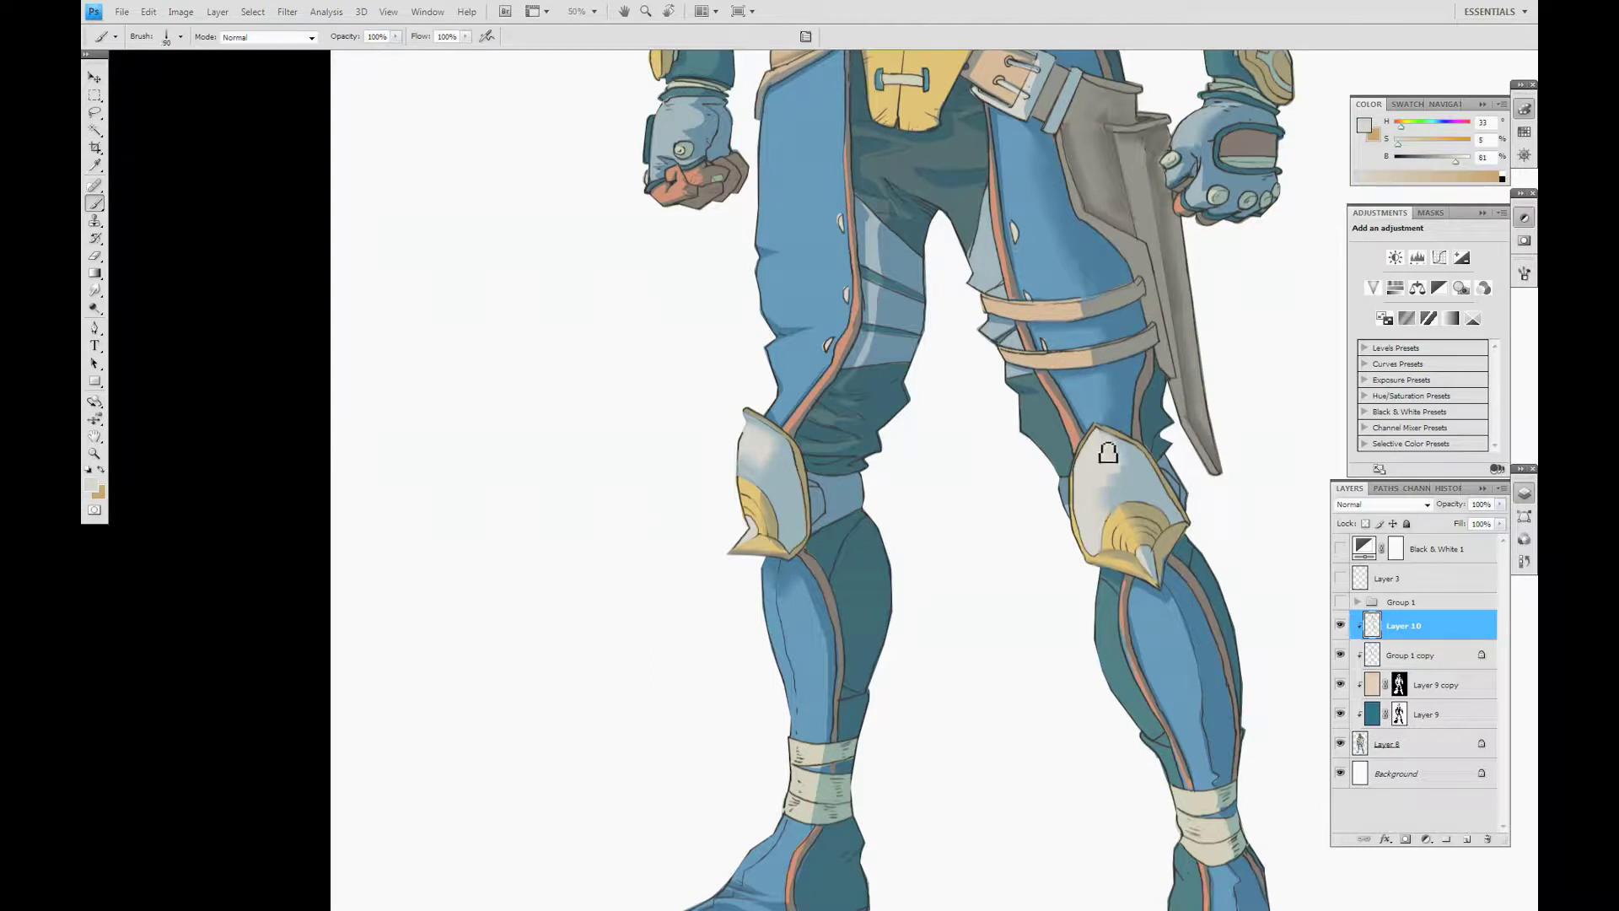
Refine the gold ring details on the knee guards with a sampled gold and a smaller brush.
left_click(1130, 540, "alt")
key("bracketleft")
key("bracketleft")
key("bracketleft")
key("bracketleft")
key("bracketleft")
key("bracketleft")
key("bracketleft")
Paint sampled blue shading and highlights on the lower legs and boots.
key("ctrl+minus")
left_click(773, 456, "alt")
left_click(1080, 688, "alt")
key("bracketleft")
scroll(1089, 646, "down", 3)
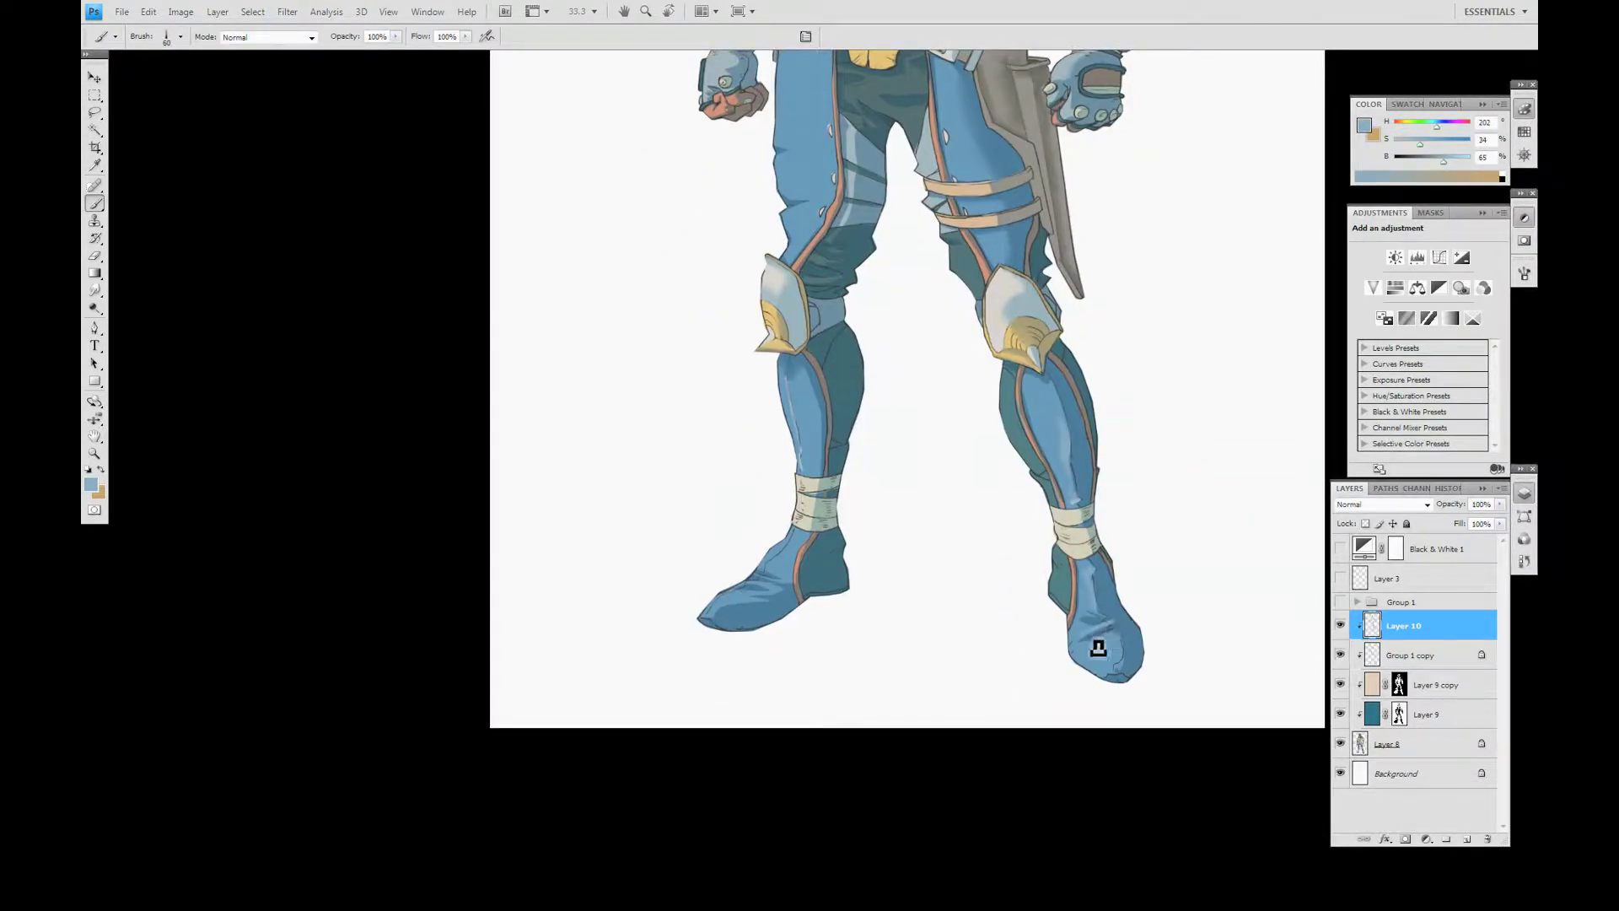
Flip the canvas horizontally and view the whole figure.
key("ctrl+plus")
key("ctrl+minus")
key("ctrl+minus")
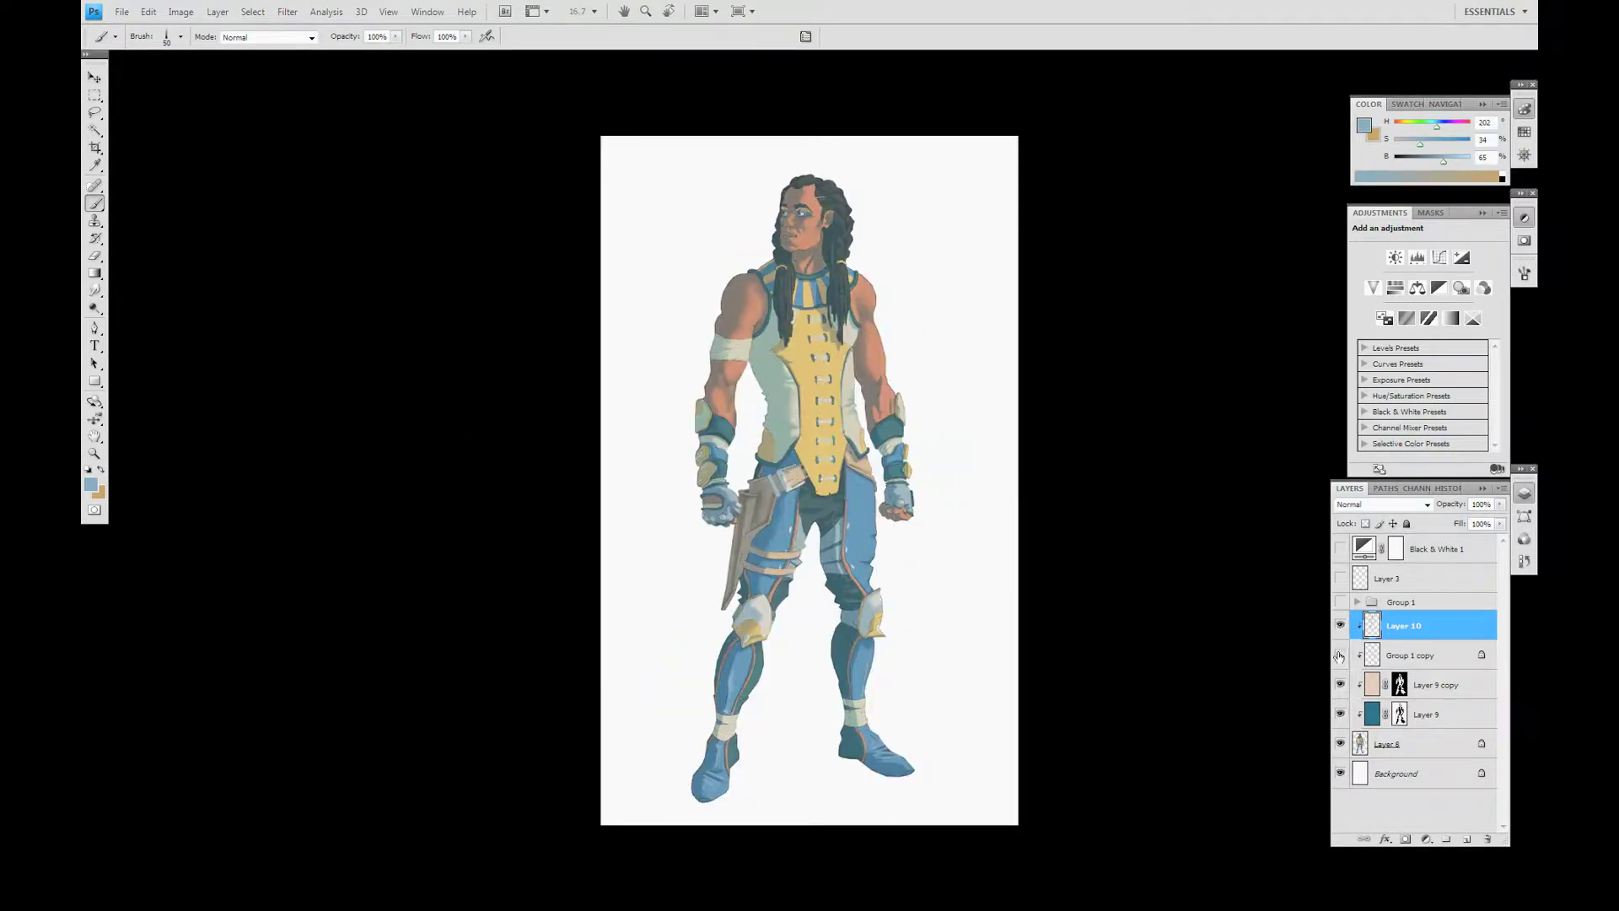
Refine the pale lacing straps and their teal loops on the yellow chest panel with sampled grey-green and dark brown tones.
key("ctrl+plus")
left_click(1146, 467, "alt")
key("ctrl+plus")
left_click(1037, 356, "alt")
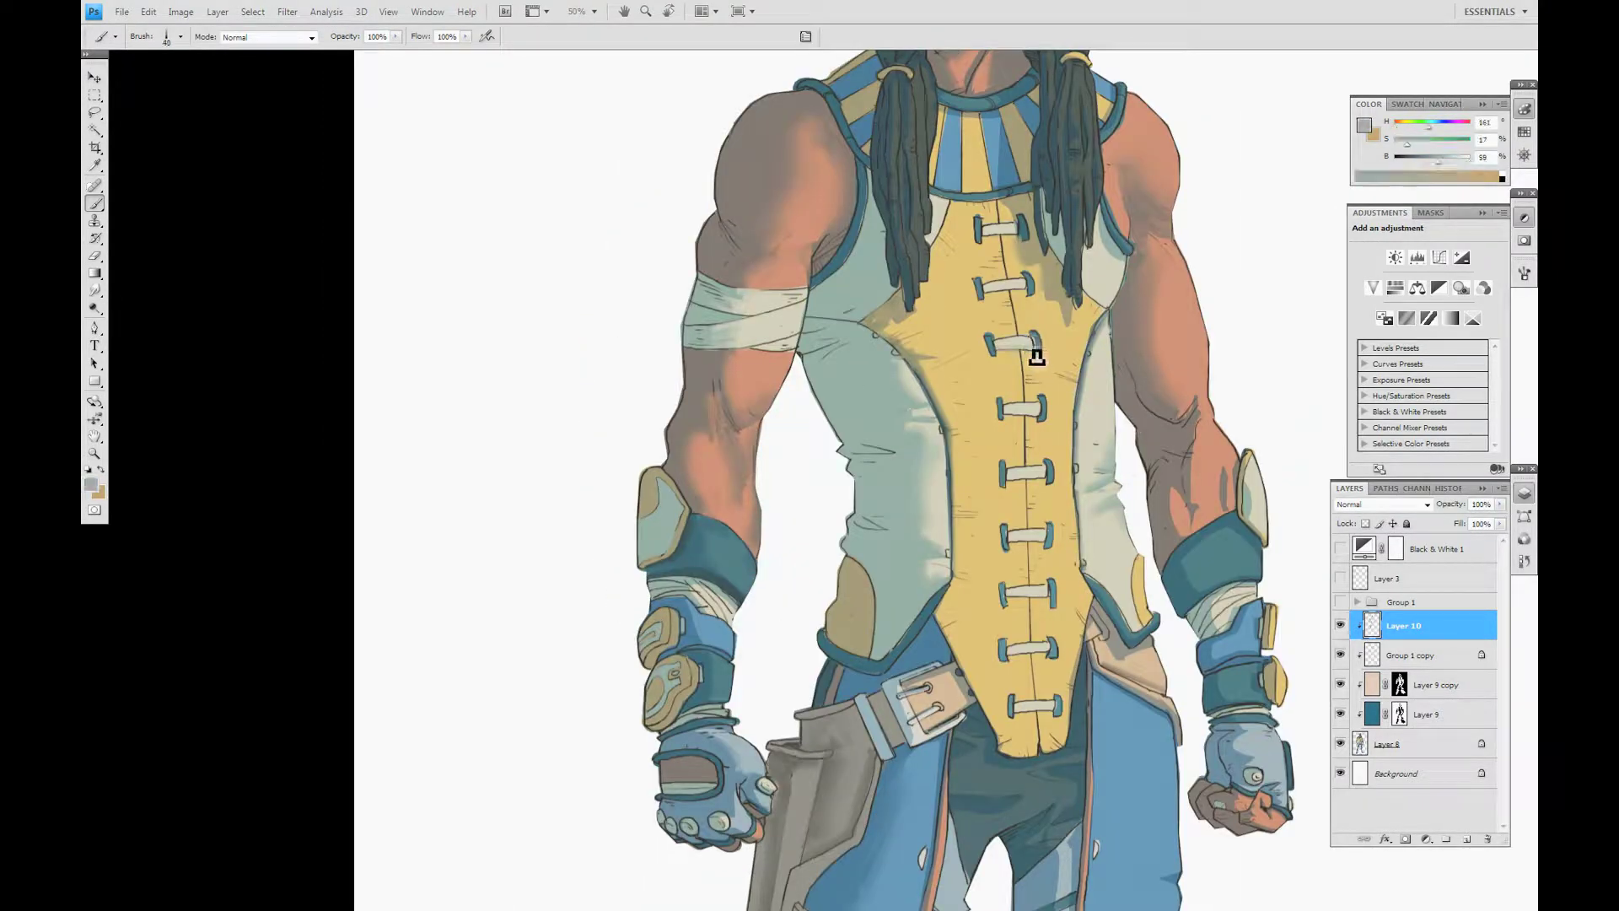
left_click(1060, 716, "alt")
key("ctrl+plus")
left_click(1140, 643, "alt")
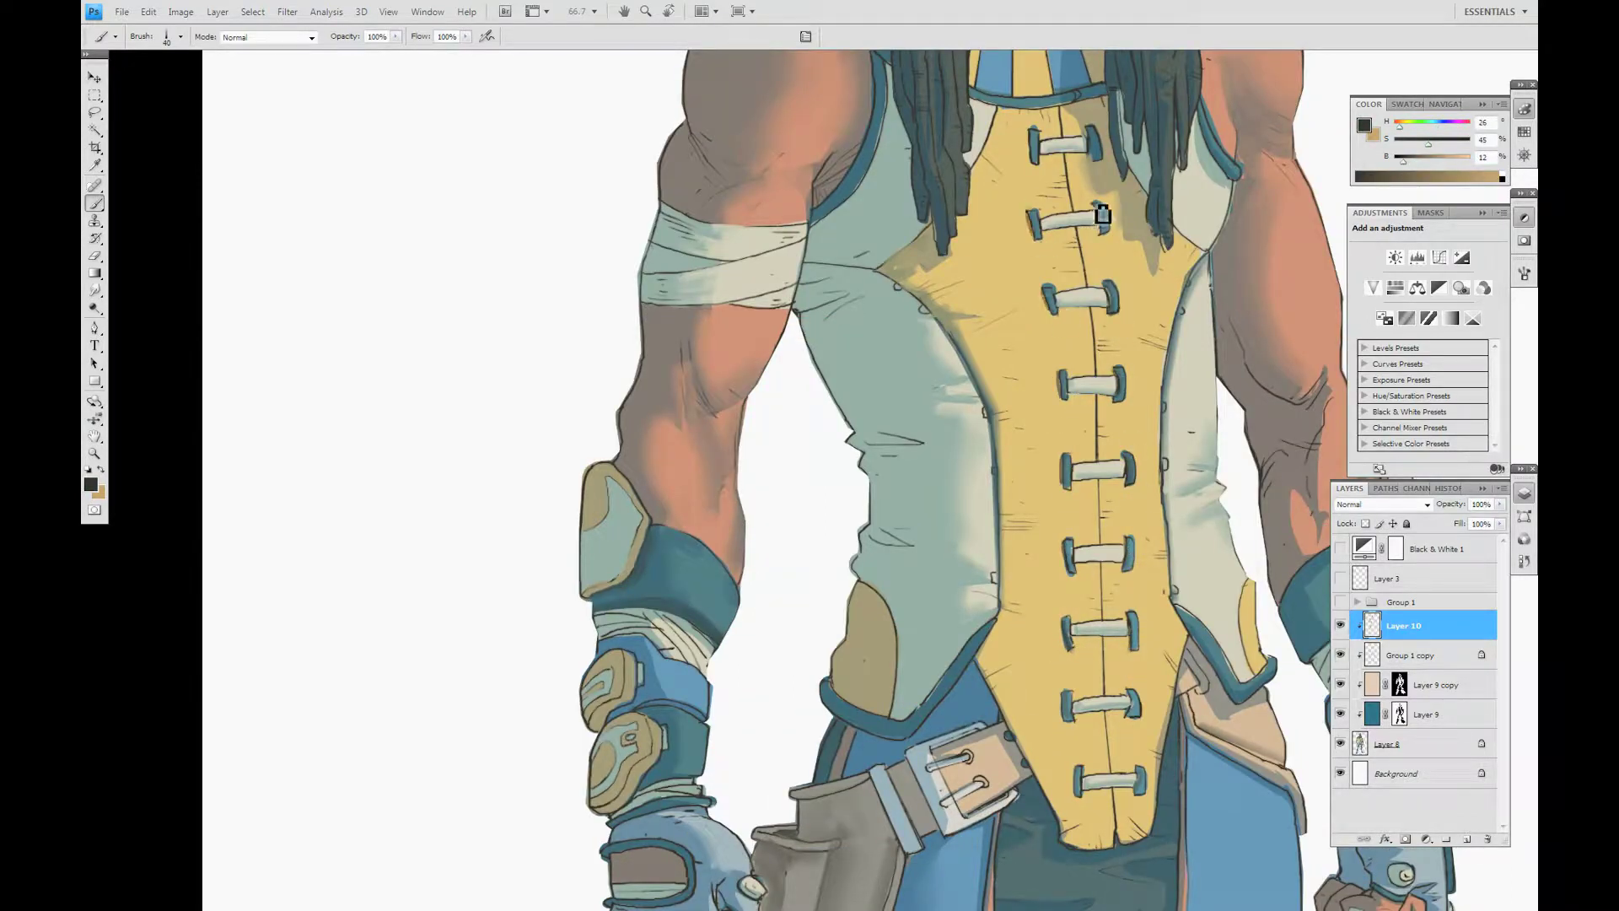
left_click(1096, 302, "alt")
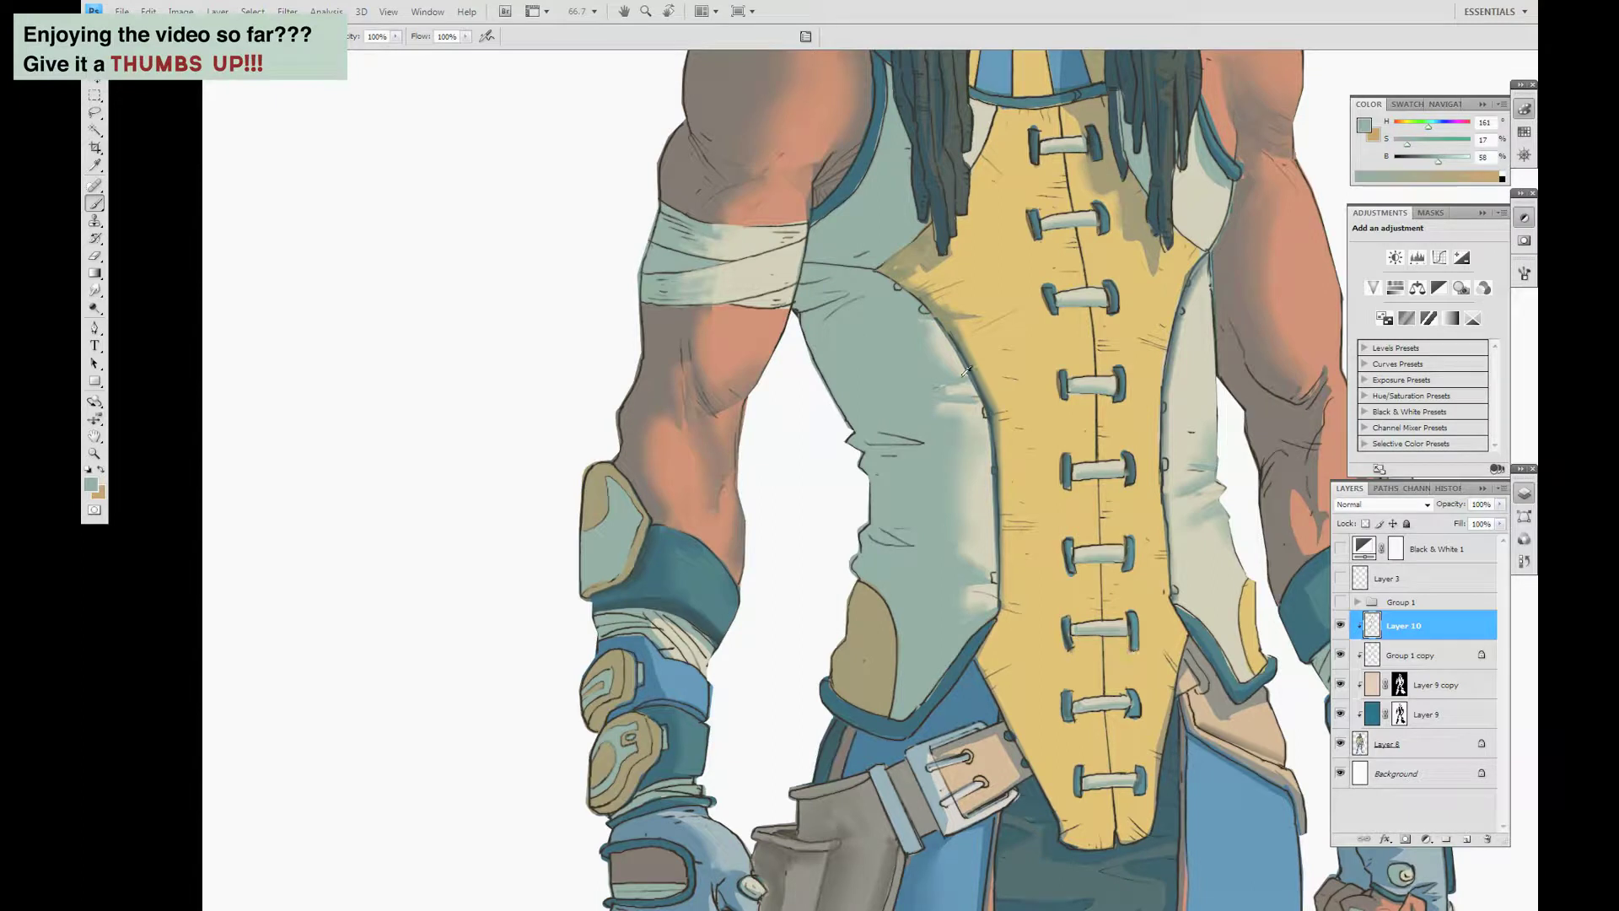
left_click(1095, 325, "alt")
Paint olive and dark brown shadows along the chest panel's centre seam, beneath the laces and along its side edges.
left_click_drag(1096, 245, 1054, 198)
left_click(1129, 262, "alt")
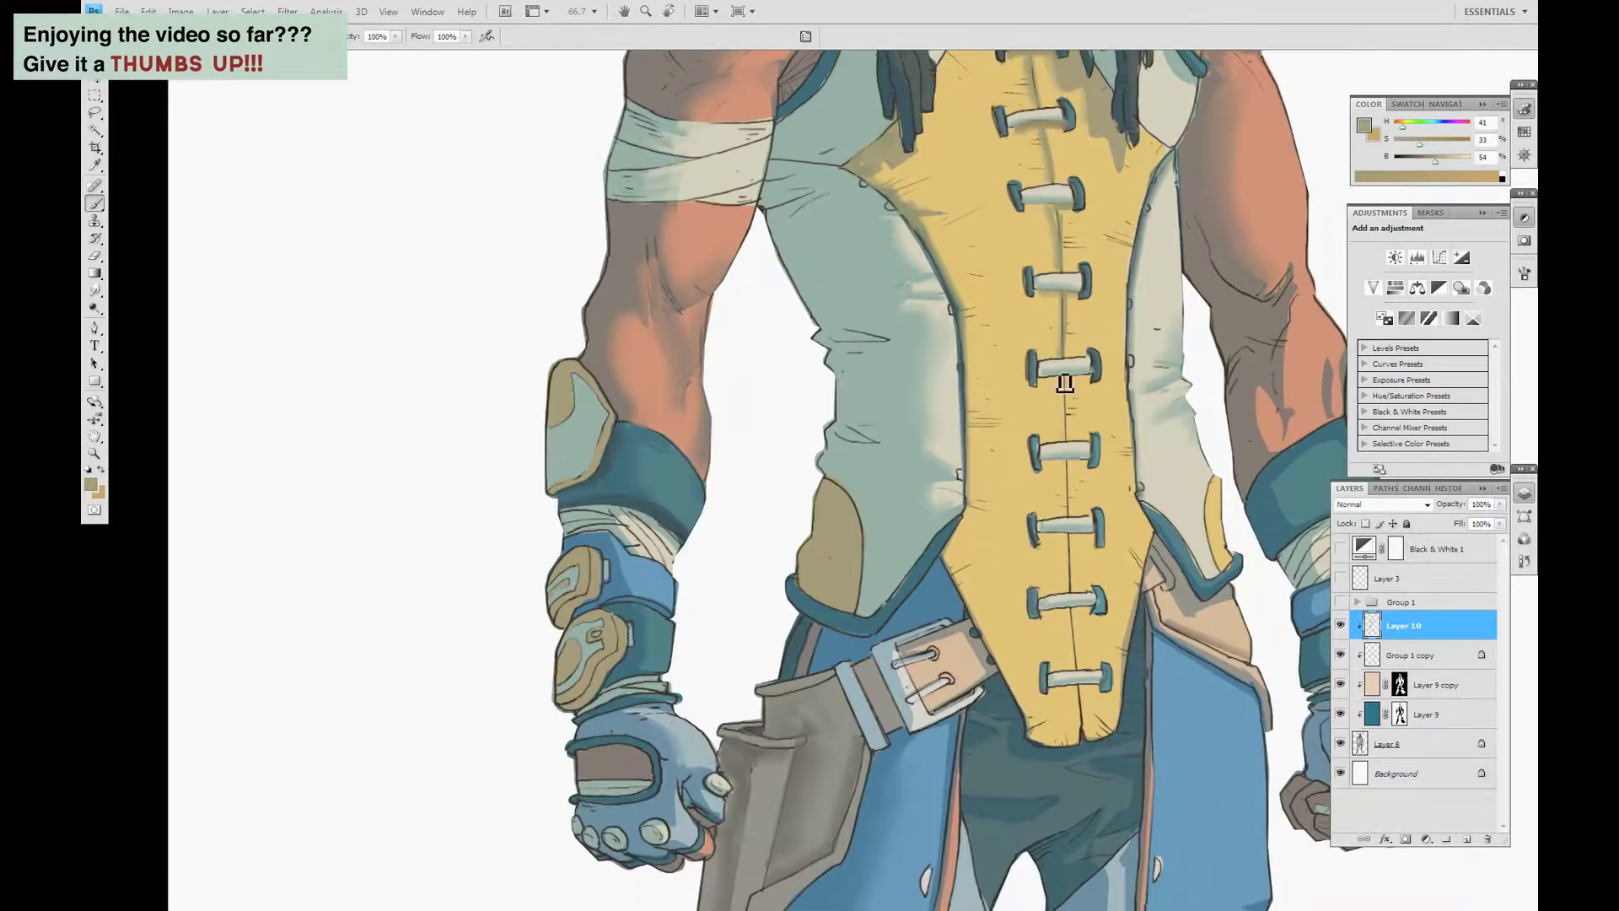
left_click(1067, 679, "alt")
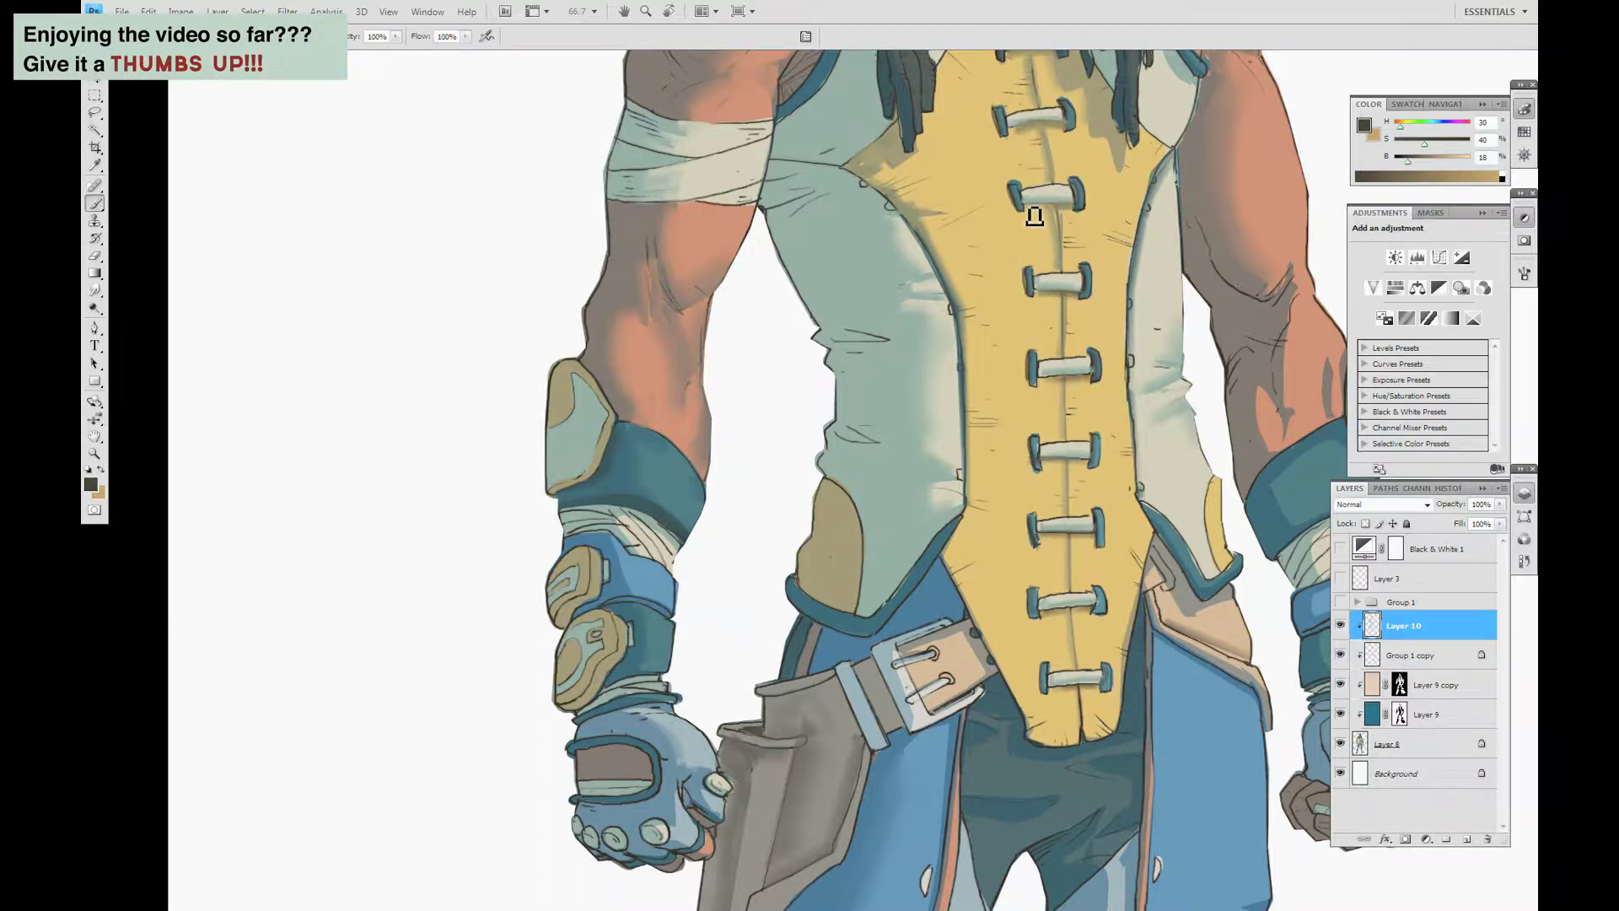
key("ctrl+minus")
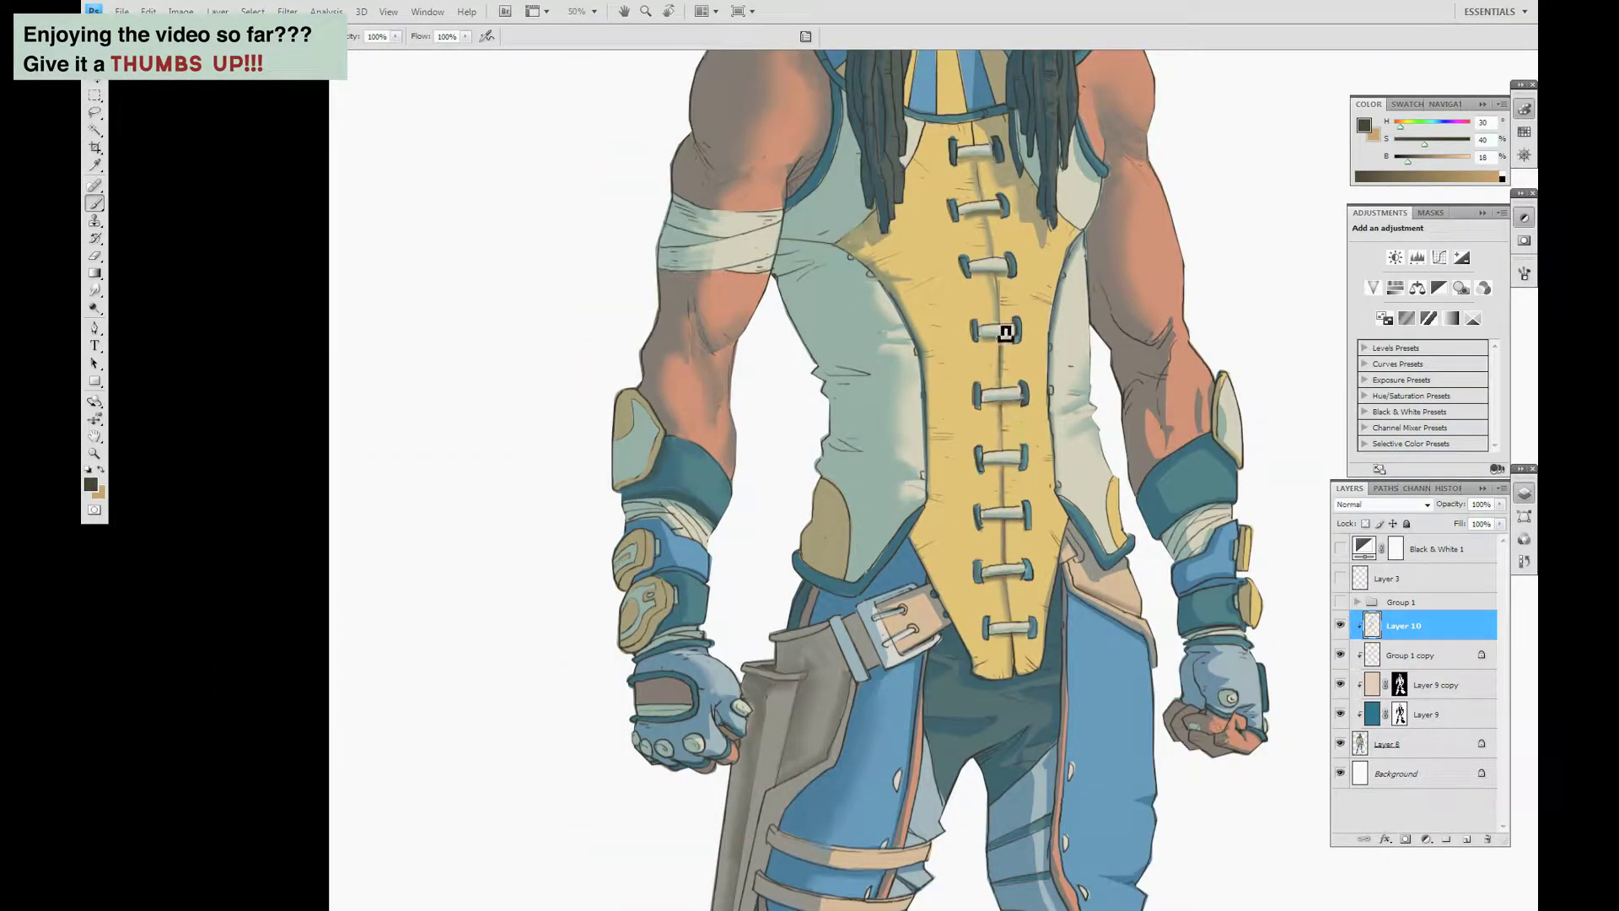
left_click(903, 300, "alt")
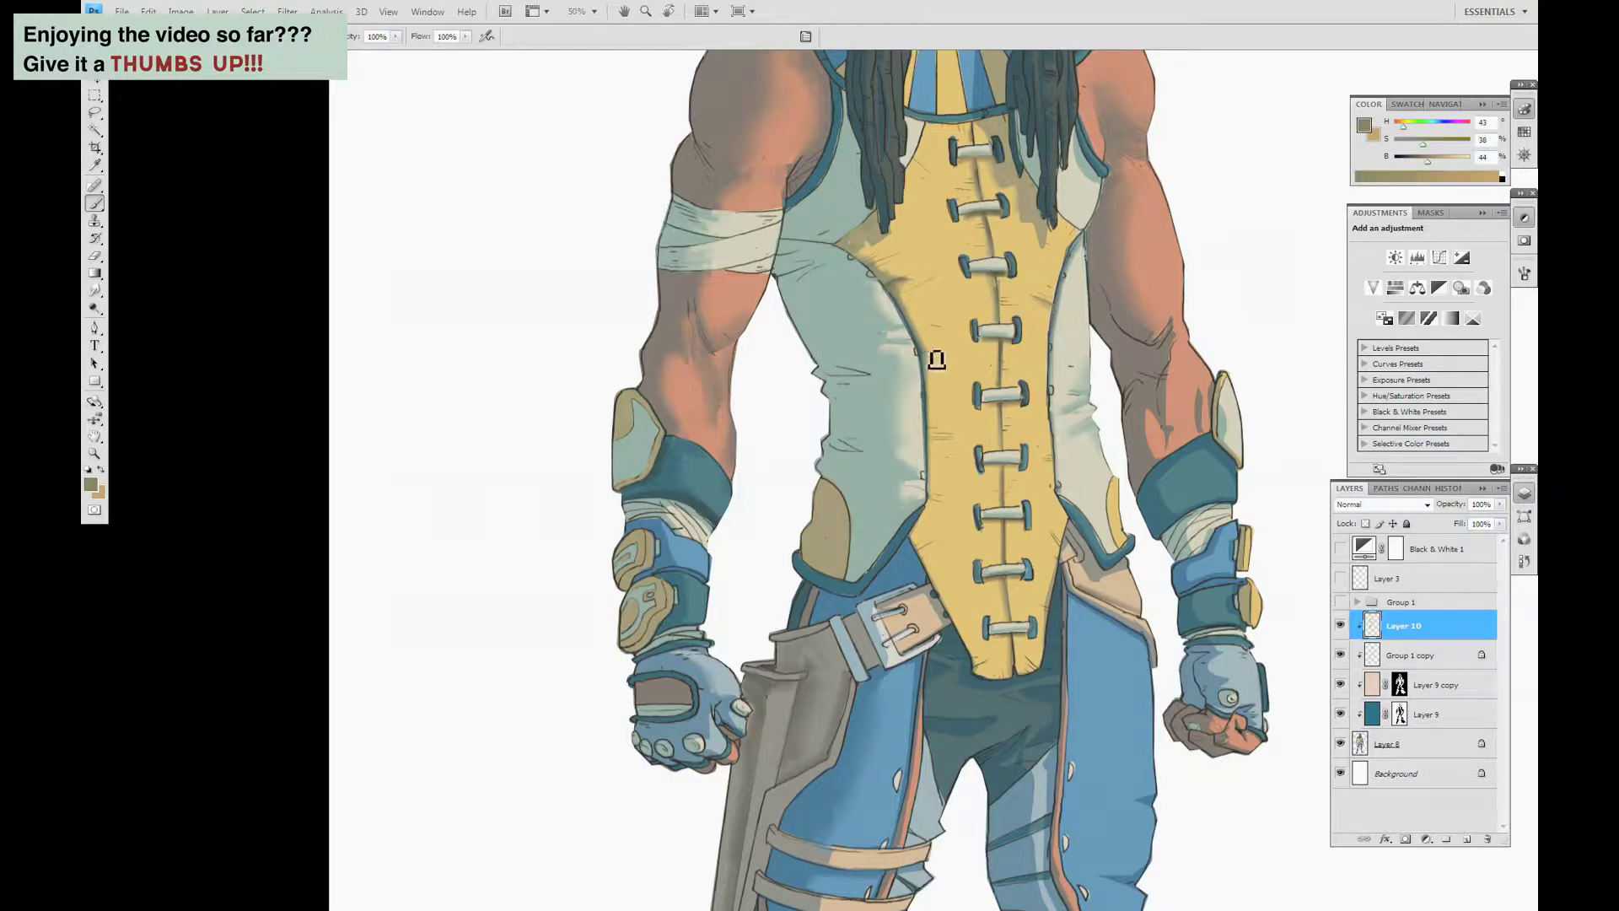
Add white highlights and blue-grey reflections to the pale metal faces of both knee guards.
key("ctrl+minus")
left_click(624, 498, "alt")
key("ctrl+plus")
scroll(831, 631, "down", 5)
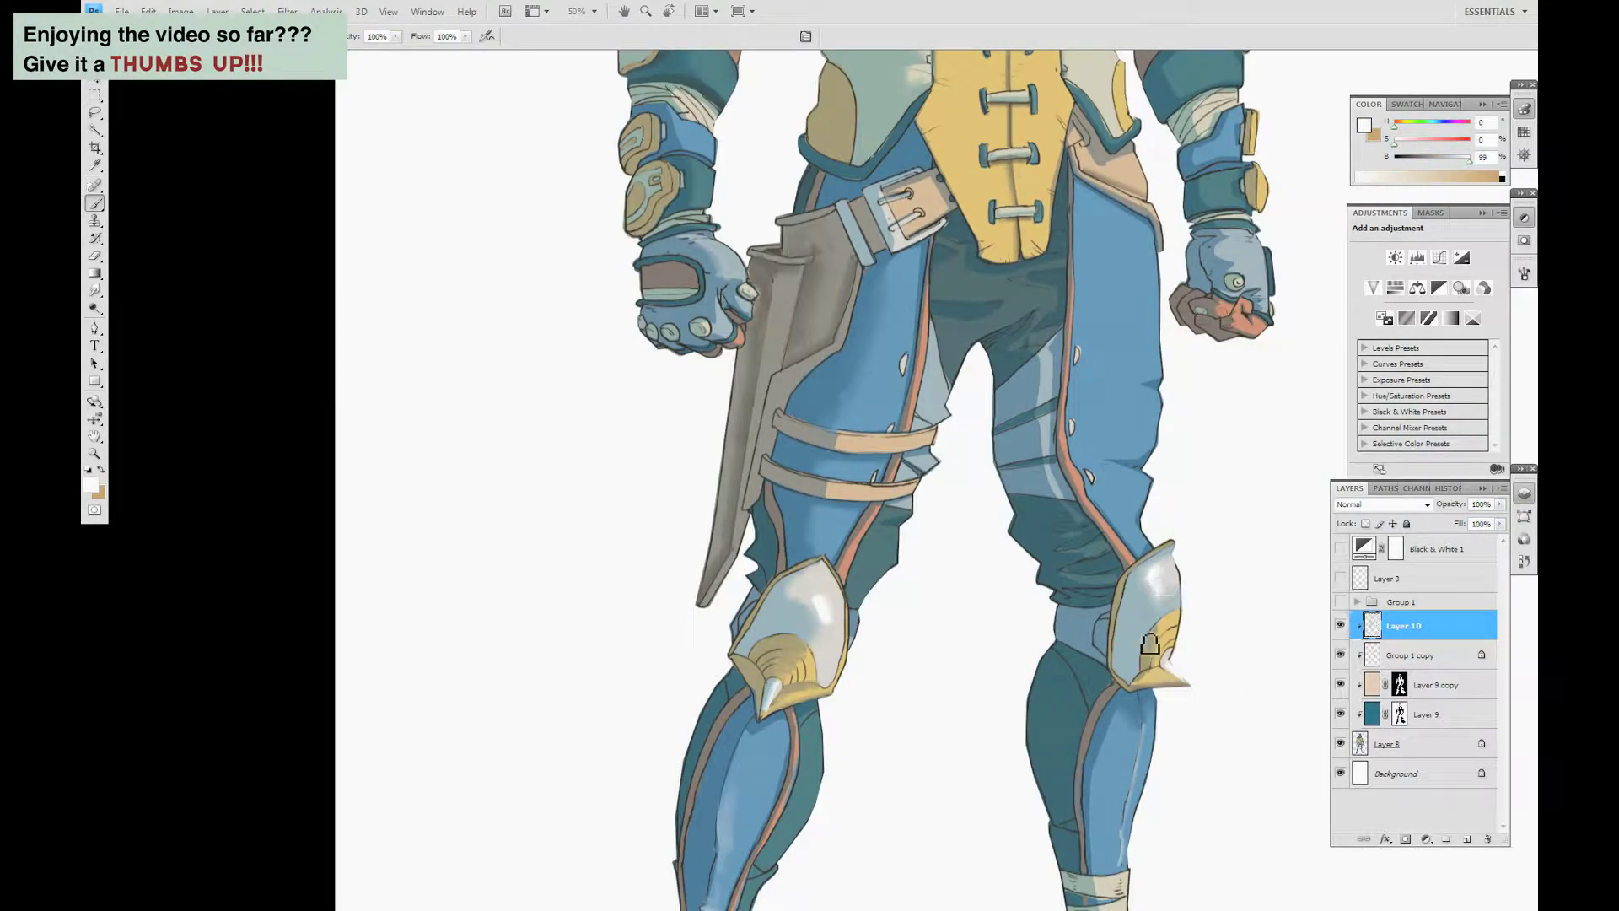
left_click(795, 606, "alt")
left_click_drag(1136, 601, 1069, 516)
left_click(1068, 576, "alt")
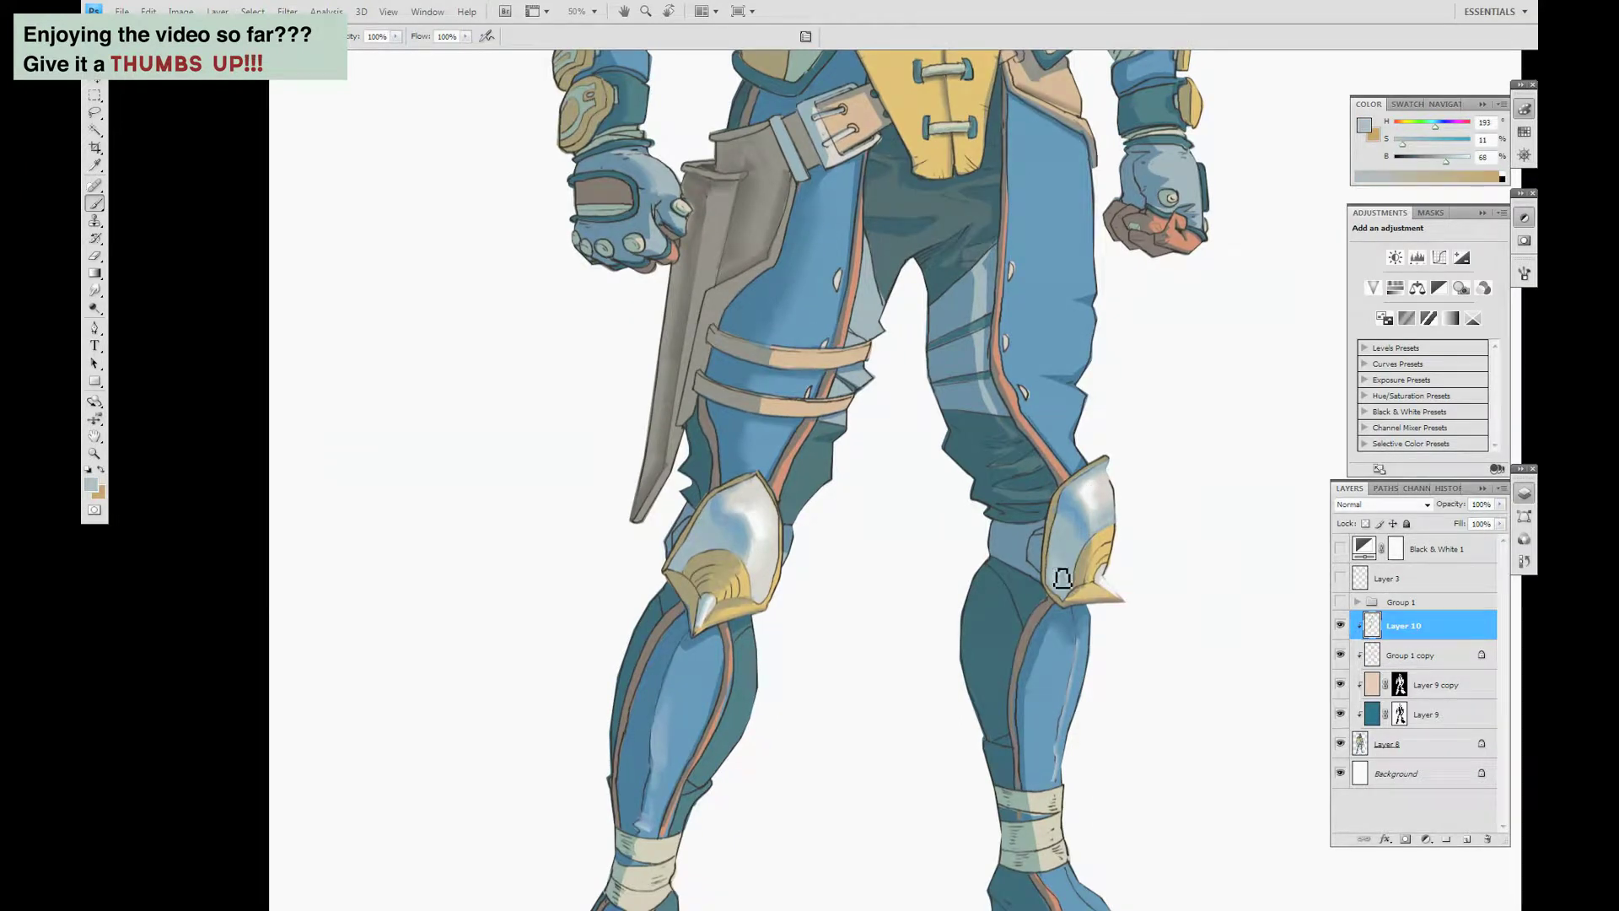
left_click(701, 554, "alt")
Shade the arms with a large brush in sampled grey-brown and the trousers in sampled blue.
key("ctrl+minus")
key("ctrl+minus")
key("ctrl+minus")
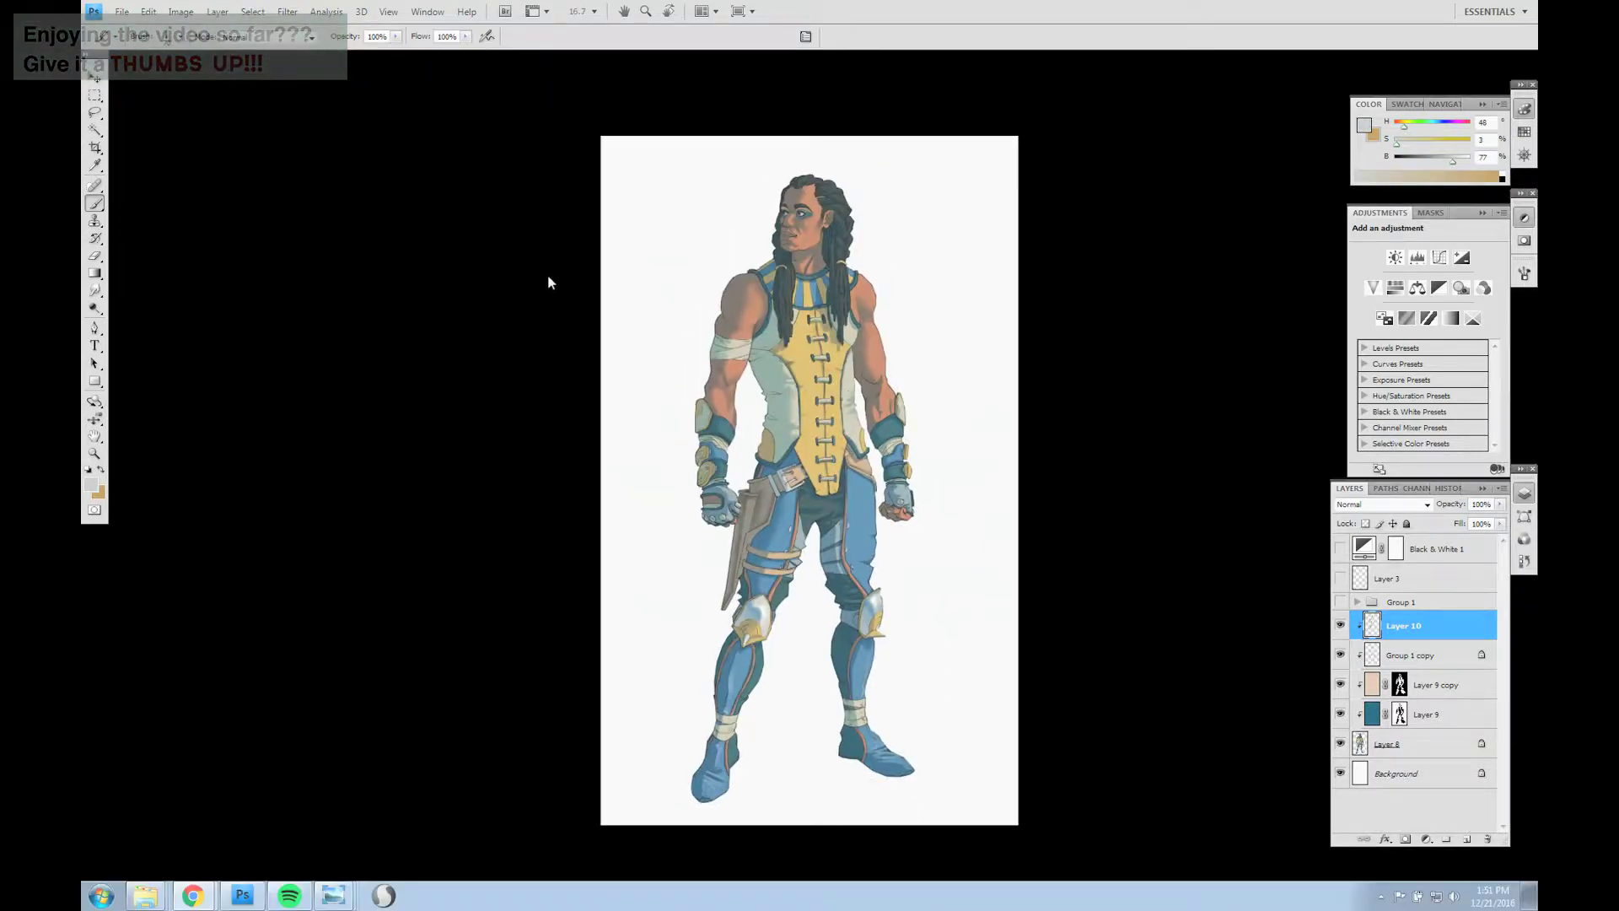
key("ctrl+plus")
left_click(962, 210, "alt")
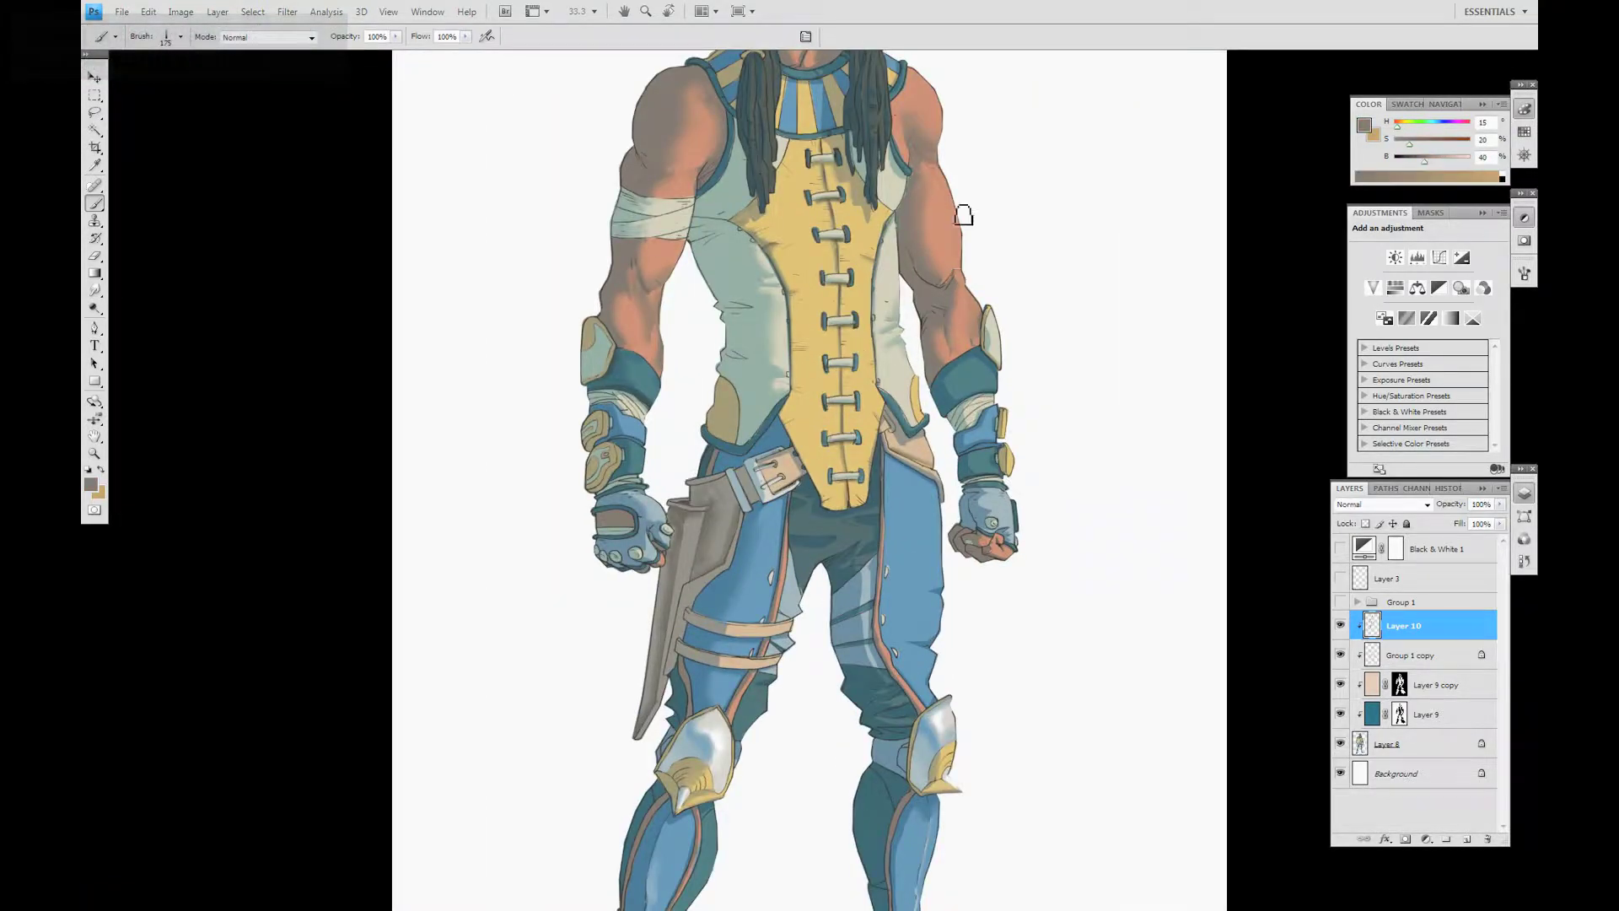
left_click_drag(559, 279, 601, 327)
scroll(601, 327, "down", 5)
scroll(838, 459, "down", 2)
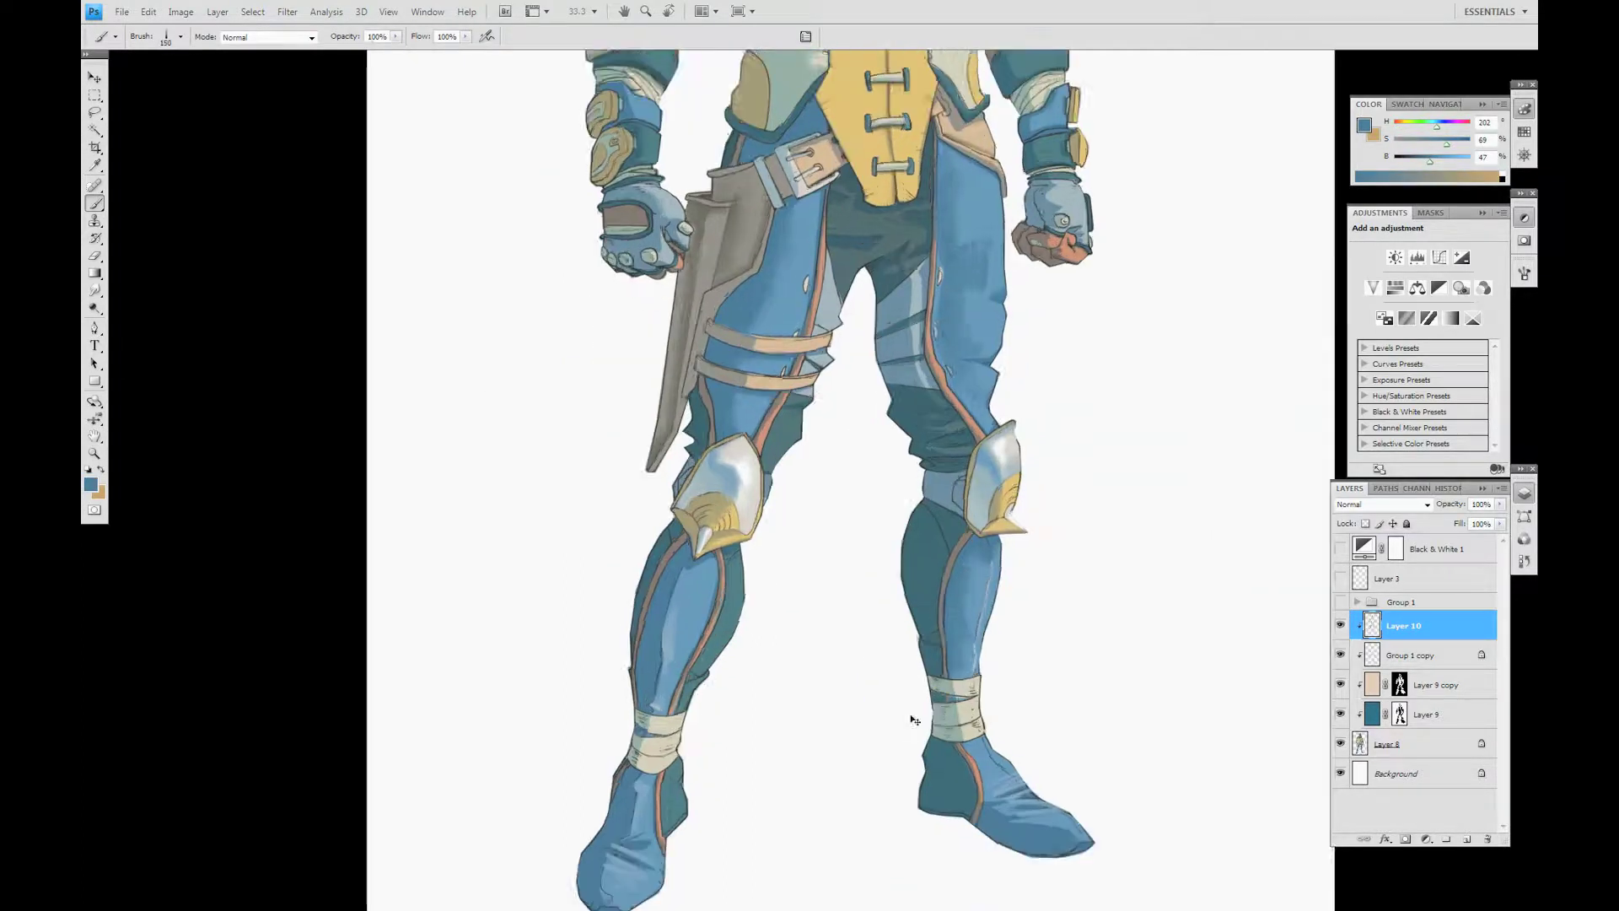
Paint white highlights and grey-green shading on both ankle wraps with a smaller brush.
key("ctrl+plus")
left_click(853, 607, "alt")
key("bracketleft")
key("bracketleft")
key("bracketleft")
key("bracketleft")
key("bracketleft")
key("bracketleft")
key("bracketleft")
key("bracketleft")
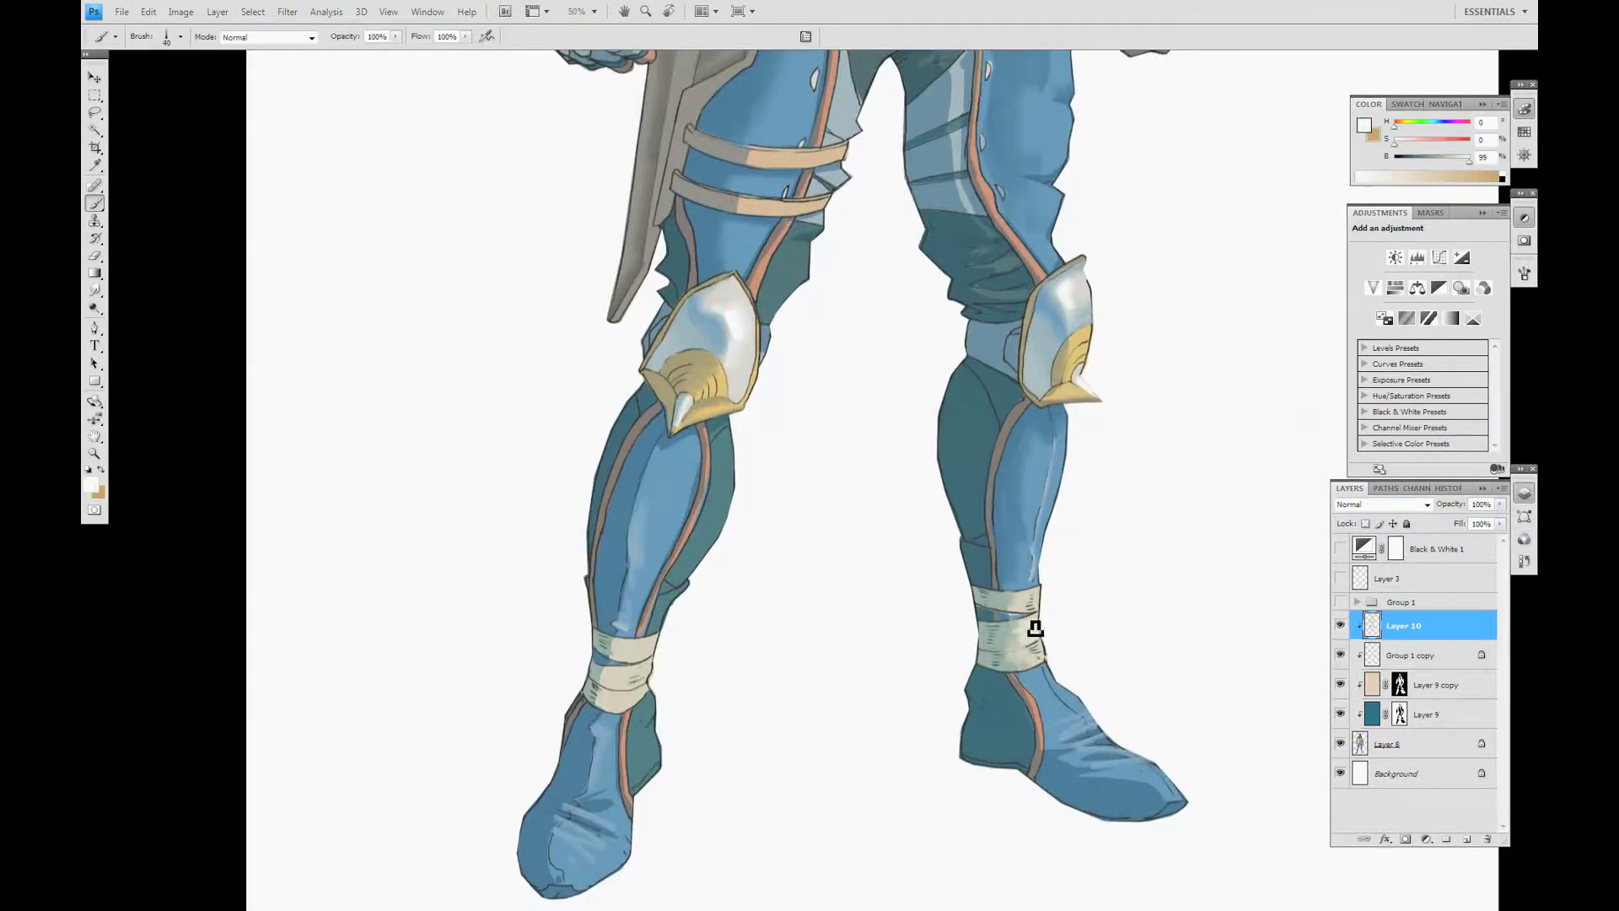
scroll(1031, 608, "down", 3)
left_click(705, 510, "alt")
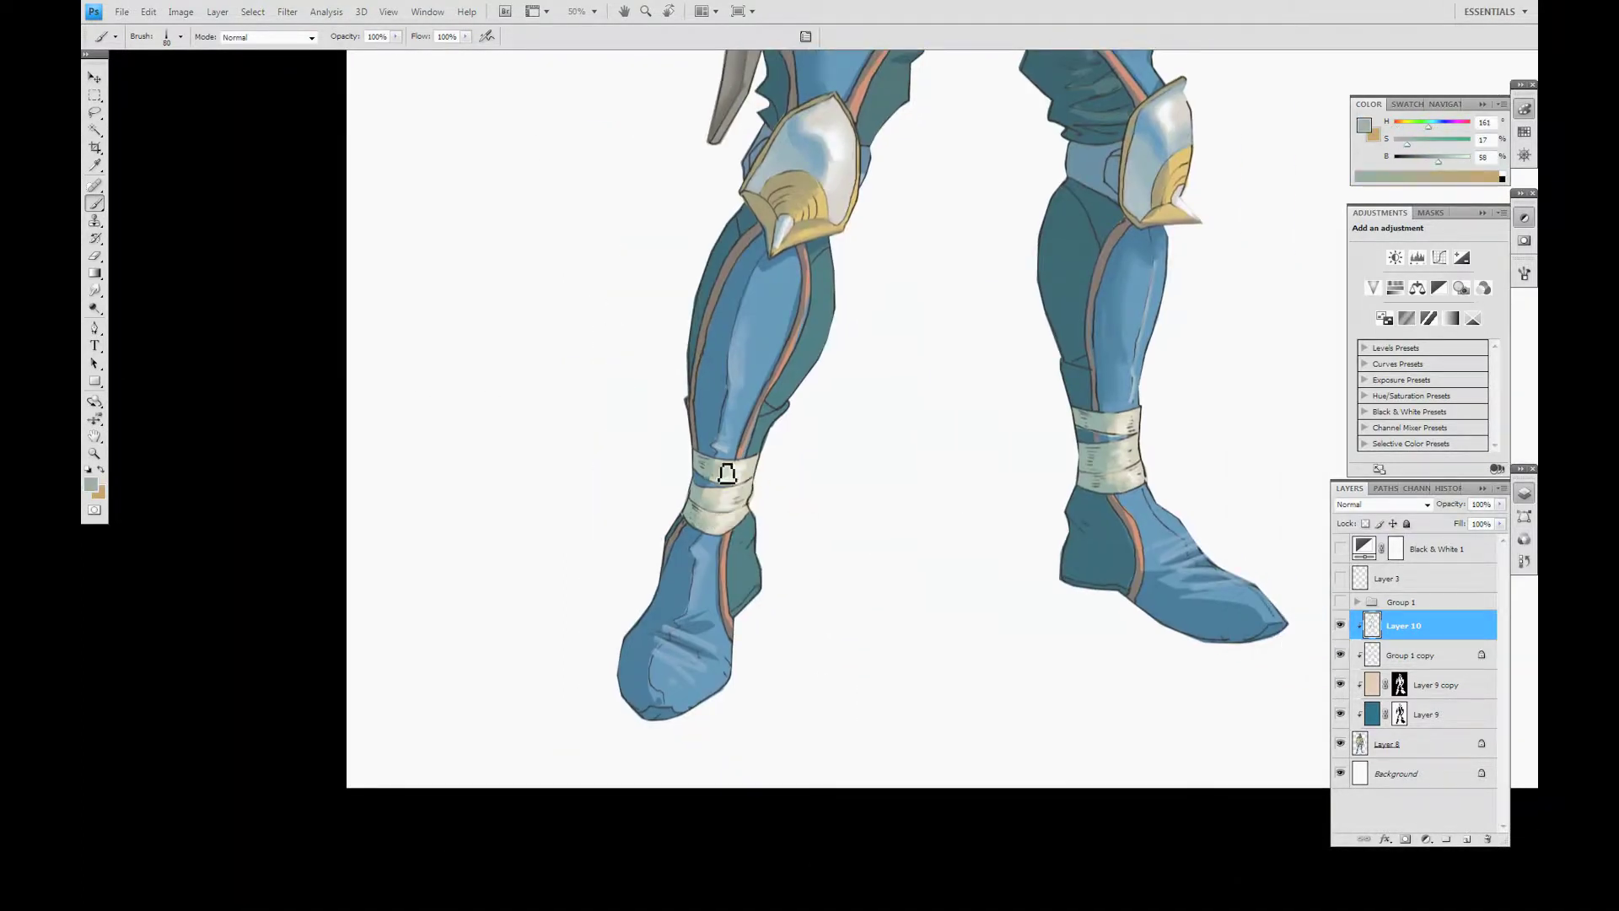
Shade both blue shins below the knee guards and above the ankle wraps with sampled dark blue tones.
left_click(779, 272, "alt")
left_click(721, 434, "alt")
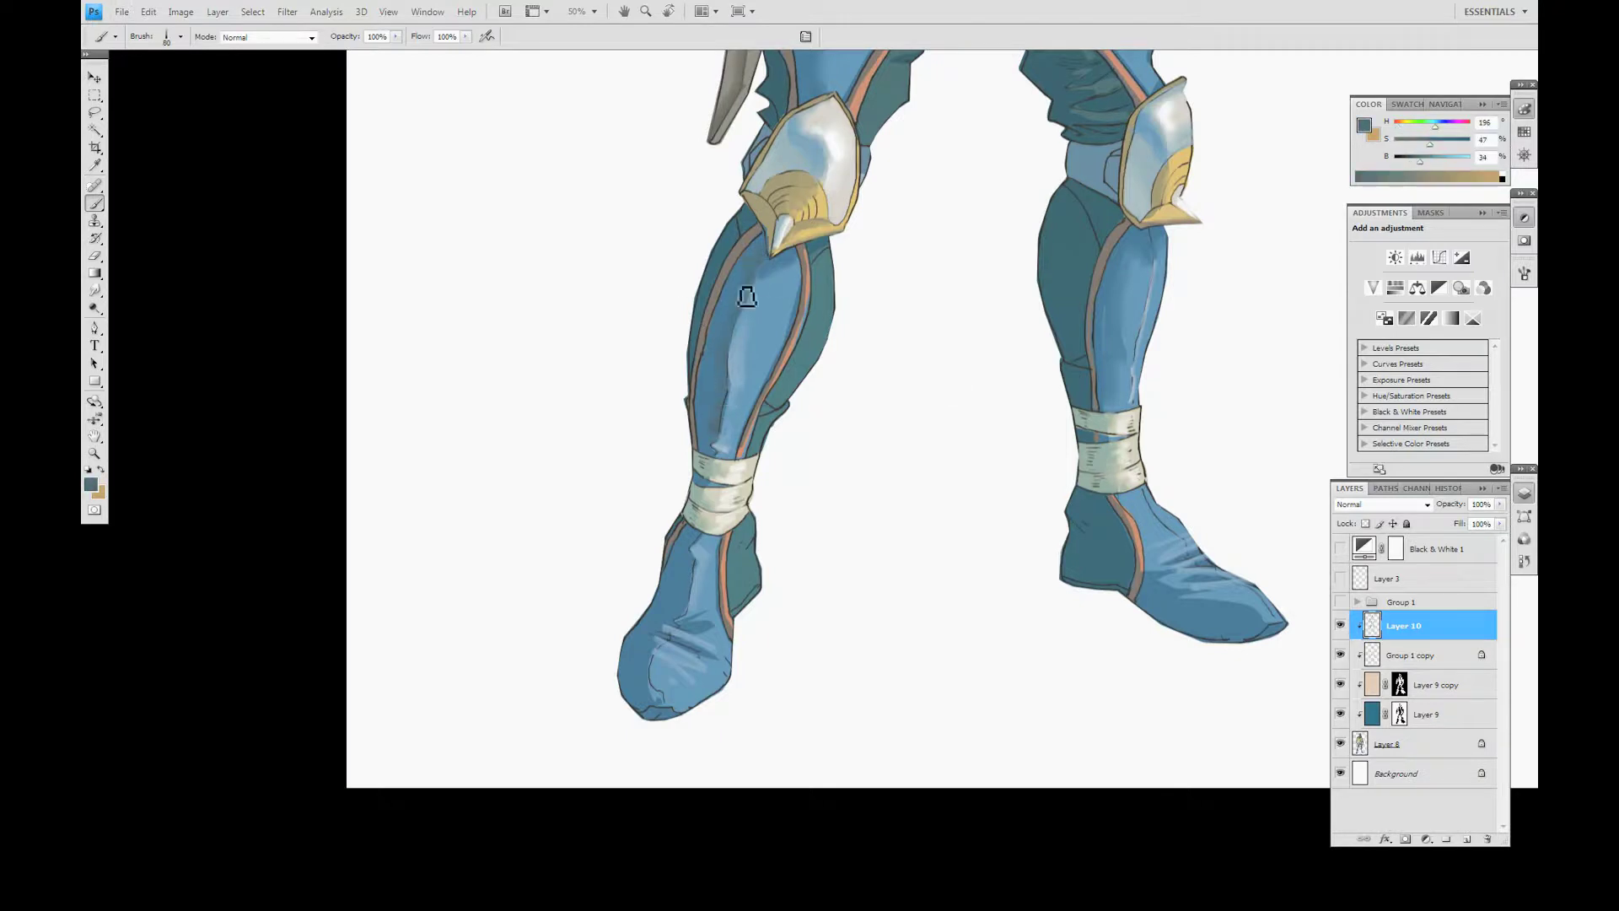
left_click(1134, 367, "alt")
left_click(1133, 295, "alt")
left_click(1128, 412, "alt")
left_click(726, 468, "alt")
Darken the toes and creases of both boots and blend them with sampled blues.
scroll(732, 436, "down", 2)
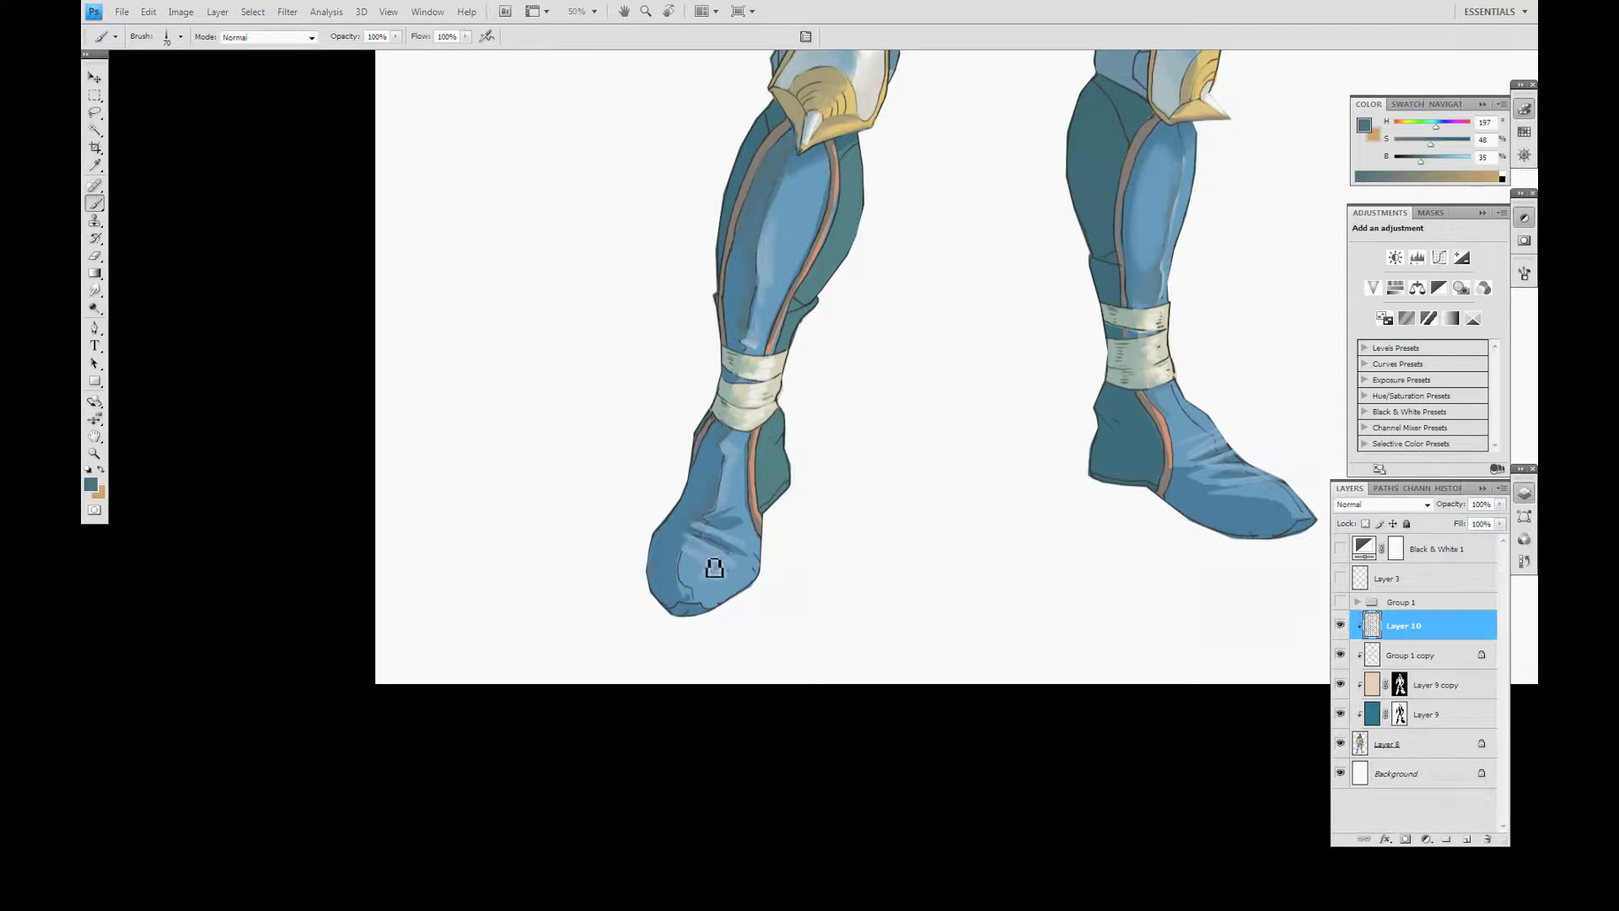
scroll(730, 550, "right", 3)
left_click(1066, 528, "alt")
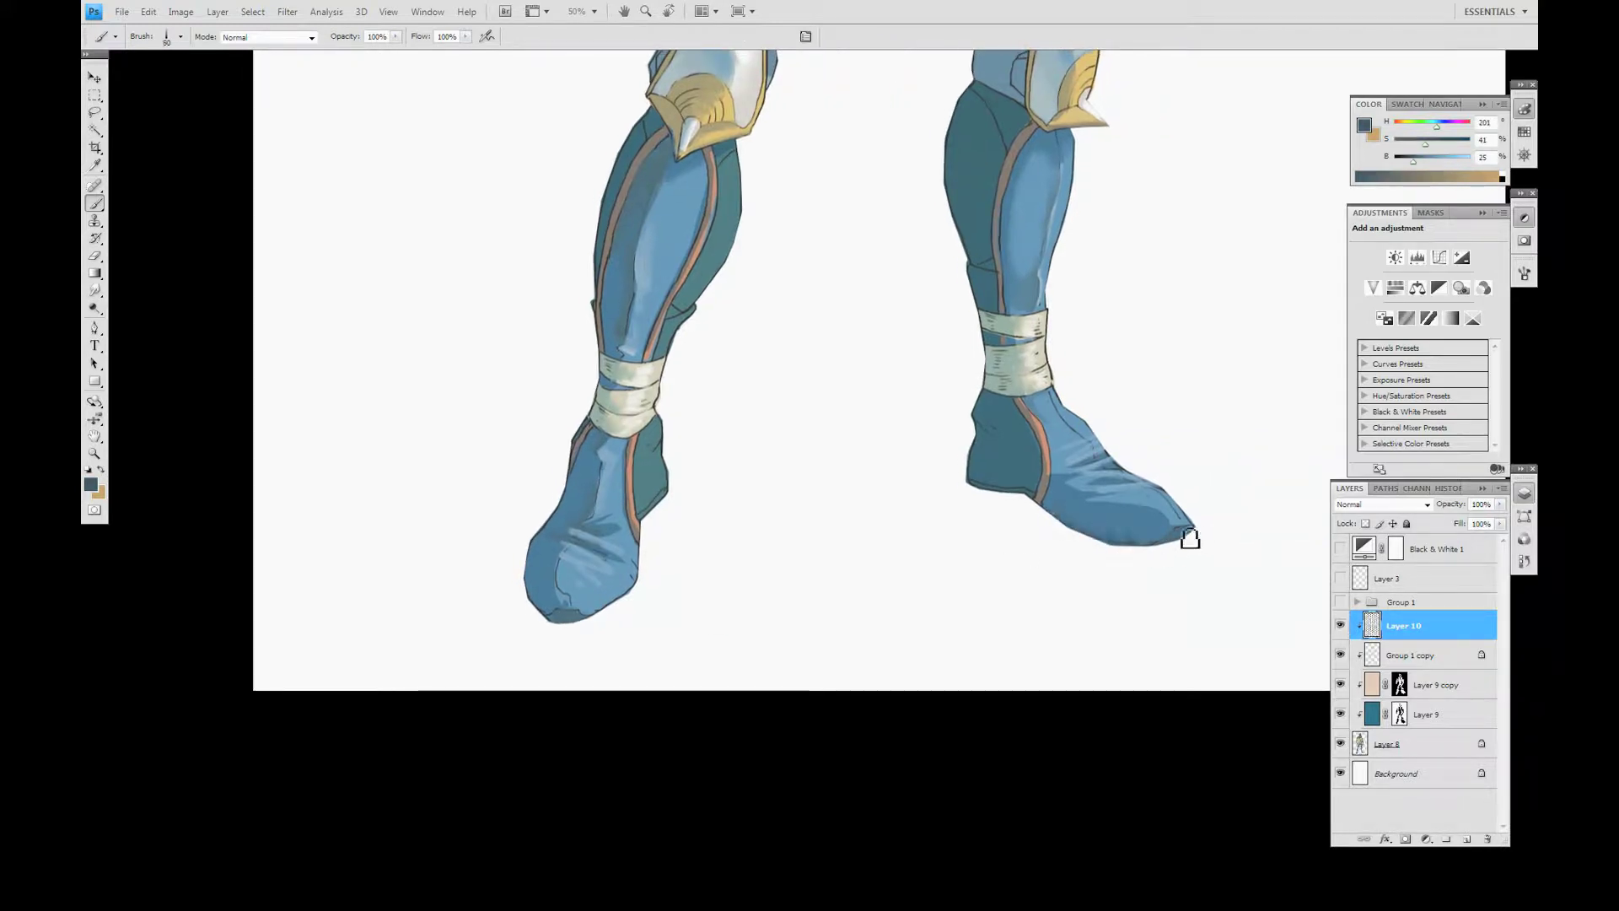
left_click(1121, 515, "alt")
left_click(1113, 516, "alt")
left_click(1068, 478, "alt")
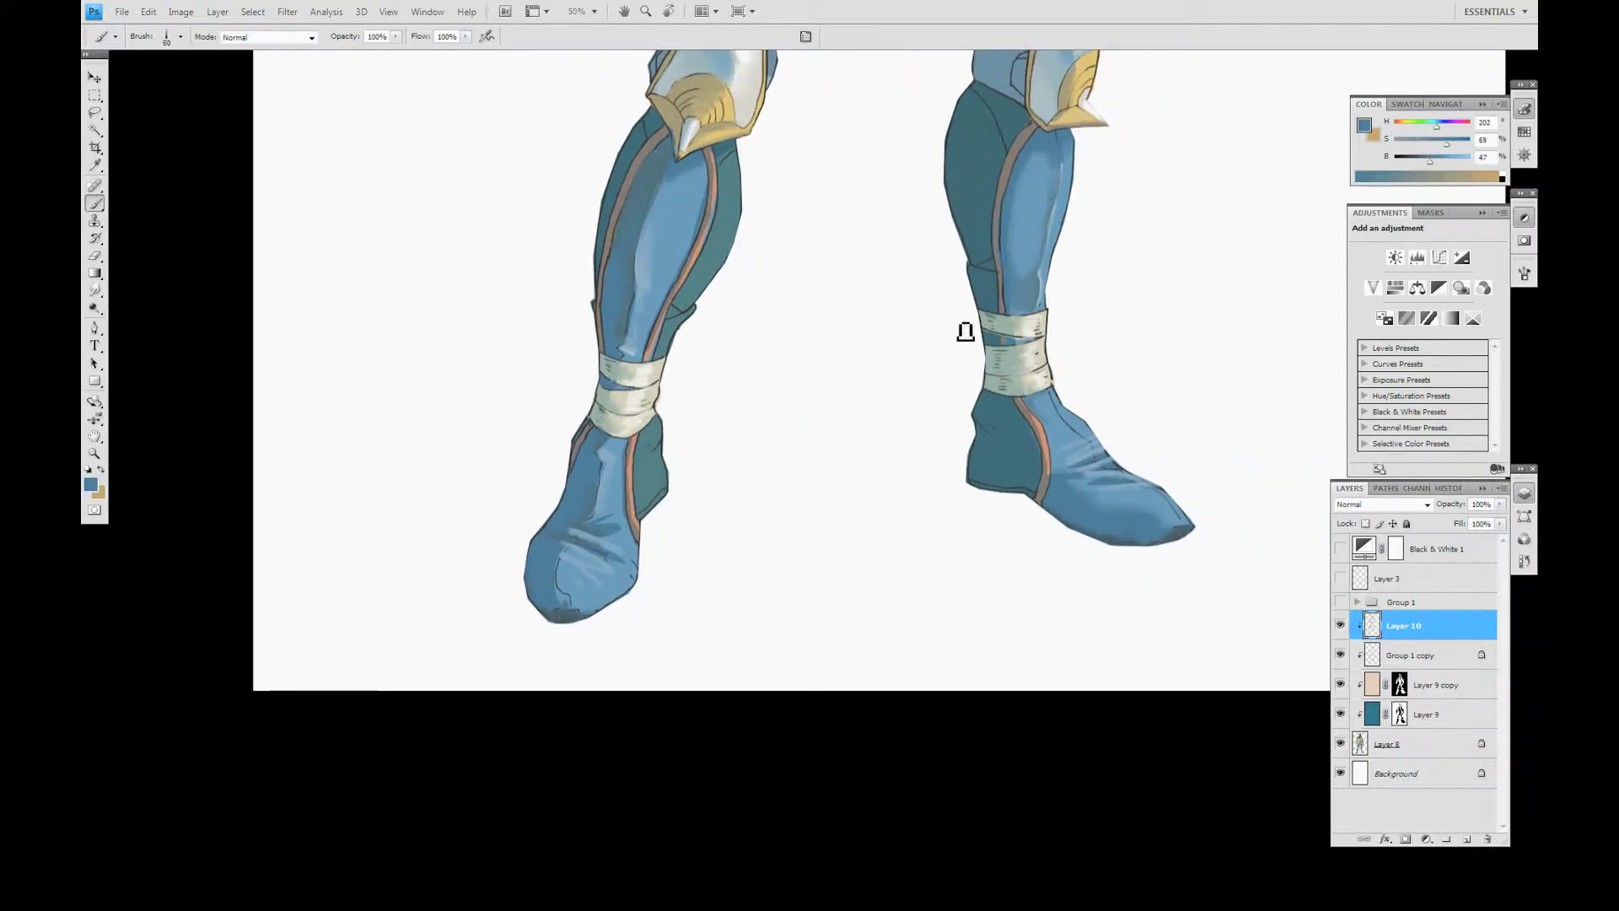
Flip the canvas horizontally and paint white highlights on the chest panel's lacing straps with a small brush.
key("ctrl+0")
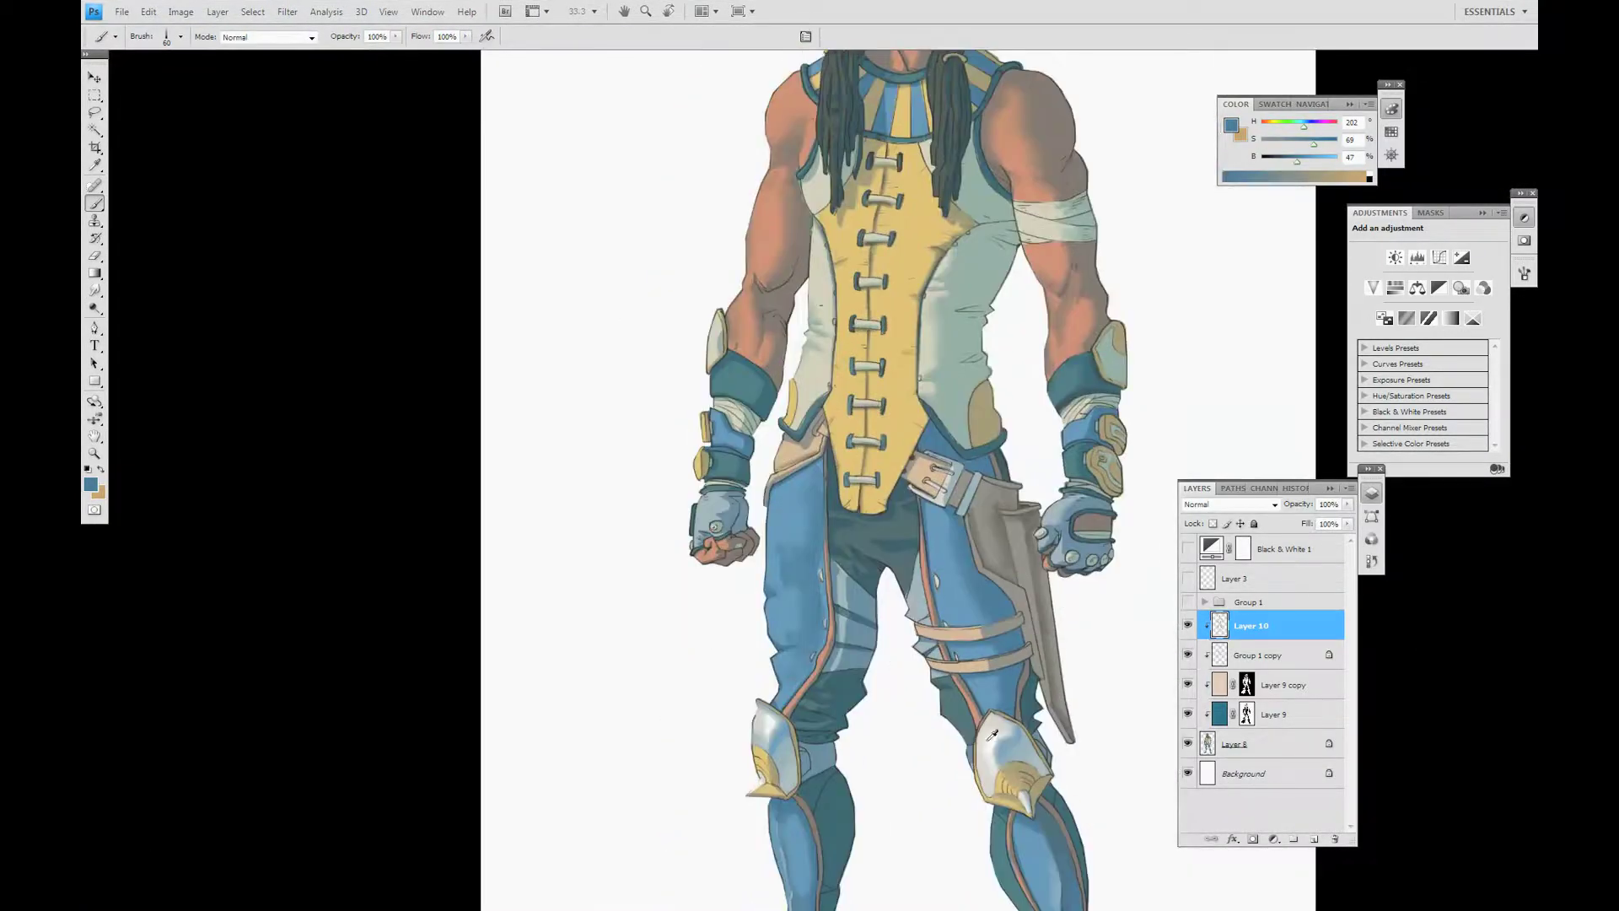
key("ctrl+plus")
key("ctrl+plus")
key("ctrl+plus")
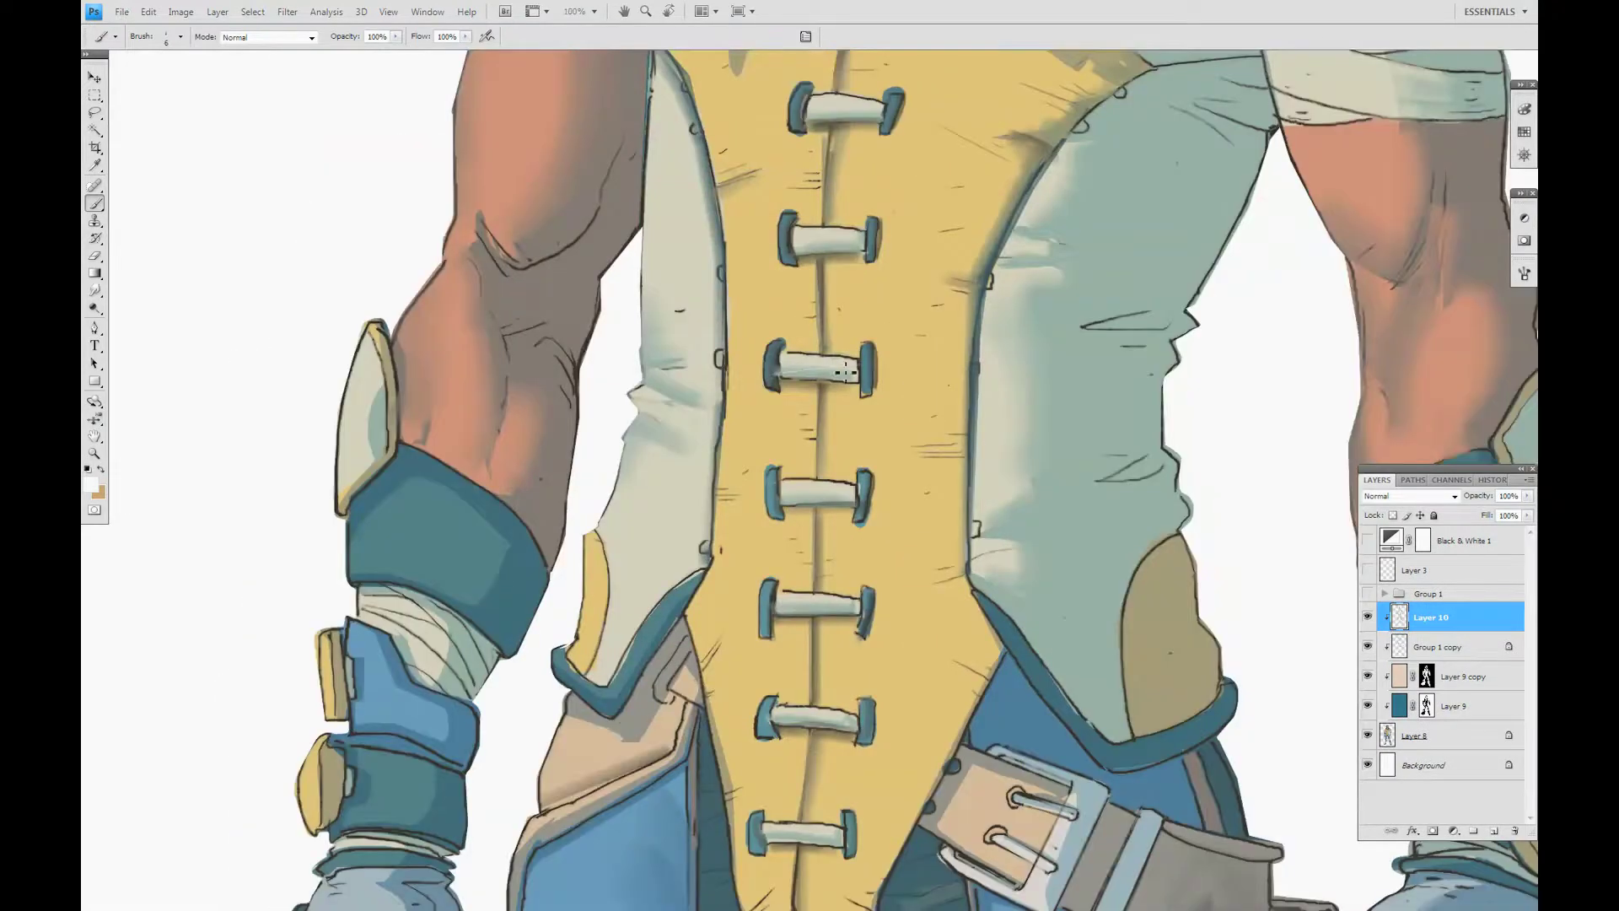
key("ctrl+minus")
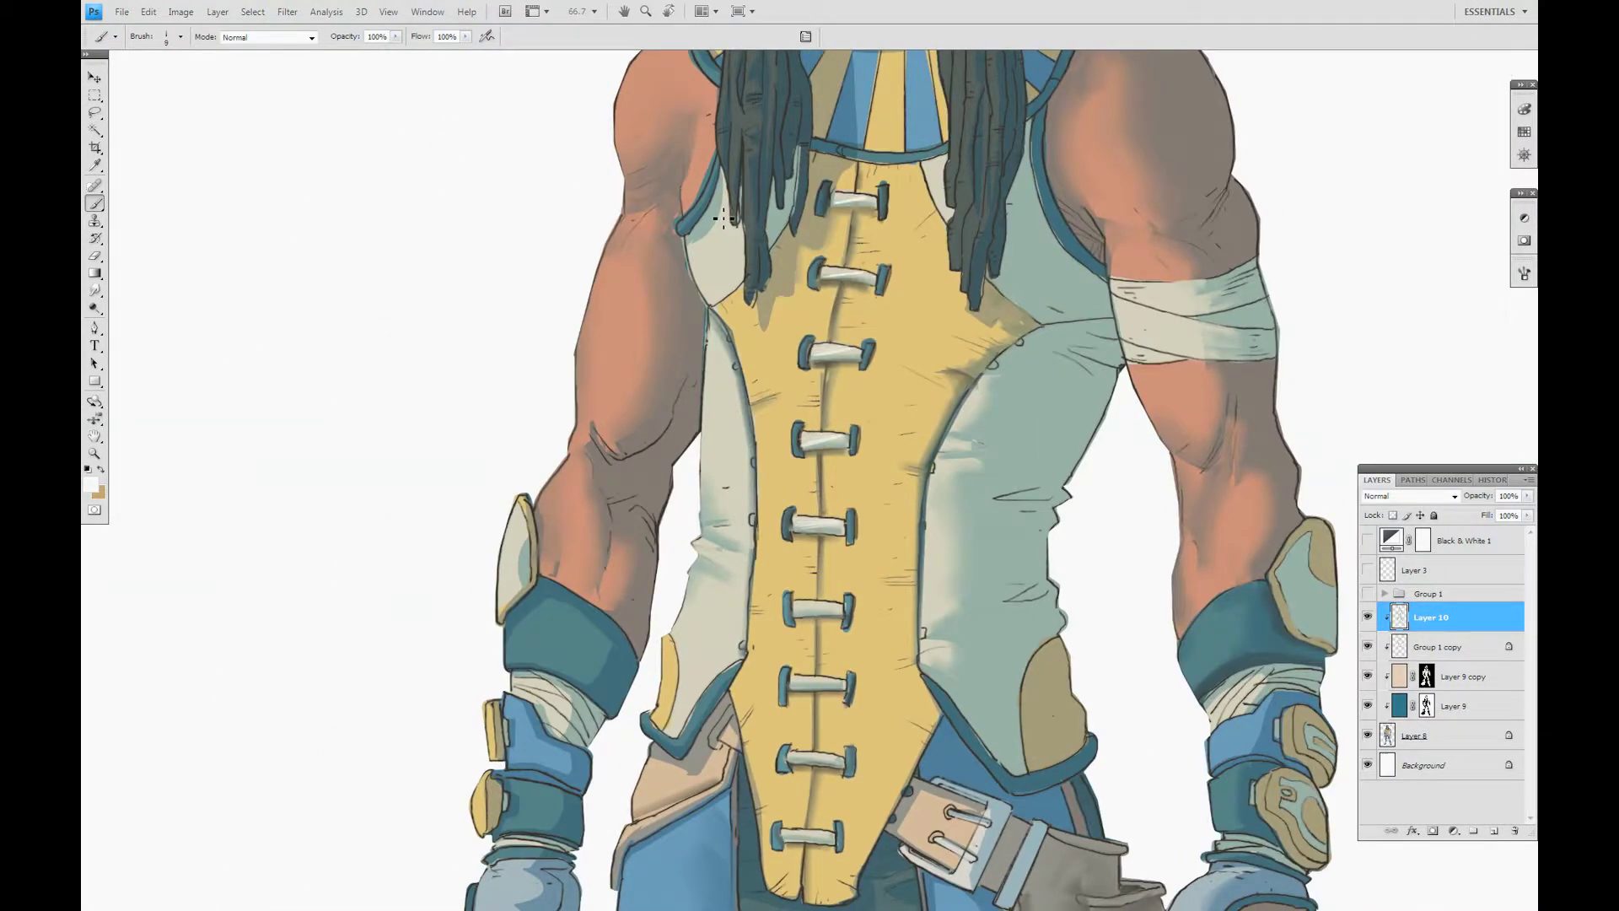
Brush soft white highlights onto the pale vest sides flanking the chest panel with an enlarged brush.
key("ctrl+minus")
key("bracketright")
key("bracketright")
key("bracketright")
key("bracketright")
key("bracketright")
key("bracketright")
key("bracketright")
key("bracketright")
key("bracketright")
key("bracketright")
key("bracketright")
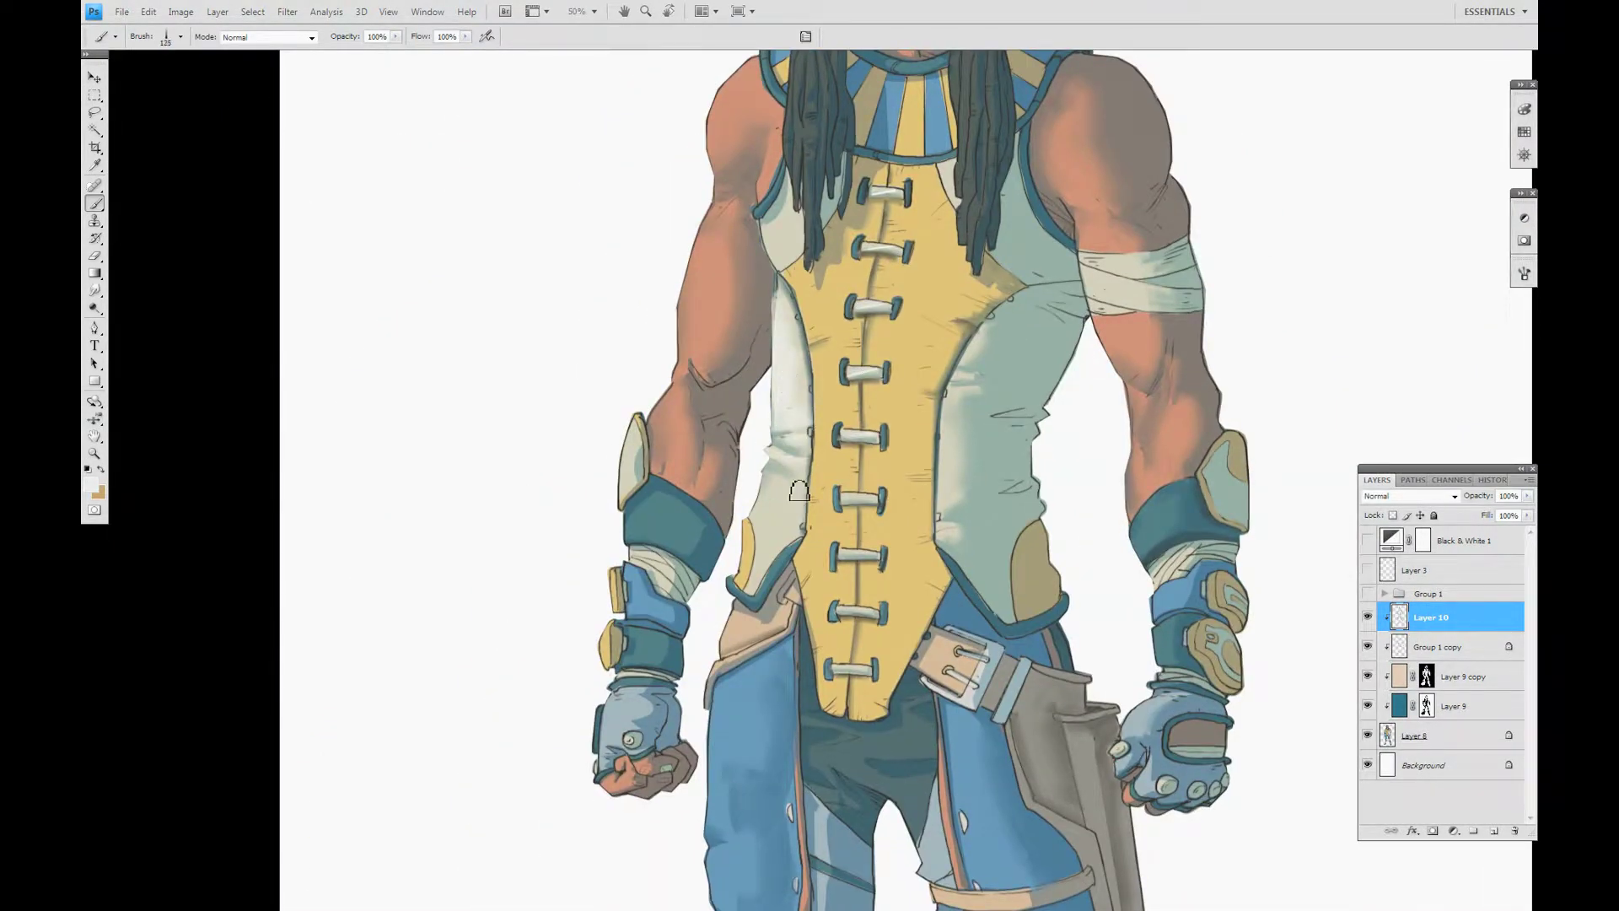
left_click_drag(792, 491, 772, 561)
left_click_drag(957, 502, 966, 379)
key("bracketleft")
key("bracketleft")
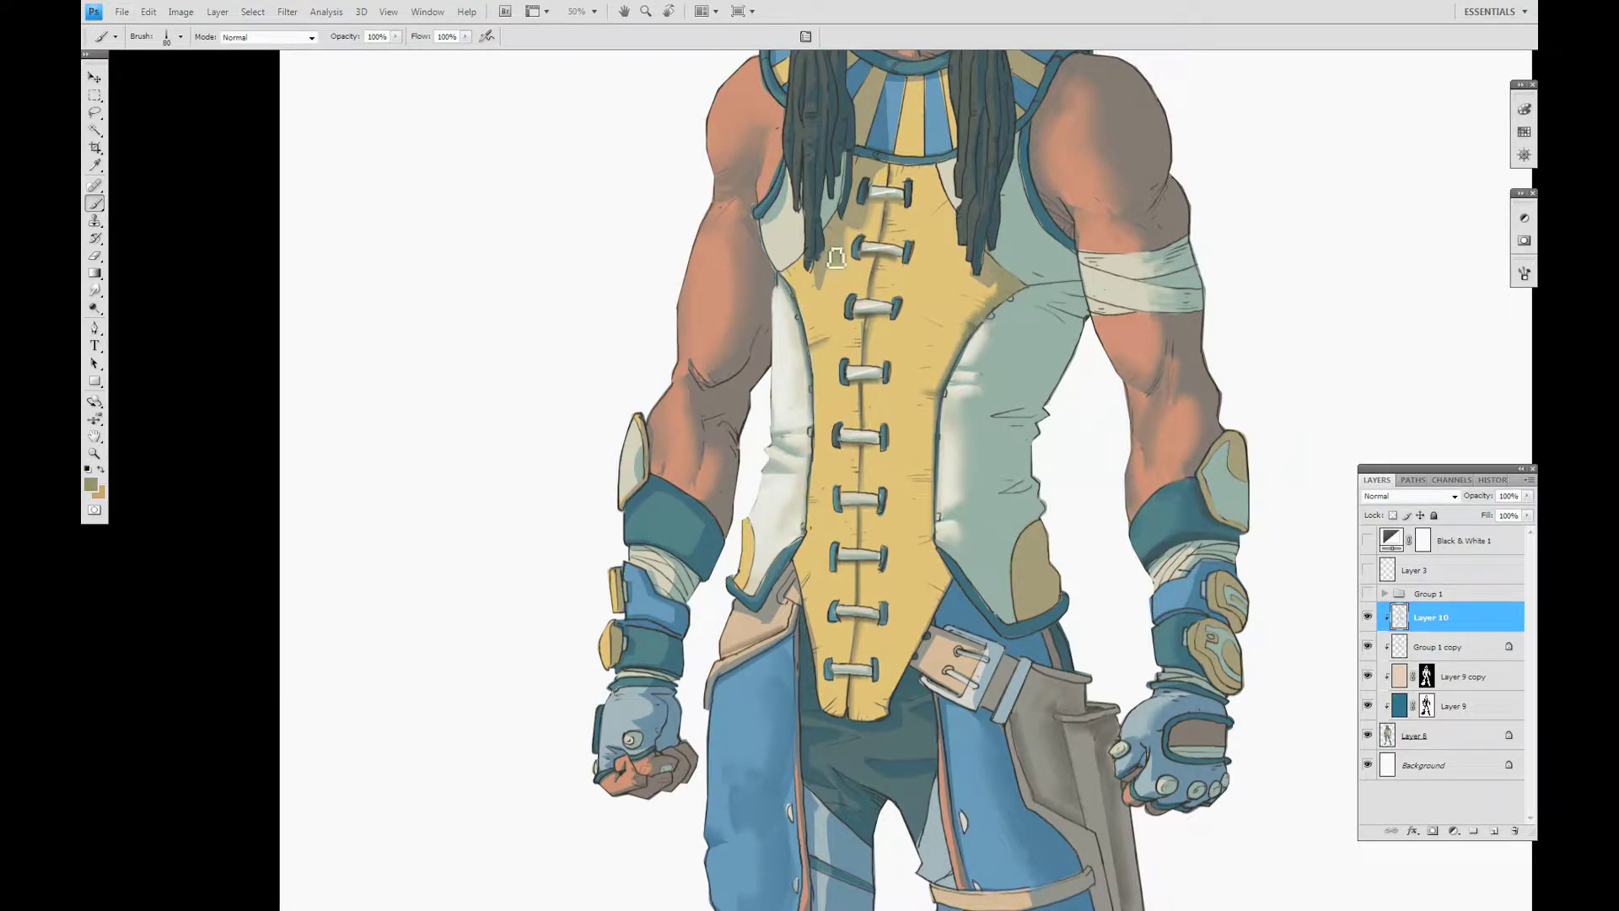
Paint saturated yellow over the collar's middle stripe and in streaks down the chest panel.
key("ctrl+plus")
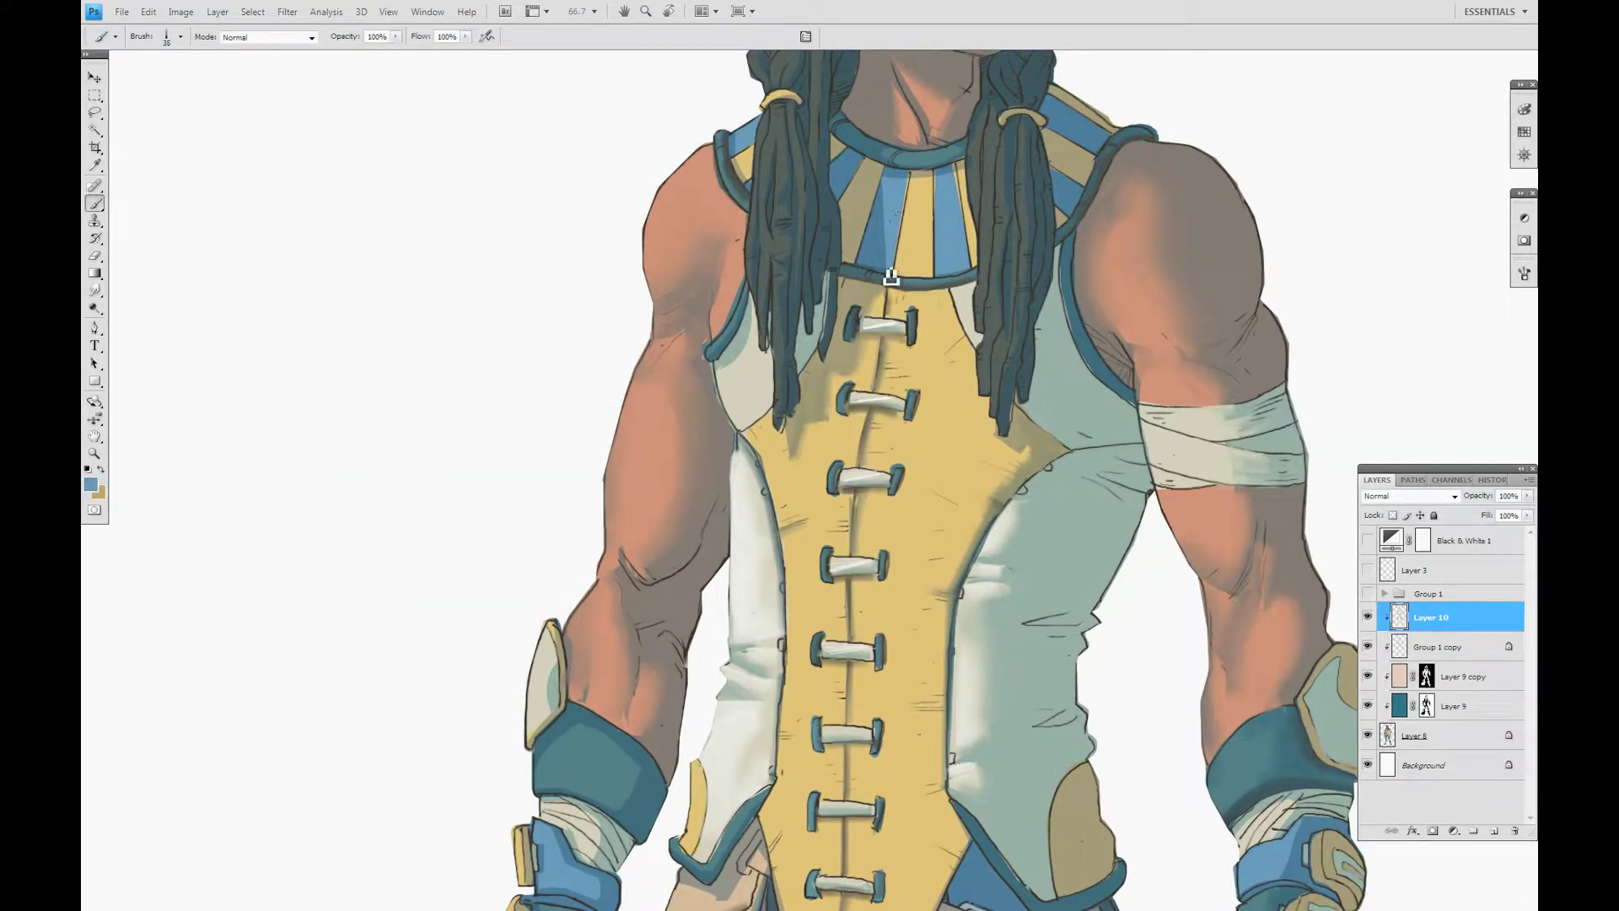
left_click(1523, 132)
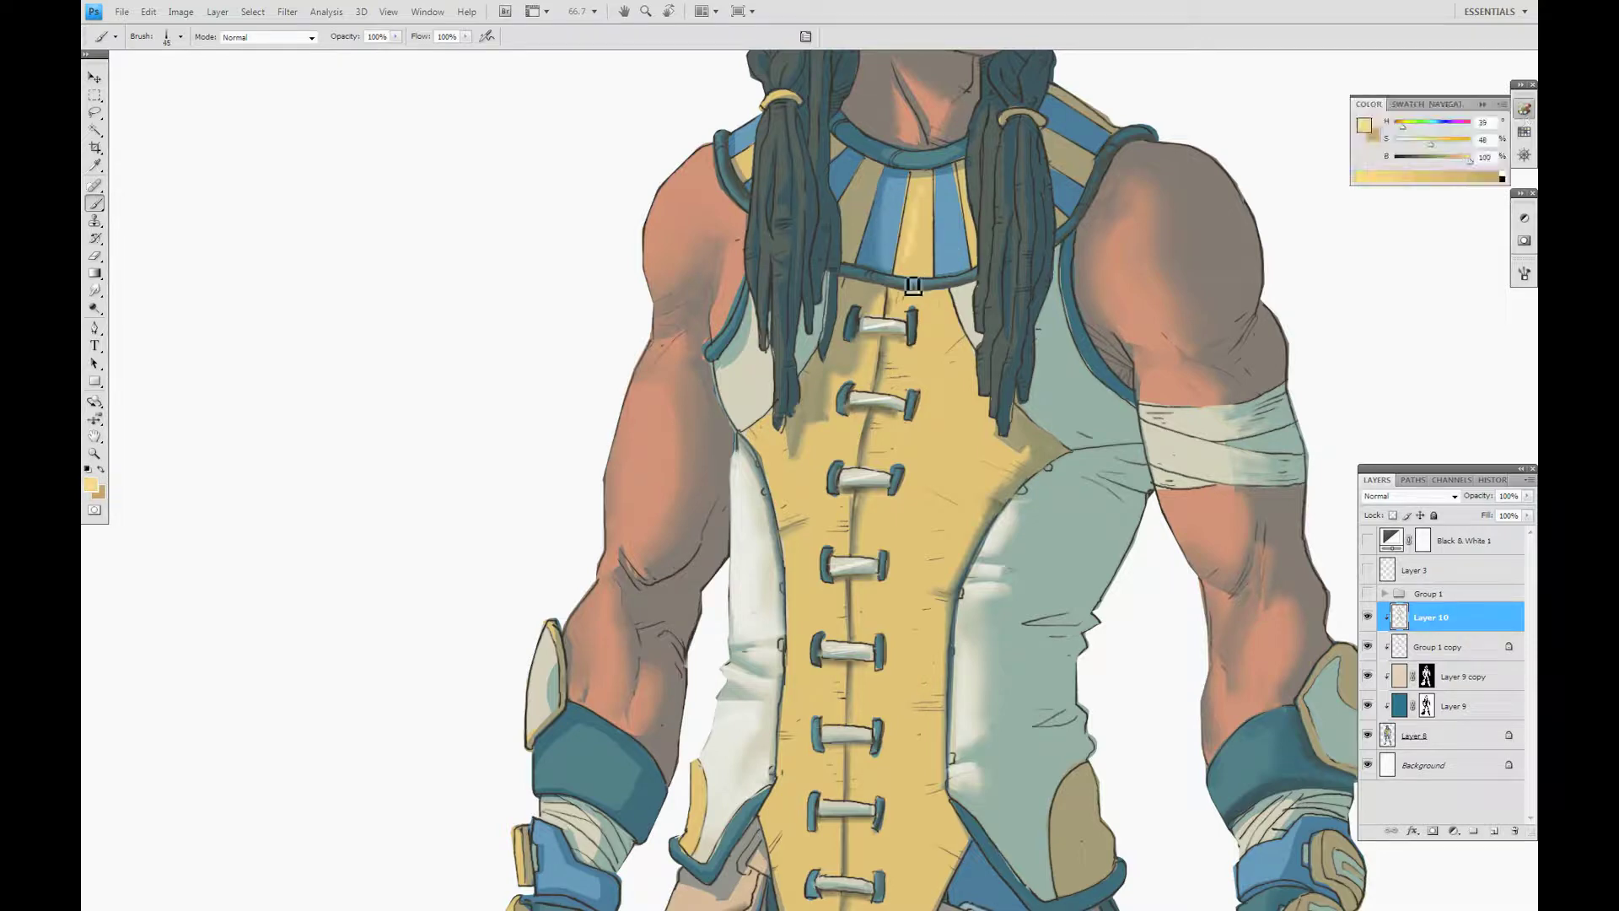
left_click_drag(919, 192, 912, 274)
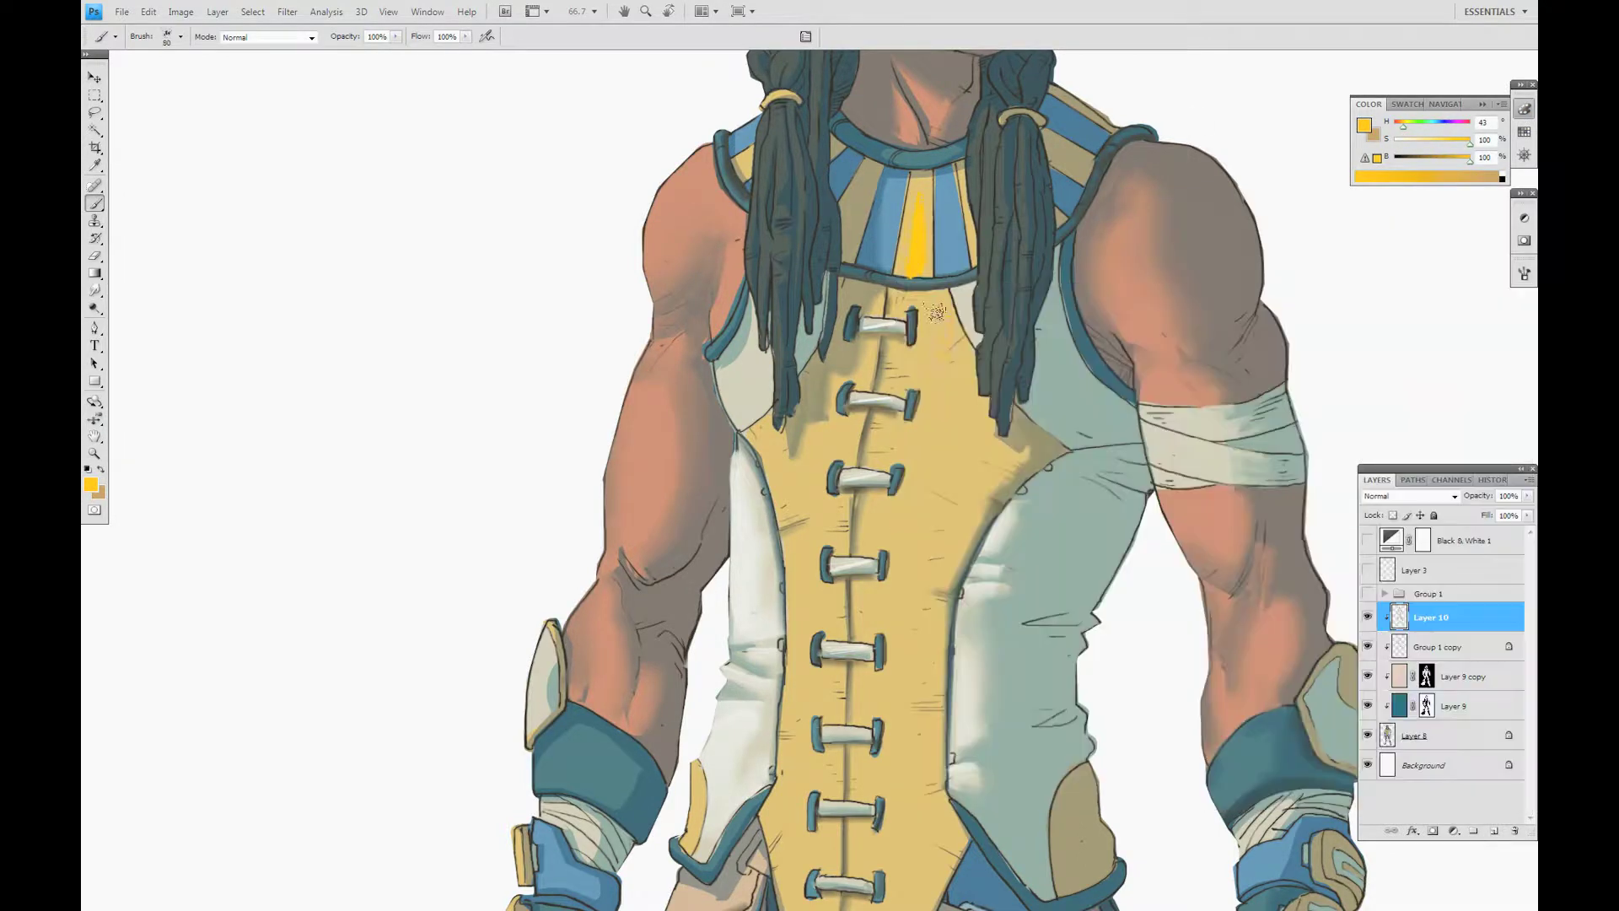
key("ctrl+minus")
key("ctrl+minus")
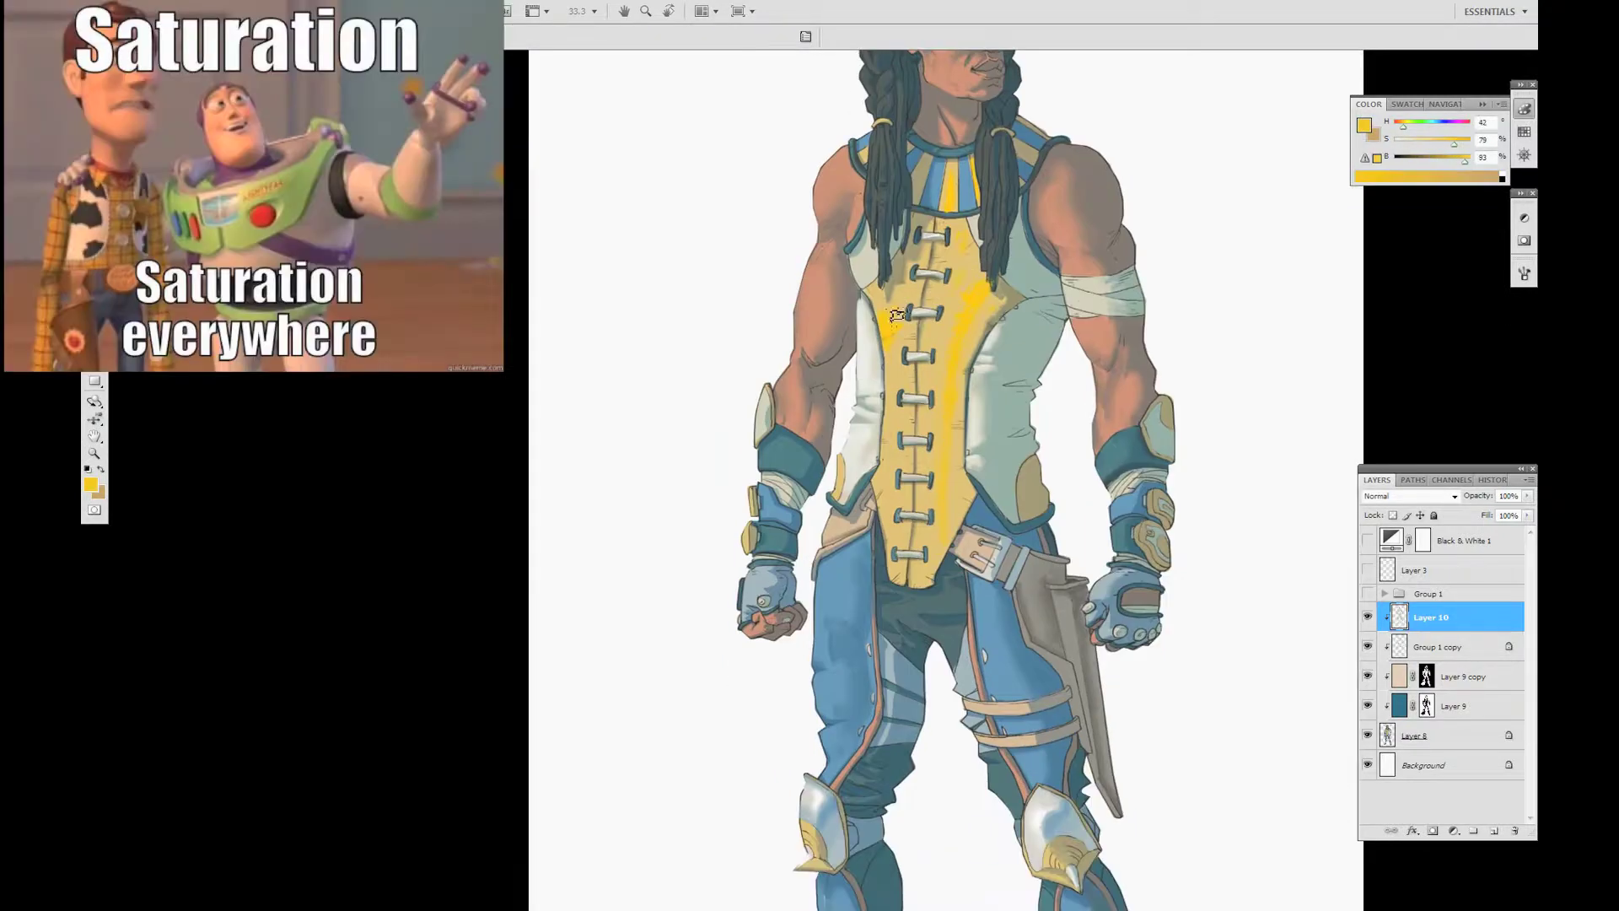
key("ctrl+plus")
key("ctrl+plus")
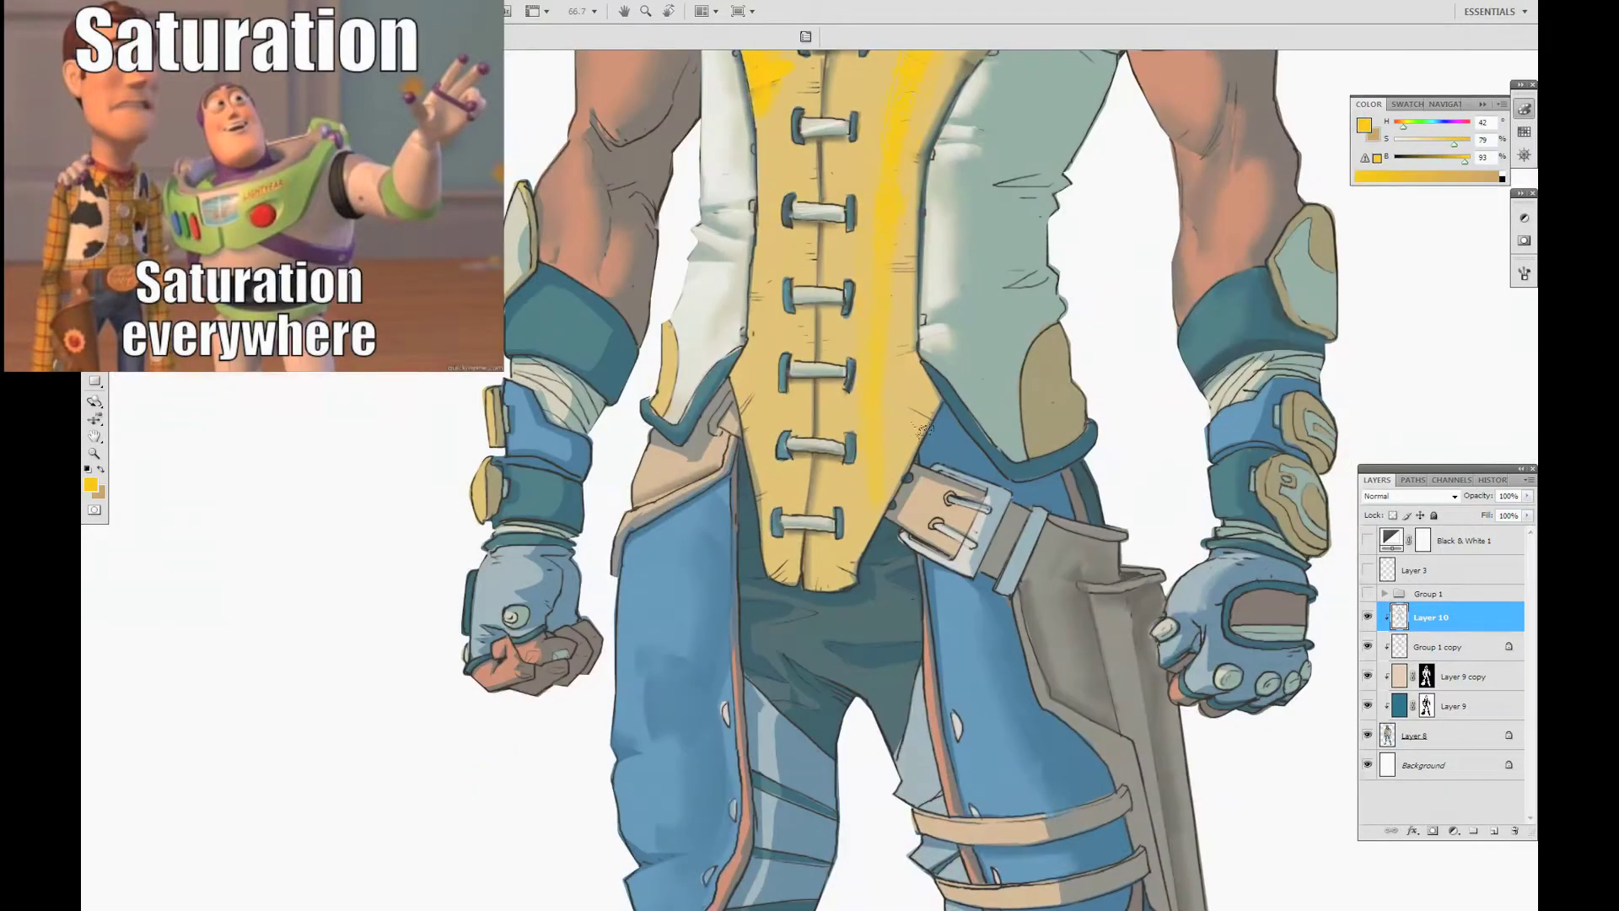
Refine the lower edge of the chest panel and the vest's teal hem with sampled dark and grey-green tones.
left_click(895, 662, "alt")
left_click_drag(896, 662, 928, 421)
left_click(931, 407, "alt")
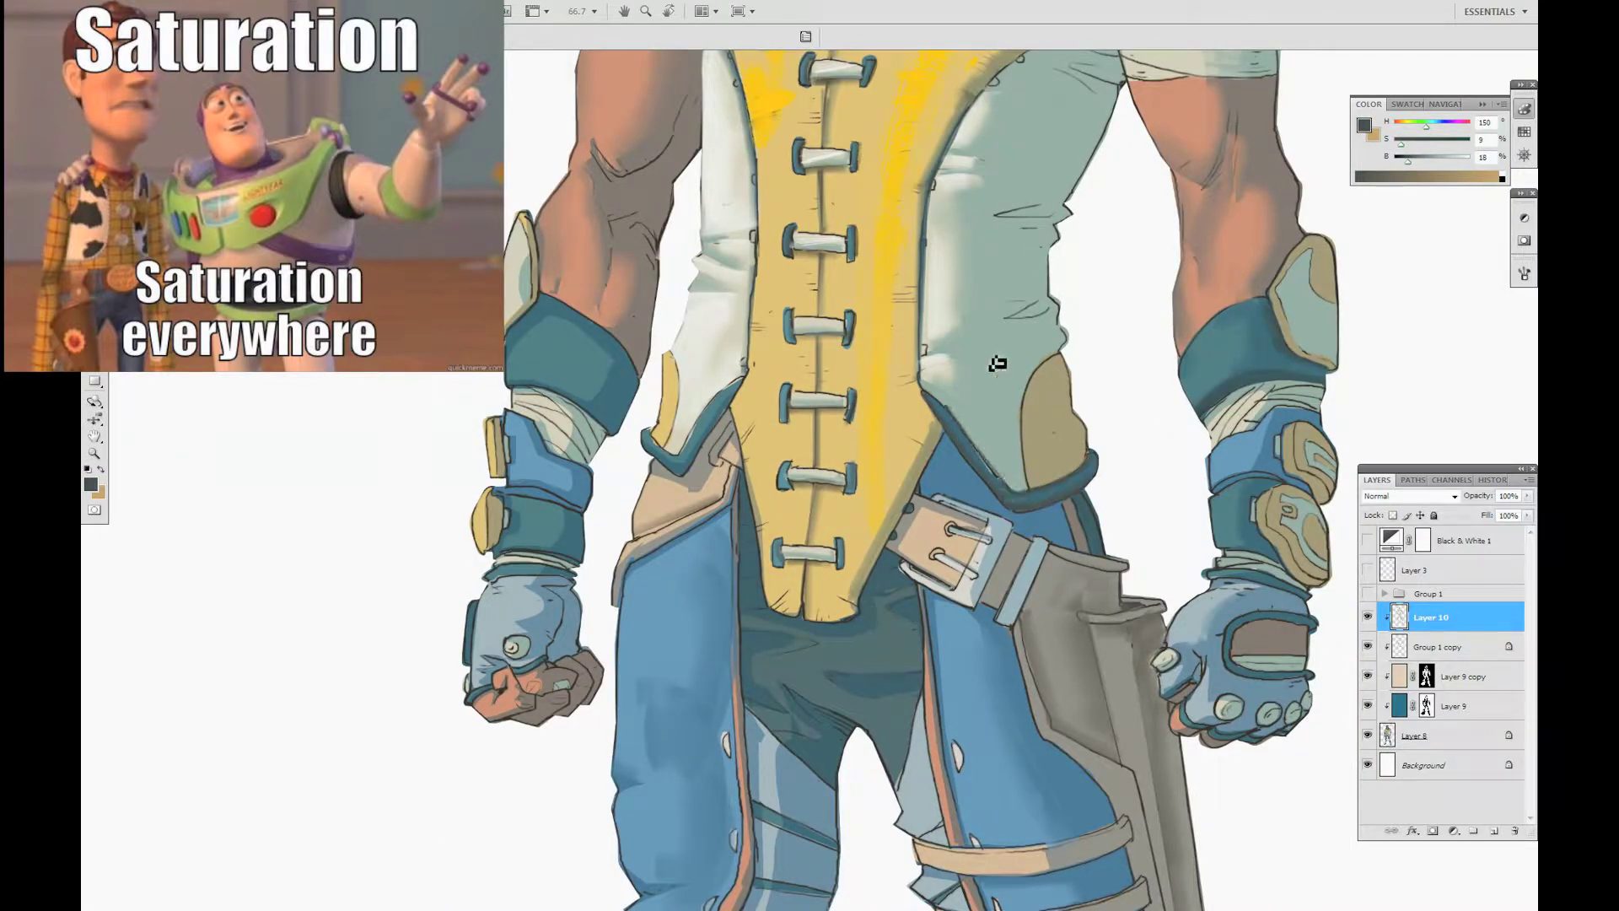
scroll(1020, 318, "up", 3)
left_click(979, 530, "alt")
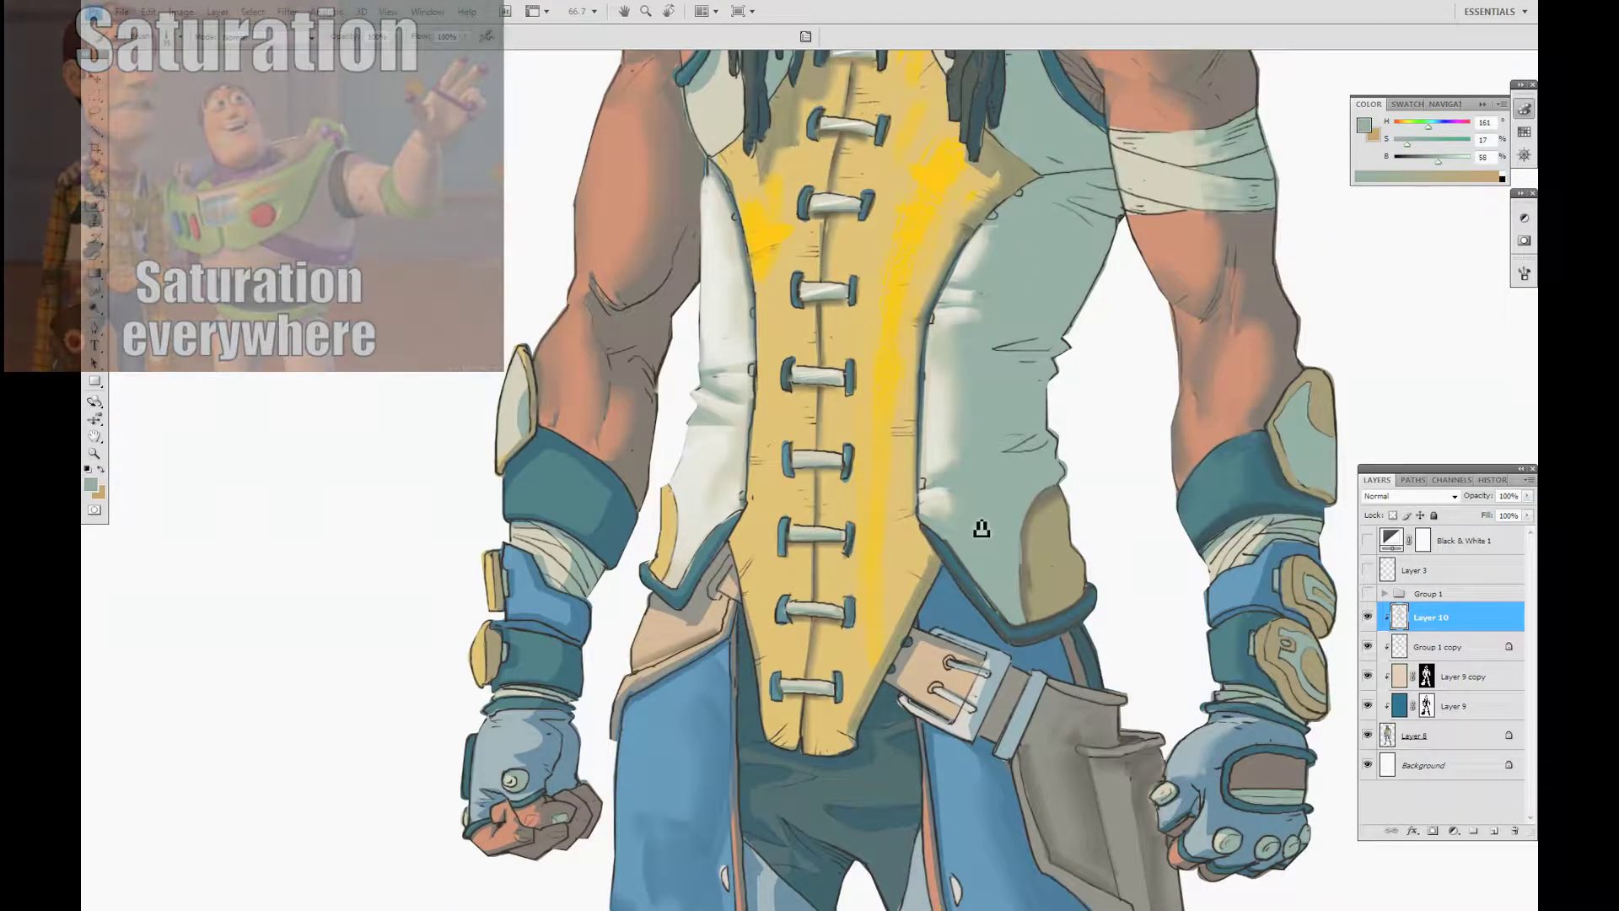
Deepen the shadow beneath the dreadlocks on the upper chest panel with a large olive-grey brush.
key("ctrl+minus")
left_click_drag(787, 277, 880, 401)
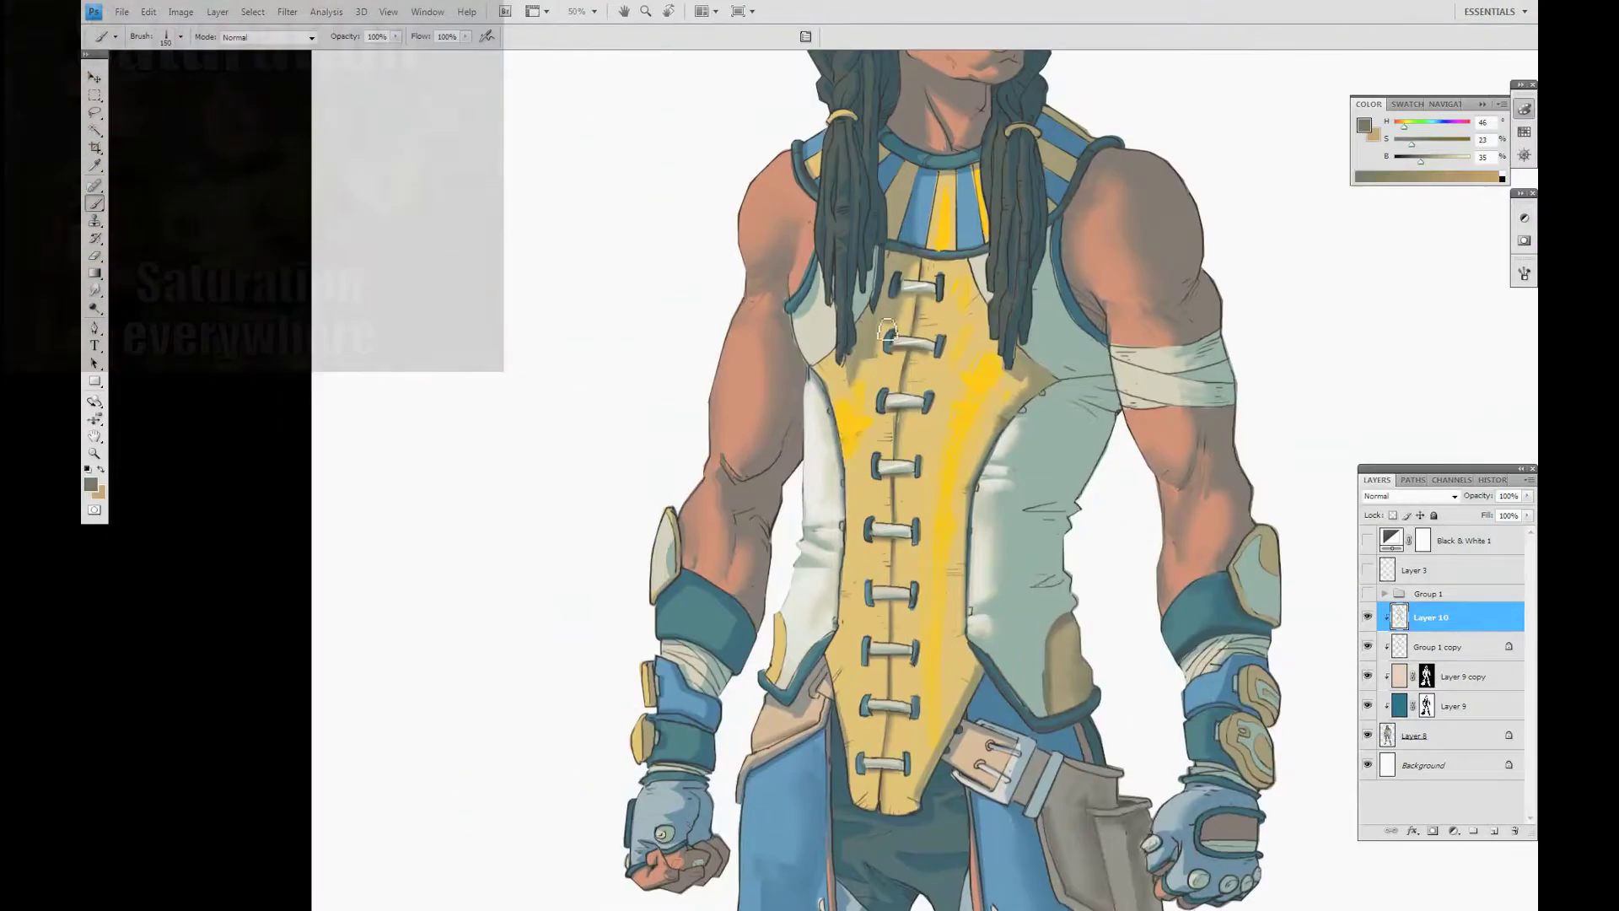
left_click(880, 401, "alt")
Switch to a smaller textured brush and paint light blue highlights down both shins.
key("bracketleft")
key("bracketleft")
key("bracketleft")
key("bracketleft")
key("bracketleft")
scroll(923, 624, "down", 4)
key("period")
left_click(972, 488, "alt")
scroll(947, 503, "down", 7)
left_click(638, 466, "alt")
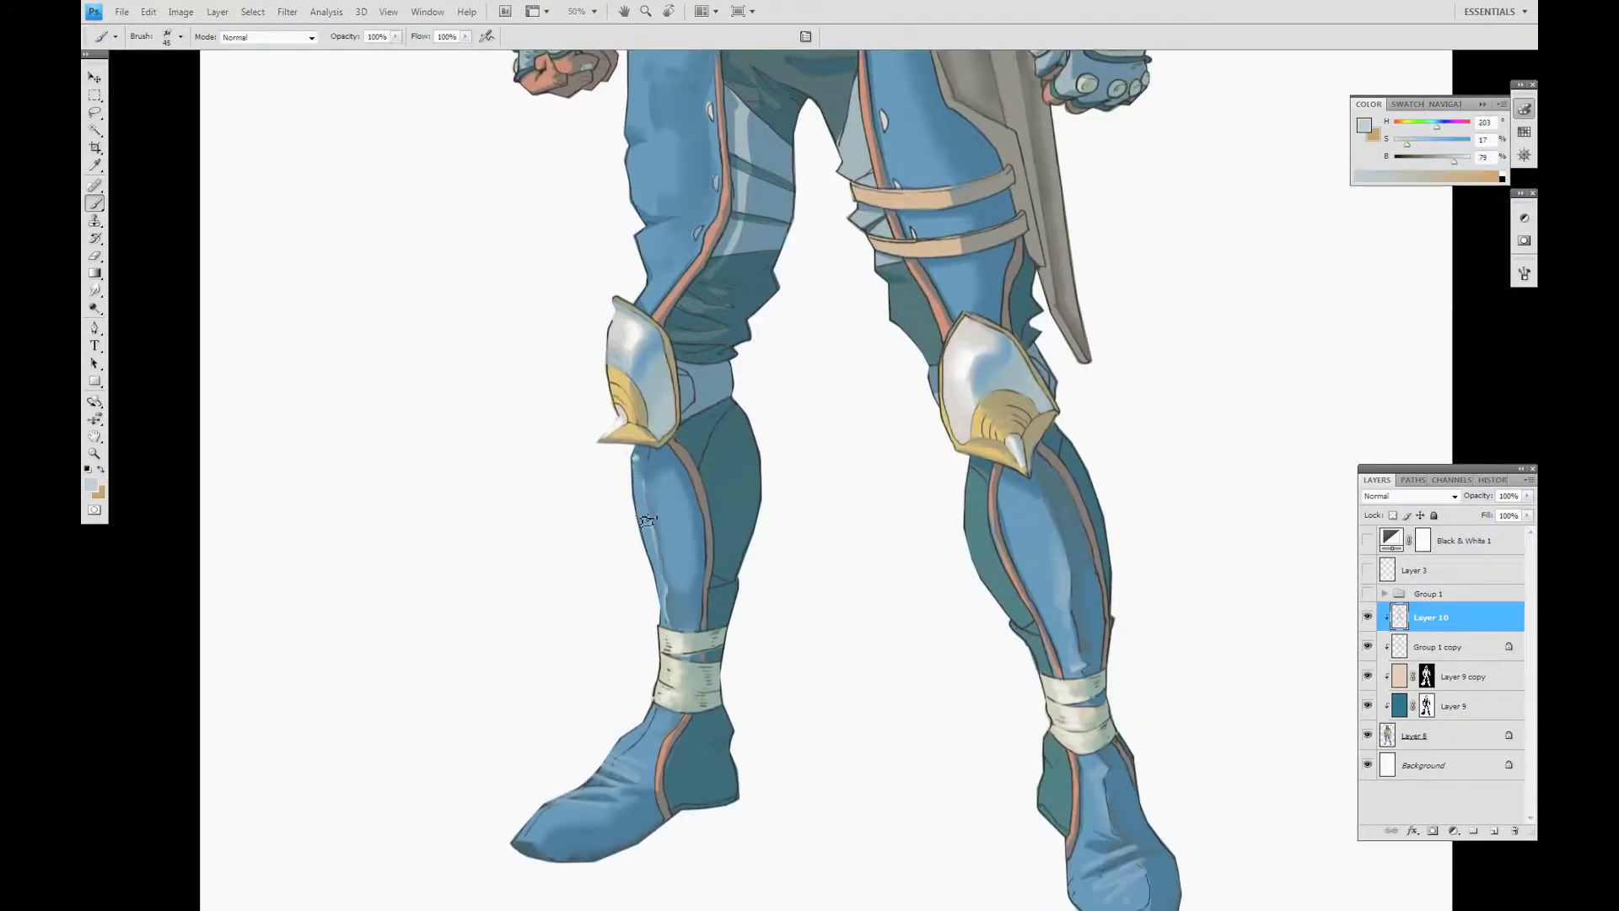
scroll(1039, 510, "down", 2)
left_click(1003, 540, "alt")
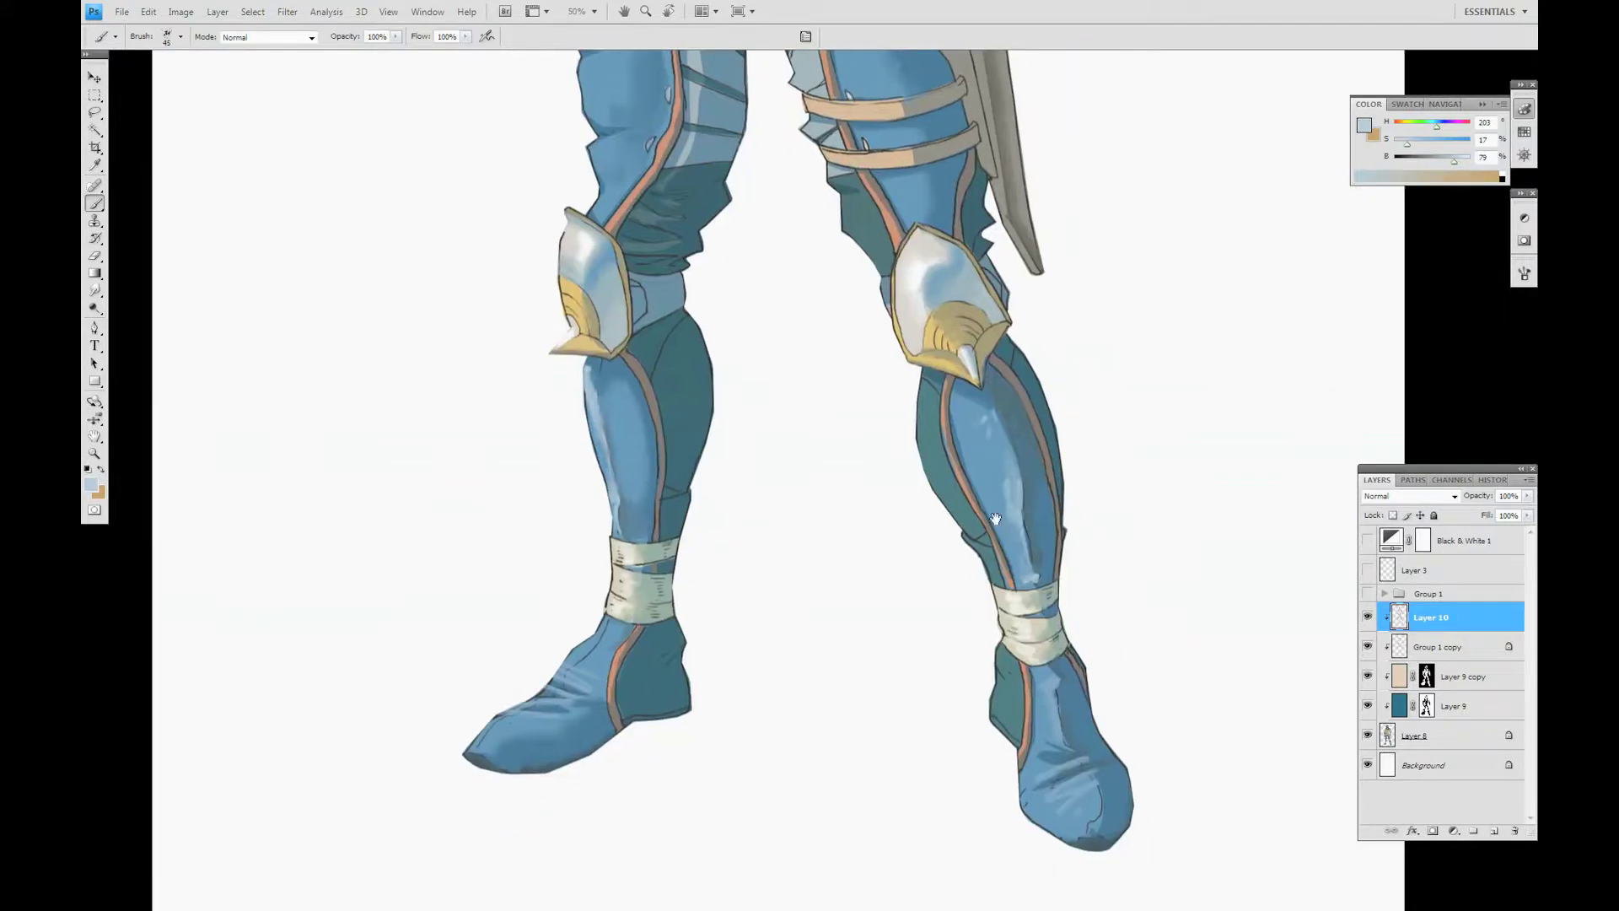
Brush sampled orange reflected light onto the dark teal calves of both legs.
left_click_drag(829, 396, 841, 477)
left_click_drag(721, 392, 712, 472)
left_click(683, 512, "alt")
left_click_drag(940, 460, 949, 506)
key("ctrl+plus")
left_click(962, 523, "alt")
left_click(978, 504, "alt")
Darken the upper teal calf and the trouser folds behind the knee guard with sampled dark teal and a smaller brush.
left_click(645, 363, "alt")
key("bracketleft")
key("bracketleft")
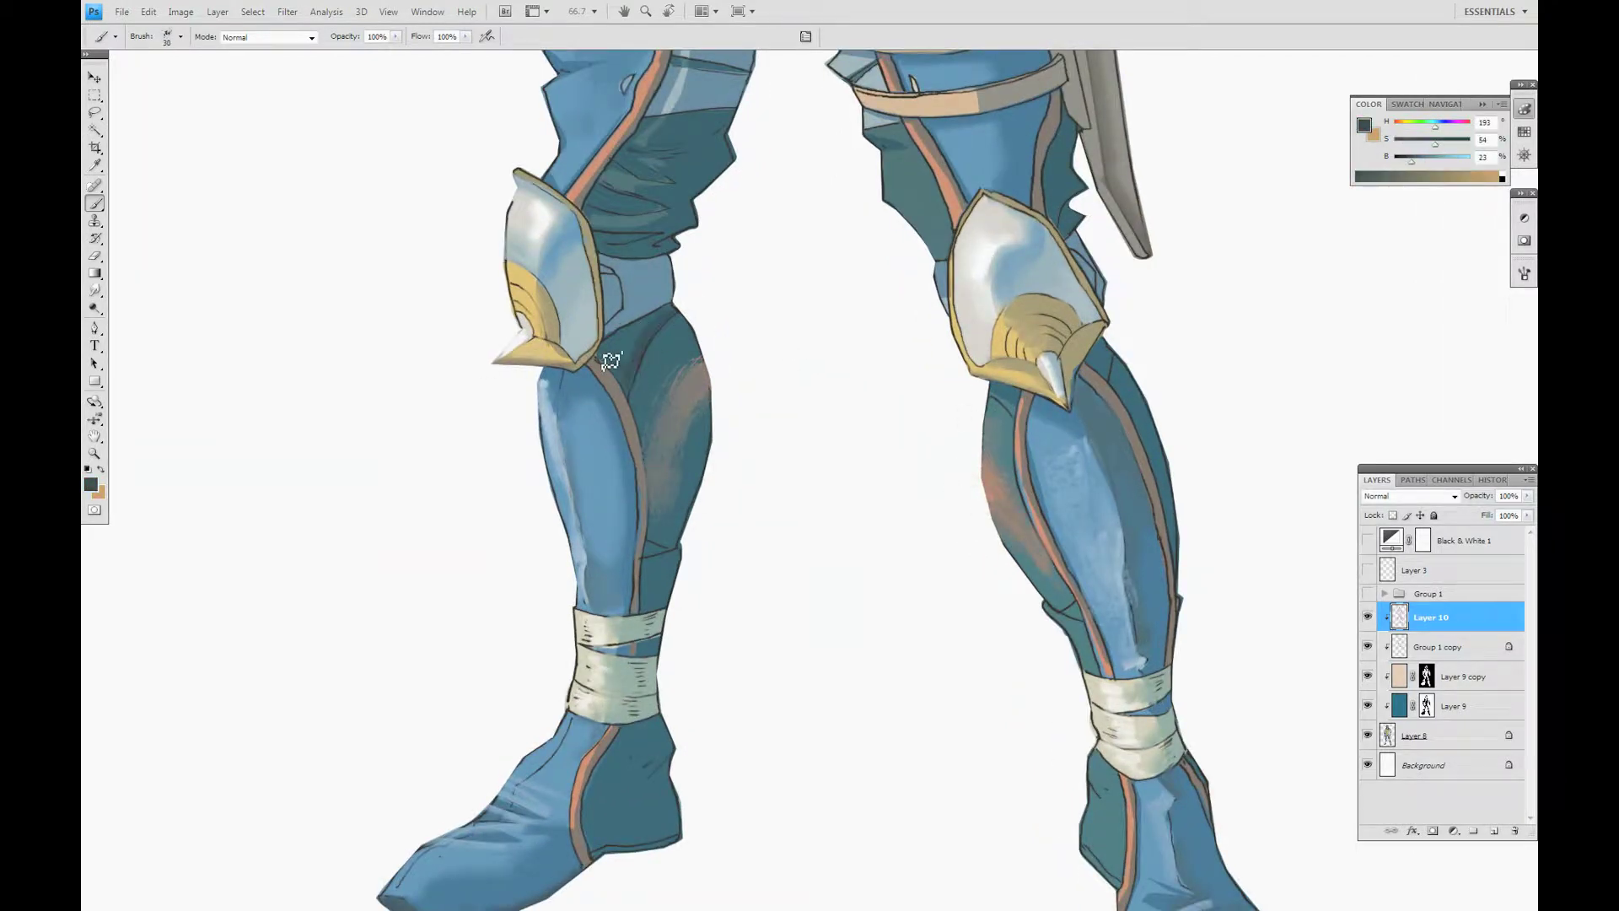
left_click(605, 242, "alt")
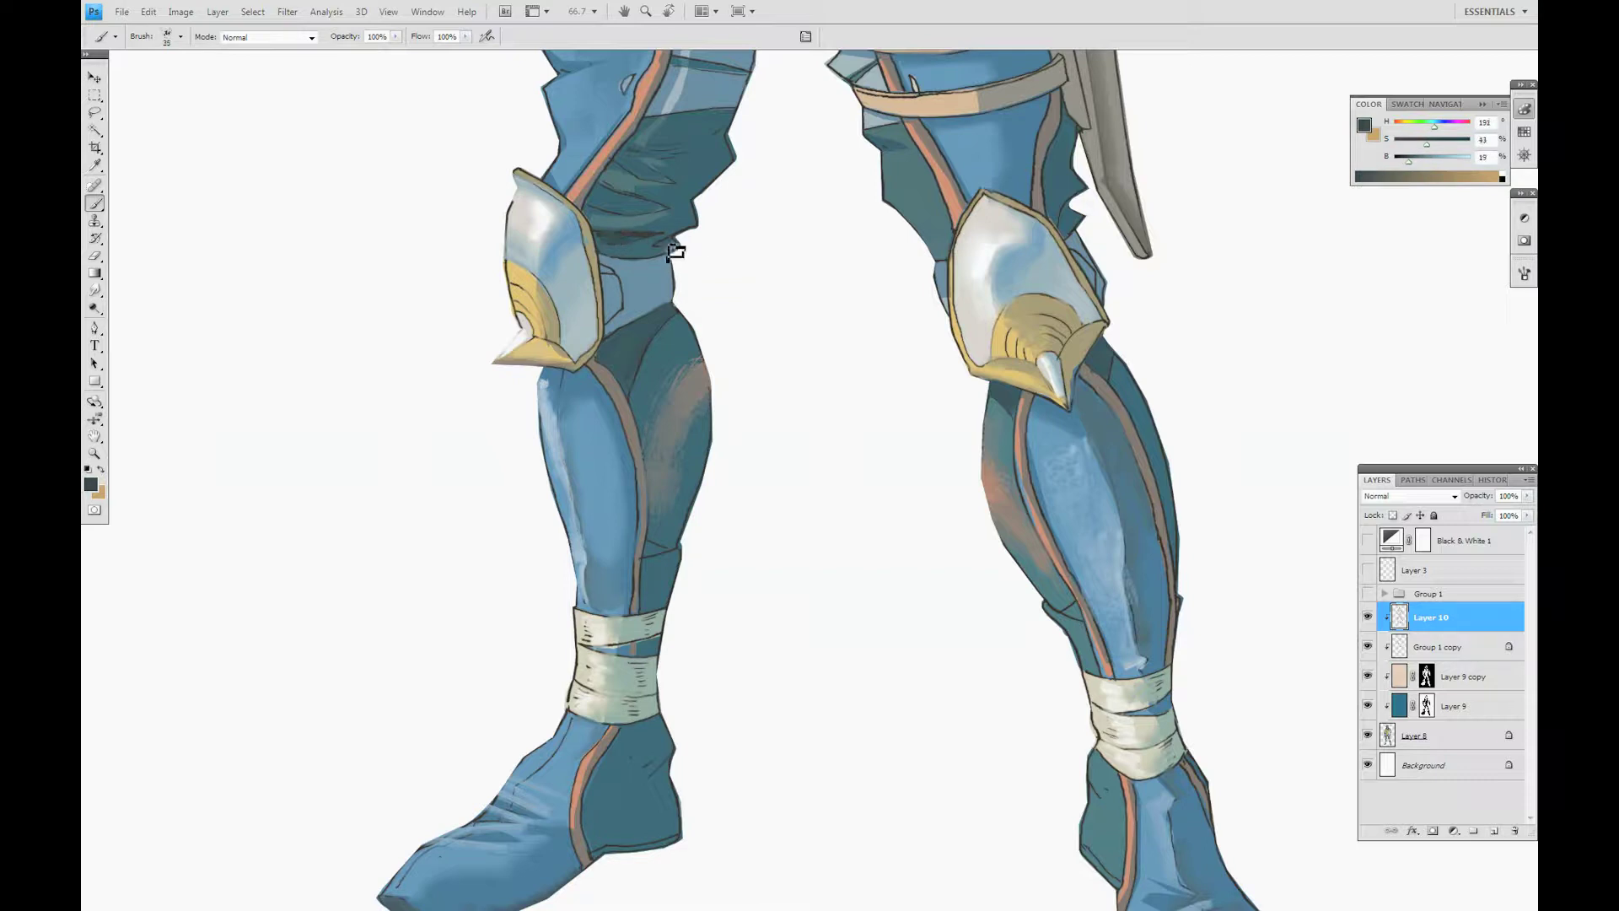
Darken the trouser folds above the knee guard with sampled dark teal and a smaller brush.
key("bracketleft")
key("bracketleft")
key("bracketleft")
left_click_drag(684, 190, 728, 312)
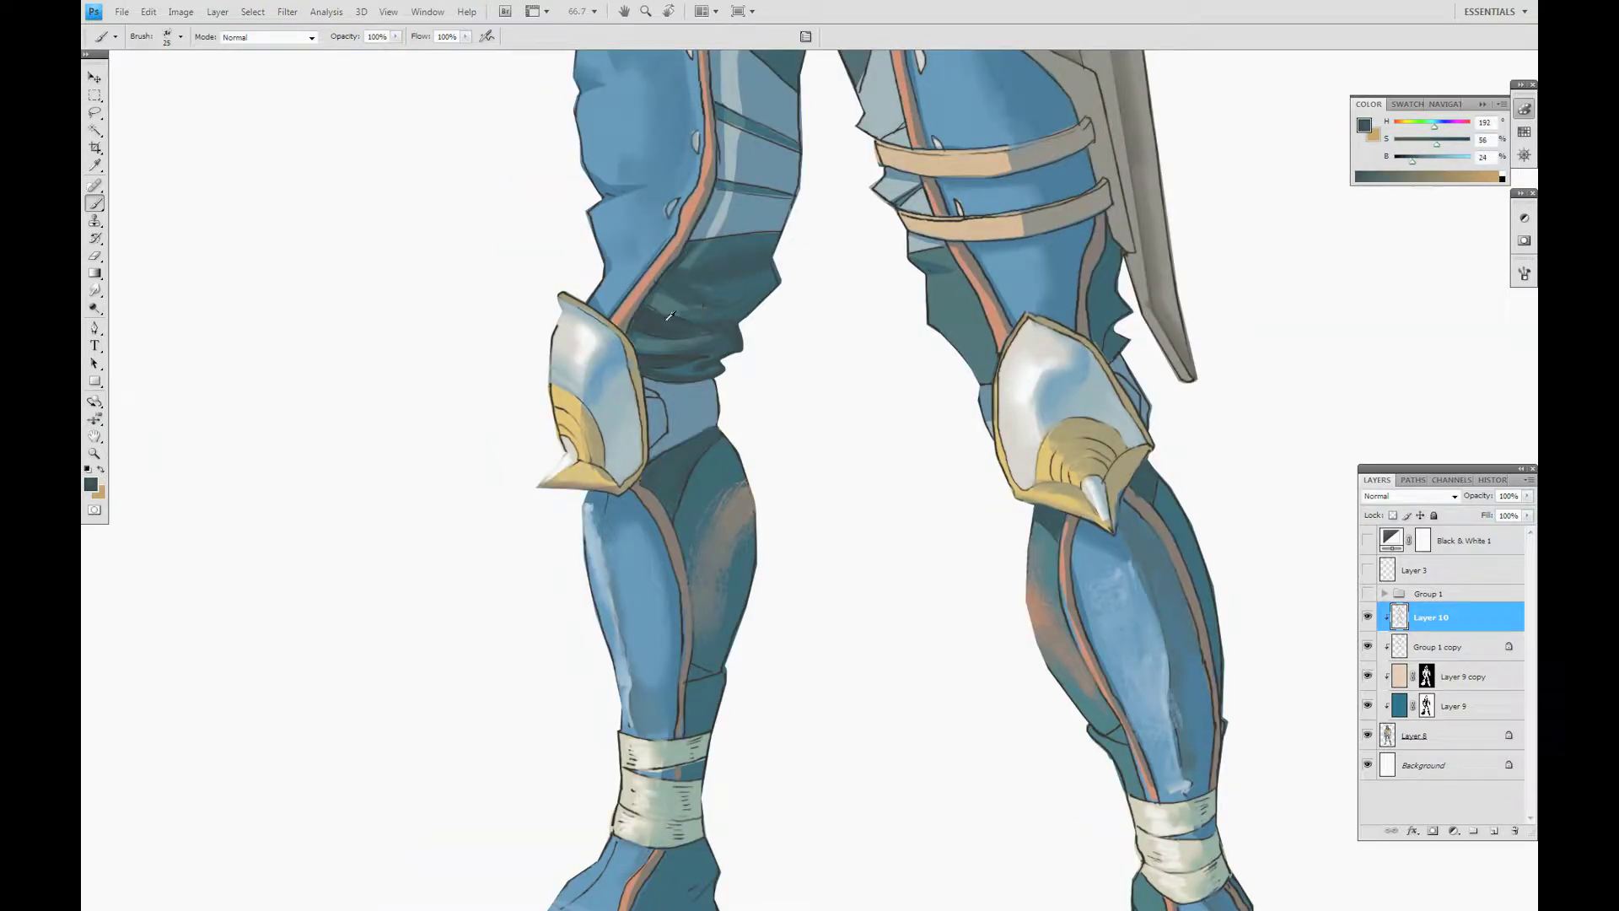
left_click_drag(778, 256, 930, 372)
left_click(928, 363, "alt")
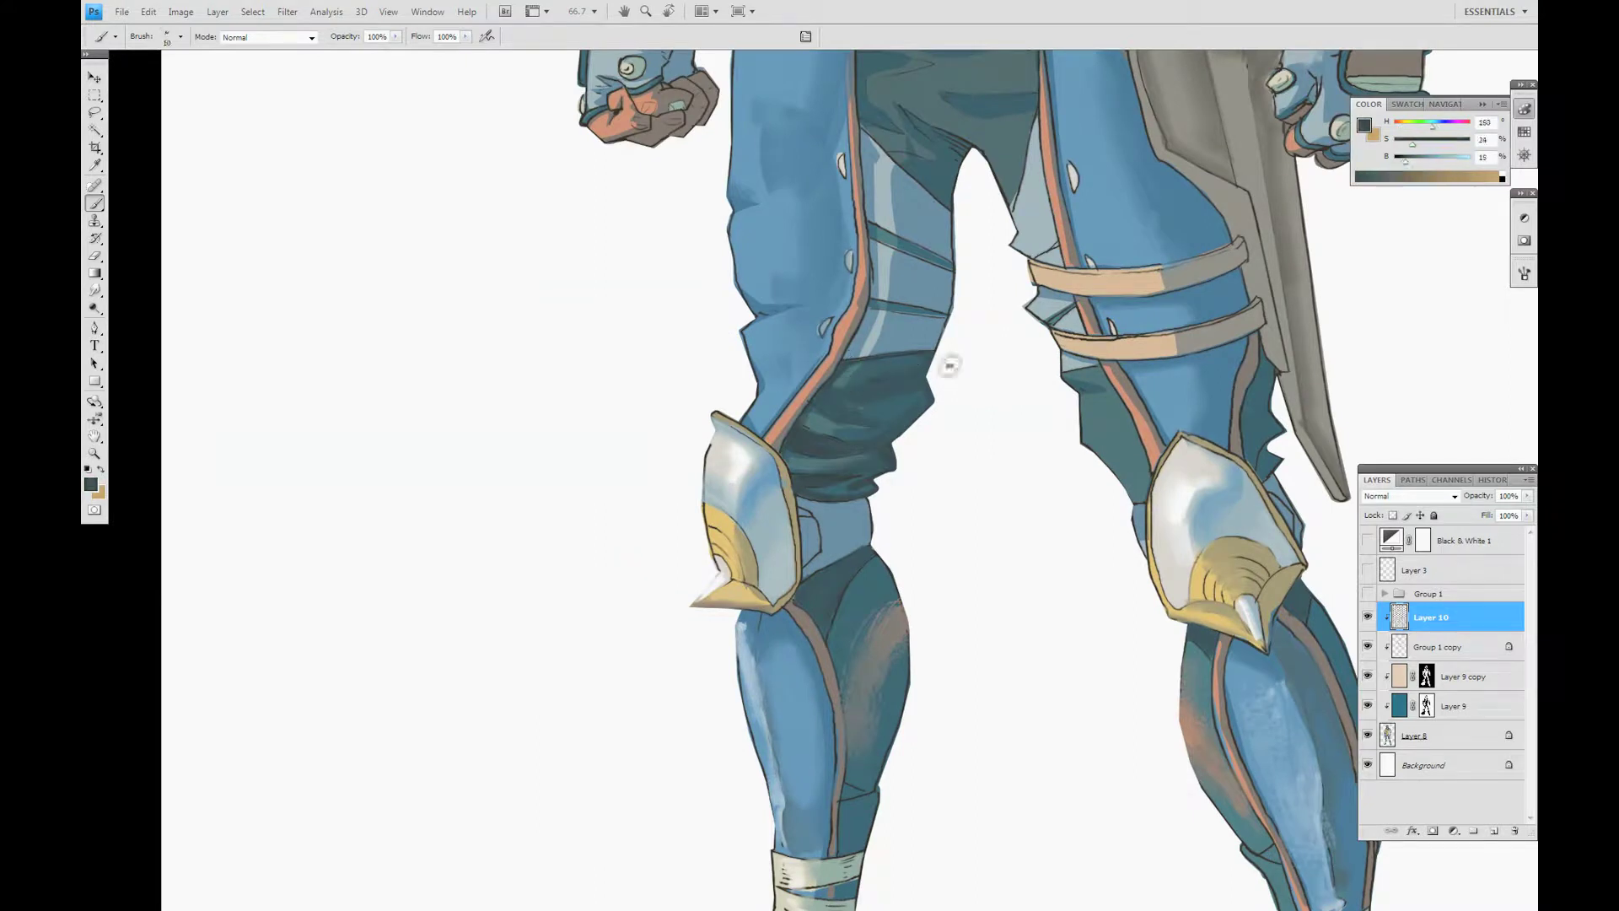
Paint sampled light grey-blue highlights over the strapped panels on the inner thigh.
left_click(894, 295, "alt")
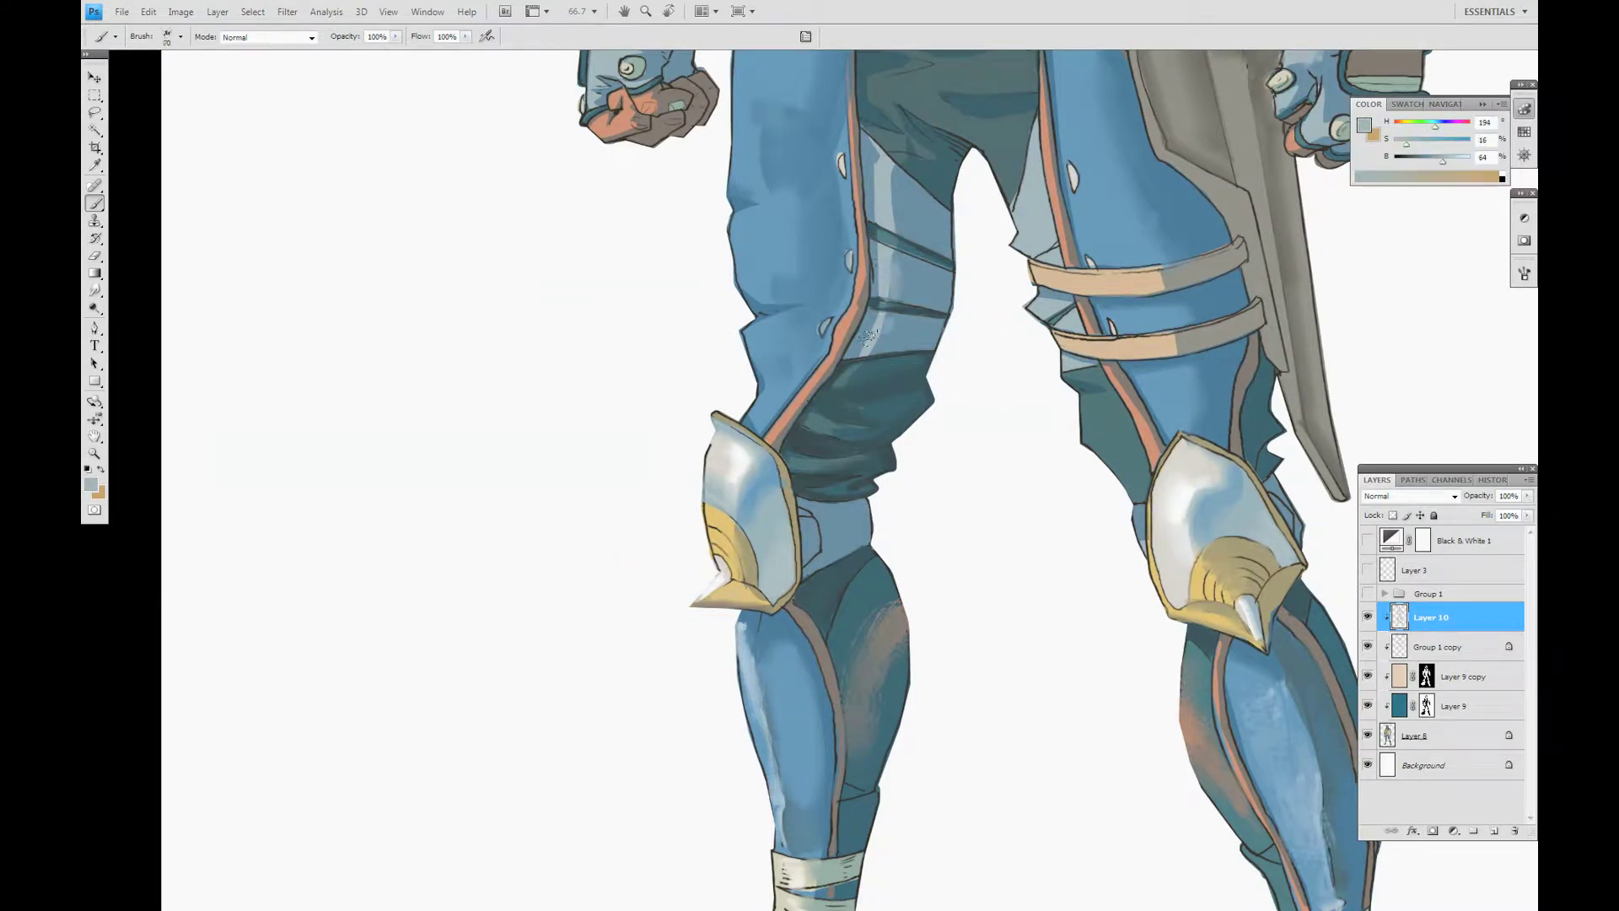
left_click_drag(872, 335, 907, 180)
left_click(895, 199, "alt")
key("bracketright")
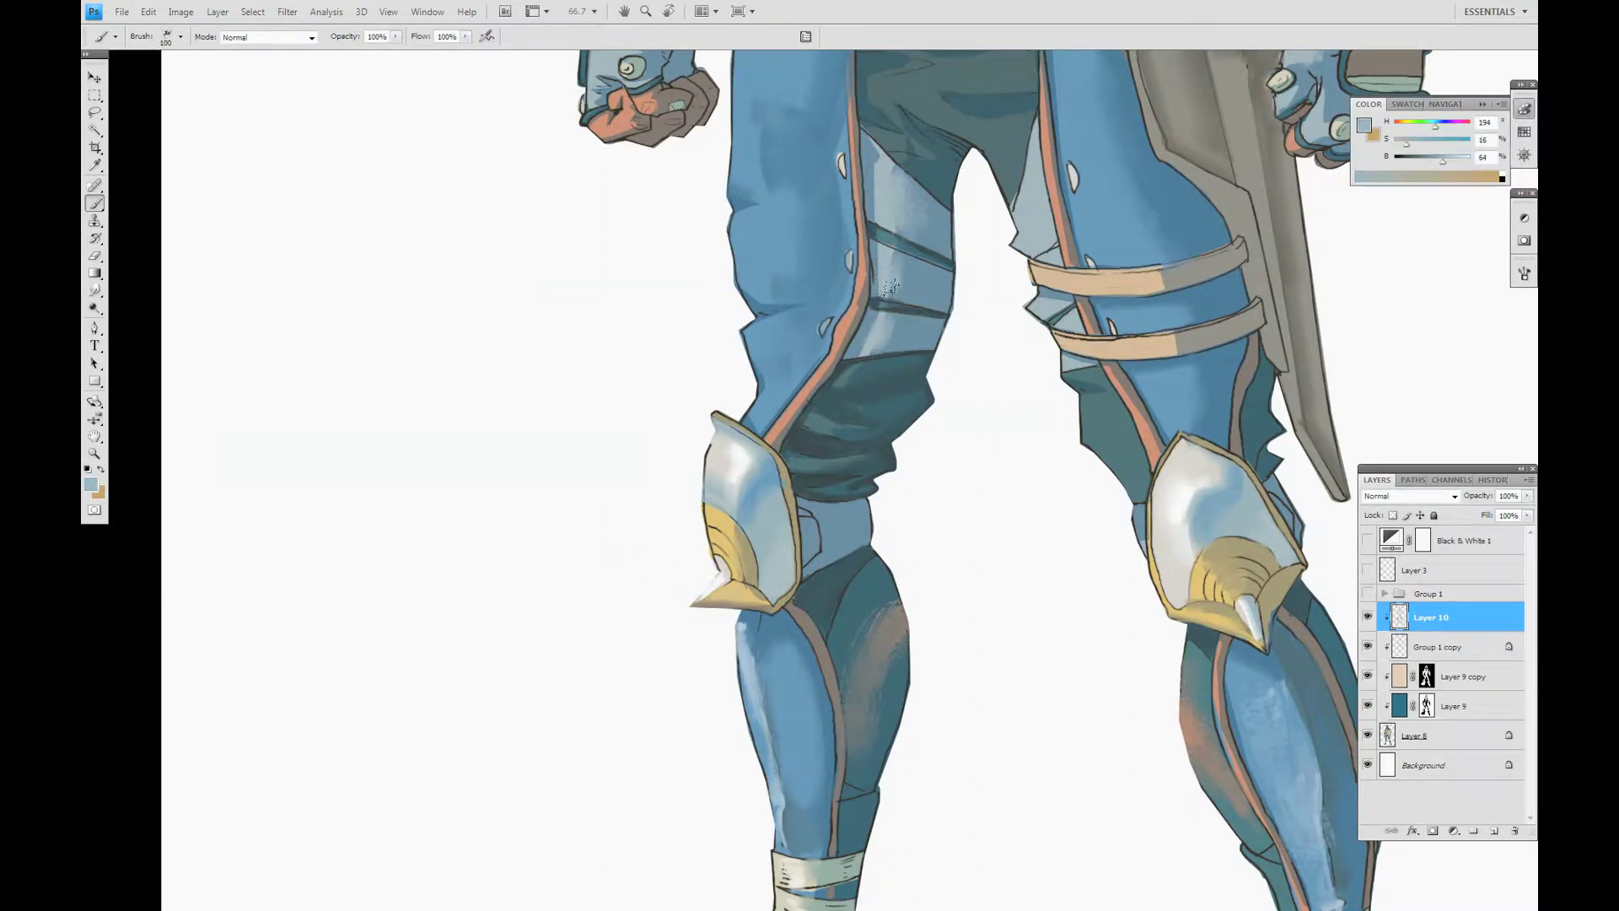
Deepen the dark edges of the inner thigh panels and the trouser folds at the crotch with sampled dark teal.
left_click(873, 367, "alt")
left_click_drag(802, 449, 812, 574)
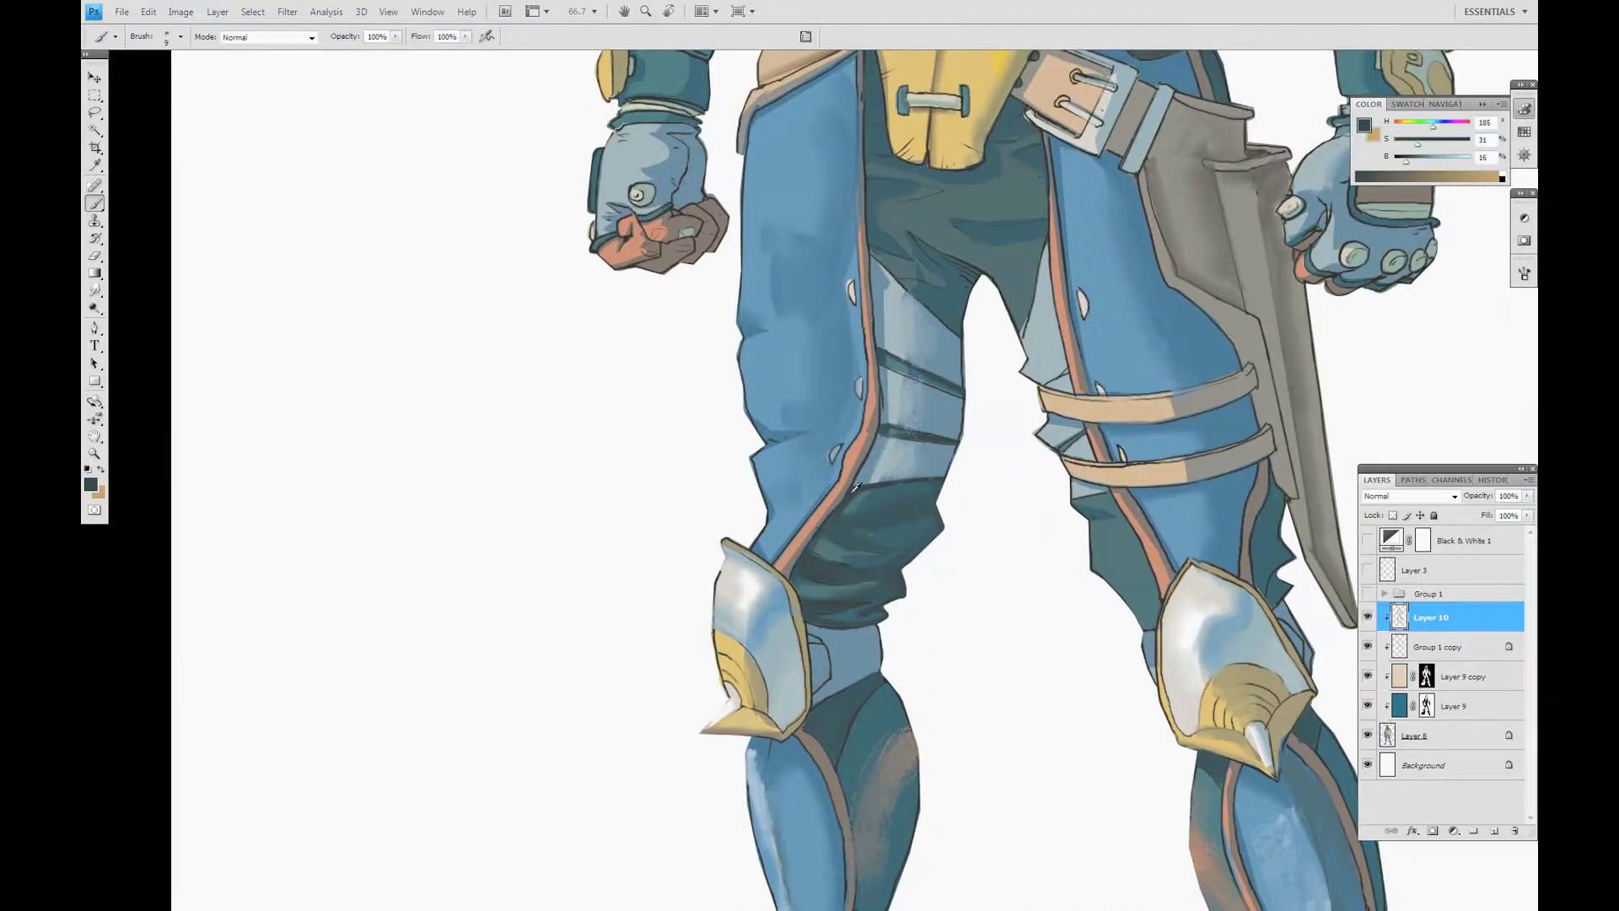
left_click(932, 293, "alt")
left_click_drag(881, 211, 886, 371)
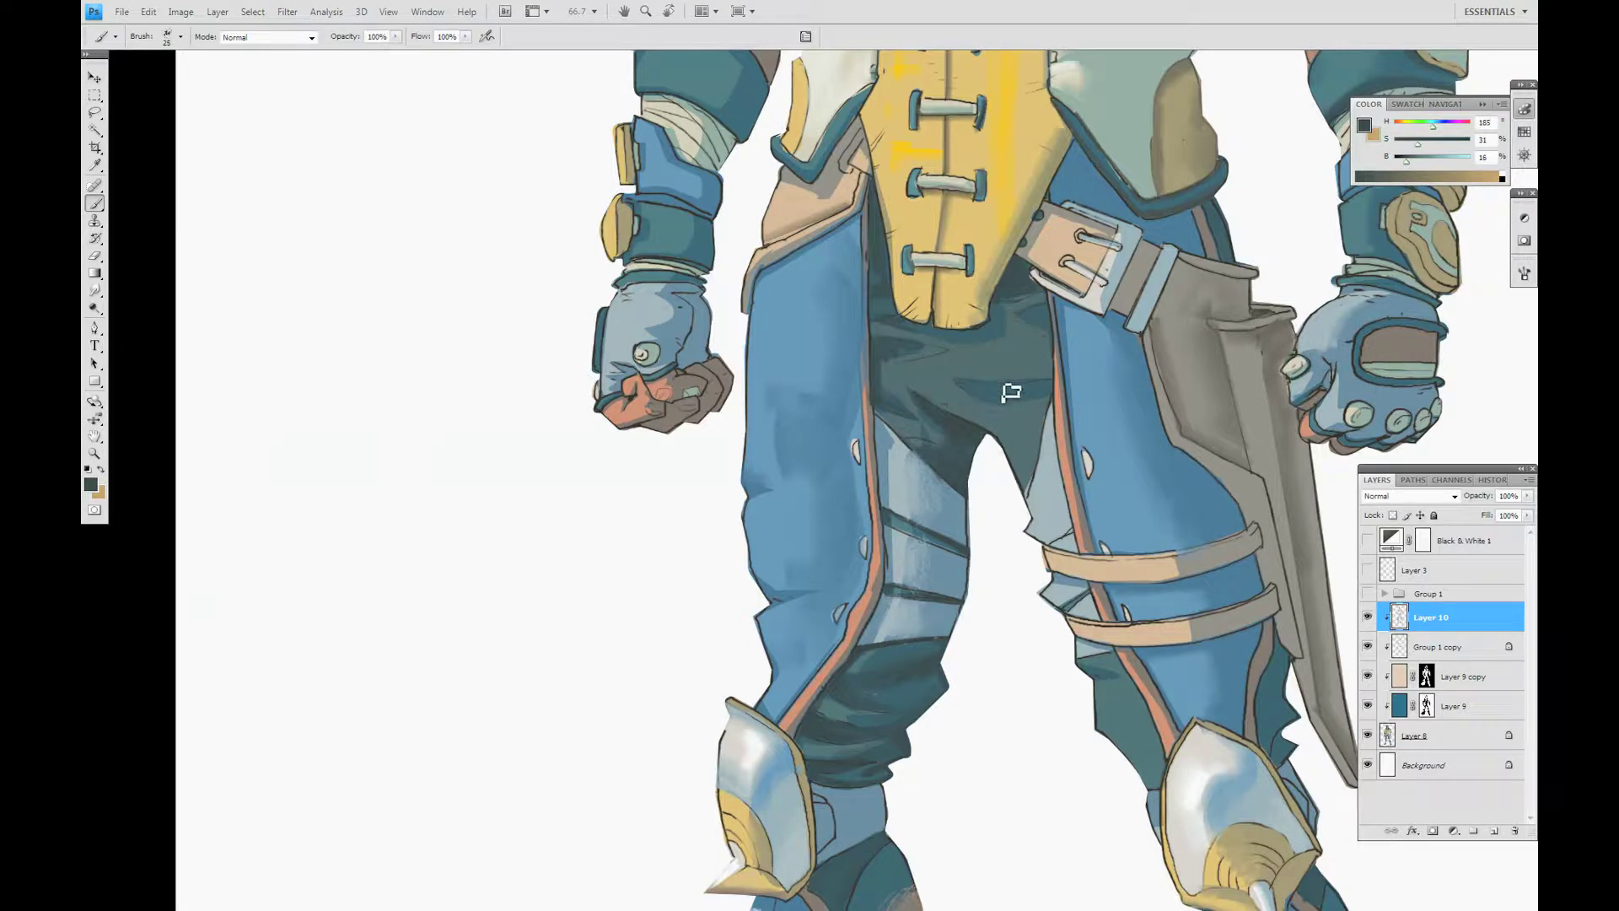
Add sampled olive shading around the lacing and centre seam of the yellow front panel.
left_click(987, 325, "alt")
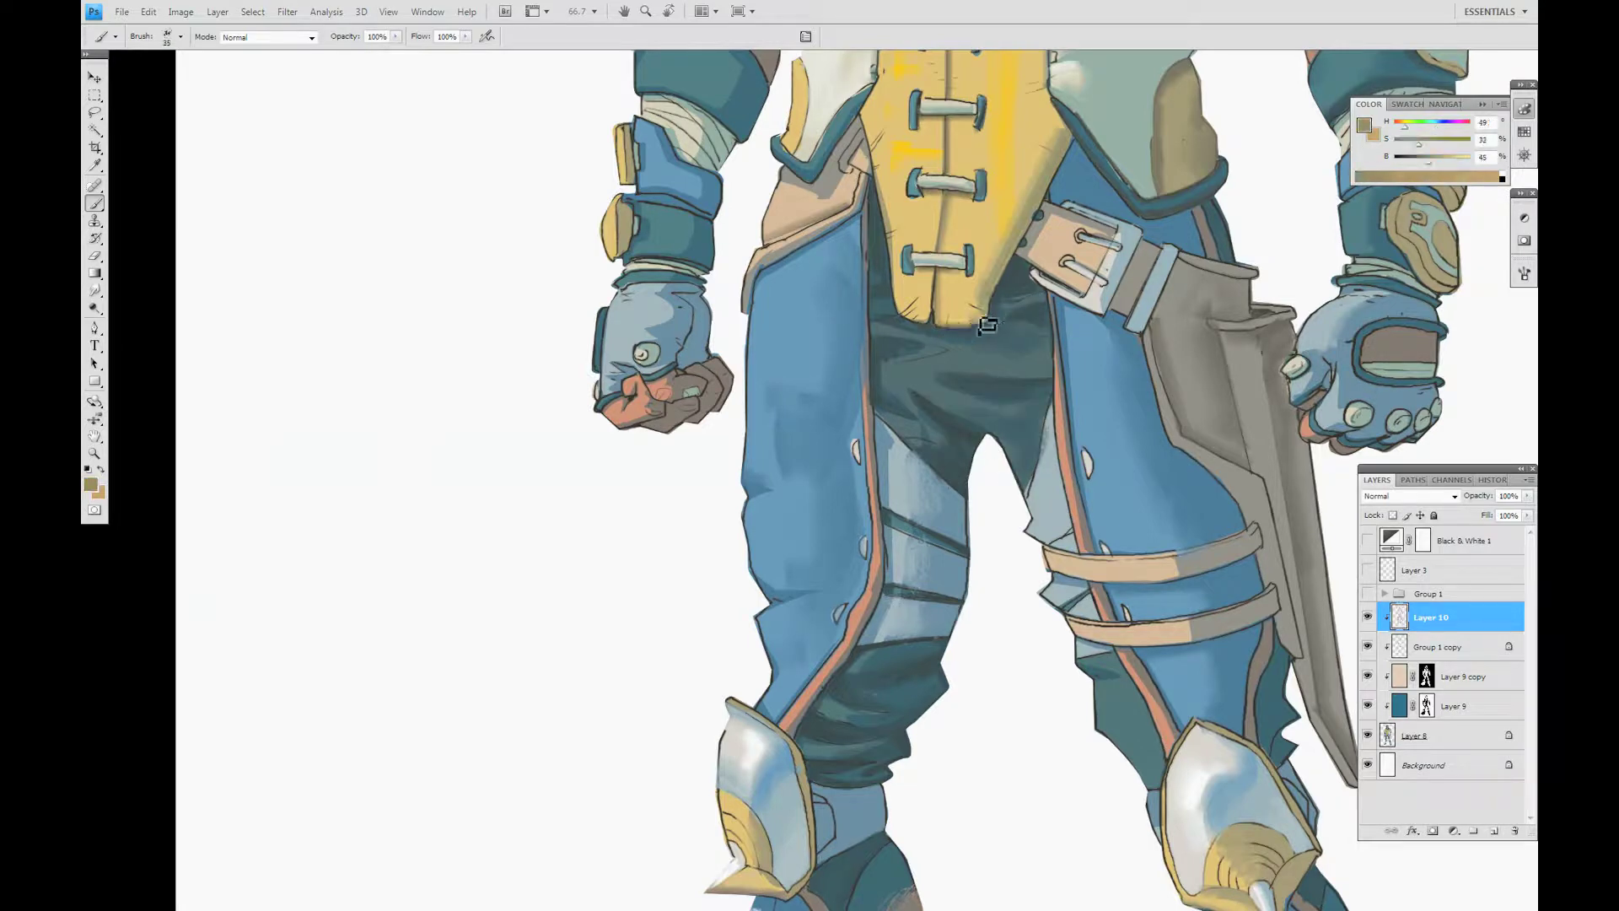
left_click_drag(936, 224, 936, 392)
left_click_drag(934, 219, 942, 346)
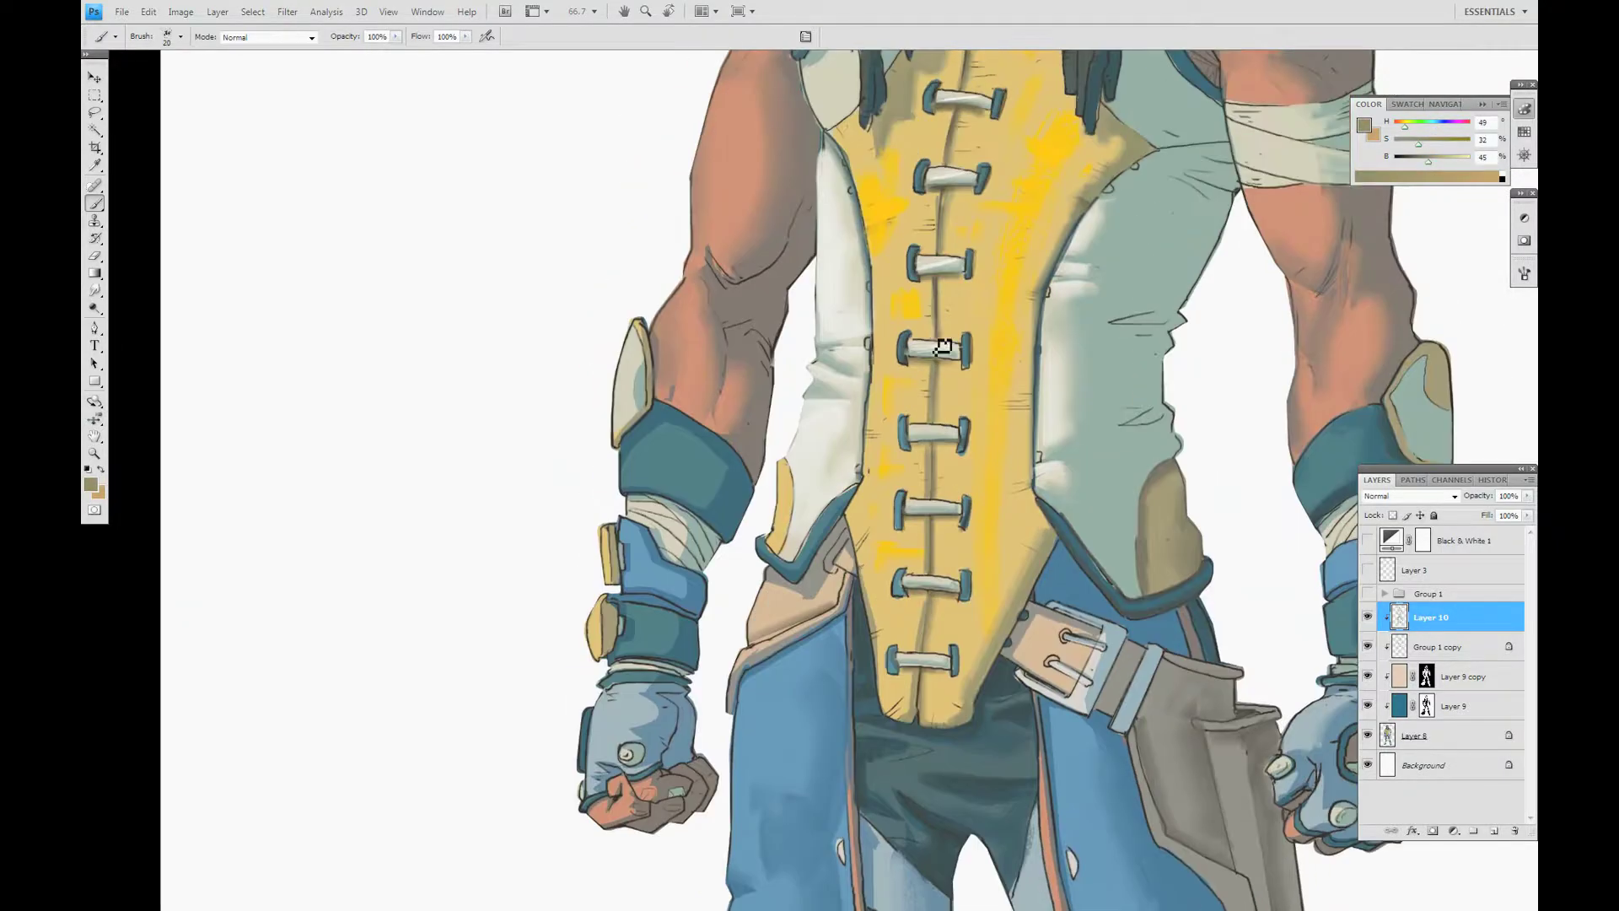
Paint sampled darker blue shadows on the thigh around the two tan straps and beside the holster.
key("ctrl+minus")
scroll(656, 341, "down", 5)
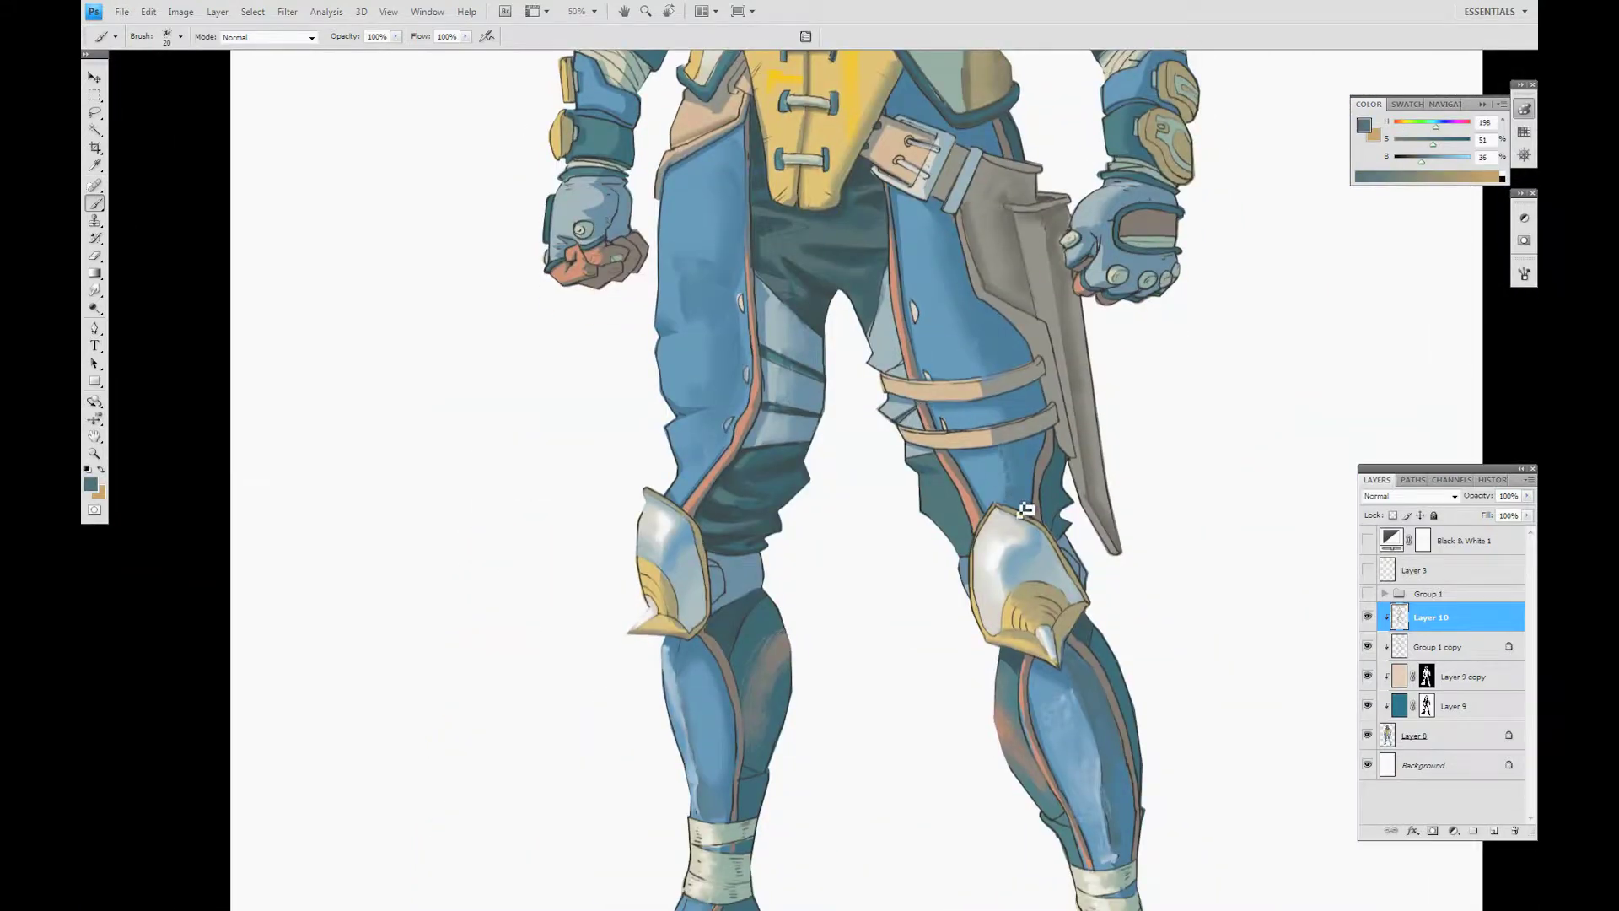
key("bracketright")
key("bracketright")
left_click(1004, 423, "alt")
key("bracketleft")
key("bracketleft")
left_click(1024, 449, "alt")
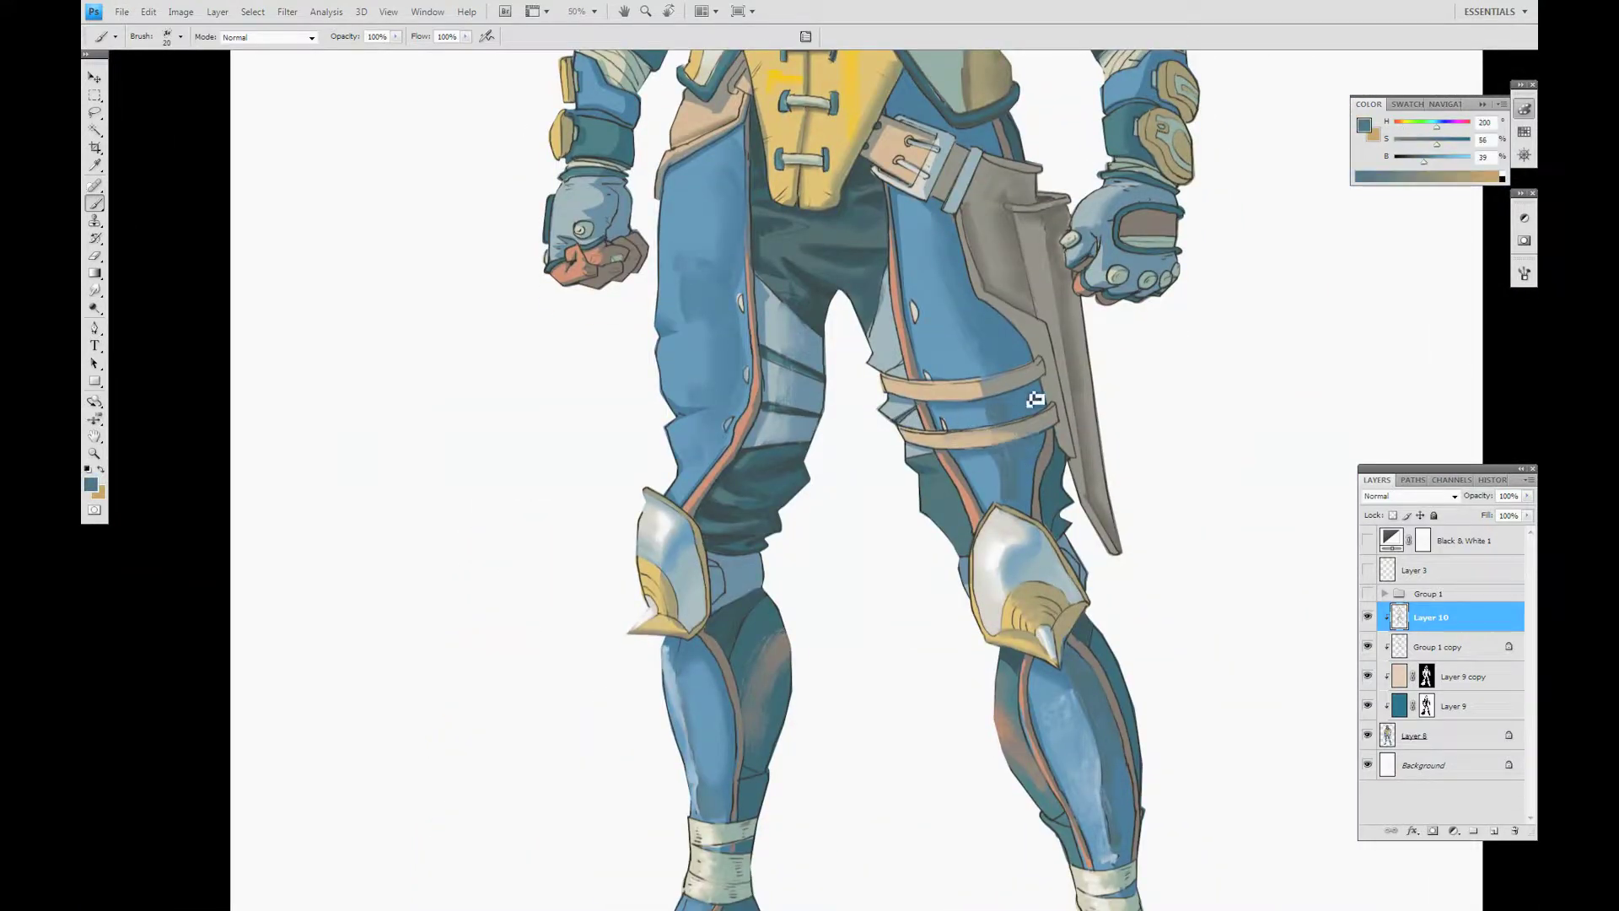
left_click(1061, 424, "alt")
key("bracketright")
left_click_drag(1064, 367, 1046, 234)
key("bracketright")
left_click(1043, 418, "alt")
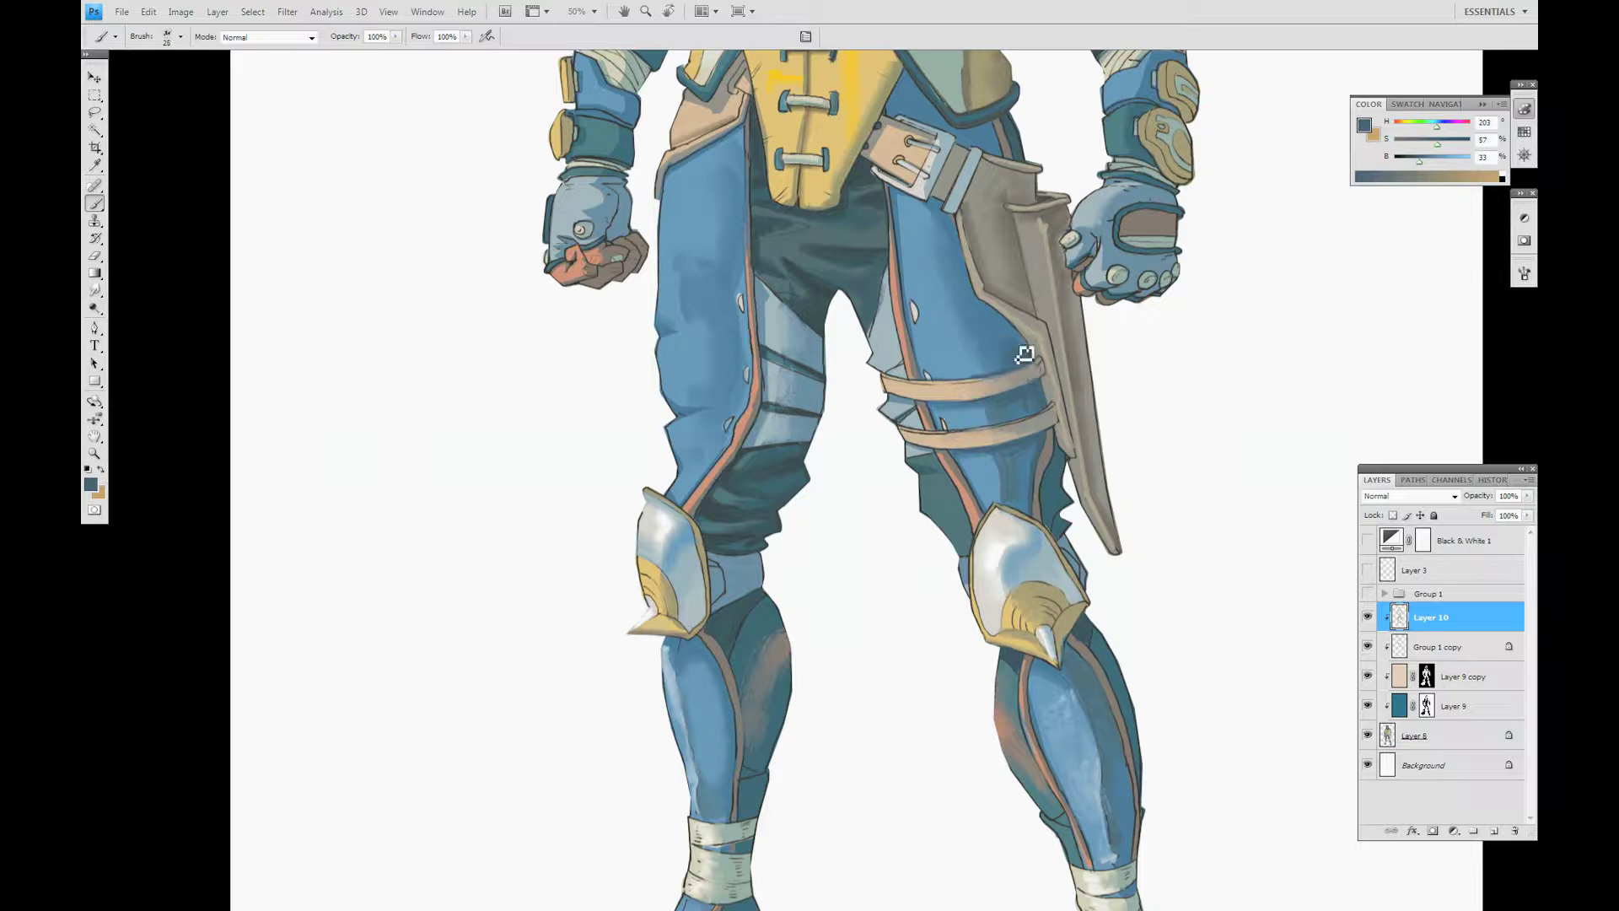
left_click_drag(941, 219, 950, 380)
Render the belt buckle and its strap loop with sampled light grey and blue tones using a smaller brush.
left_click(978, 337, "alt")
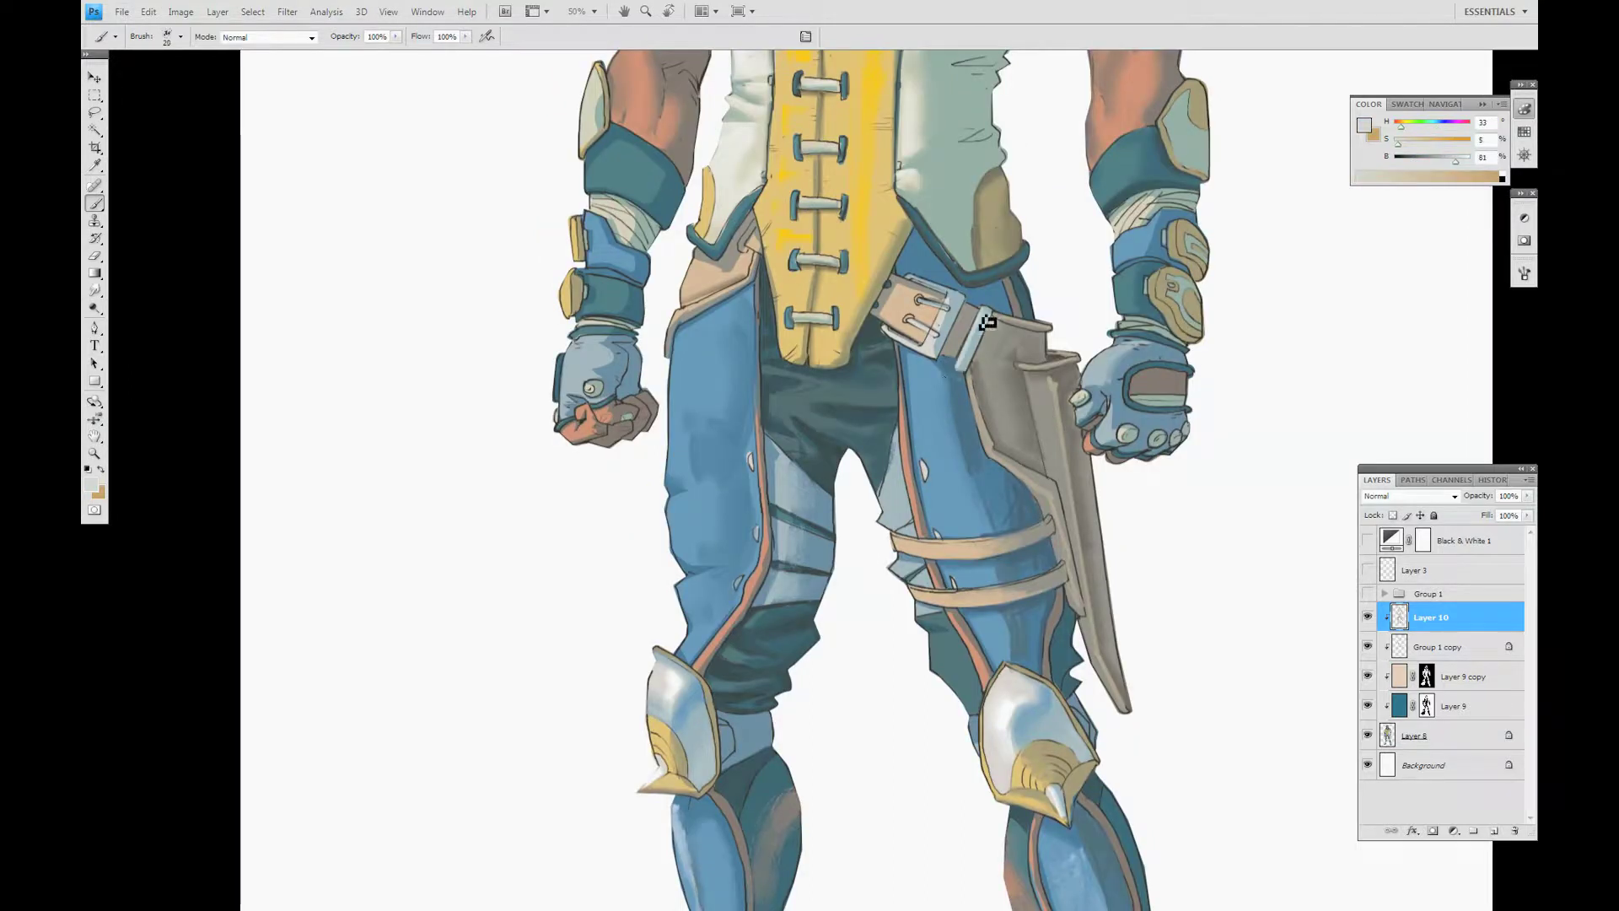
key("ctrl+equal")
key("bracketleft")
left_click(989, 305, "alt")
left_click(978, 291, "alt")
mouse_move(957, 244)
left_mouse_down()
mouse_move(988, 250)
mouse_move(970, 275)
mouse_move(984, 247)
left_mouse_up()
Deepen the shadow on the dark trousers beneath the yellow front panel with sampled dark teal.
left_click(920, 333, "alt")
key("bracketright")
left_click_drag(754, 401, 767, 440)
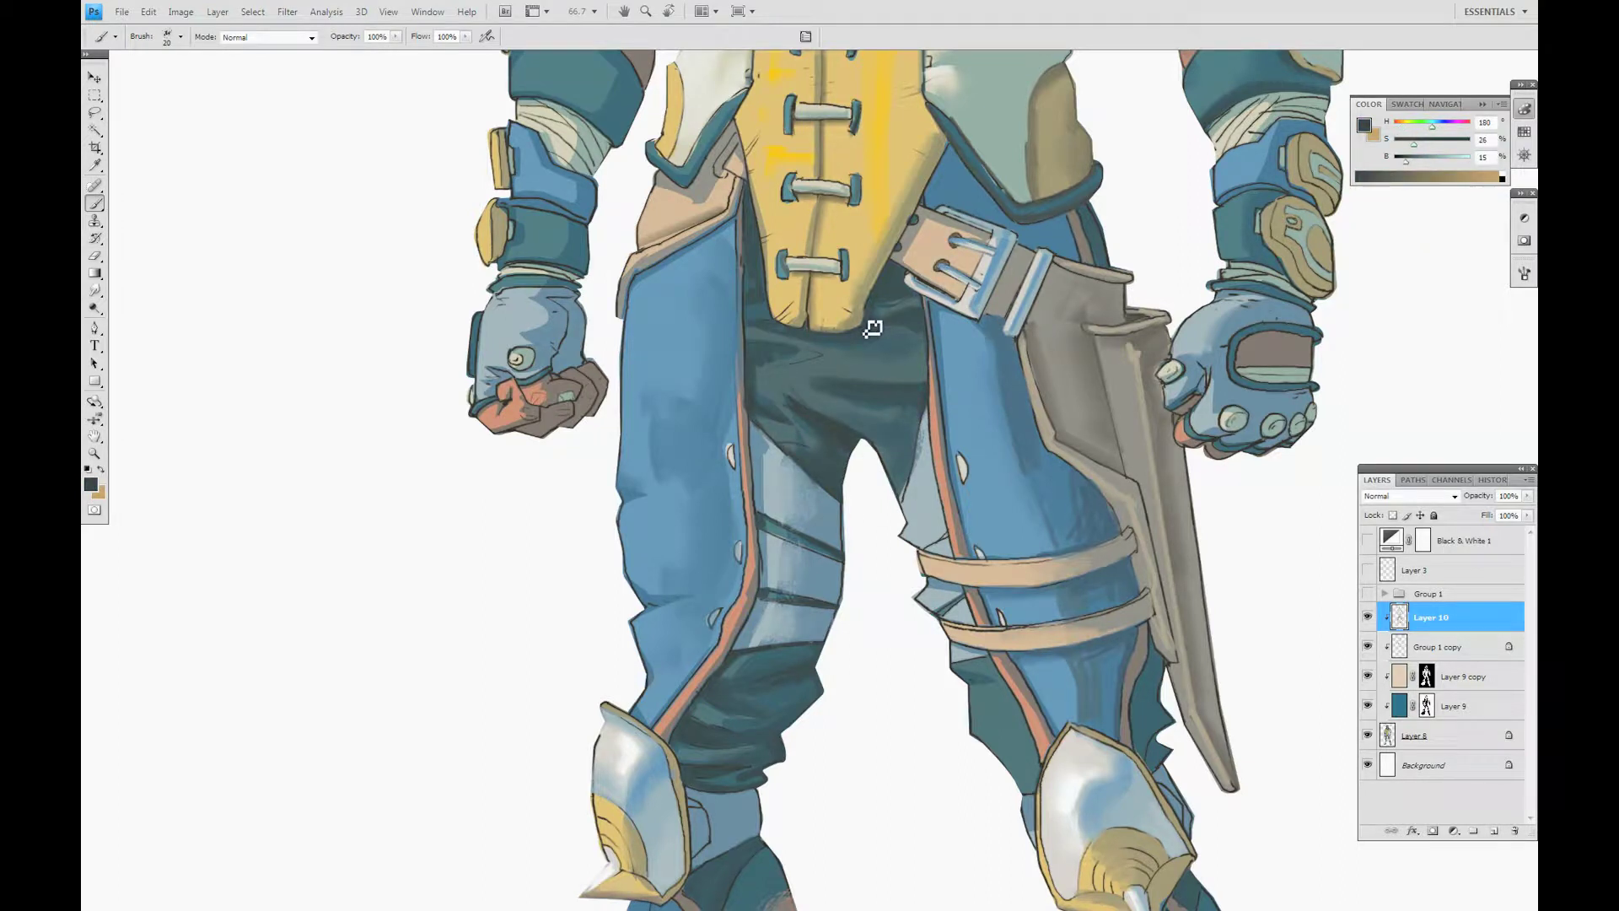
Shade the hip pouch and sheath with sampled dark grey-brown and a larger brush.
key("ctrl+minus")
left_click(983, 380, "alt")
key("bracketright")
key("bracketright")
key("bracketright")
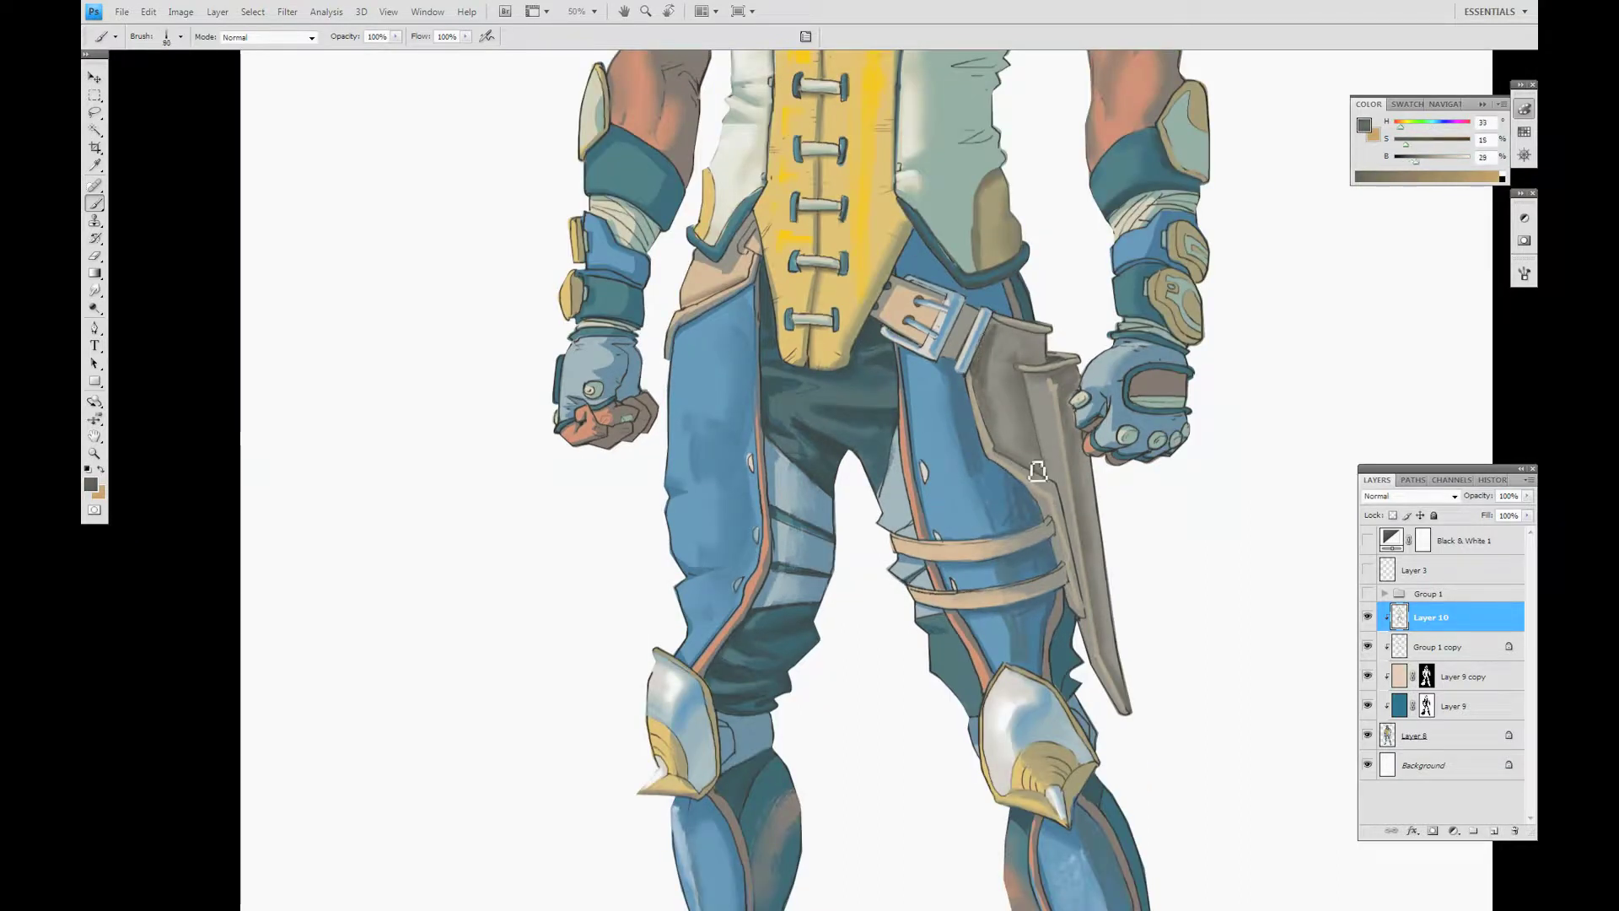
left_click_drag(1046, 366, 1016, 561)
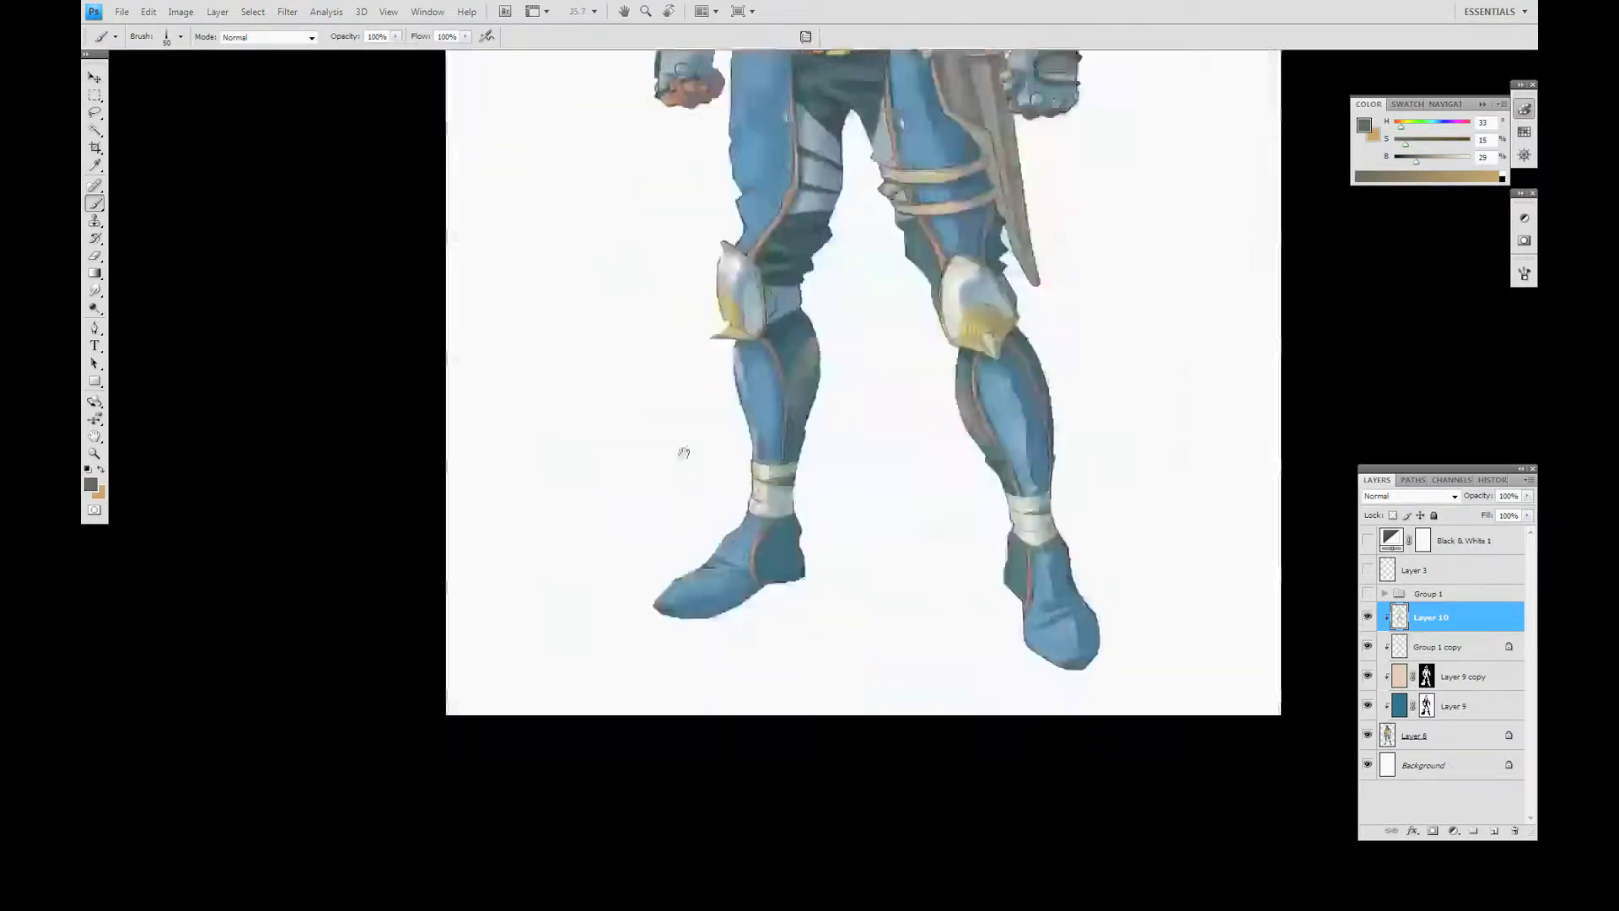
Darken the teal calves below the knee guards with sampled dark teal.
left_click(793, 268, "alt")
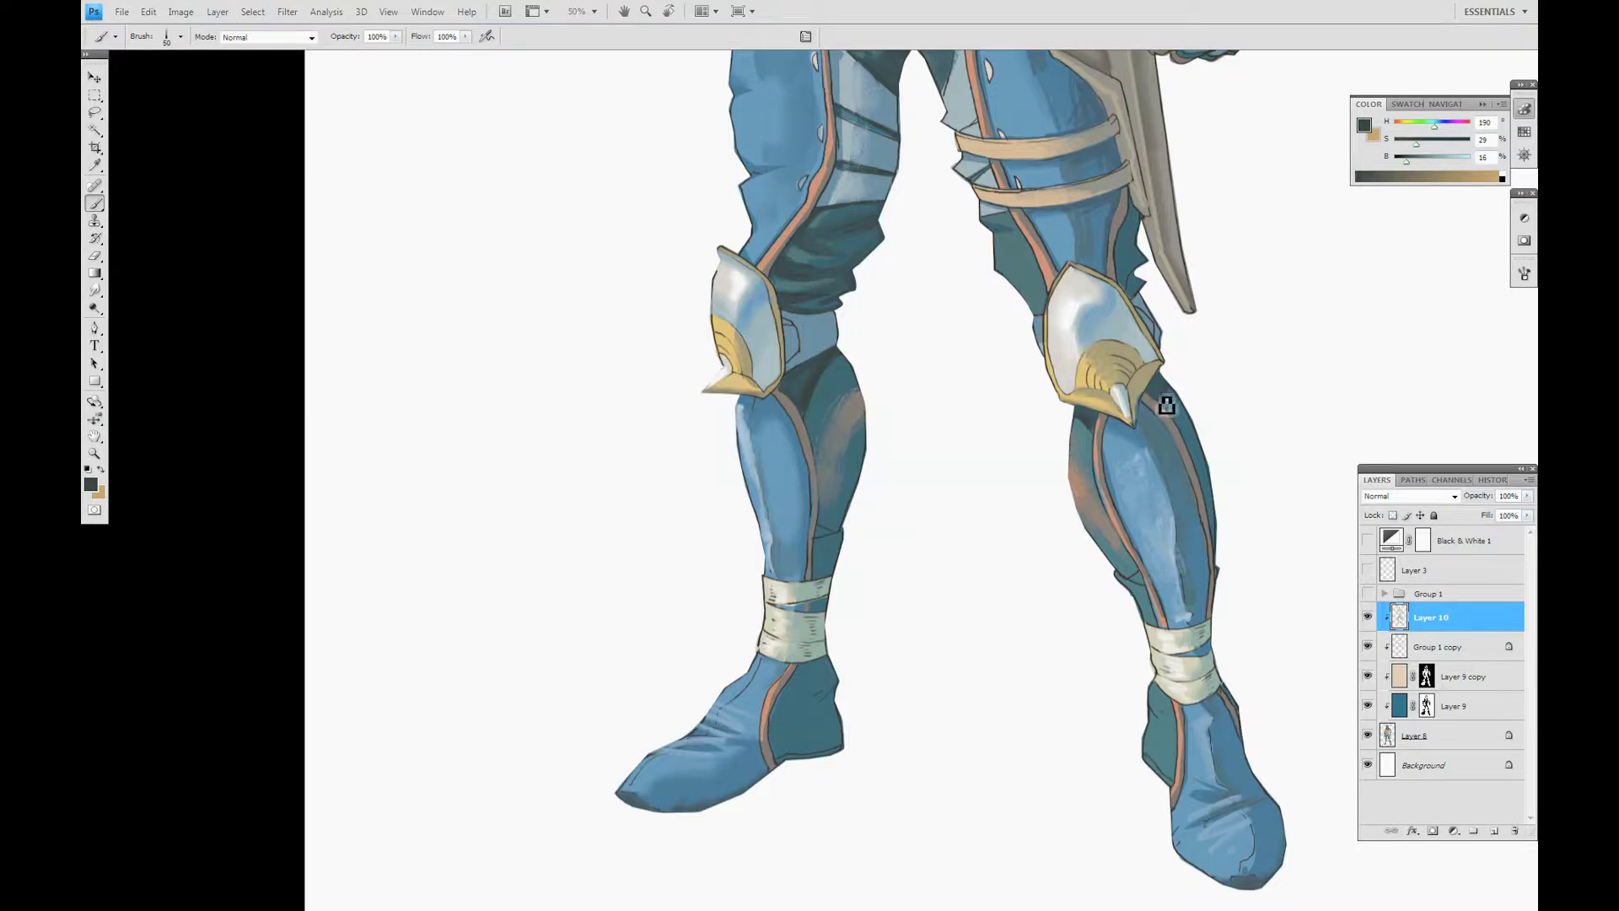
left_click_drag(1110, 468, 1074, 396)
left_click(1138, 563, "alt")
left_click(1135, 350, "alt")
left_click(1211, 661, "alt")
left_click(1197, 662, "alt")
Shade the toes and teal heels of both boots with sampled dark tones, varying the brush size.
scroll(1102, 650, "down", 3)
left_click(1228, 640, "alt")
left_click(1214, 666, "alt")
left_click(752, 520, "alt")
left_click_drag(622, 630, 713, 595)
key("bracketleft")
key("bracketleft")
key("bracketleft")
left_click_drag(1142, 584, 1140, 544)
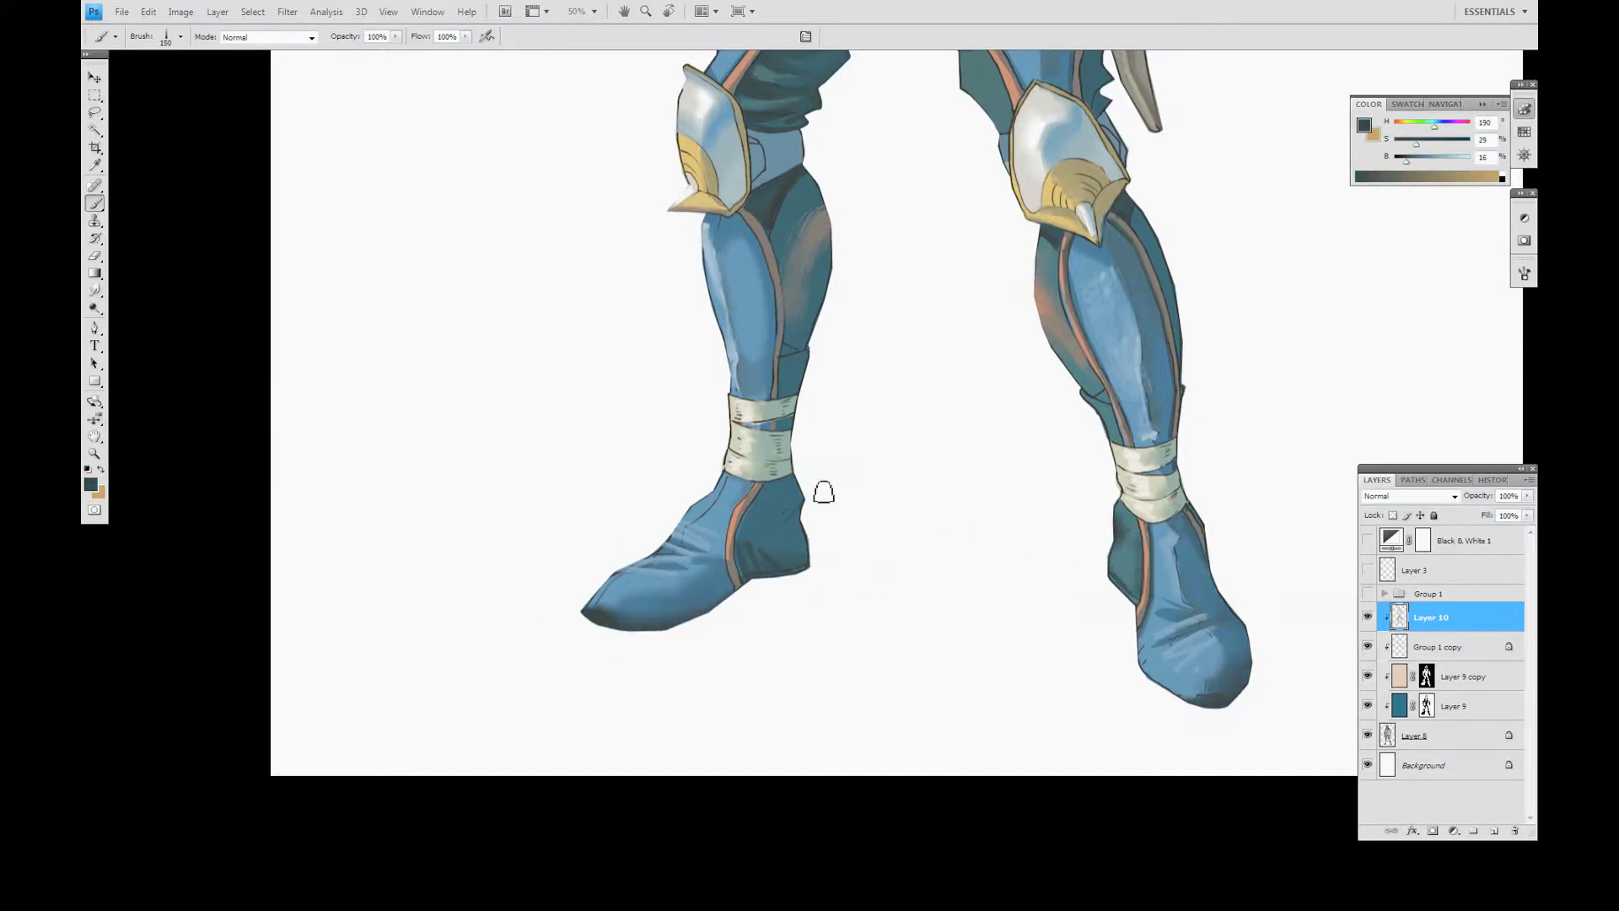
left_click_drag(1105, 393, 1193, 569)
left_click(1193, 569, "alt")
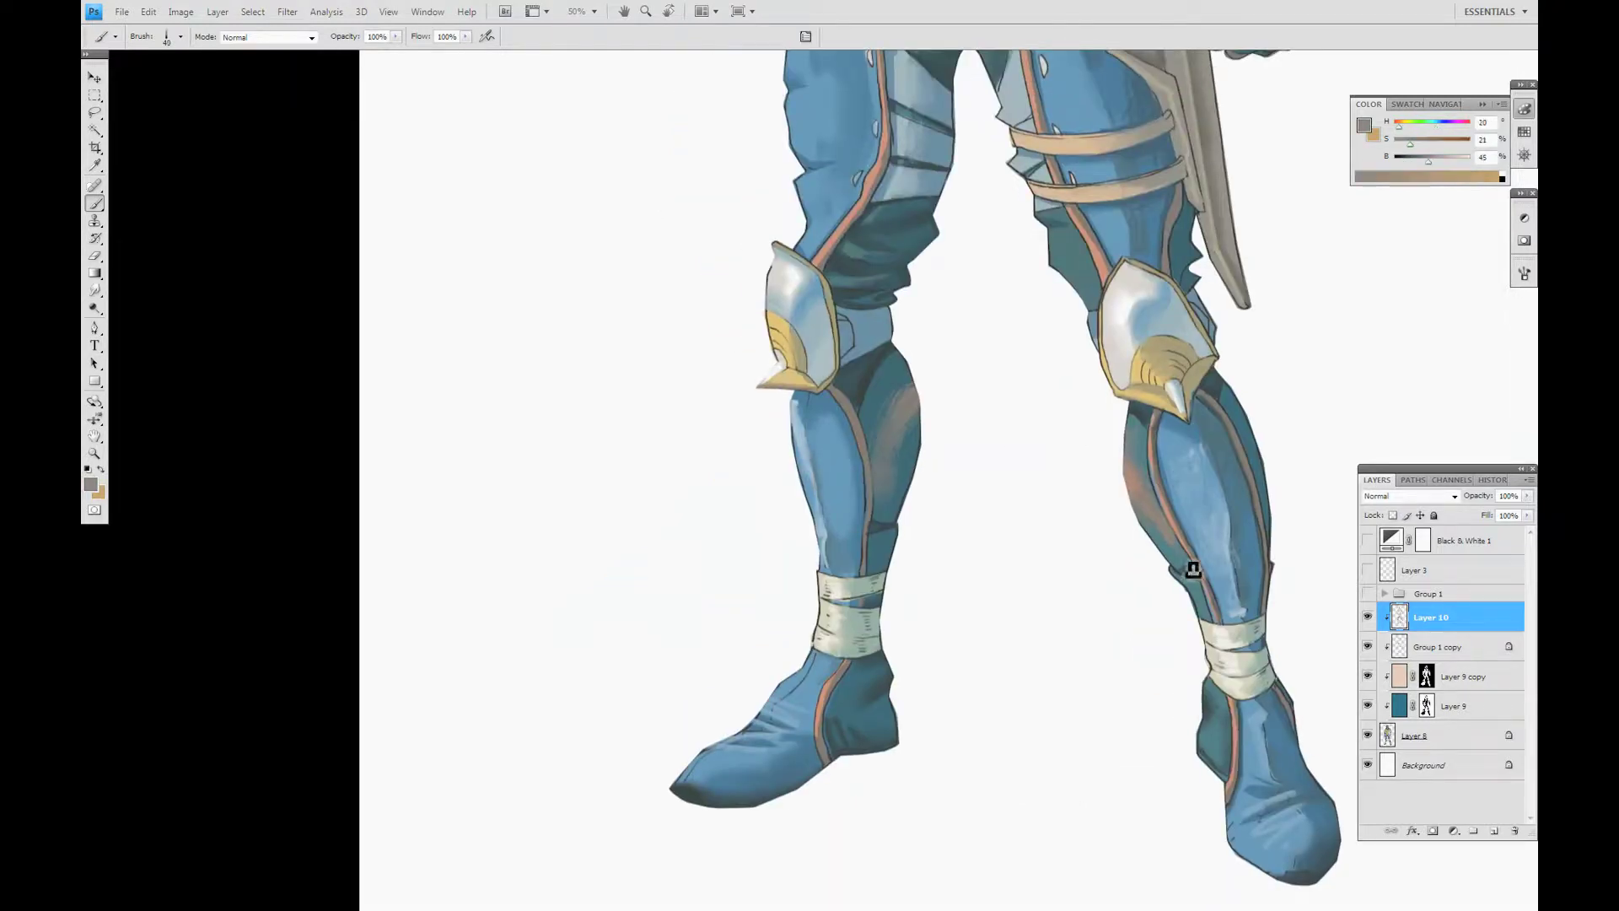
Shade the teal upper bracer and the adjoining forearm with sampled teal and skin tones.
left_click_drag(867, 716, 846, 433)
left_click(614, 454, "alt")
left_click(634, 432, "alt")
left_click(575, 377, "alt")
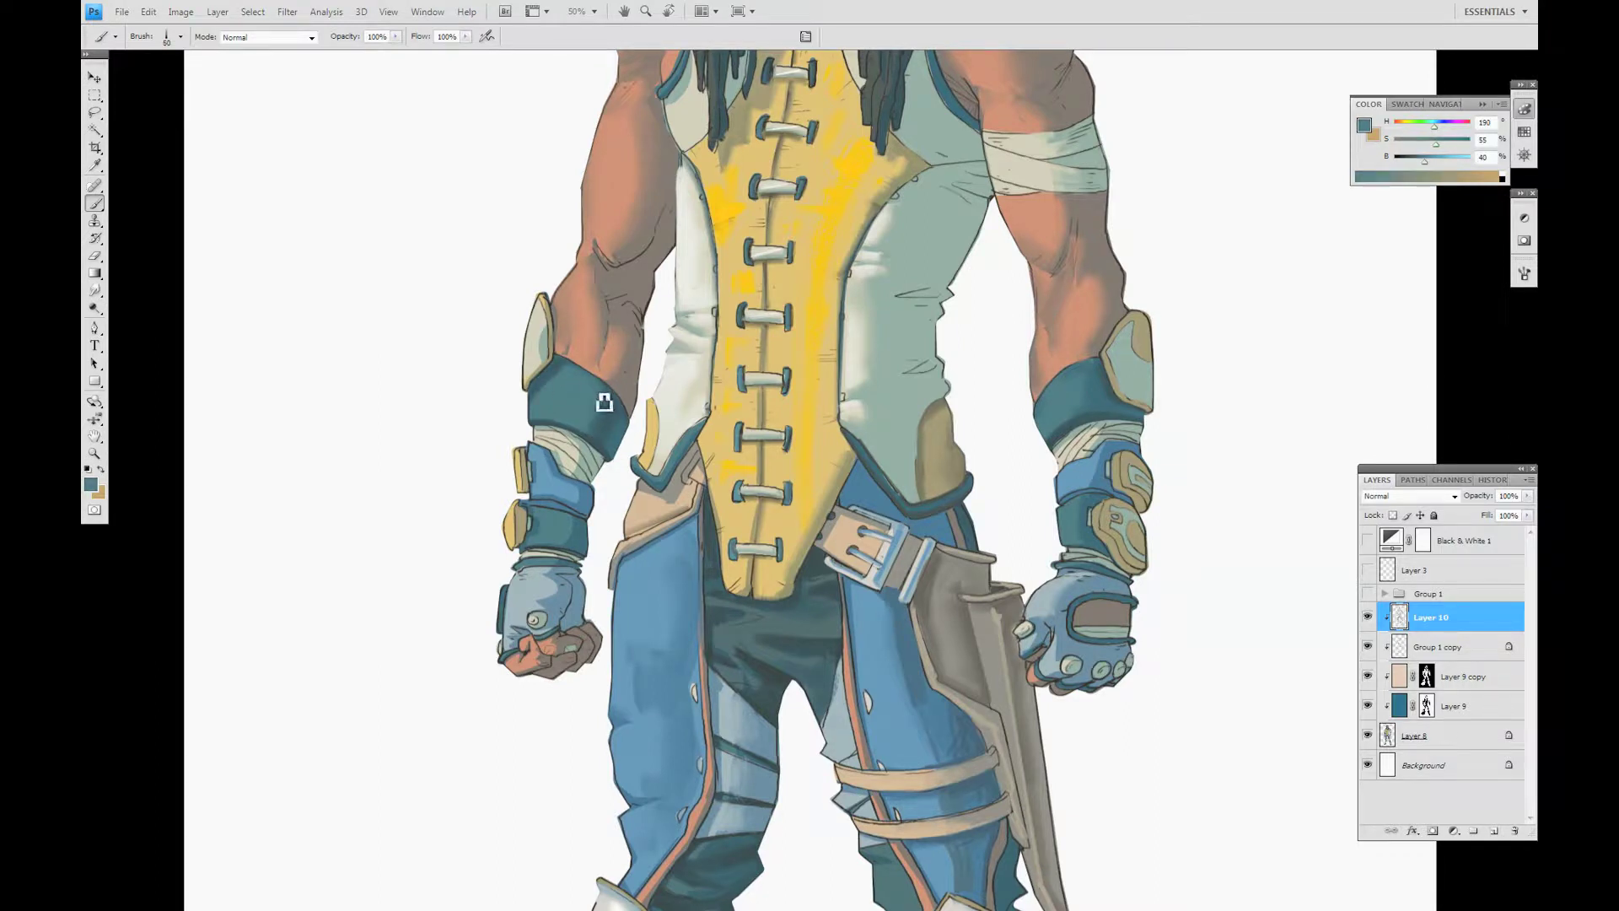
left_click(583, 332, "alt")
Deepen the shading around the vest armhole and adjoining shoulder with sampled dark tones.
left_click_drag(583, 332, 608, 591)
left_click(1003, 350, "alt")
left_click(1004, 344, "alt")
left_click(998, 343, "alt")
left_click(933, 308, "alt")
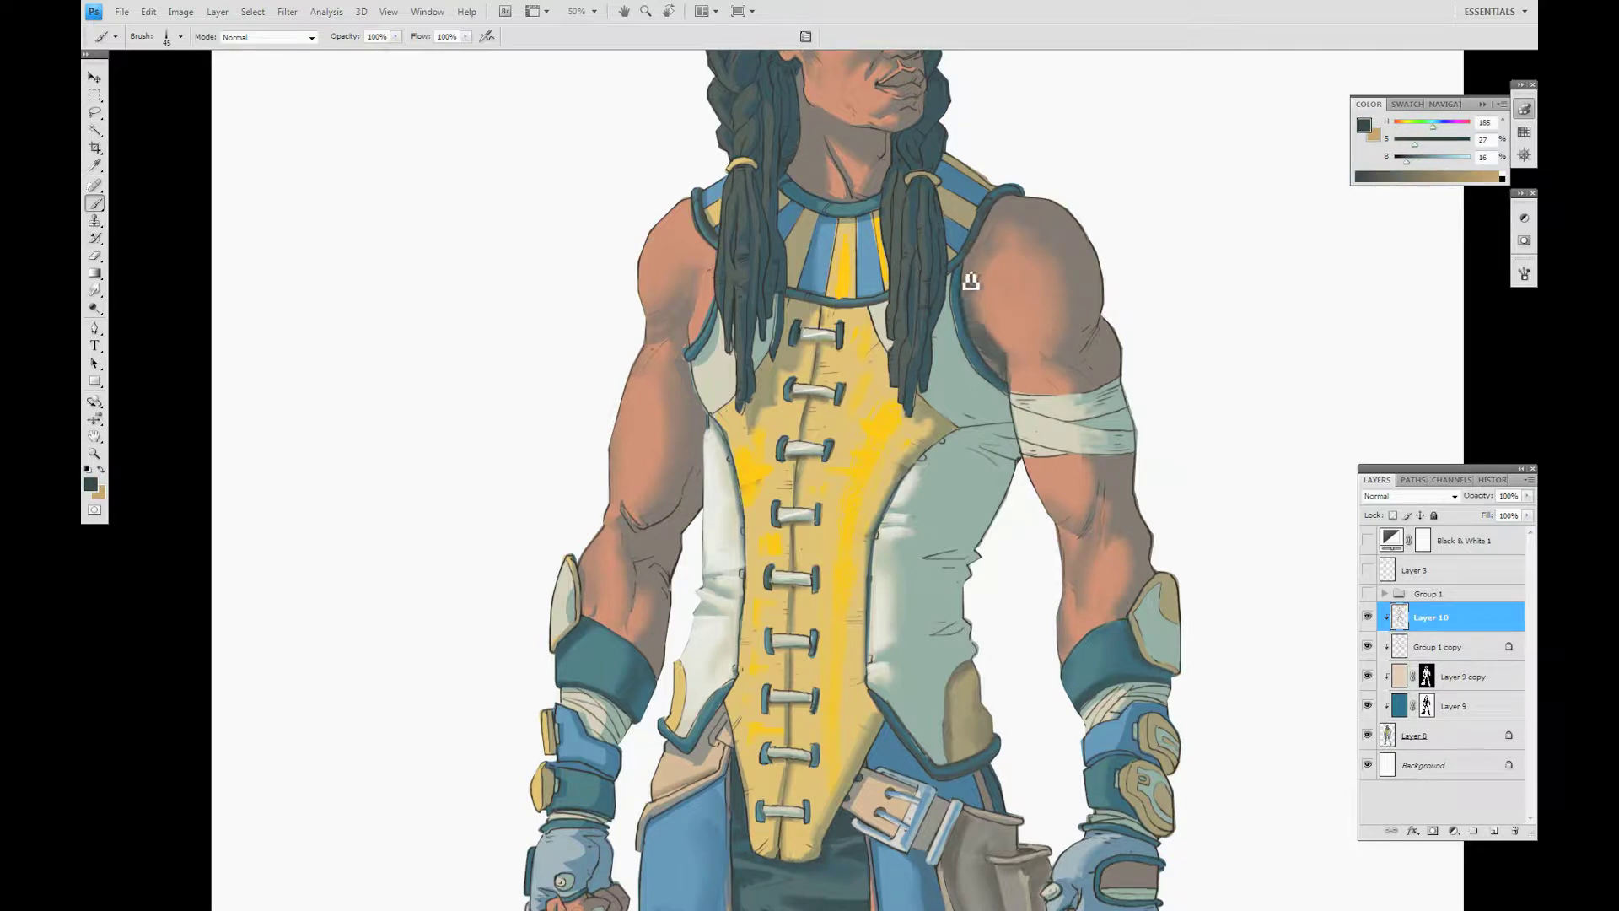
Shade the outer shoulder and upper arm and lighten the vest and arm bandage with sampled tones.
left_click(728, 459, "alt")
key("bracketleft")
key("ctrl+minus")
key("ctrl+minus")
key("ctrl+minus")
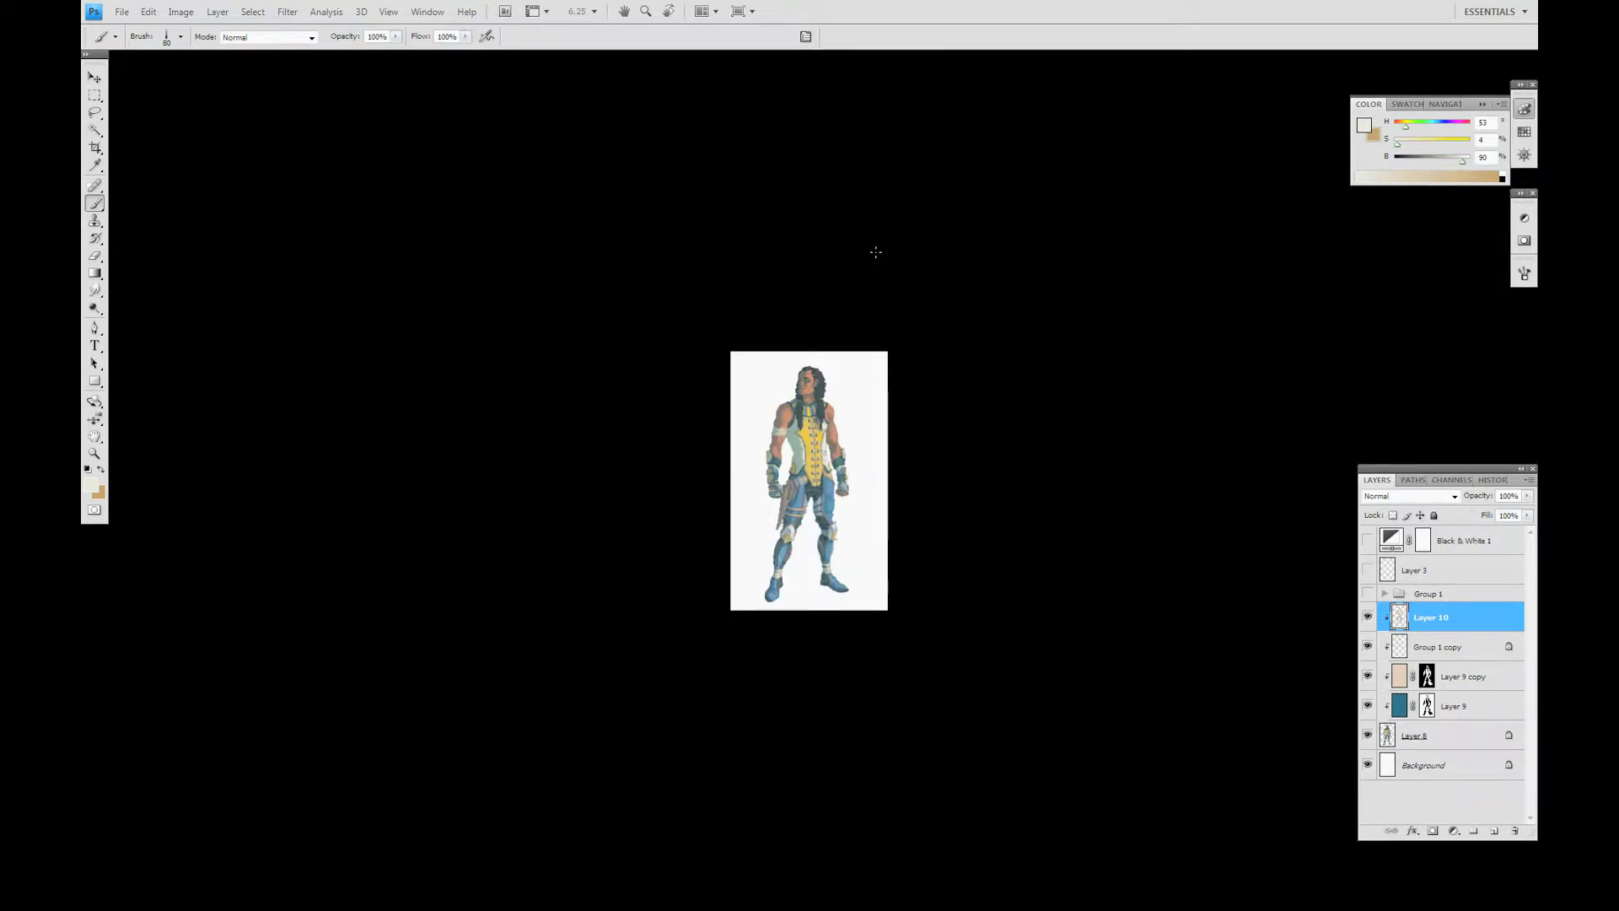
scroll(791, 422, "up", 5)
left_click(743, 435, "alt")
left_click(749, 419, "alt")
left_click(742, 376, "alt")
left_click(744, 392, "alt")
scroll(744, 392, "up", 1)
Darken the neck beneath the jaw and beside the dreadlocks with sampled grey-brown and a larger brush.
left_click(1036, 442, "alt")
left_click(1023, 413, "alt")
left_click(1080, 312, "alt")
left_click(975, 407, "alt")
key("bracketright")
key("bracketright")
key("bracketright")
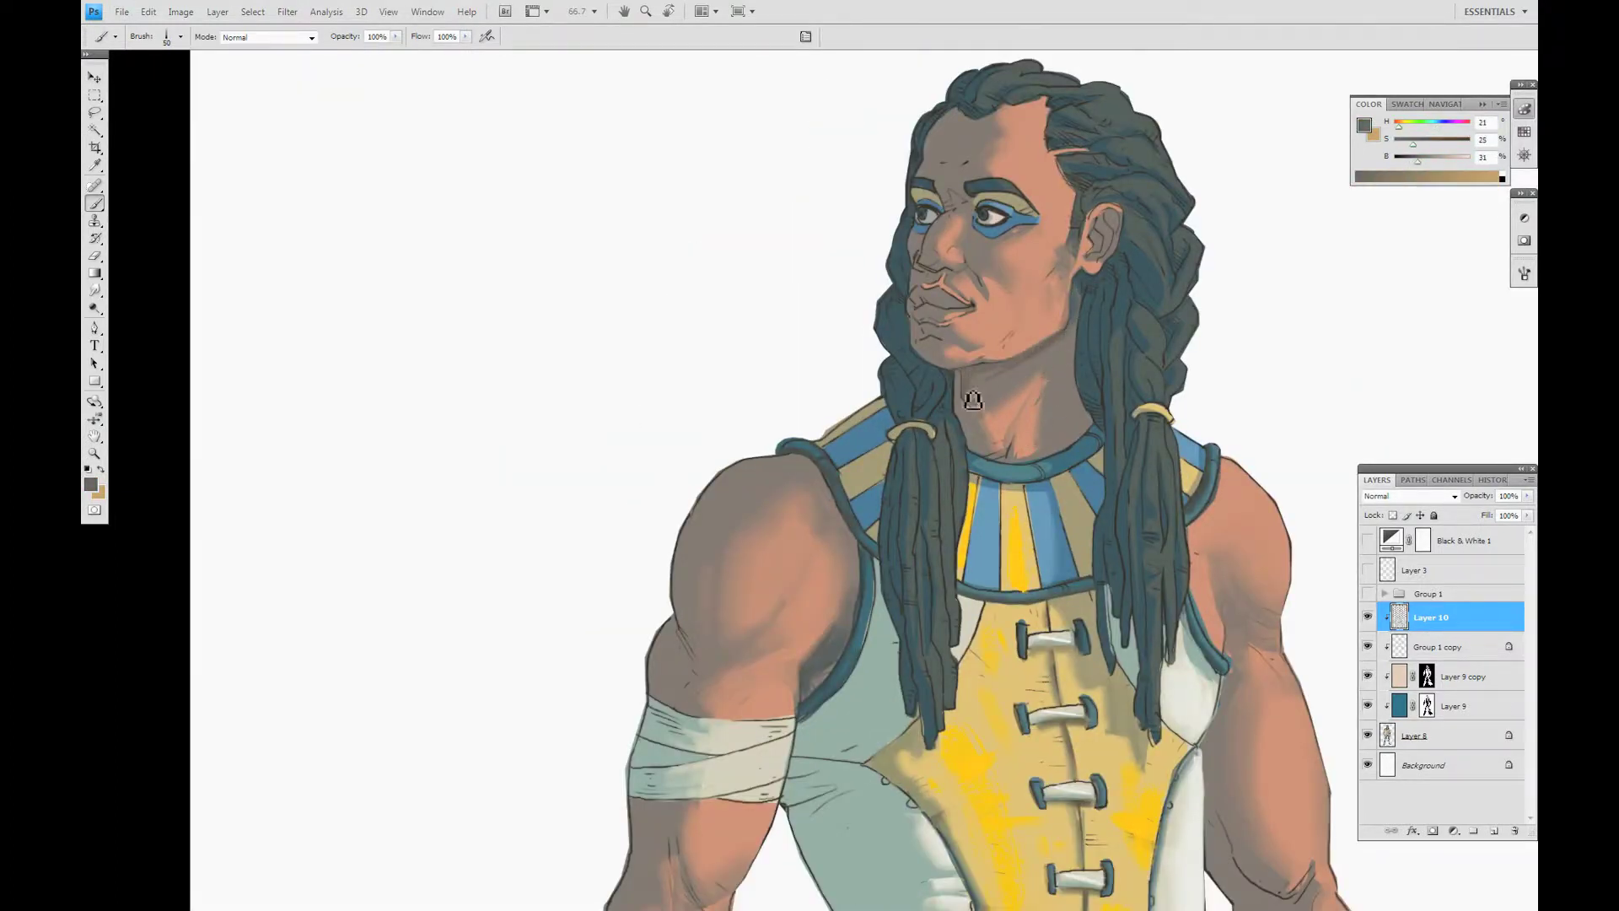
Blend the shading around the mouth, chin and nose with sampled skin and brown tones.
left_click(967, 352, "alt")
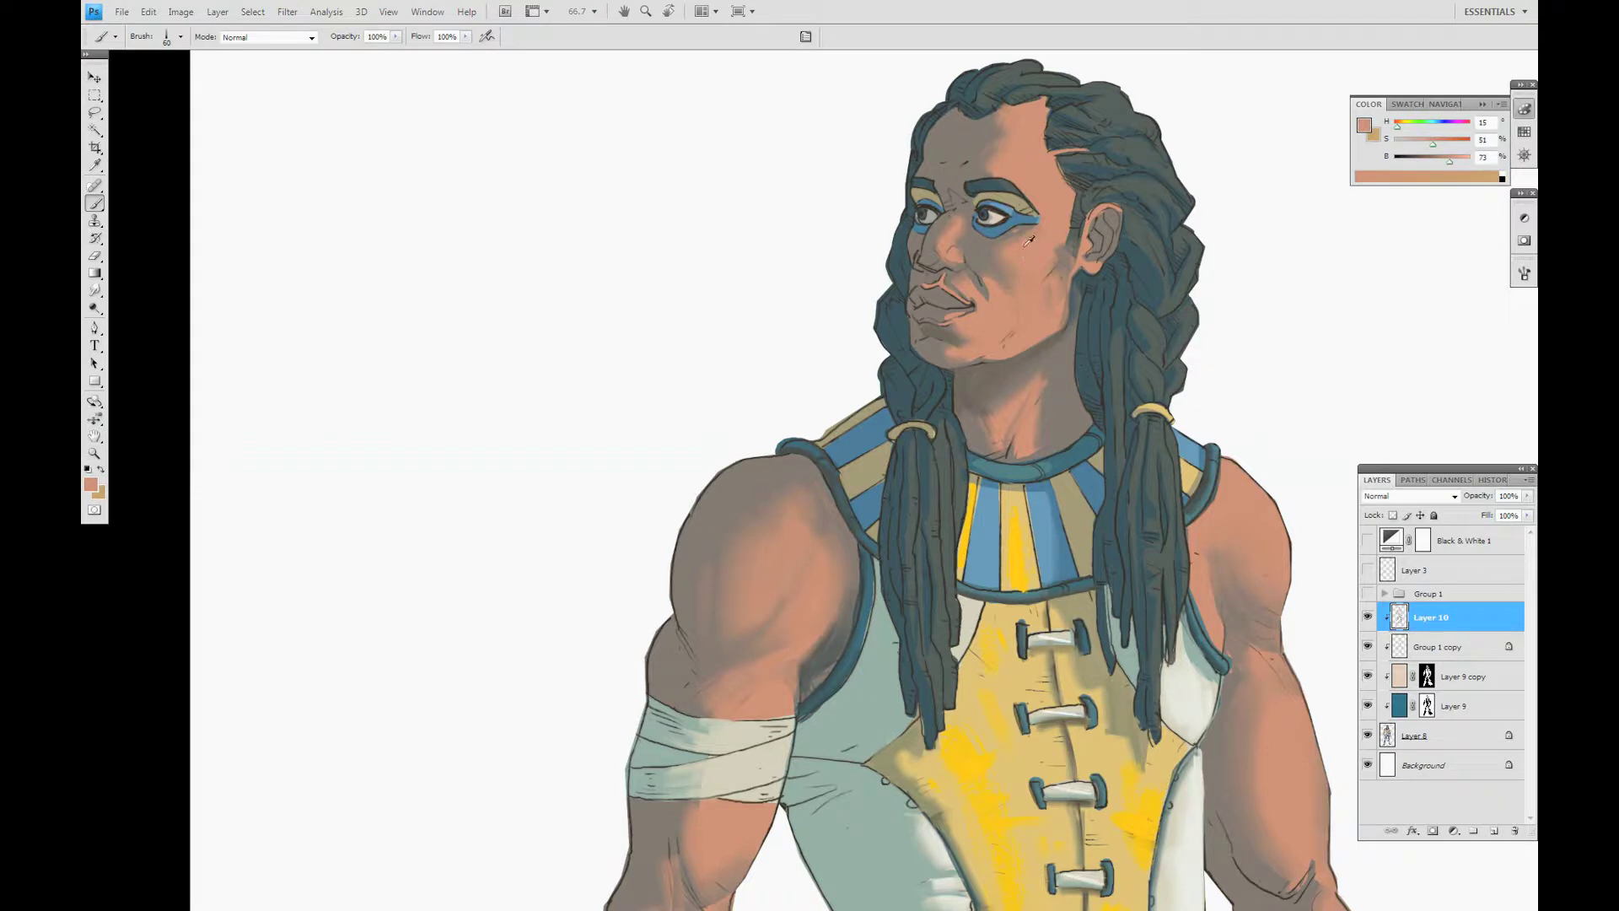
scroll(1029, 242, "up", 1)
left_click(915, 478, "alt")
left_click(881, 519, "alt")
left_click(885, 515, "alt")
left_click(894, 430, "alt")
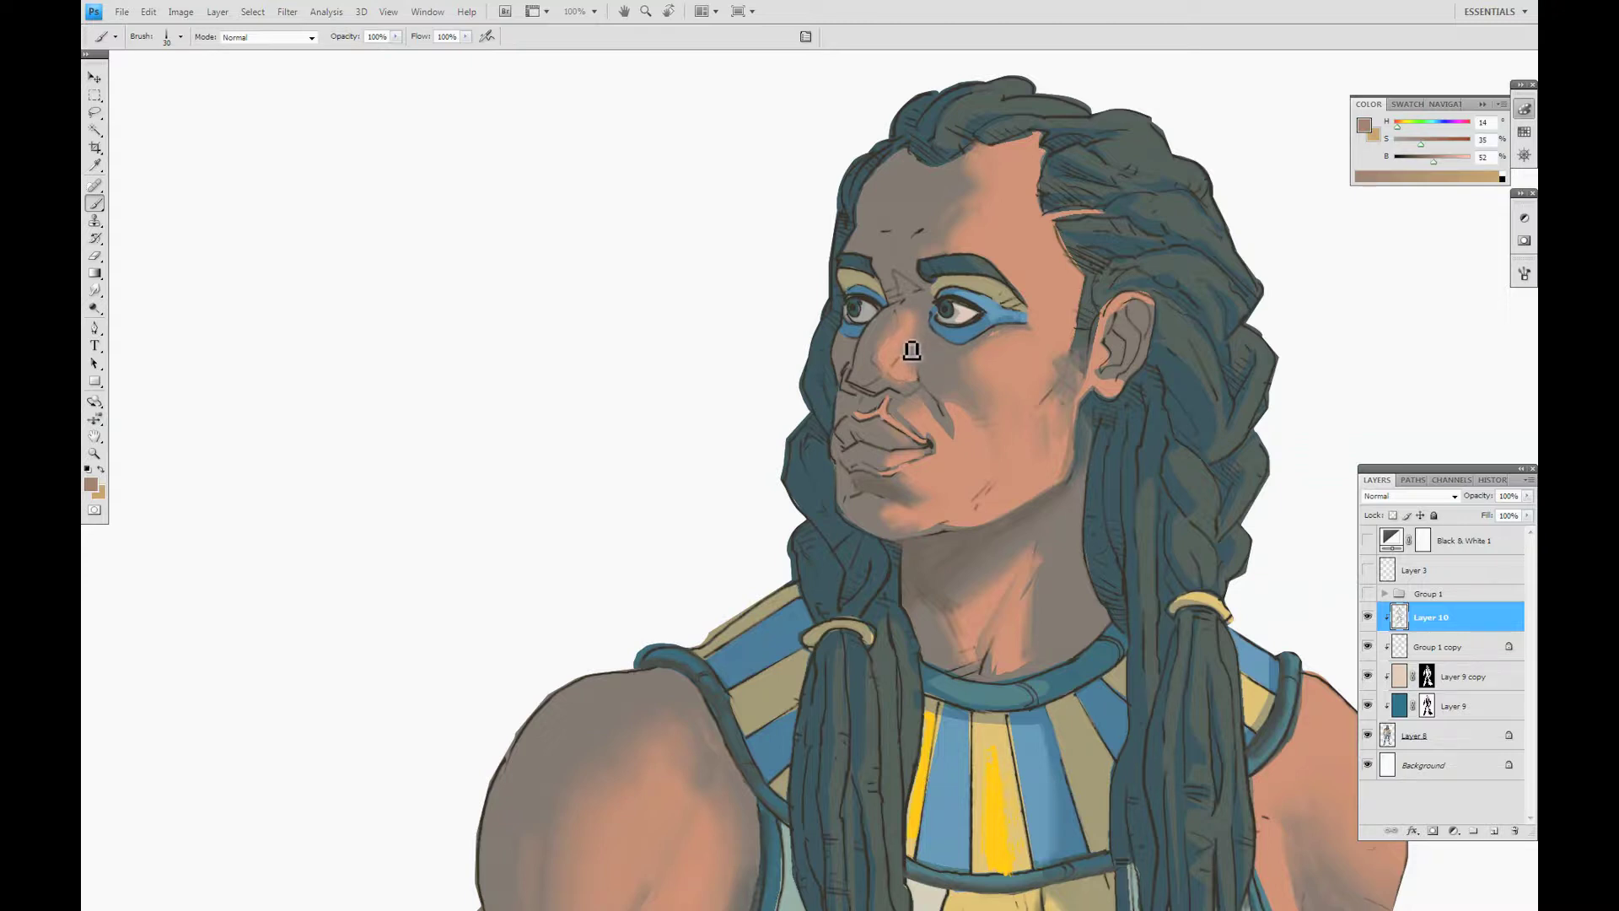
left_click(908, 349, "alt")
Model the cheek and cheekbone with alternating sampled skin and shadow tones.
left_click(1059, 351, "alt")
left_click(1052, 398, "alt")
left_click(1069, 368, "alt")
left_click(1039, 398, "alt")
left_click(954, 354, "alt")
left_click(942, 426, "alt")
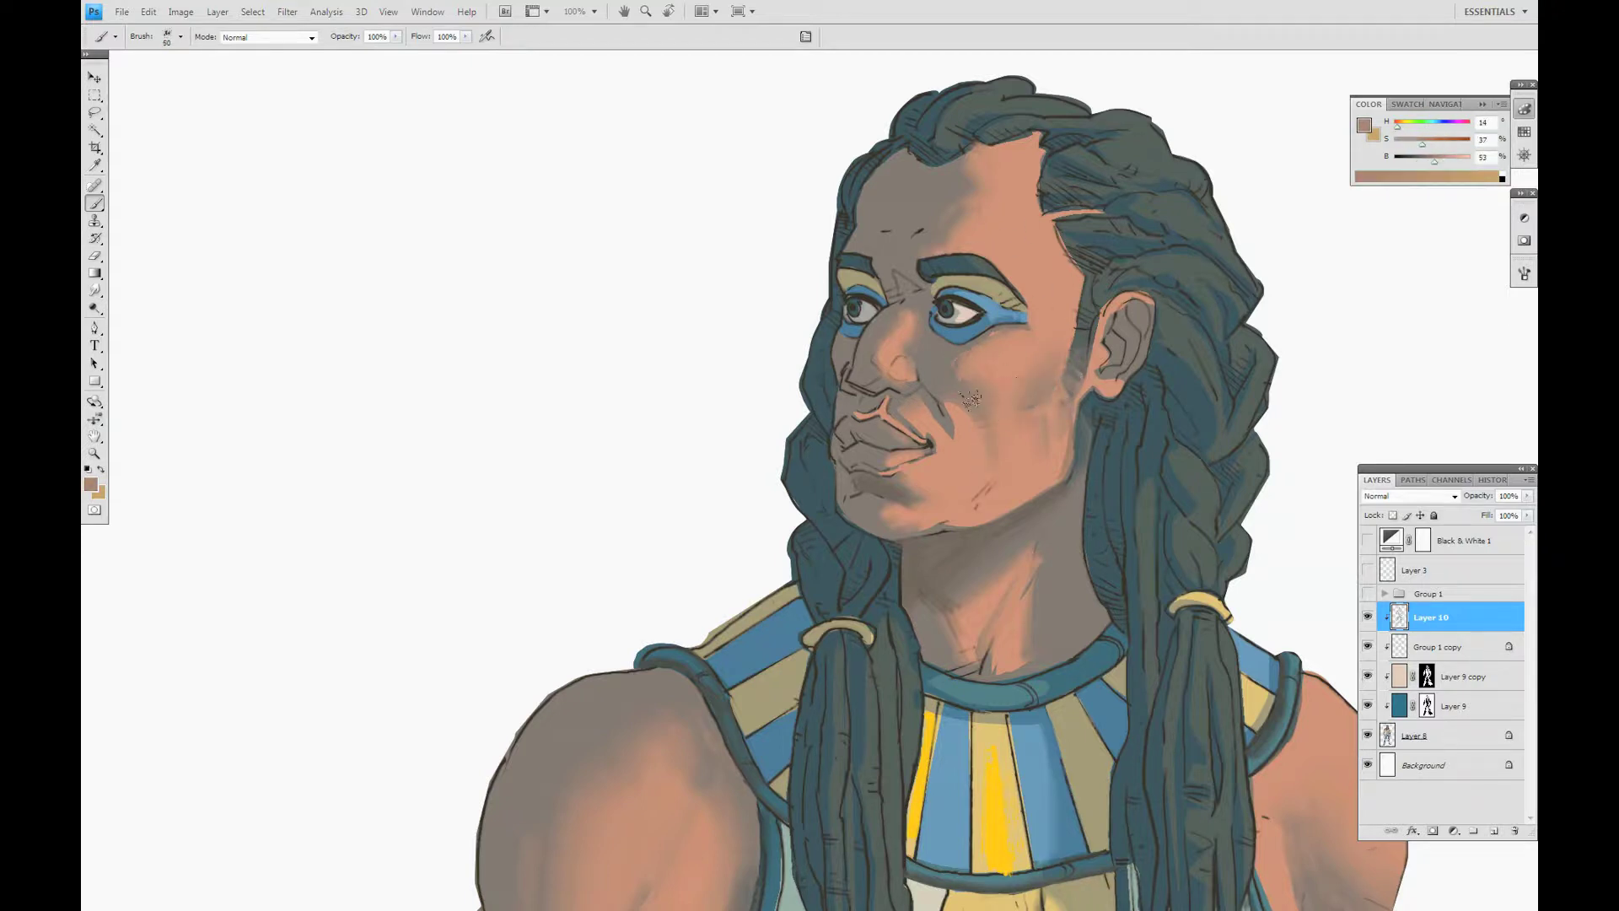
left_click(946, 422, "alt")
left_click(943, 426, "alt")
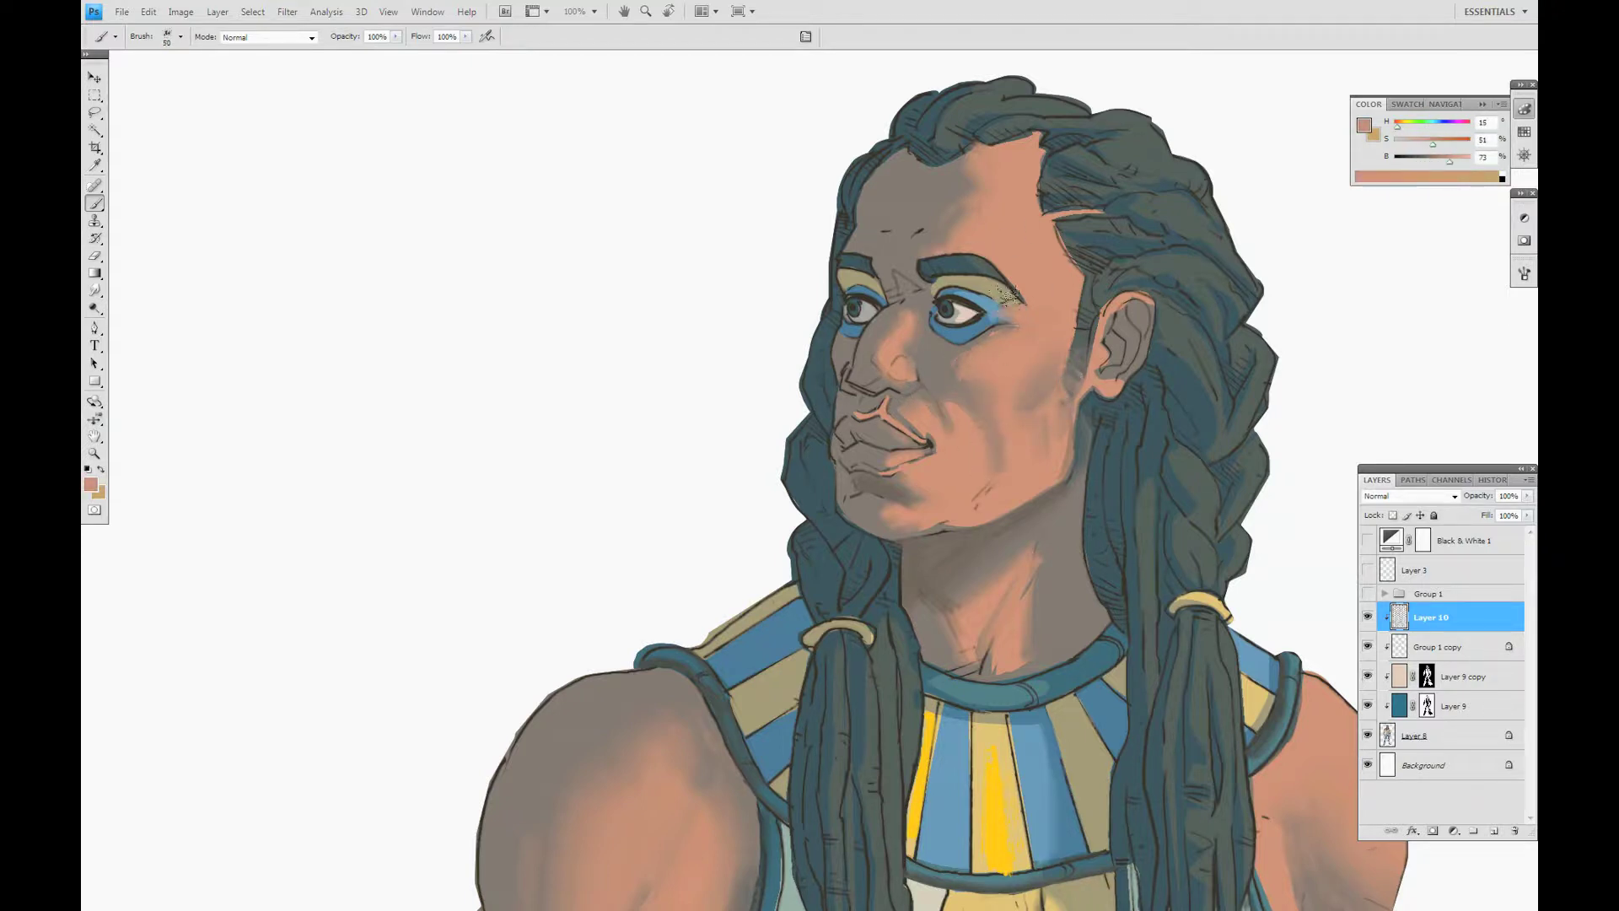
Clean up the outer corner of the eye make-up and refine the brow and forehead with sampled tones.
left_click(985, 308, "alt")
left_click(970, 270, "alt")
left_click(944, 245, "alt")
left_click(896, 222, "alt")
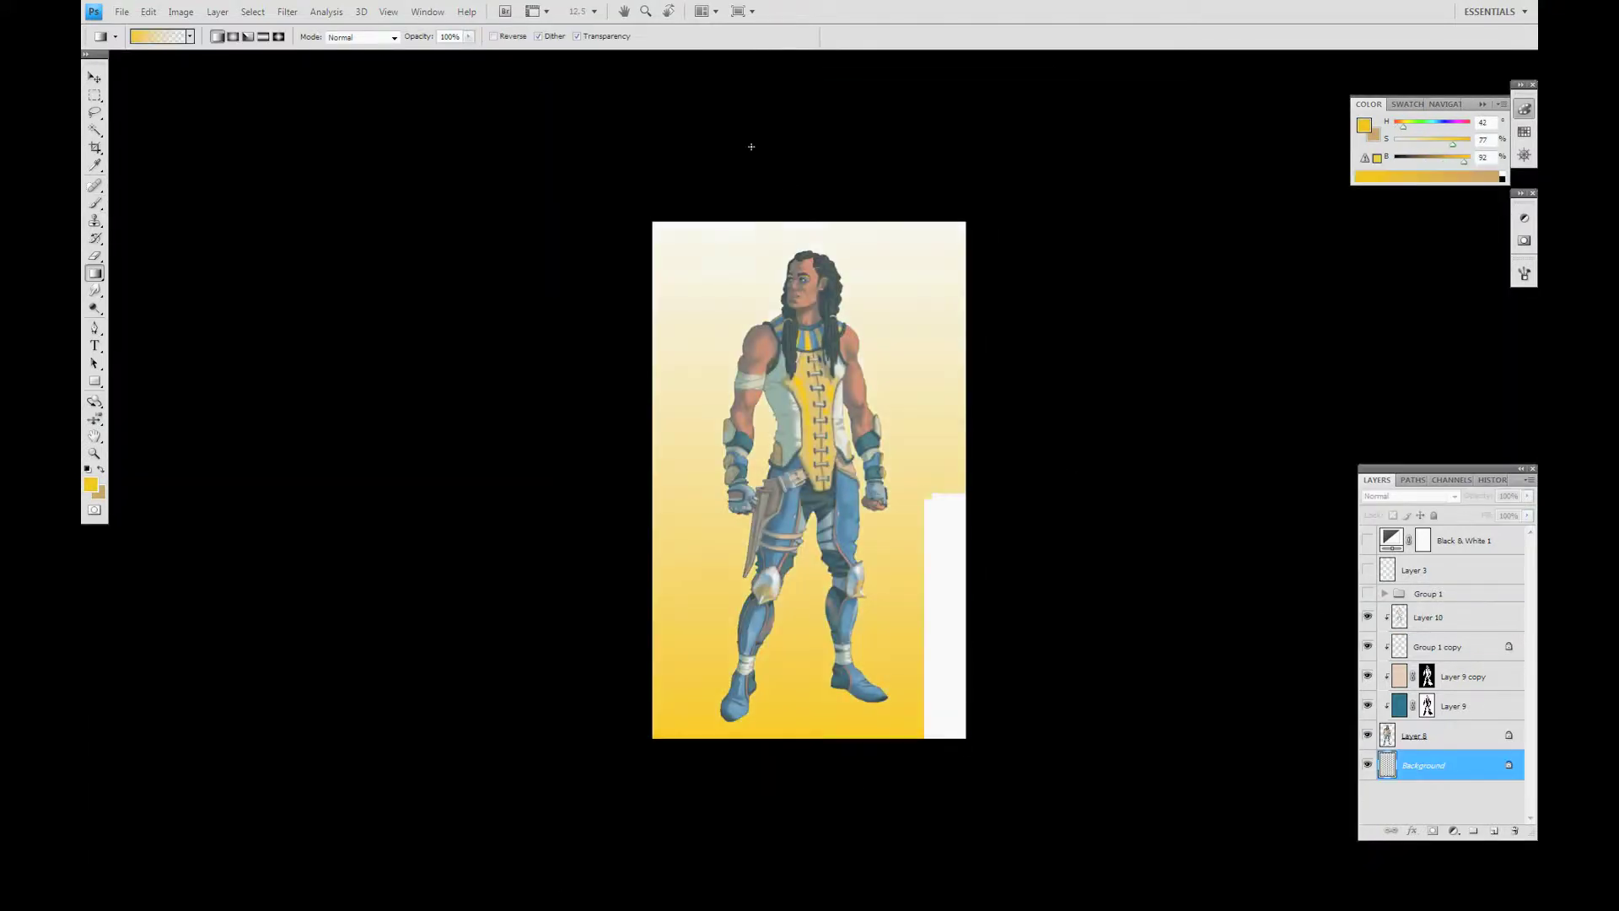
Fill the Background layer with a yellow gradient fading upward and soften it to cream with Hue/Saturation.
left_click_drag(759, 398, 860, 719)
key("ctrl+u")
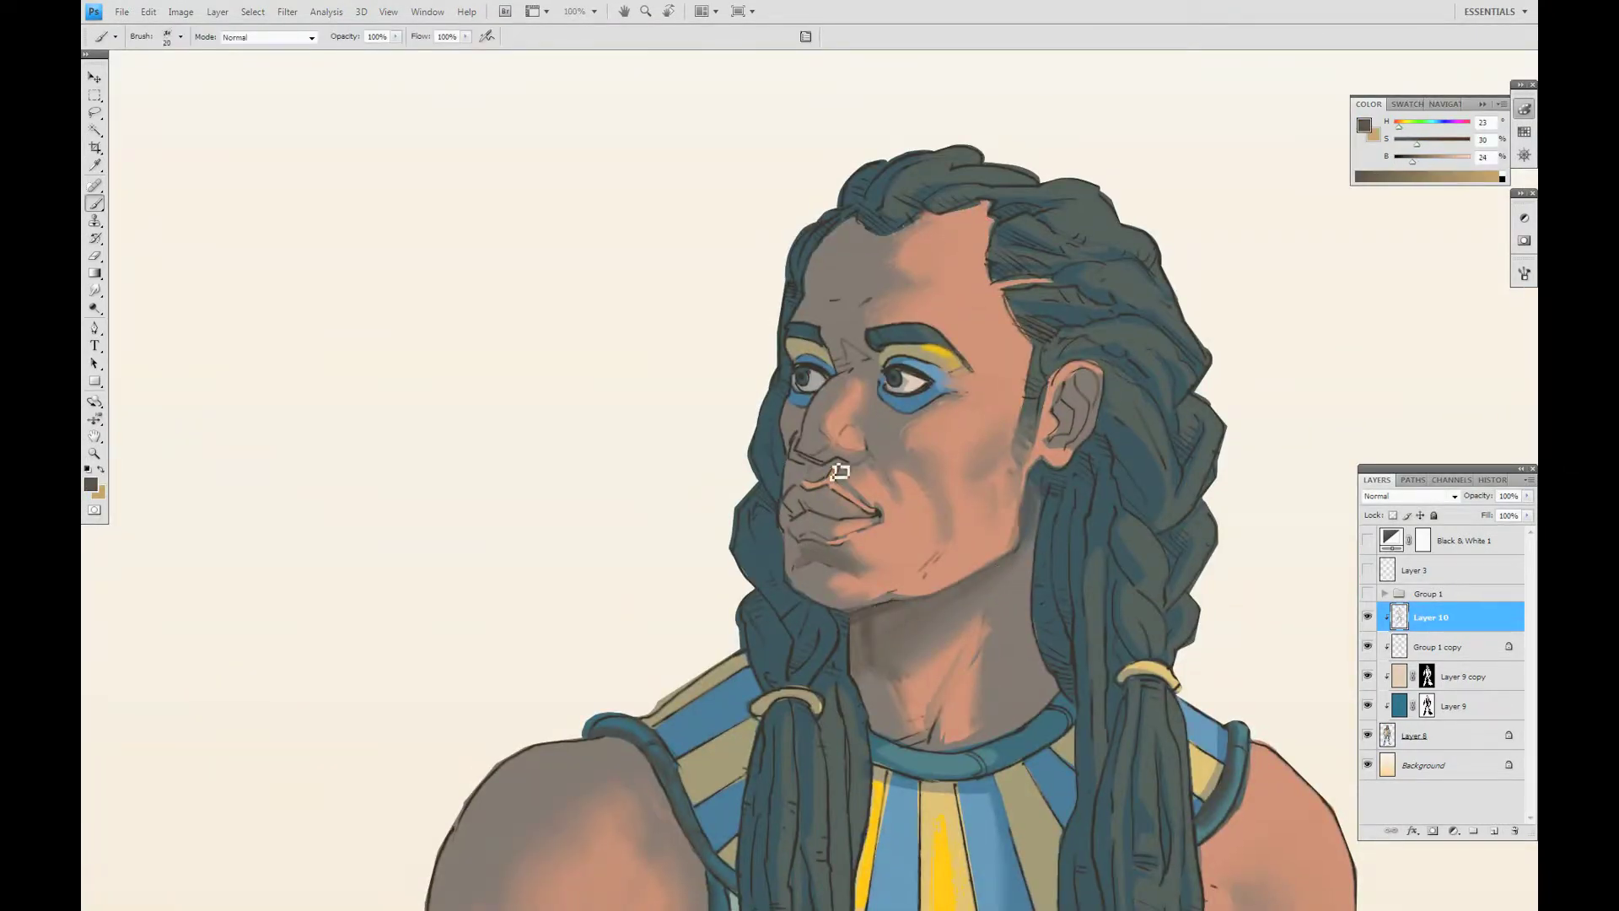
Darken the nostrils and underside of the nose on Layer 10 with sampled dark brown and a smaller brush.
key("bracketleft")
left_click_drag(839, 472, 892, 458)
left_click(802, 463, "alt")
left_click(852, 468, "alt")
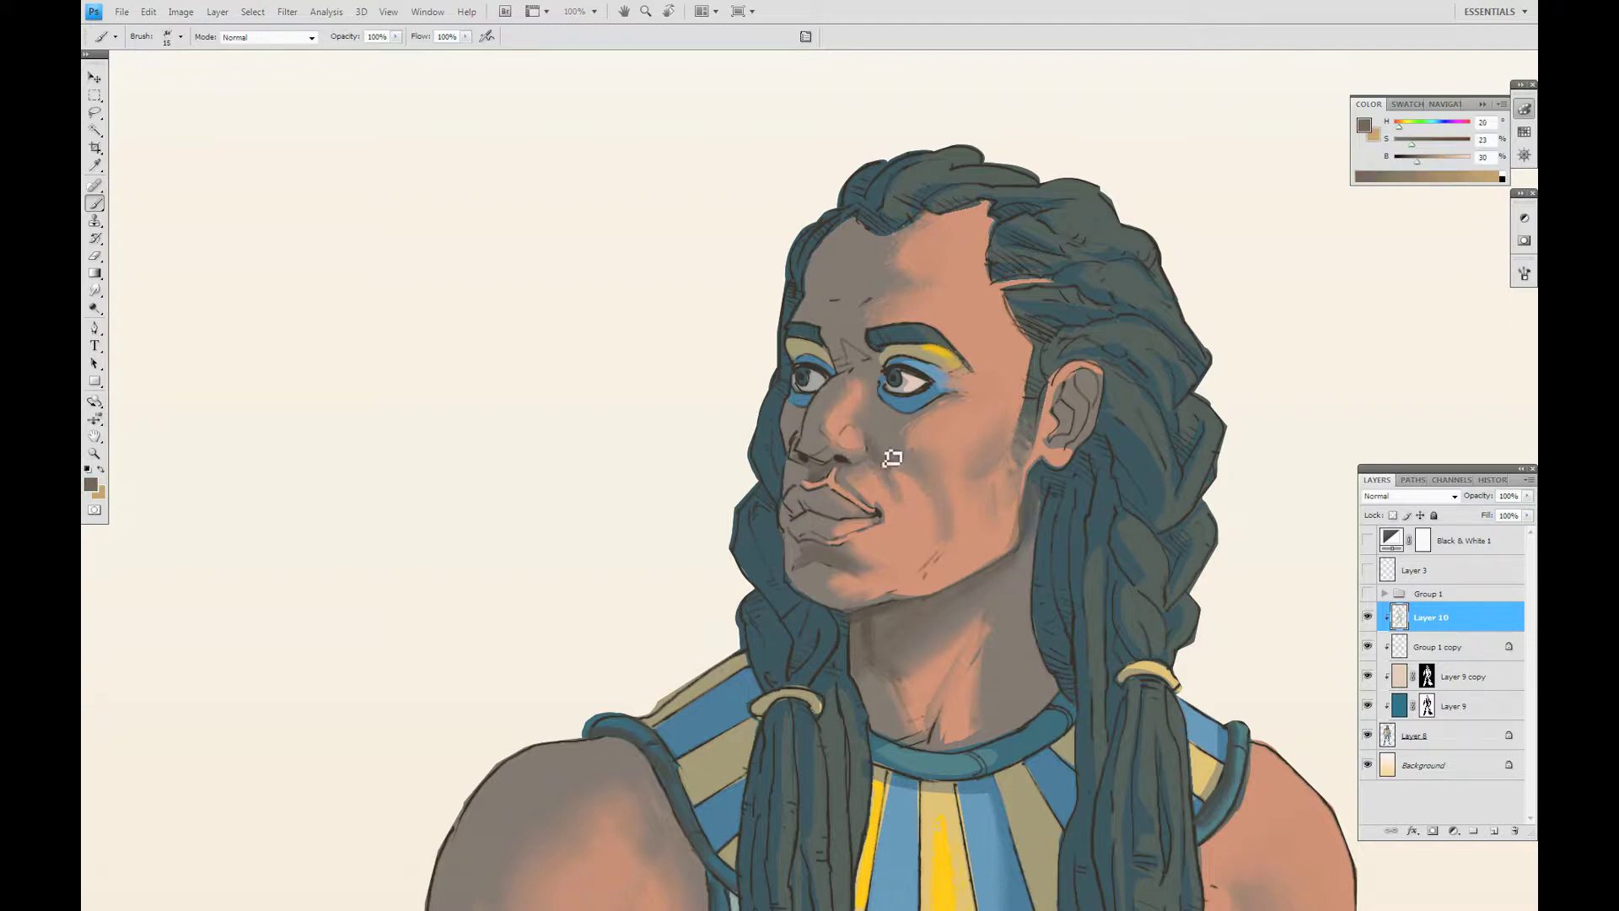
Shade the eye sockets, the area between the brows and the lower forehead with sampled brown tones.
left_click(887, 403, "alt")
left_click_drag(864, 367, 843, 346)
left_click(825, 338, "alt")
left_click_drag(839, 291, 894, 265)
left_click(880, 379, "alt")
left_click(944, 370, "alt")
left_click(913, 276, "alt")
key("bracketleft")
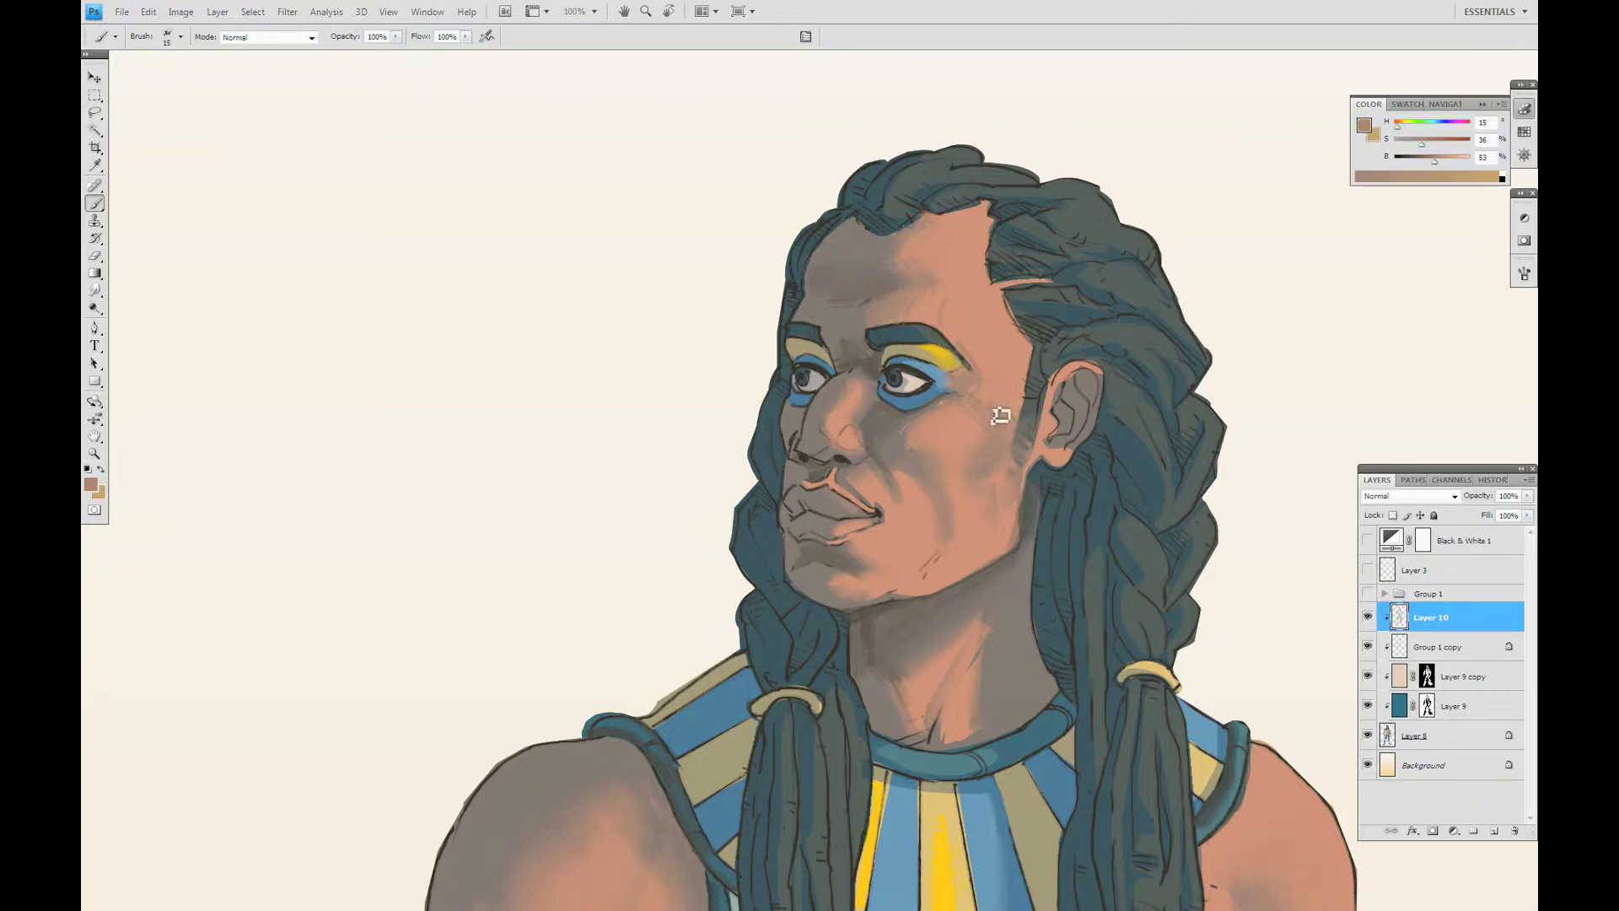
Paint sampled grey-brown tones over the shadowed forehead and behind the jaw with a larger brush.
left_click(850, 239, "alt")
key("bracketright")
key("bracketright")
key("bracketright")
key("ctrl+minus")
left_click(955, 520, "alt")
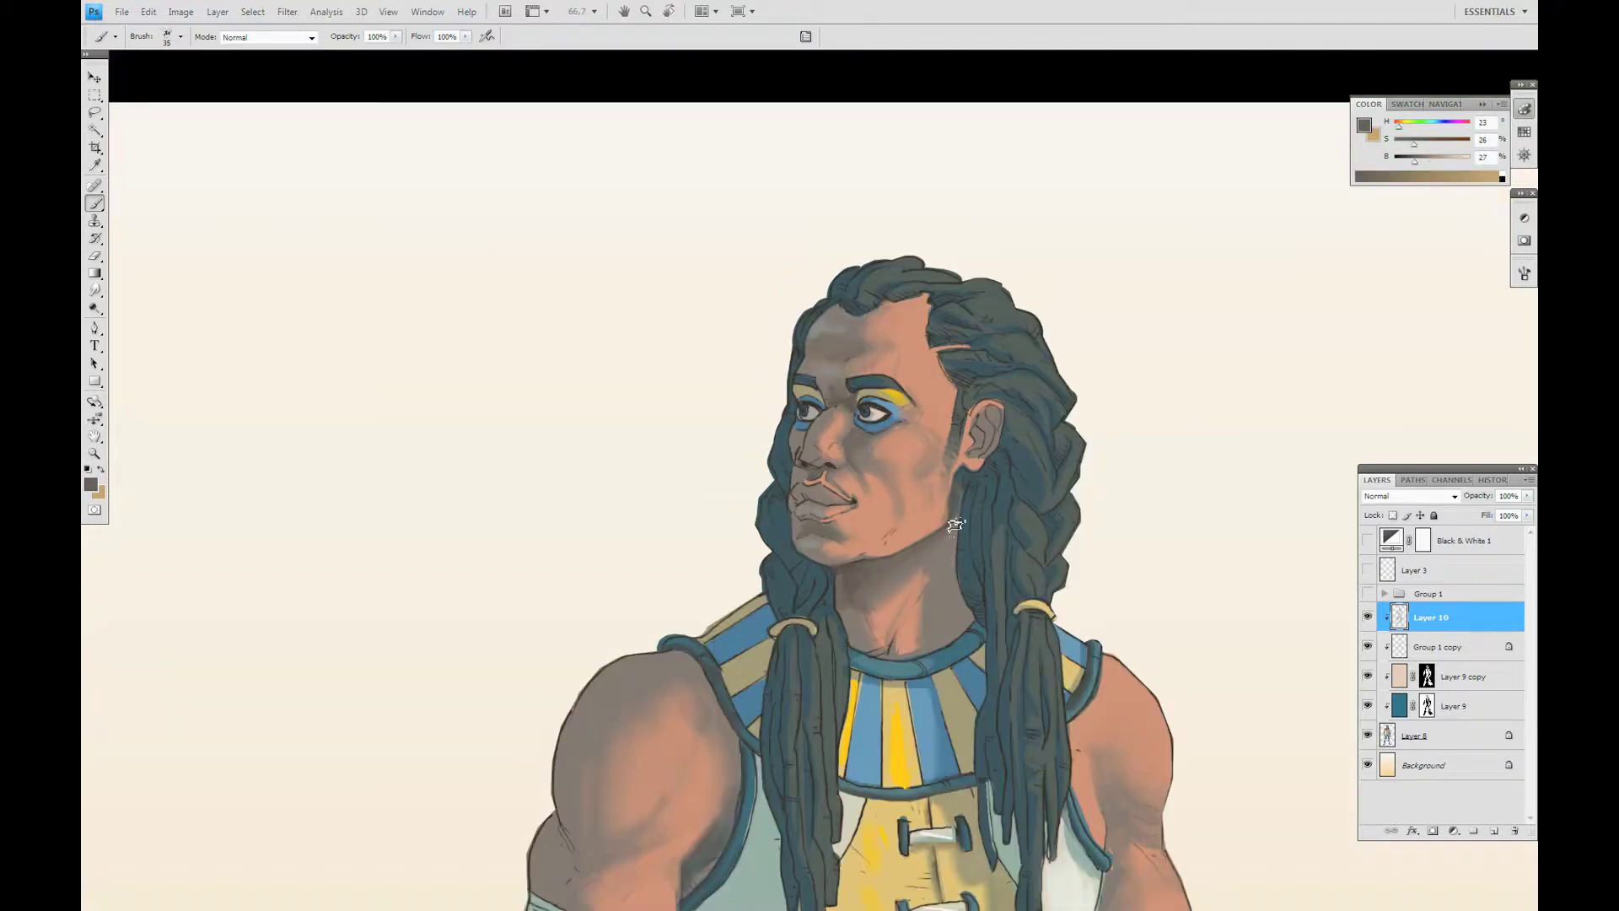
Refine the eye outline and the nostril contours with sampled dark brown.
key("ctrl+plus")
left_click(871, 456, "alt")
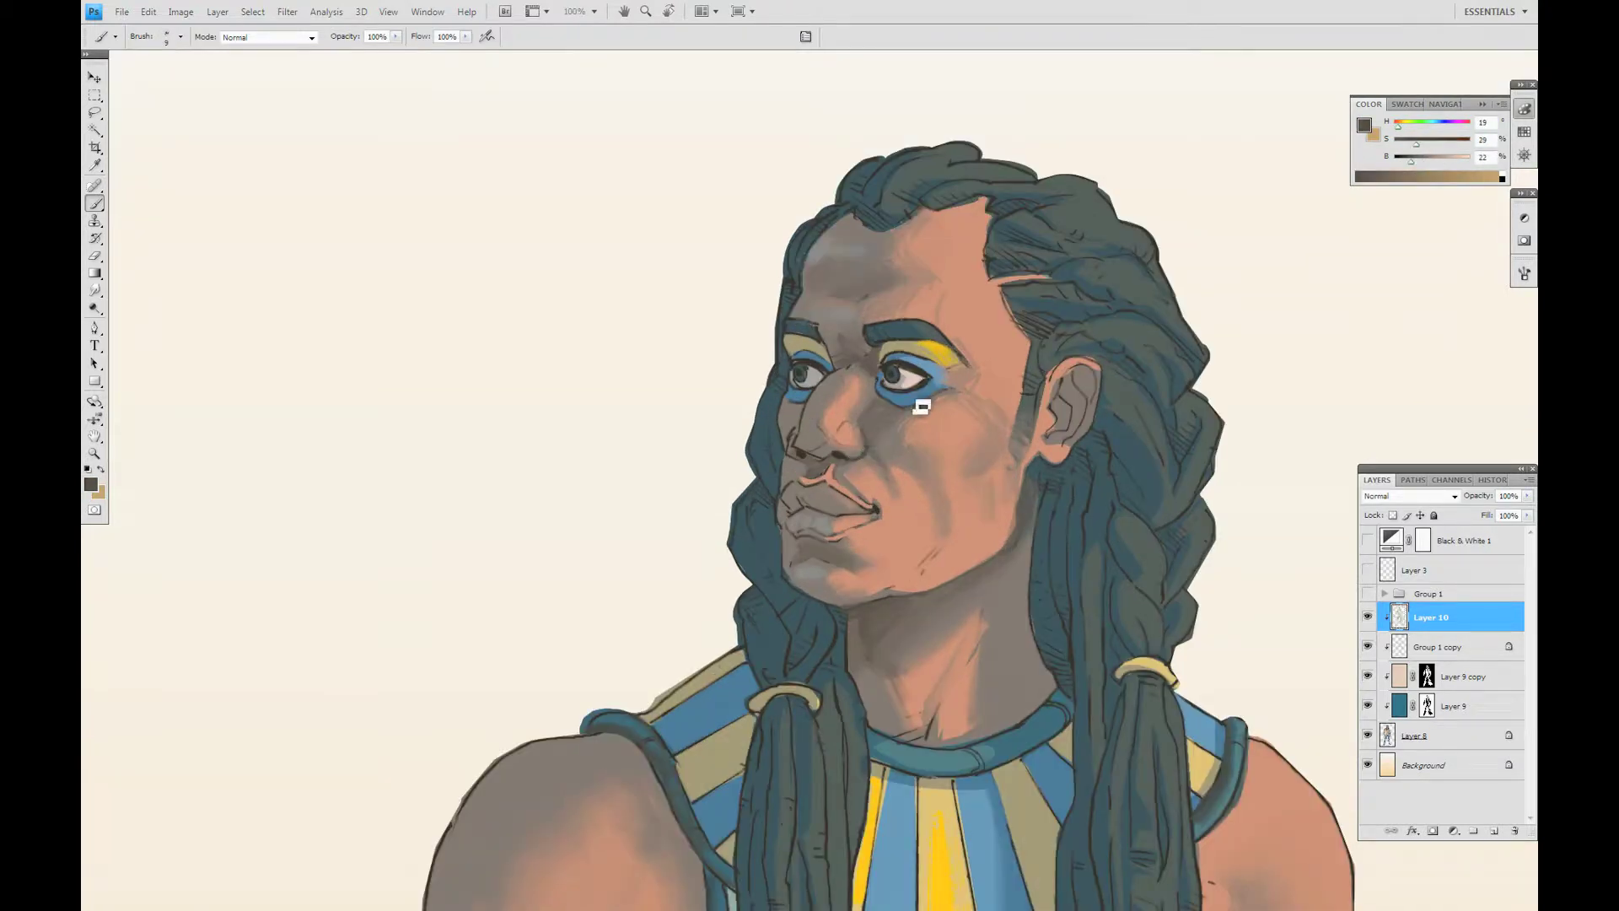
key("bracketright")
left_click(824, 467, "alt")
left_click(793, 441, "alt")
left_click(797, 434, "alt")
Blend the nose bridge and inner brow and shade the ear with sampled tones and a larger brush.
key("bracketright")
left_click(843, 374, "alt")
key("bracketright")
key("bracketright")
key("bracketright")
left_click(857, 354, "alt")
left_click(1084, 397, "alt")
left_click(1067, 447, "alt")
Soften the cheek and jawline and shade the neck below with sampled skin and grey-brown tones.
key("ctrl+minus")
left_click(868, 447, "alt")
left_click(862, 369, "alt")
left_click(838, 401, "alt")
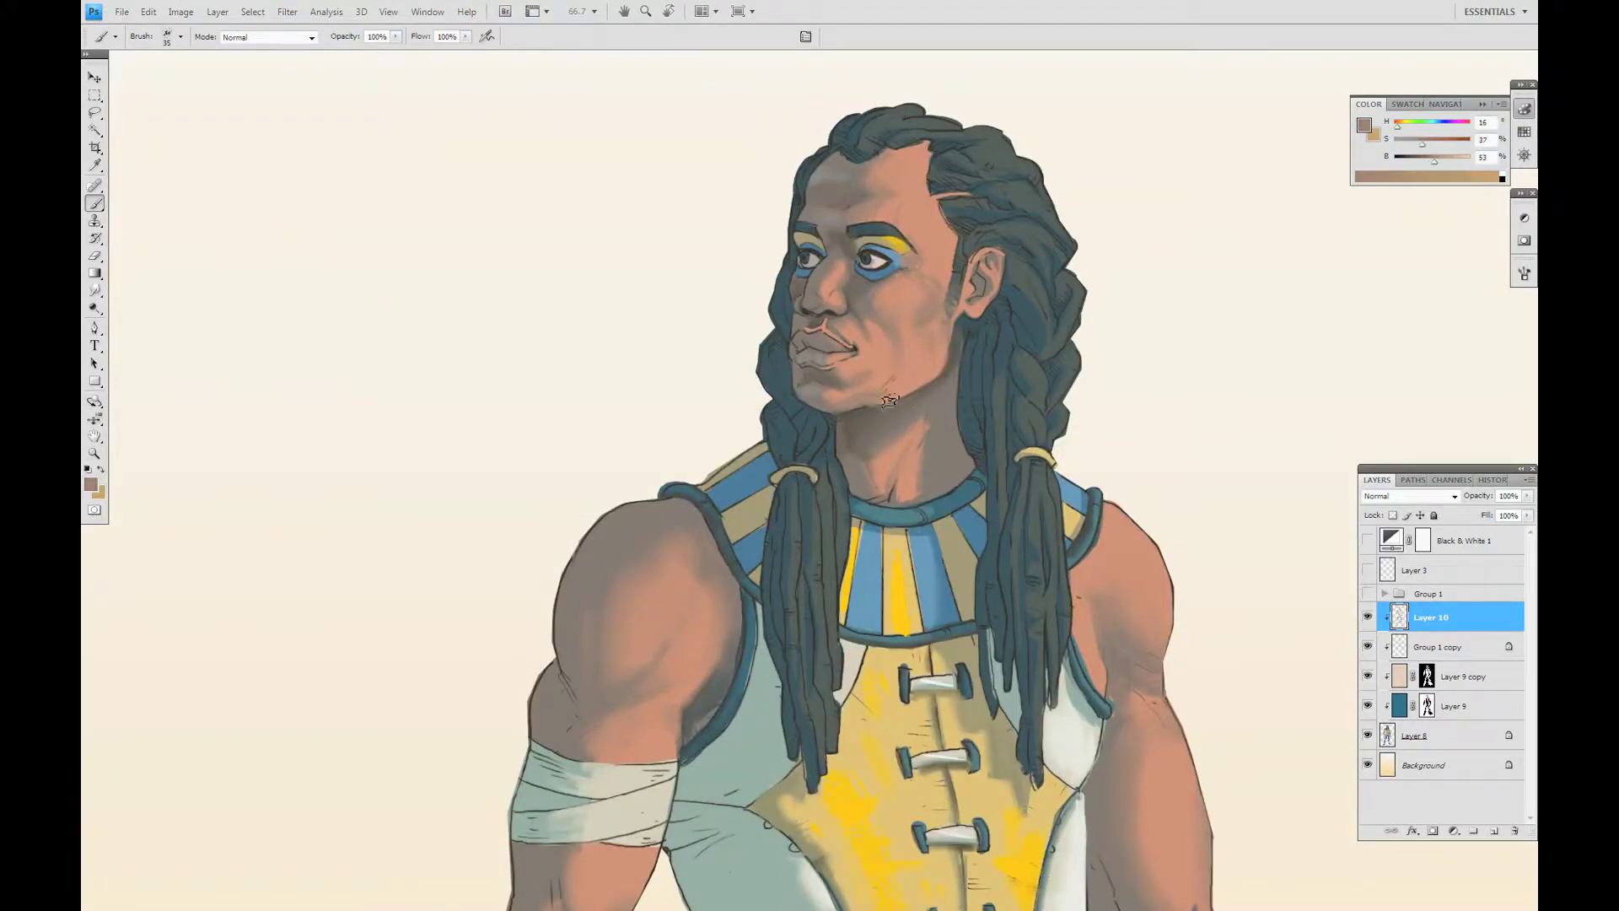
left_click(961, 366, "alt")
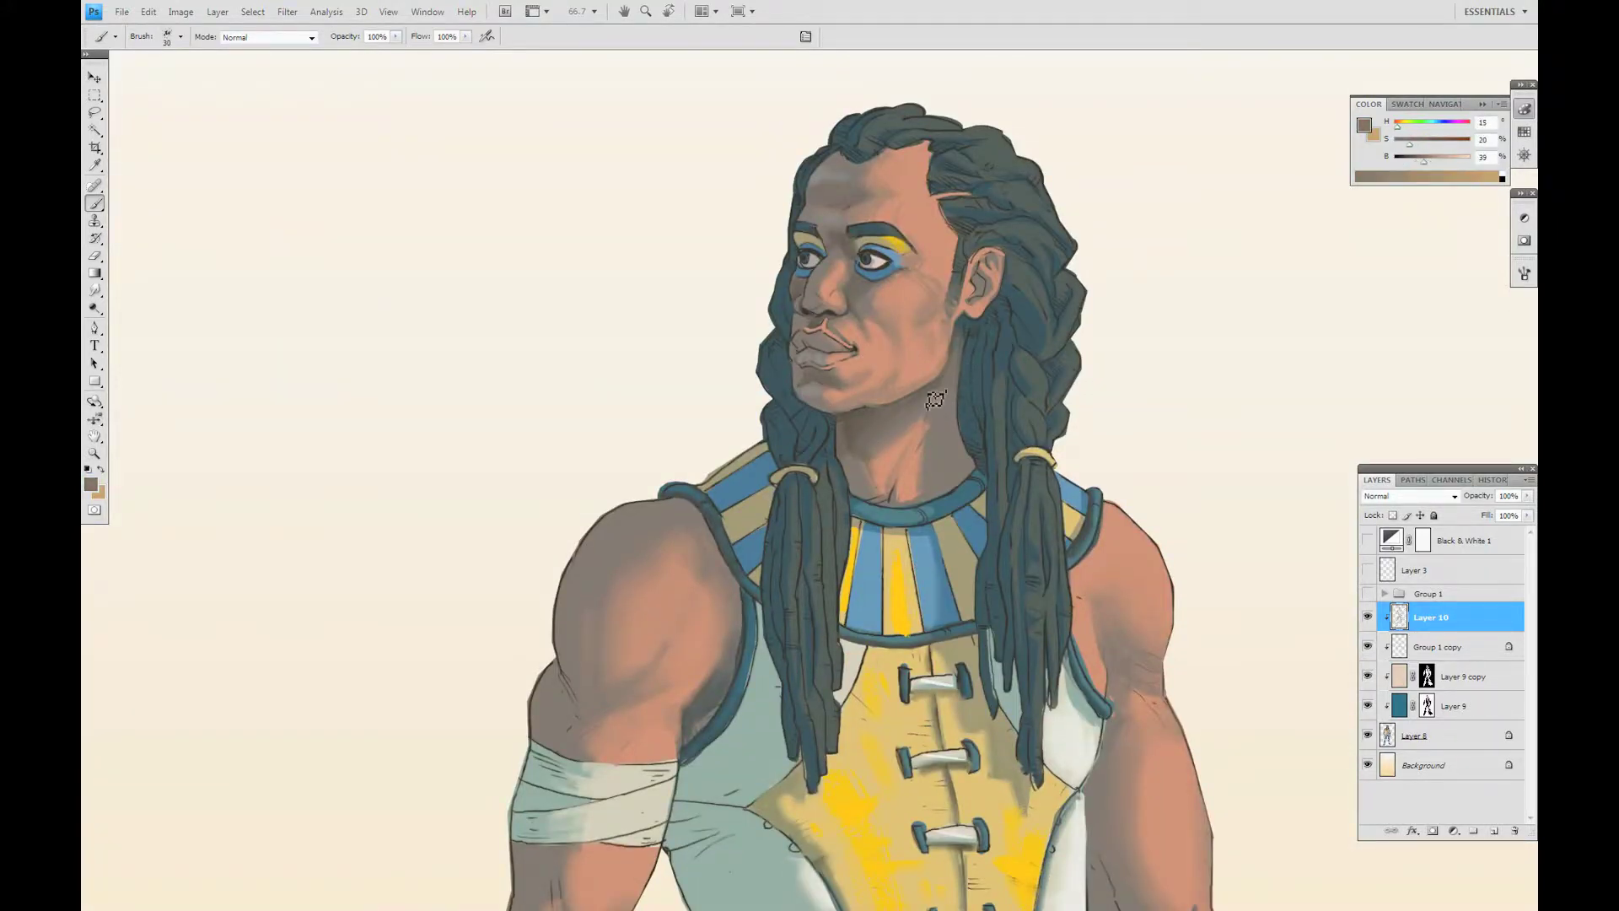
left_click(883, 482, "alt")
left_click(856, 428, "alt")
Shade the elbow and inner forearm of the unbandaged arm with sampled grey-brown tones.
scroll(856, 428, "down", 4)
left_click(1124, 531, "alt")
key("bracketleft")
key("ctrl+minus")
left_click(1135, 506, "alt")
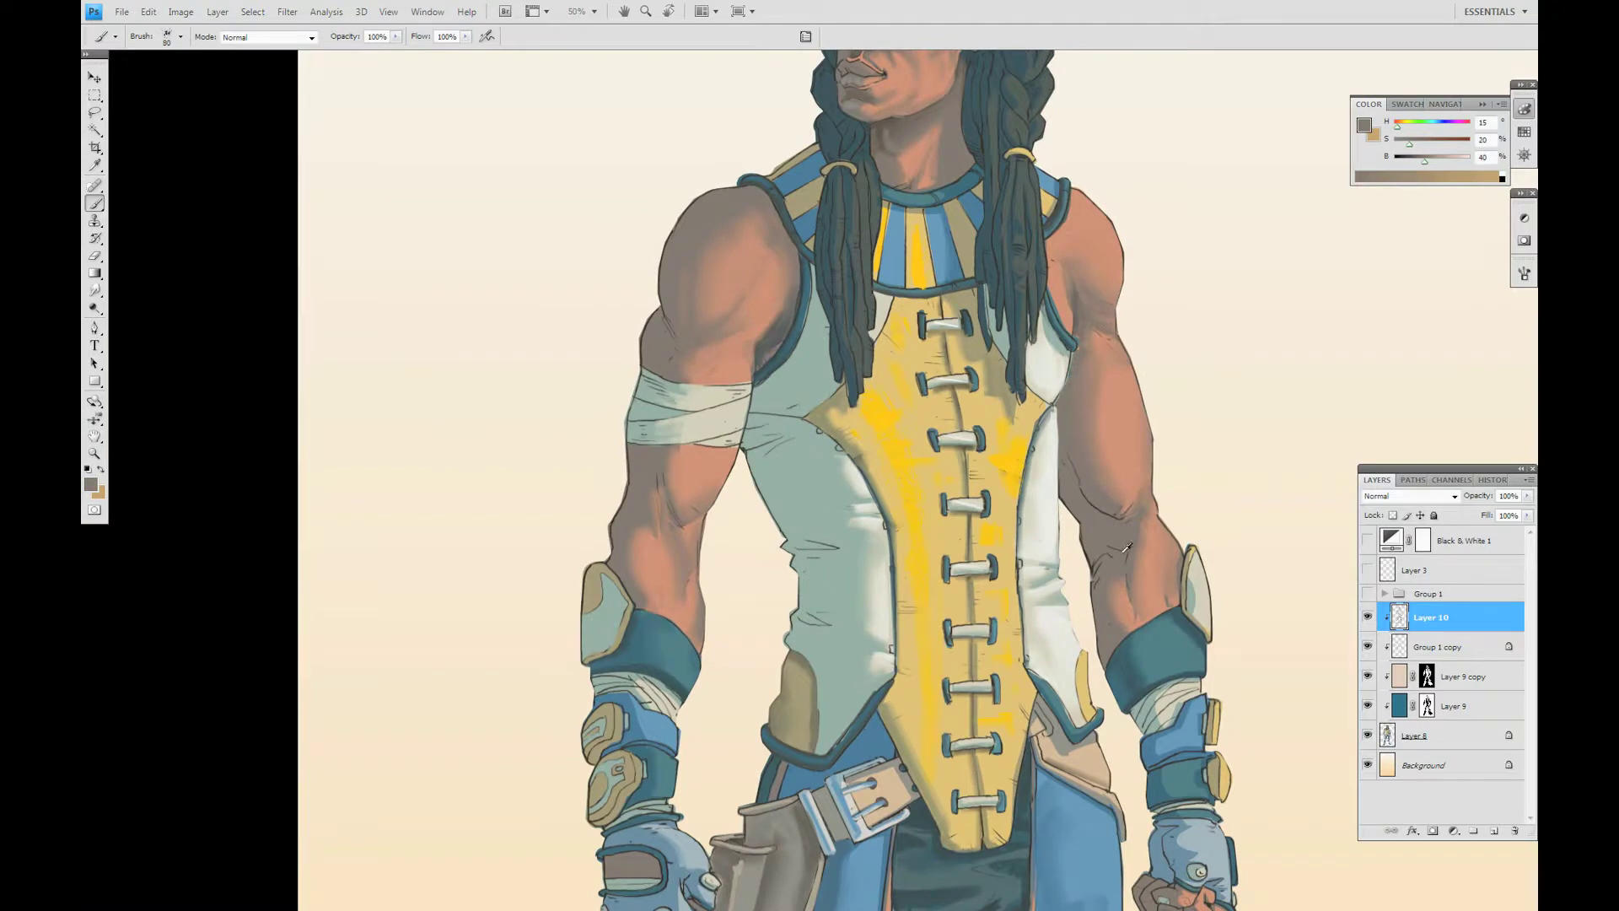
key("ctrl+minus")
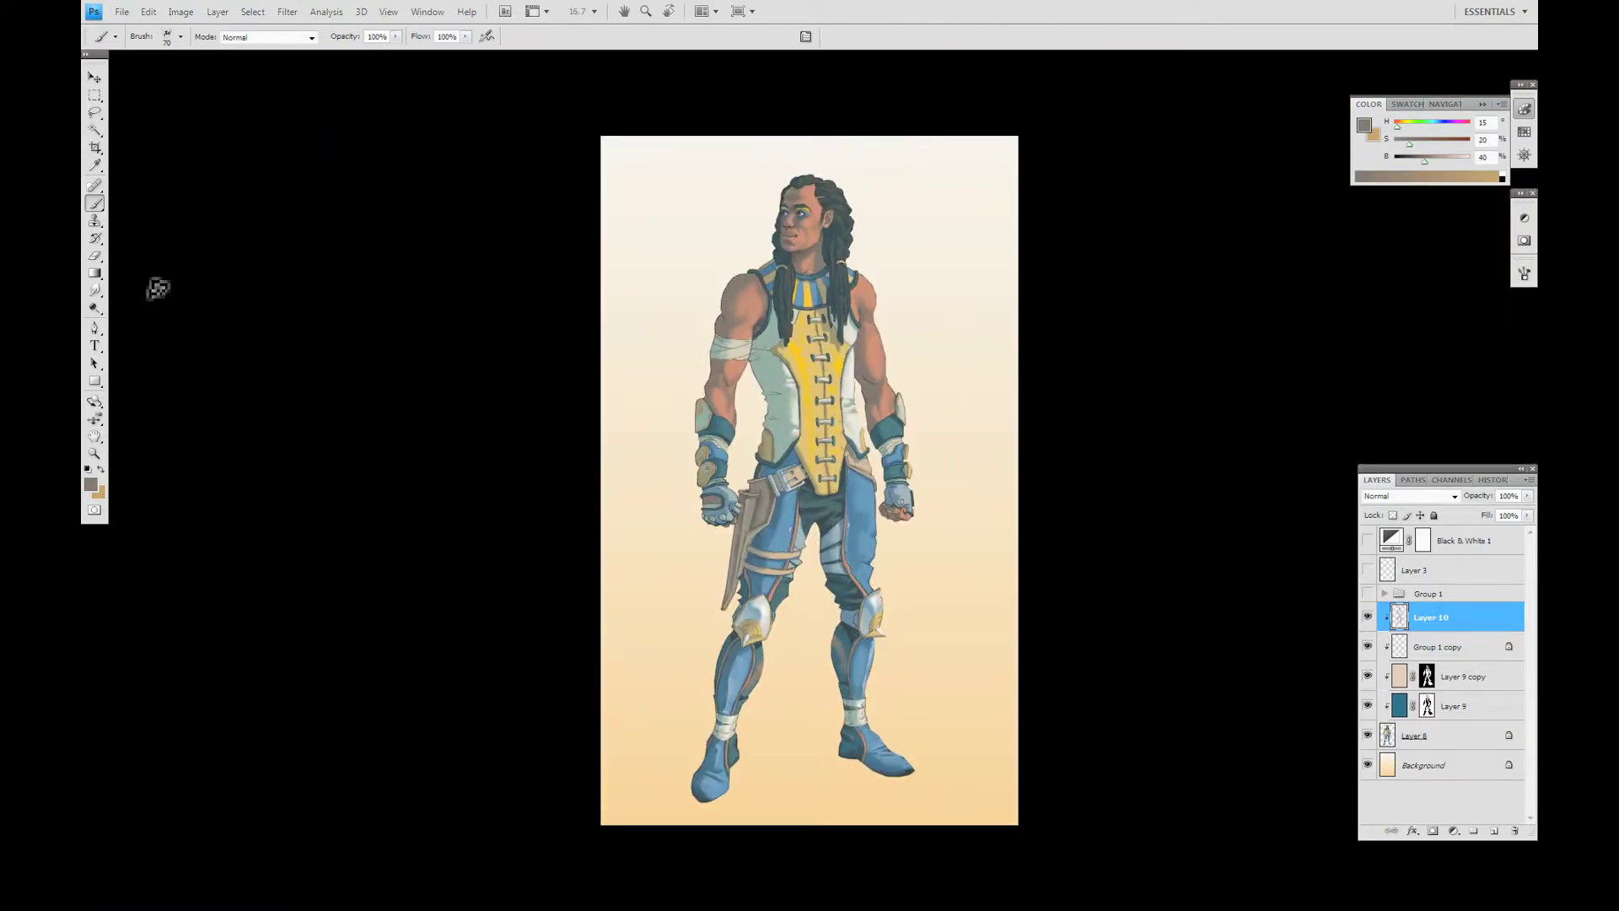
Paint neutral grey highlights over the braids on the crown and beside the ear.
scroll(776, 183, "up", 4)
left_click(1071, 687, "alt")
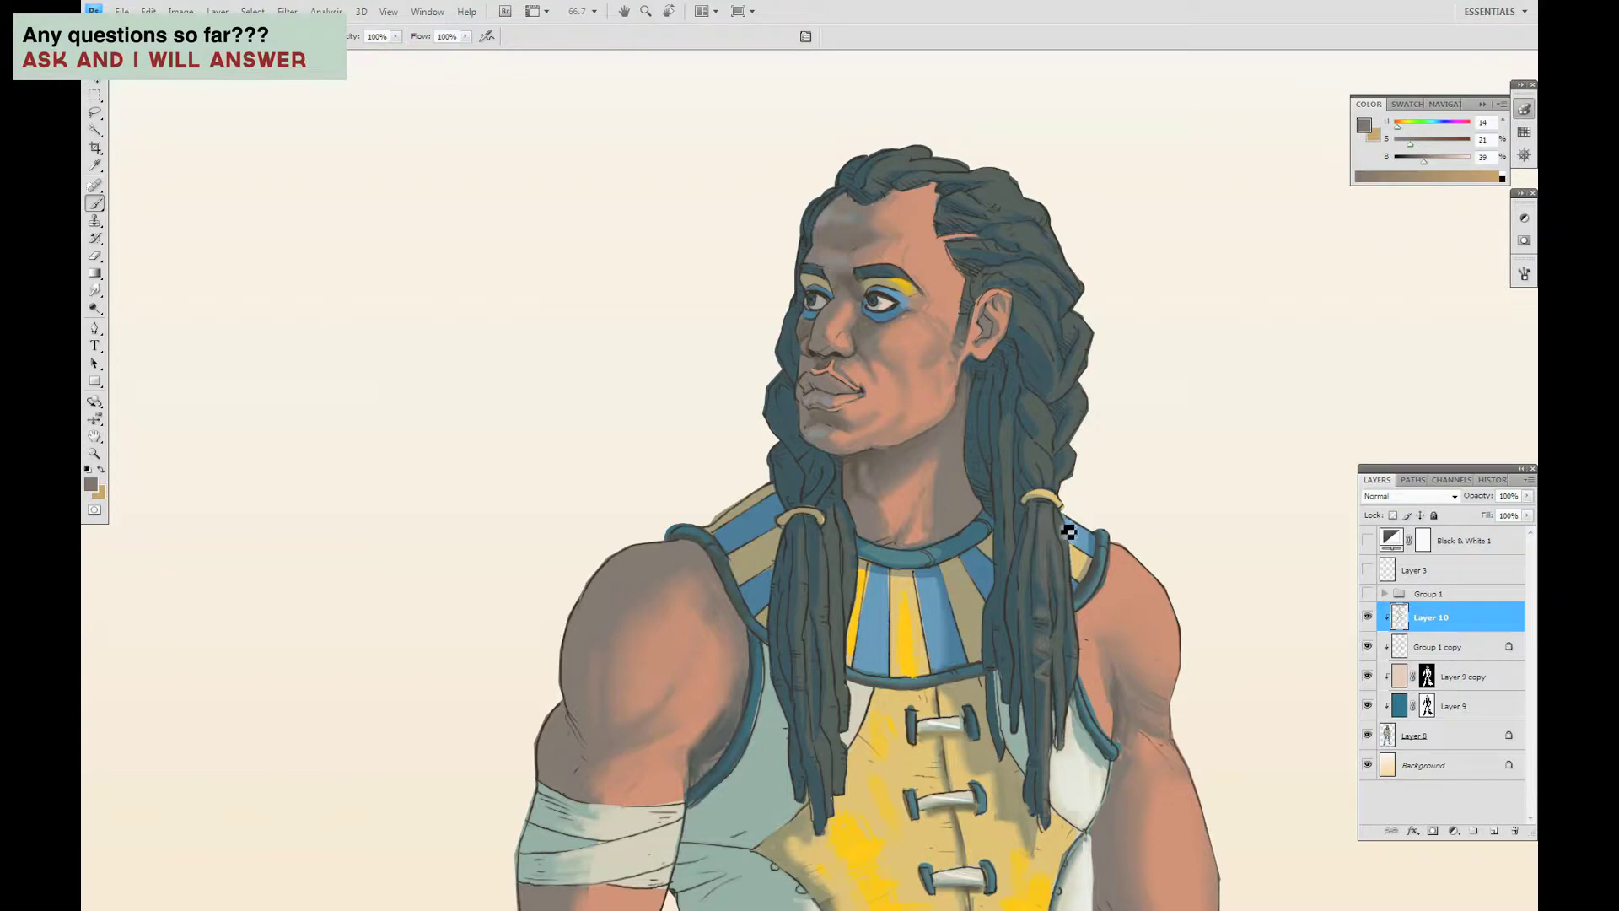
left_click_drag(1015, 436, 1089, 409)
mouse_move(1017, 265)
left_mouse_down()
mouse_move(1031, 218)
mouse_move(1059, 295)
left_mouse_up()
left_click(1003, 180, "alt")
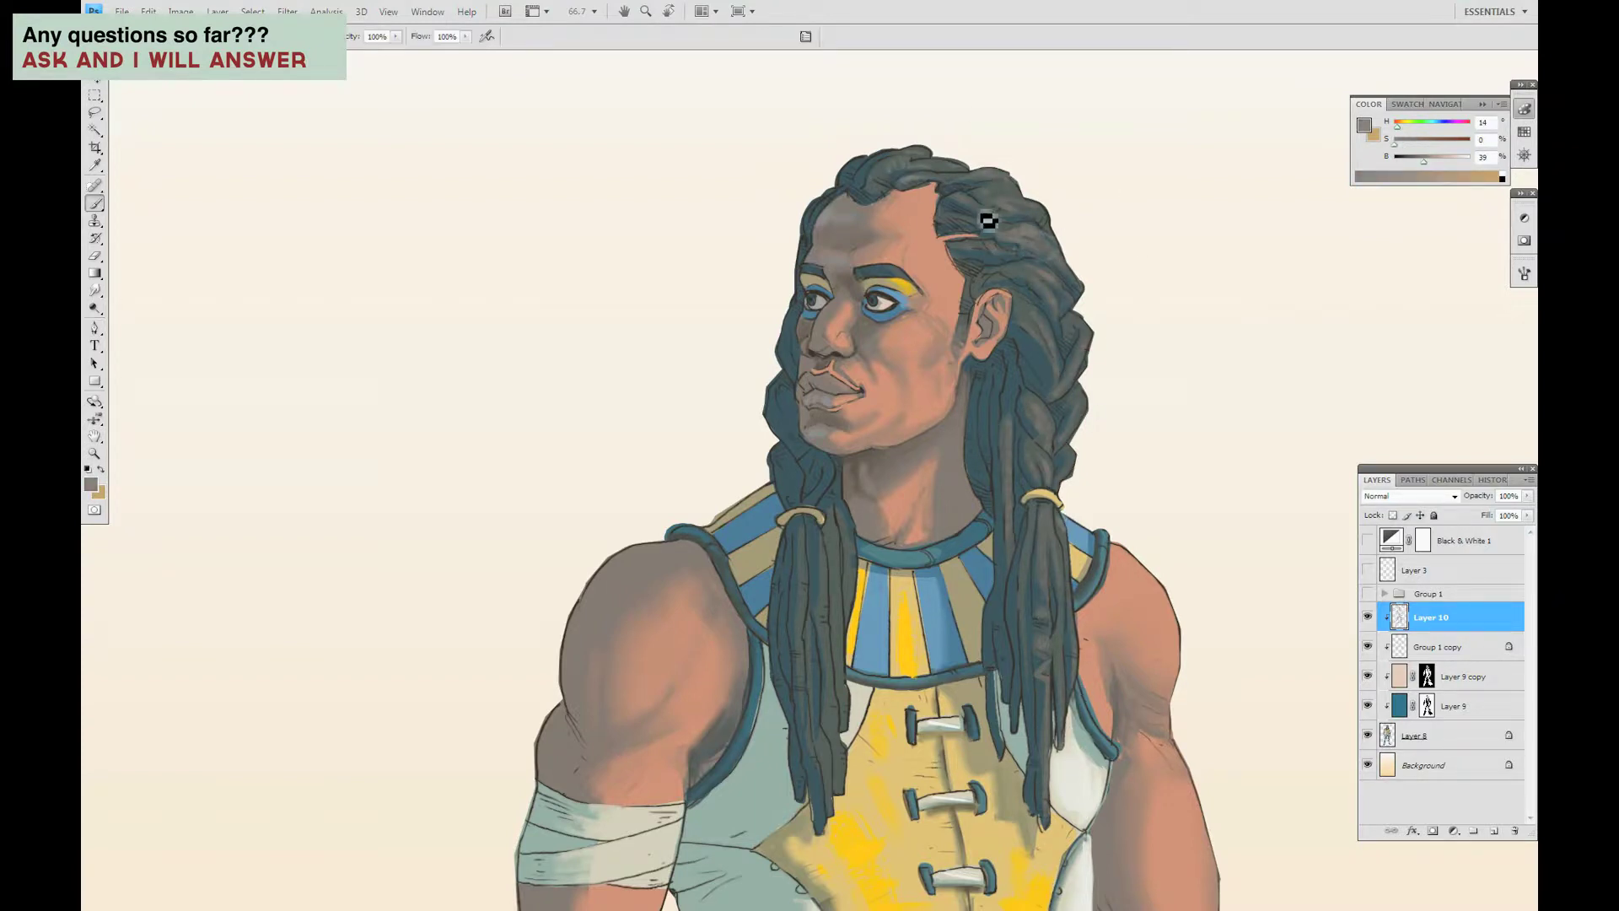
scroll(835, 639, "down", 3)
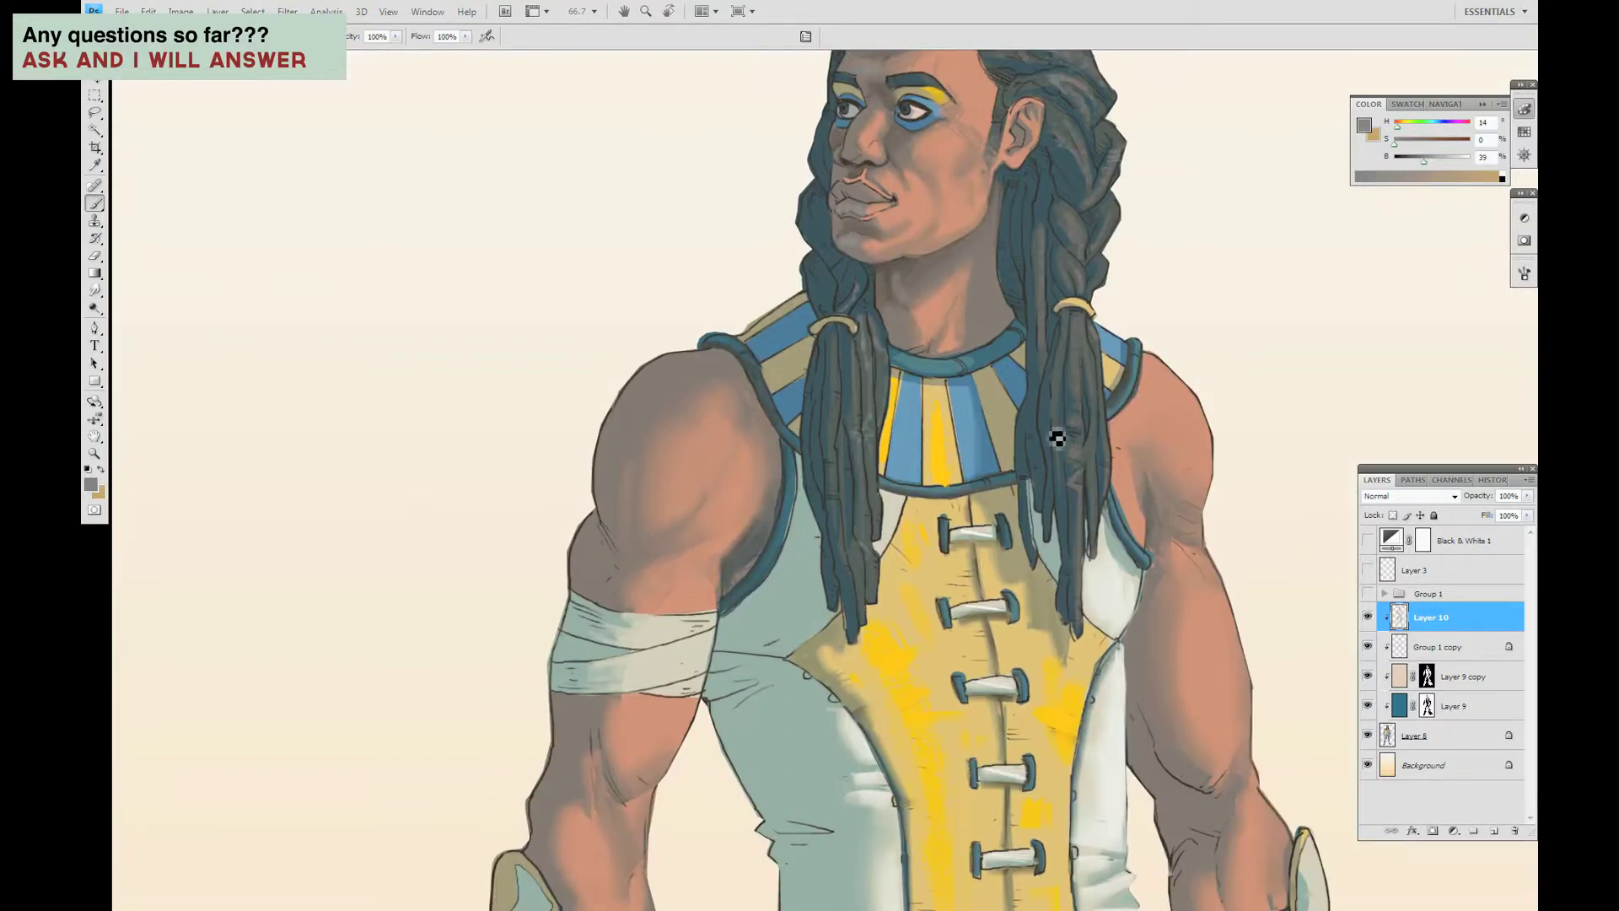
Darken the gaps between the hanging dreadlocks on both sides of the neck with a sampled near-black tone.
left_click(1083, 449, "alt")
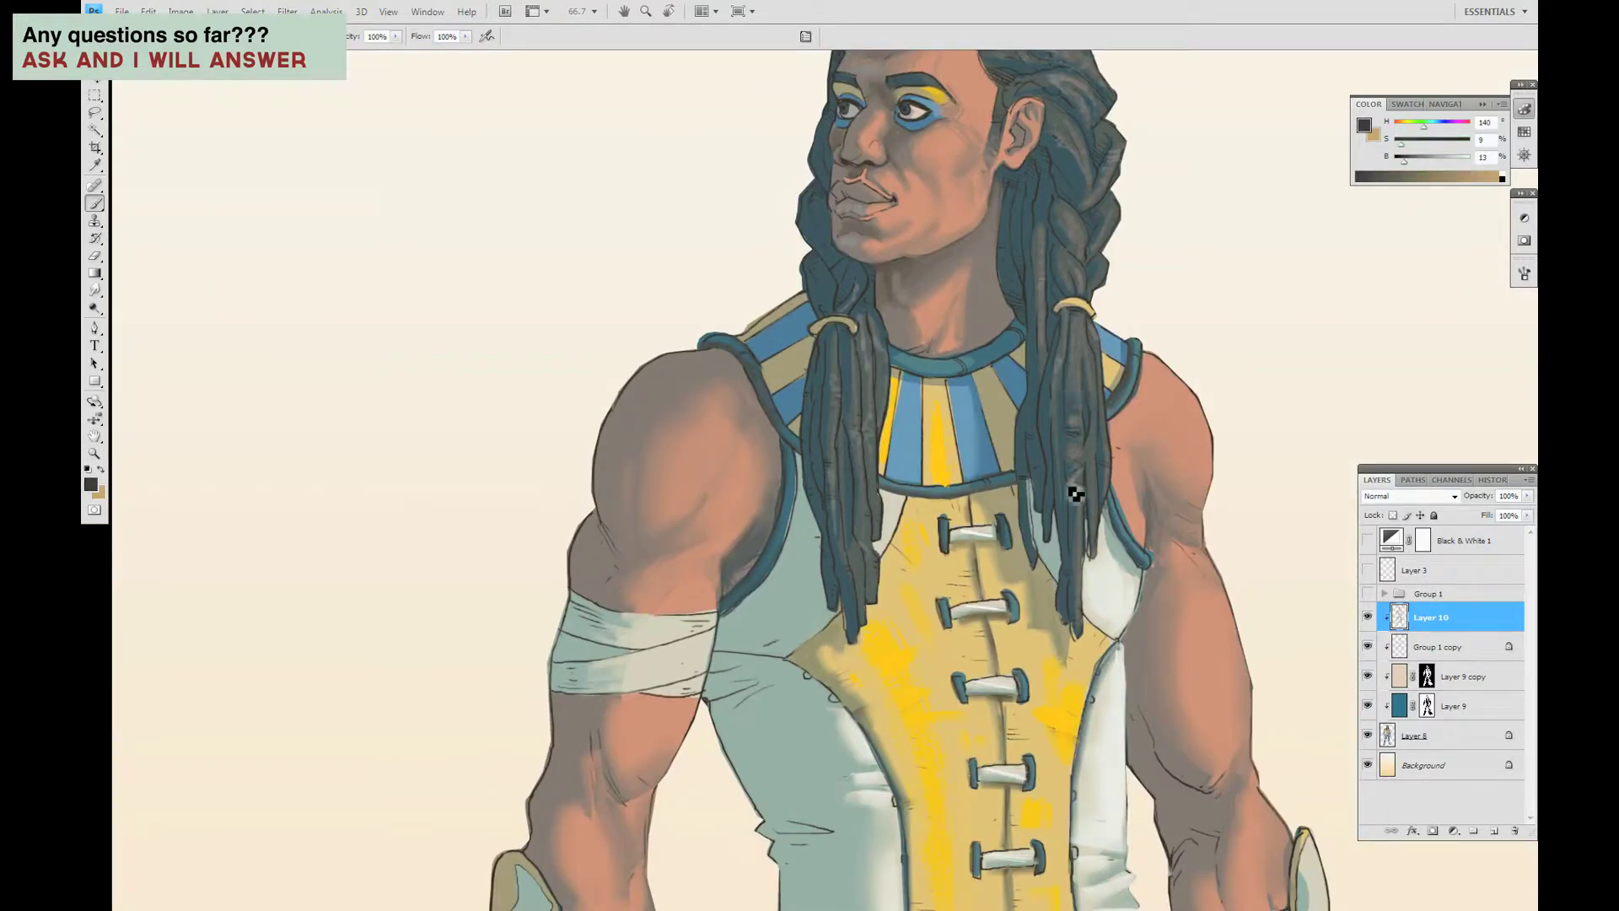
left_click_drag(1093, 226, 1087, 316)
left_click_drag(859, 428, 850, 565)
left_click_drag(811, 454, 815, 490)
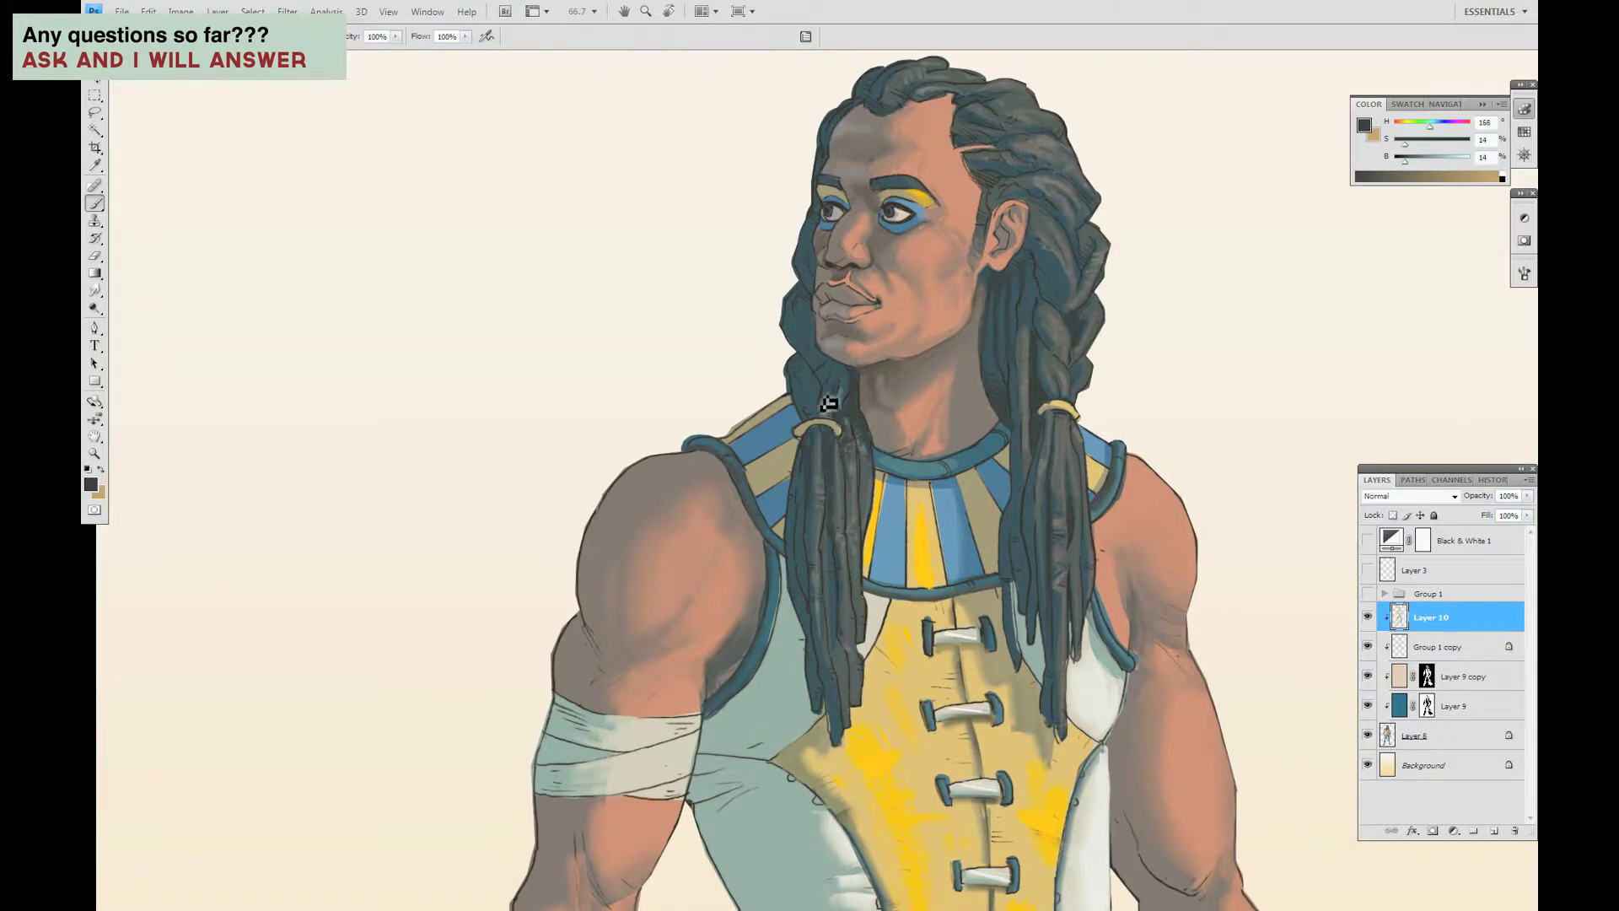
left_click_drag(721, 368, 843, 518)
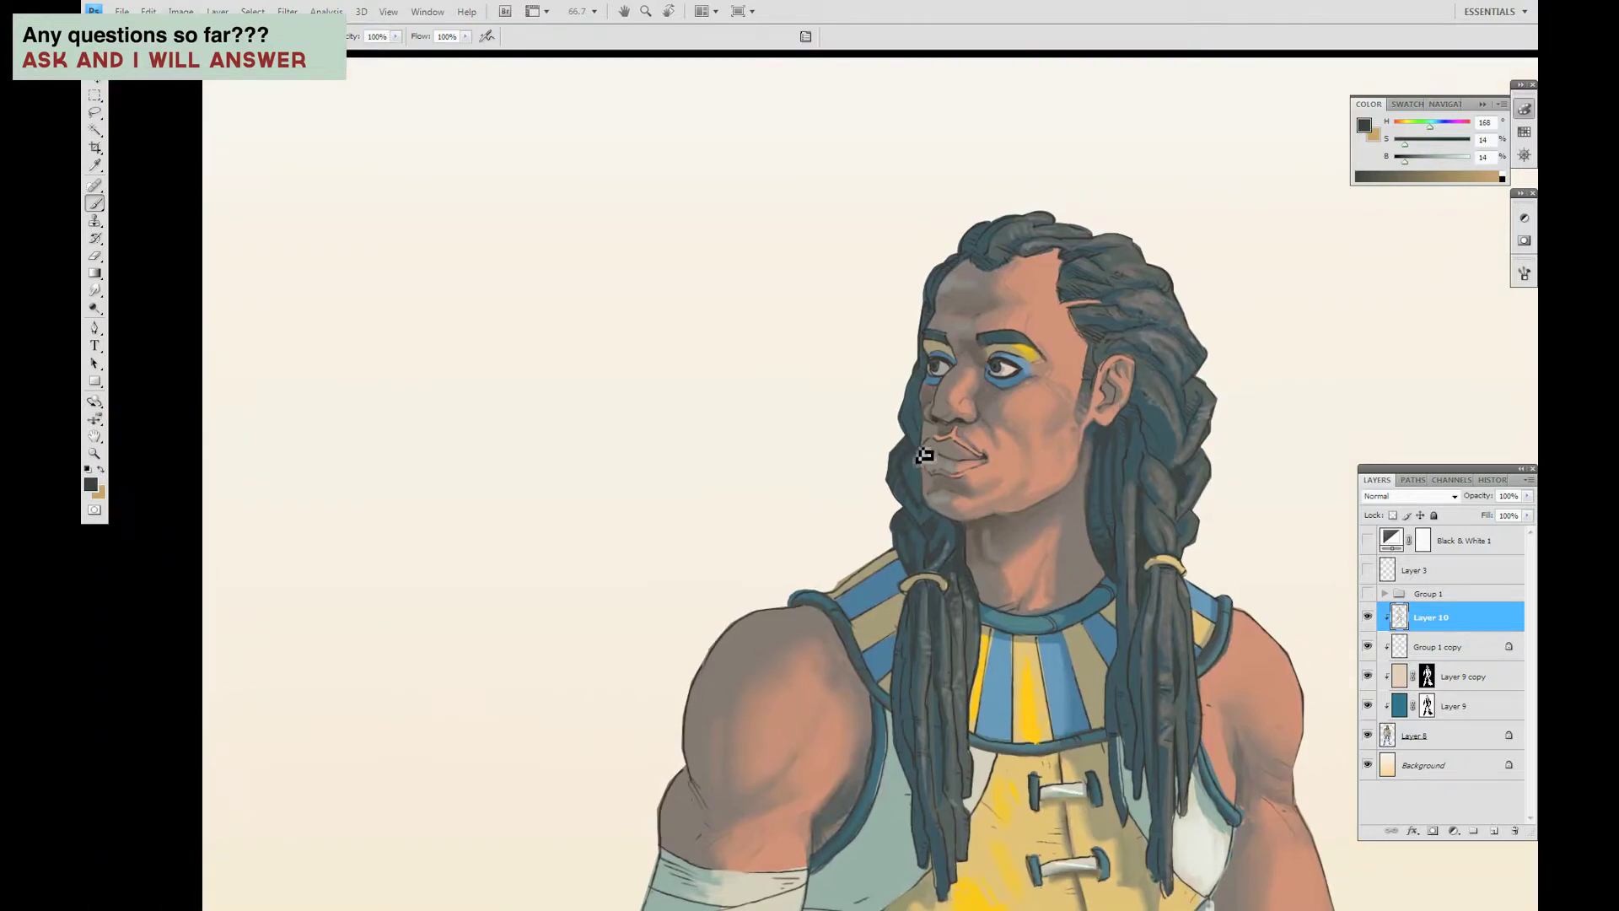
Paint the lips with sampled dark brown and grey tones, covering the upper lip's outline and the mouth corner.
key("ctrl+plus")
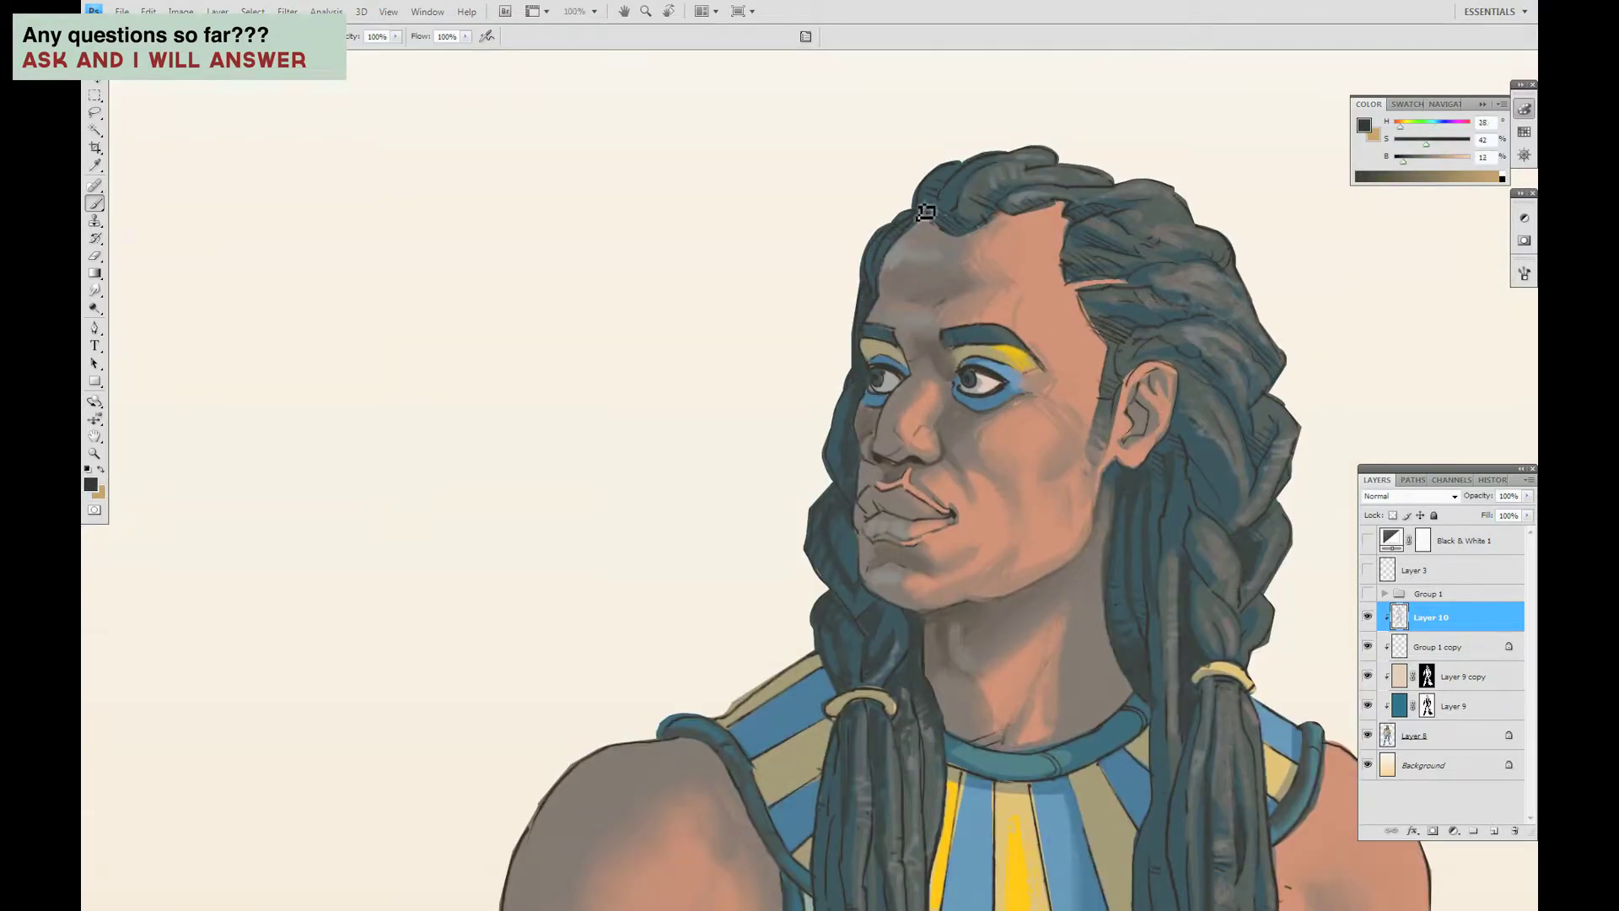
left_click(898, 475, "alt")
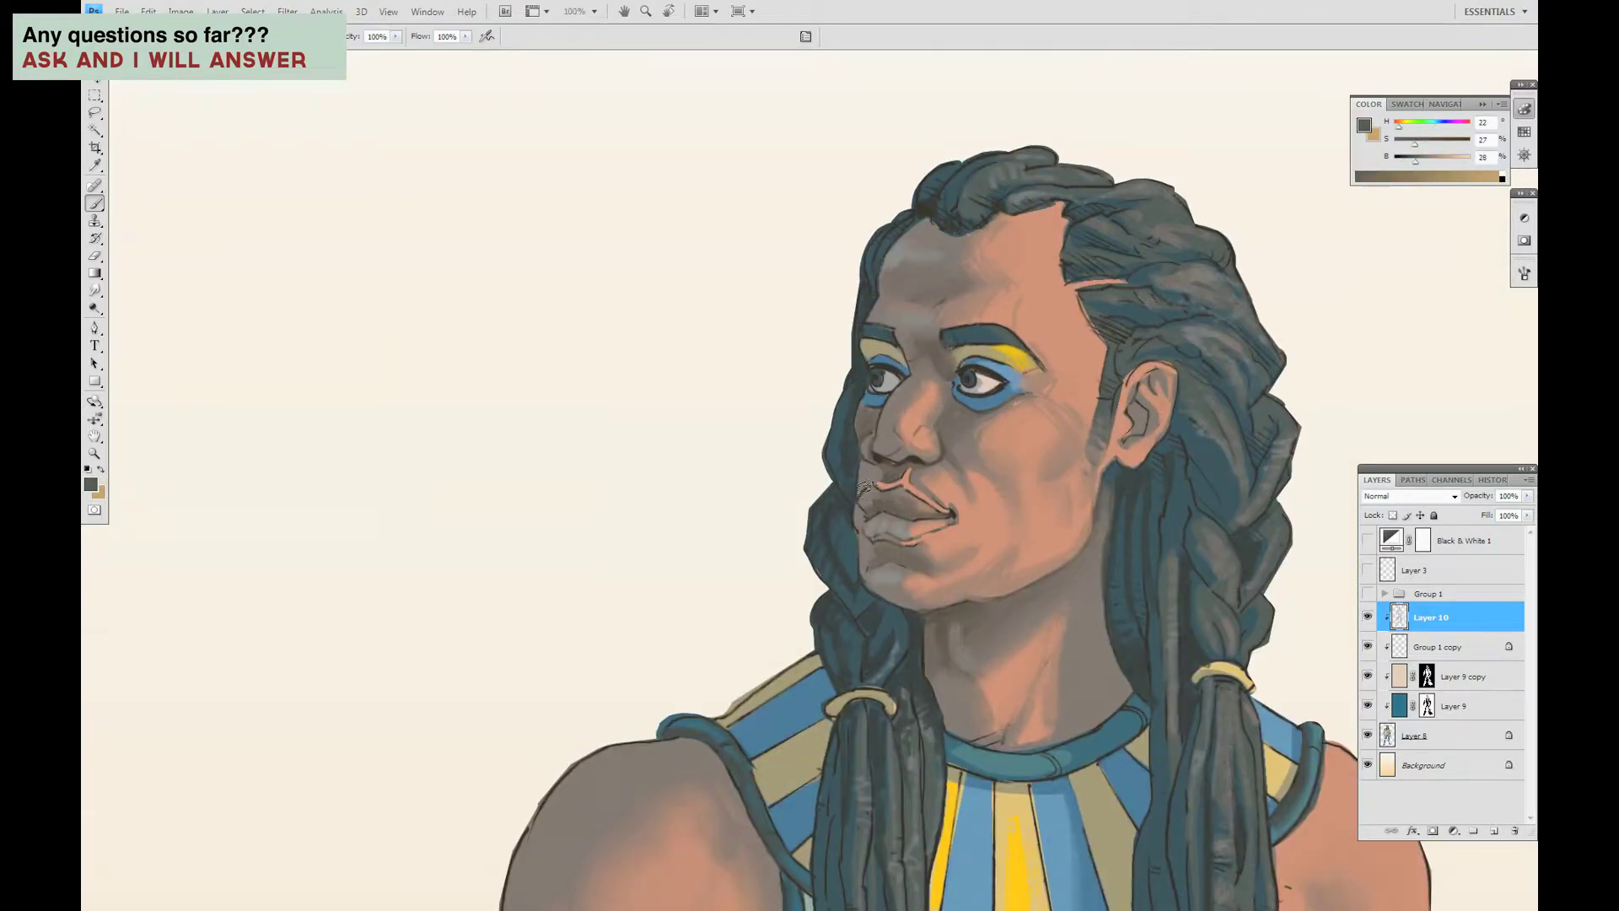
left_click(856, 495, "alt")
left_click(877, 498, "alt")
left_click(936, 497, "alt")
left_click(951, 488, "alt")
left_click(936, 499, "alt")
left_click(958, 517, "alt")
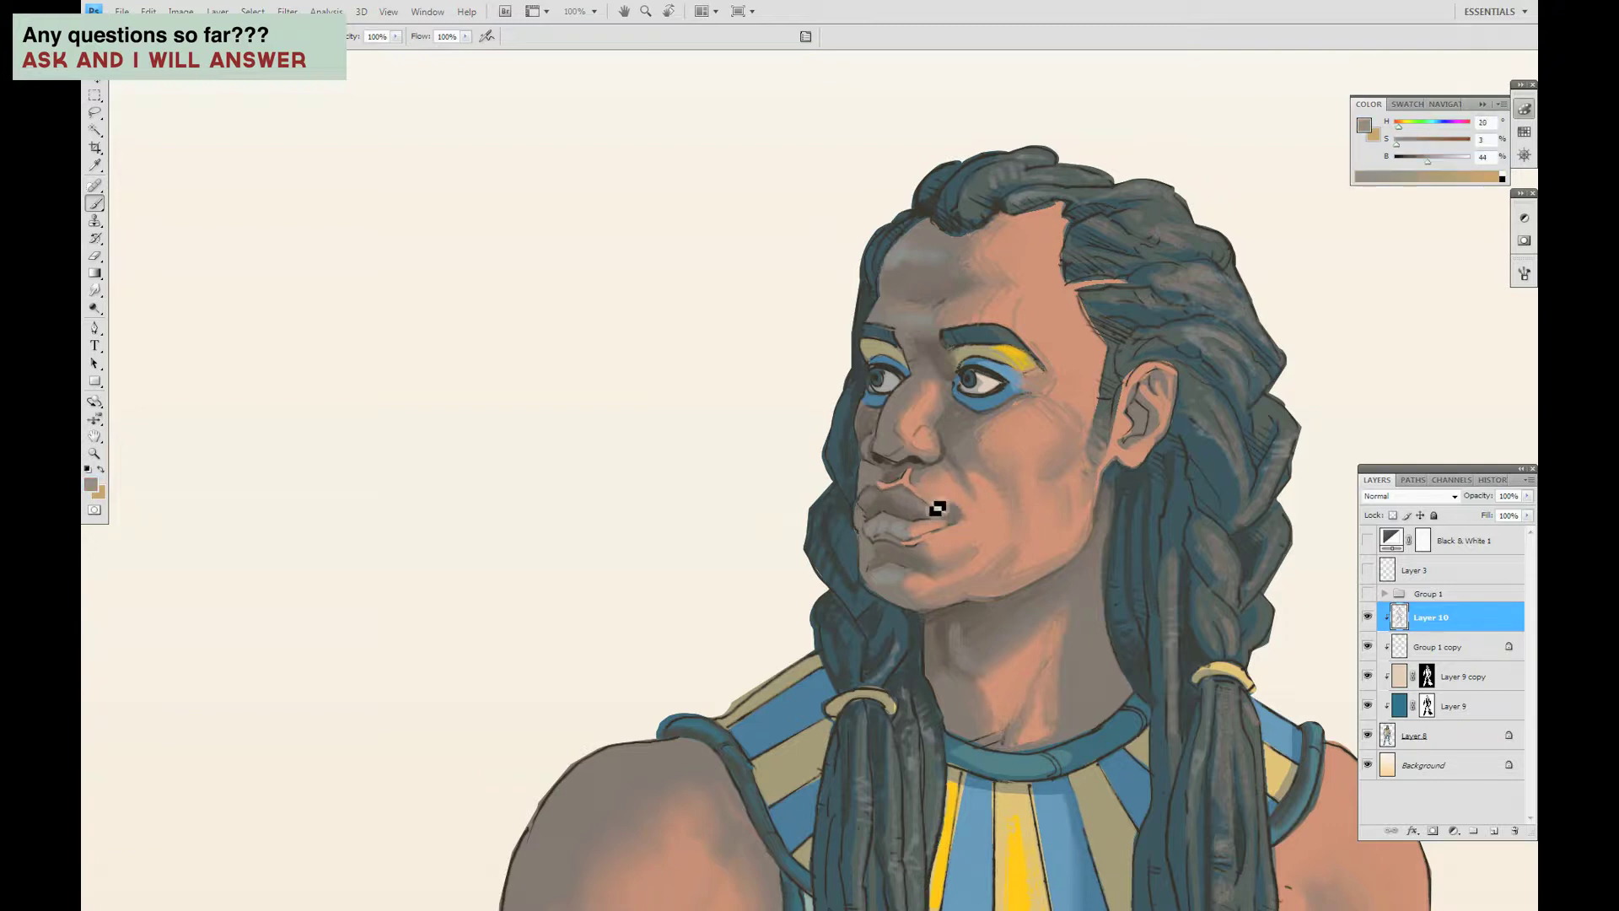
Blend the upper lip's edge and shade the area beneath the nose with sampled brown tones.
left_click(921, 467, "alt")
left_click(911, 488, "alt")
left_click(922, 484, "alt")
left_click(877, 490, "alt")
left_click(886, 459, "alt")
left_click(885, 453, "alt")
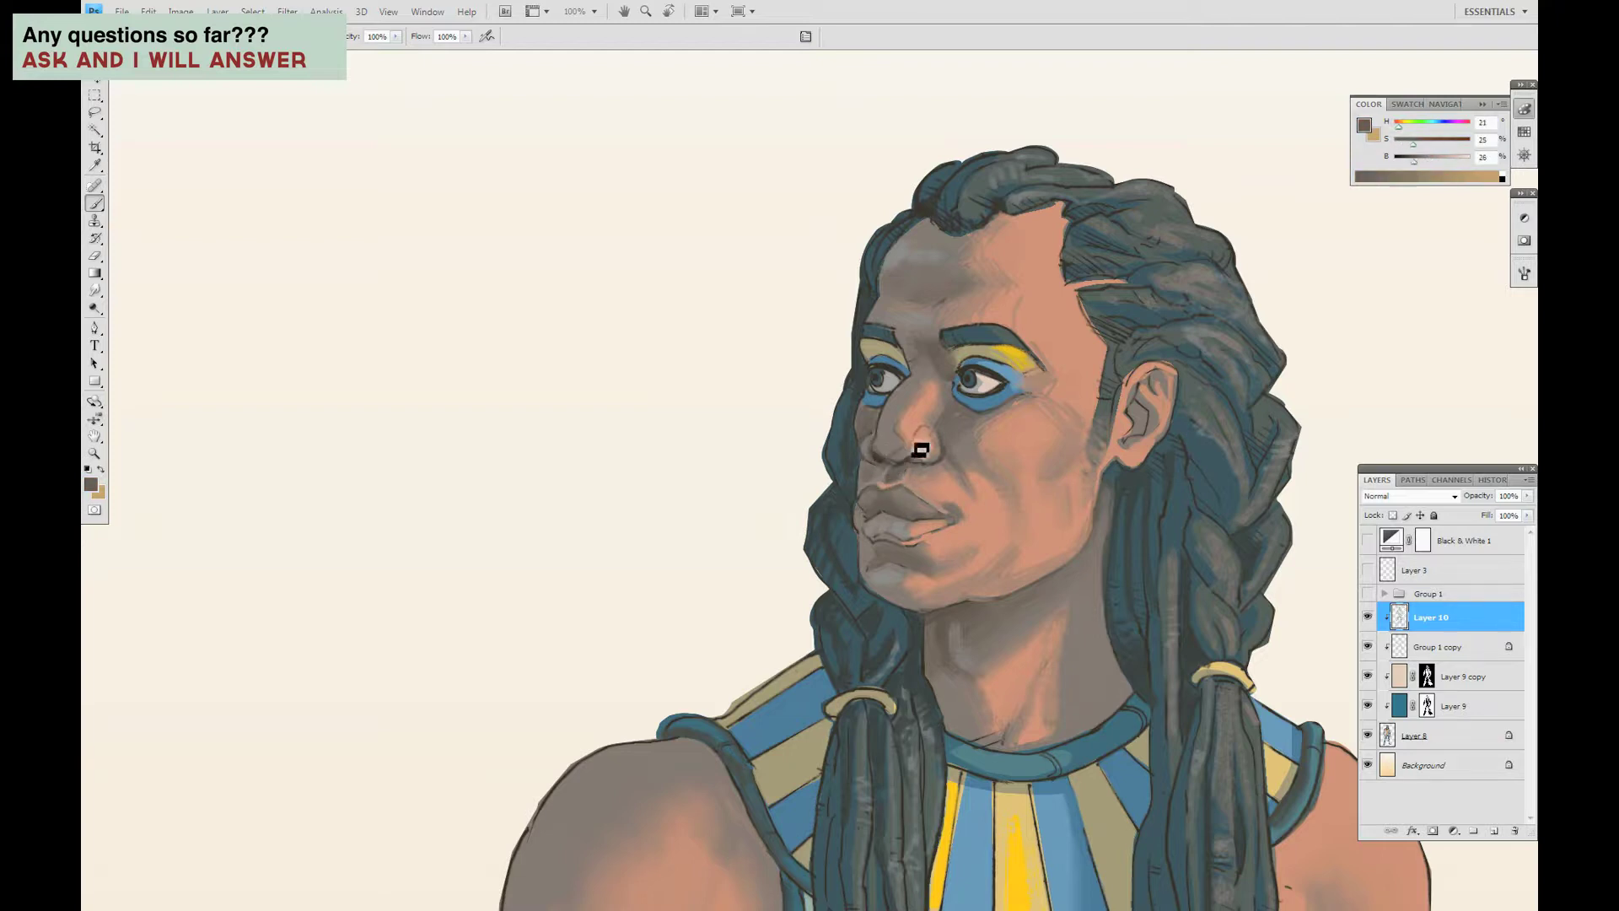
Refine the nose bridge and inner eye area with sampled grey-brown tones.
left_click(905, 366, "alt")
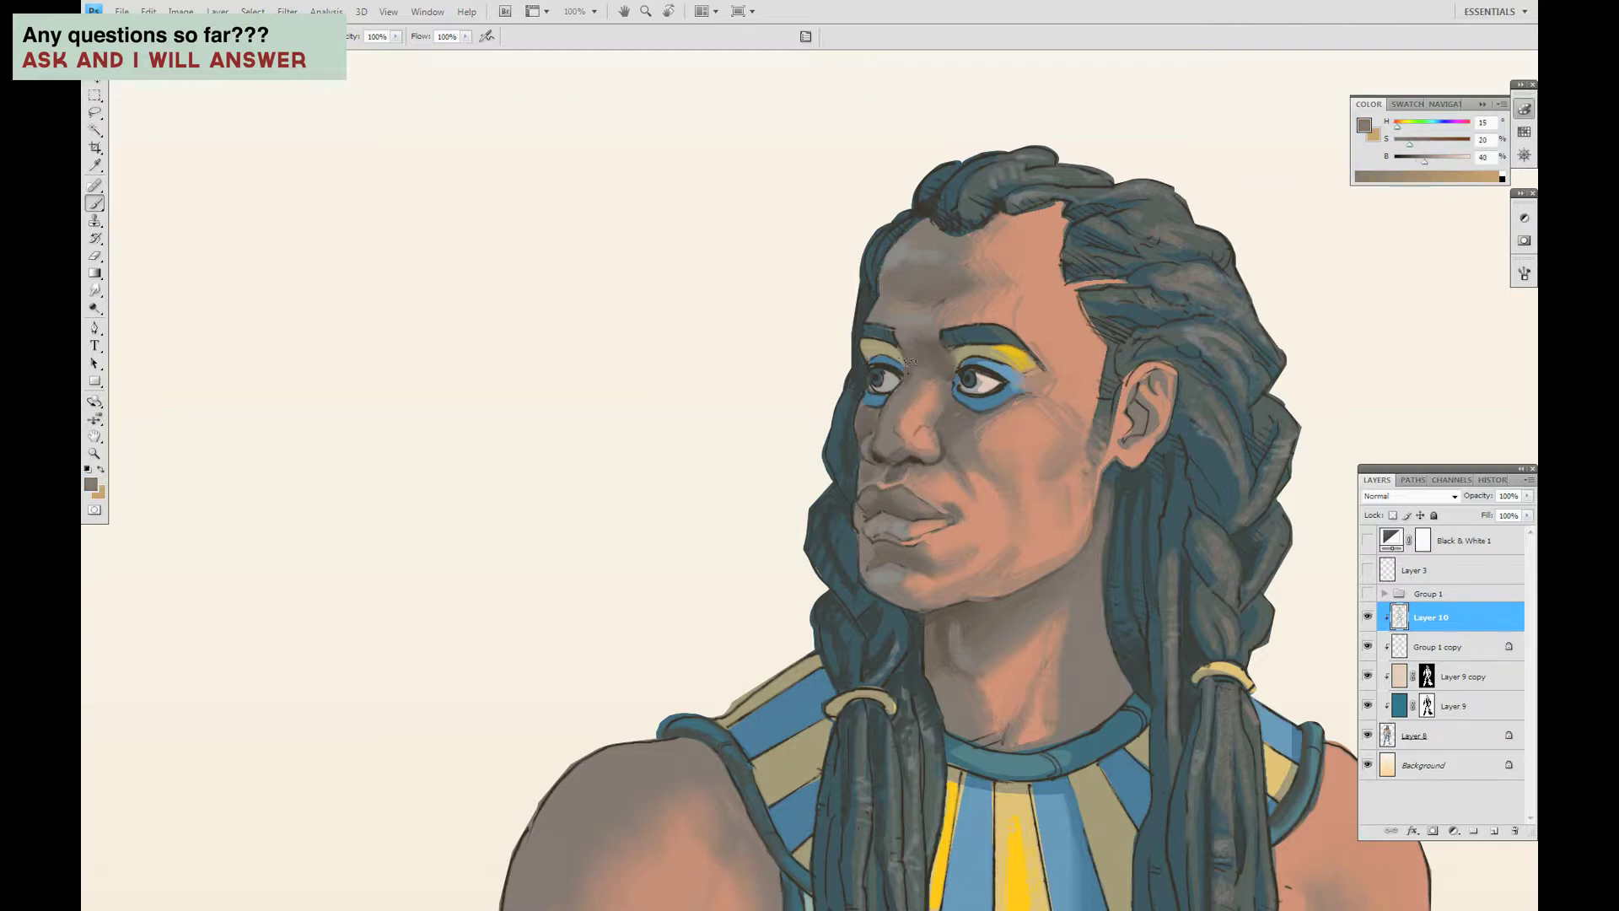
left_click(906, 323, "alt")
left_click(900, 364, "alt")
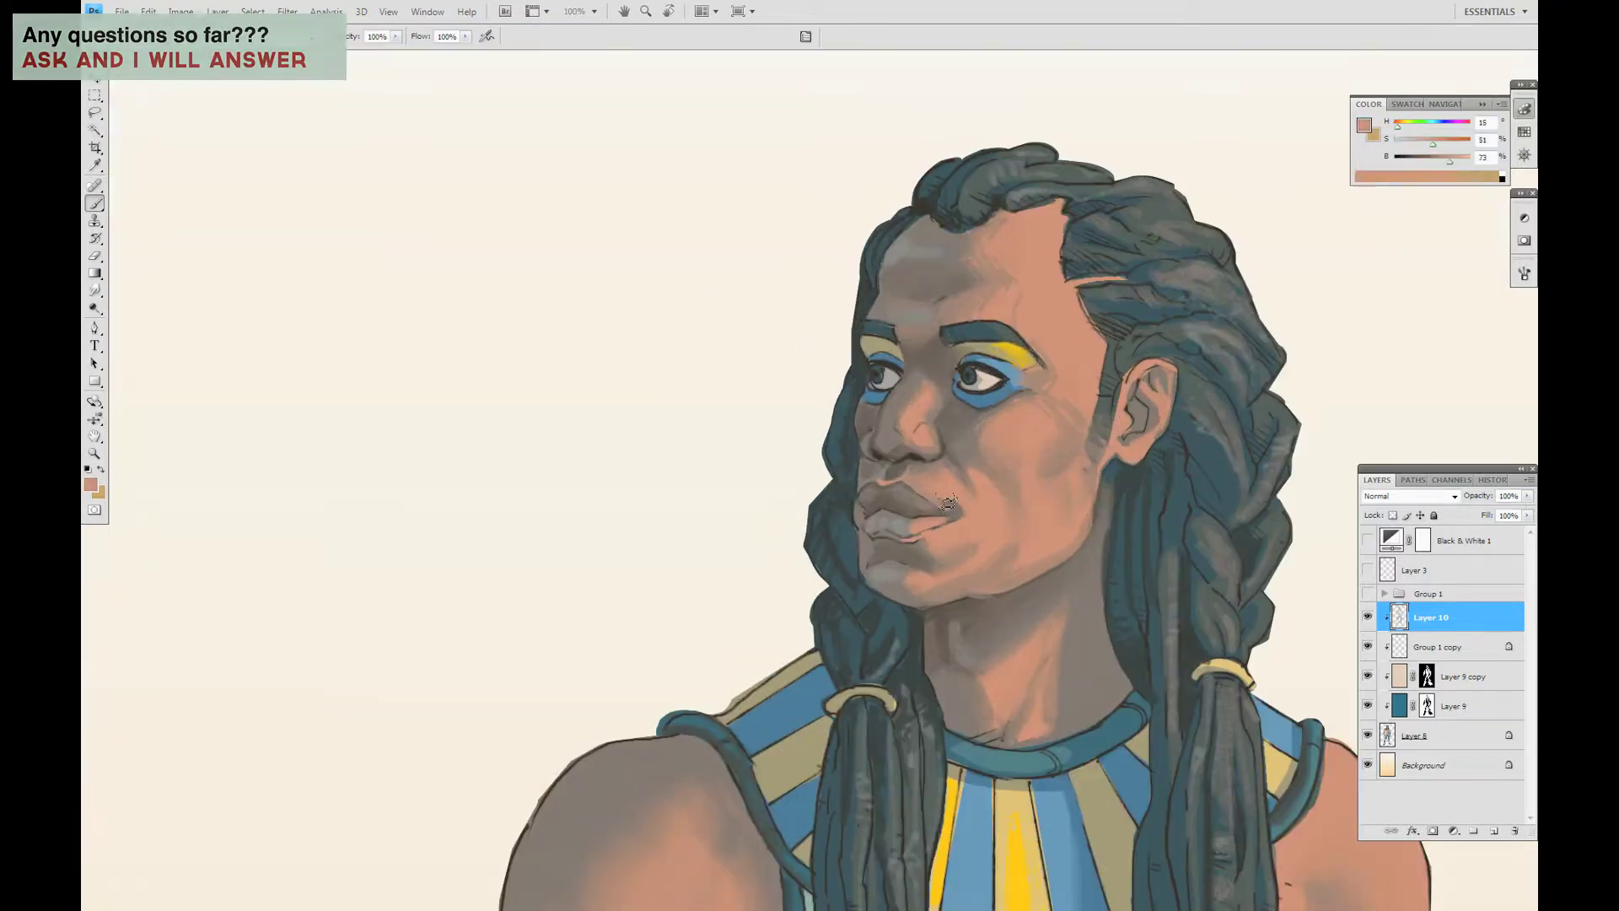
Blend the mouth corner and lower jawline with sampled skin tones.
left_click(966, 514, "alt")
left_click(1020, 597, "alt")
left_click(1012, 590, "alt")
Paint dark separations through the swept-back braids and touch up the hairline along the forehead.
key("ctrl+minus")
key("ctrl+plus")
left_click(1248, 430, "alt")
mouse_move(1214, 362)
left_mouse_down()
mouse_move(1115, 320)
mouse_move(1091, 342)
left_mouse_up()
left_click_drag(1245, 283, 1134, 319)
mouse_move(1161, 240)
left_mouse_down()
mouse_move(1124, 262)
mouse_move(1156, 274)
left_mouse_up()
left_click_drag(1235, 228, 1176, 266)
mouse_move(1163, 187)
left_mouse_down()
mouse_move(1079, 215)
mouse_move(1007, 192)
left_mouse_up()
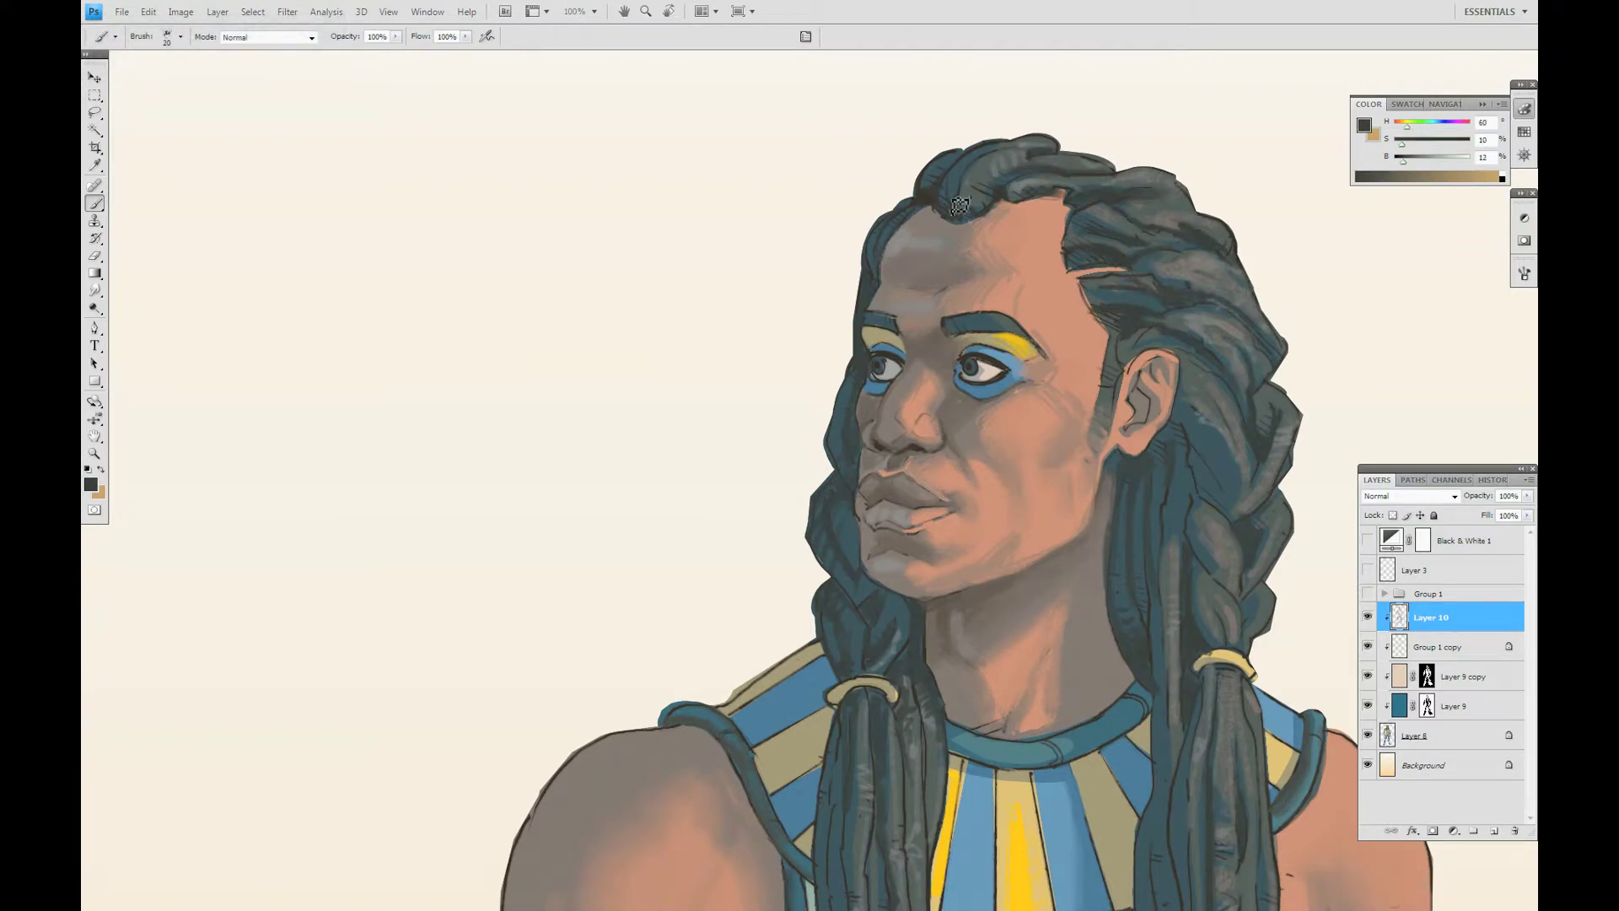
left_click(877, 285, "alt")
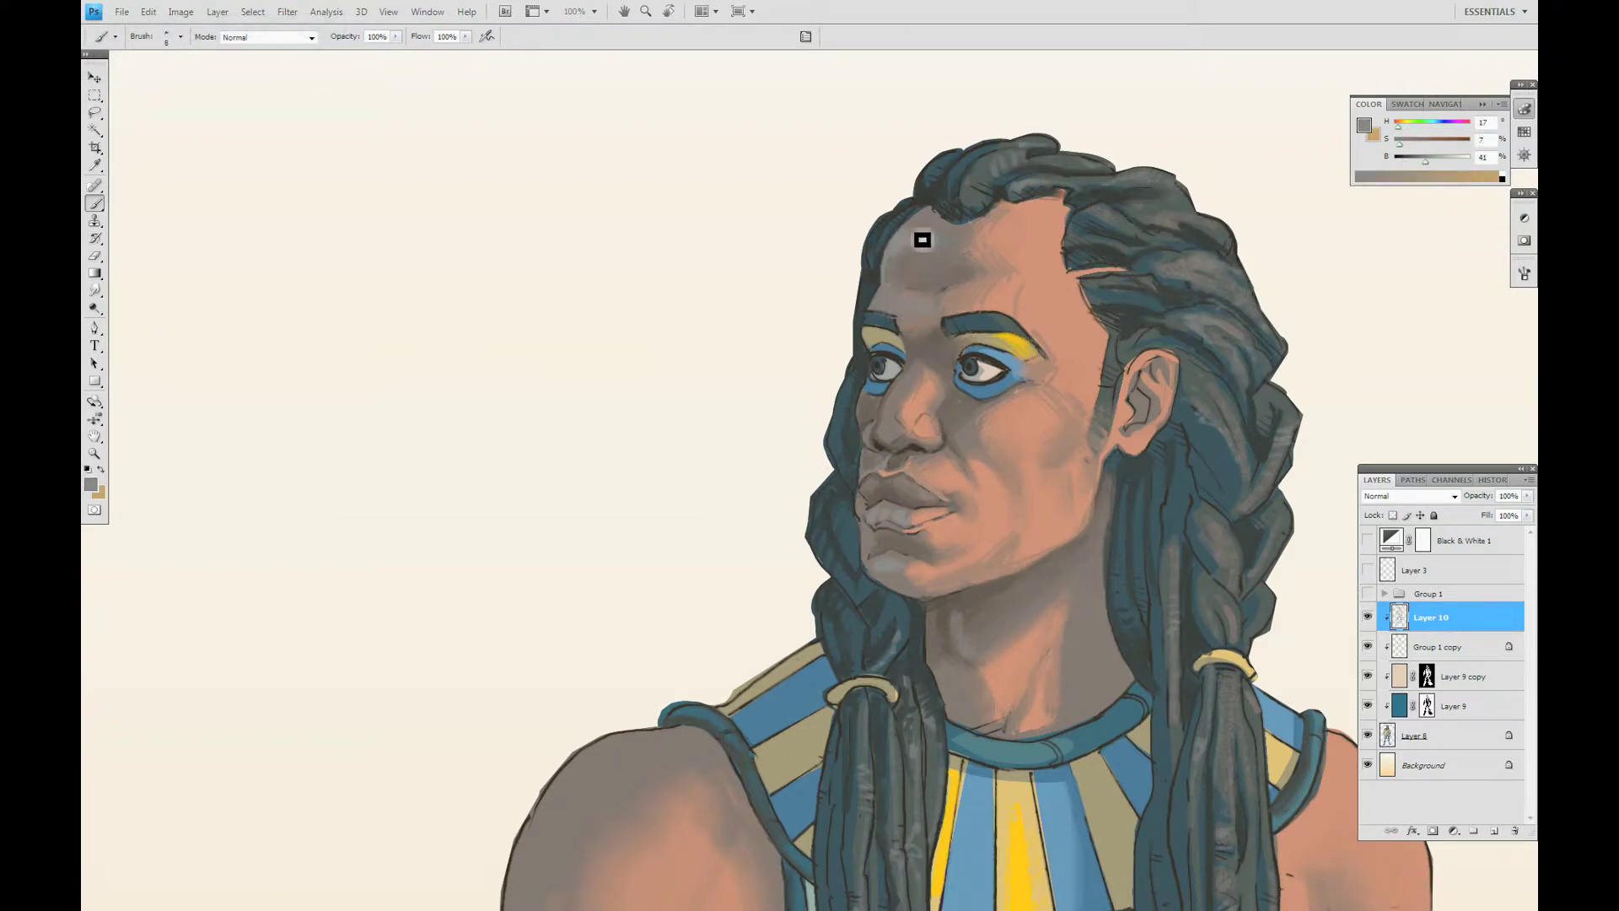
Flip the canvas horizontally and shade the chin and the shadowed side of the mouth with sampled dark brown tones.
key("ctrl+minus")
key("ctrl+minus")
key("ctrl+minus")
key("ctrl+minus")
key("ctrl+minus")
key("ctrl+plus")
key("ctrl+plus")
key("ctrl+plus")
key("ctrl+plus")
left_click(952, 469, "alt")
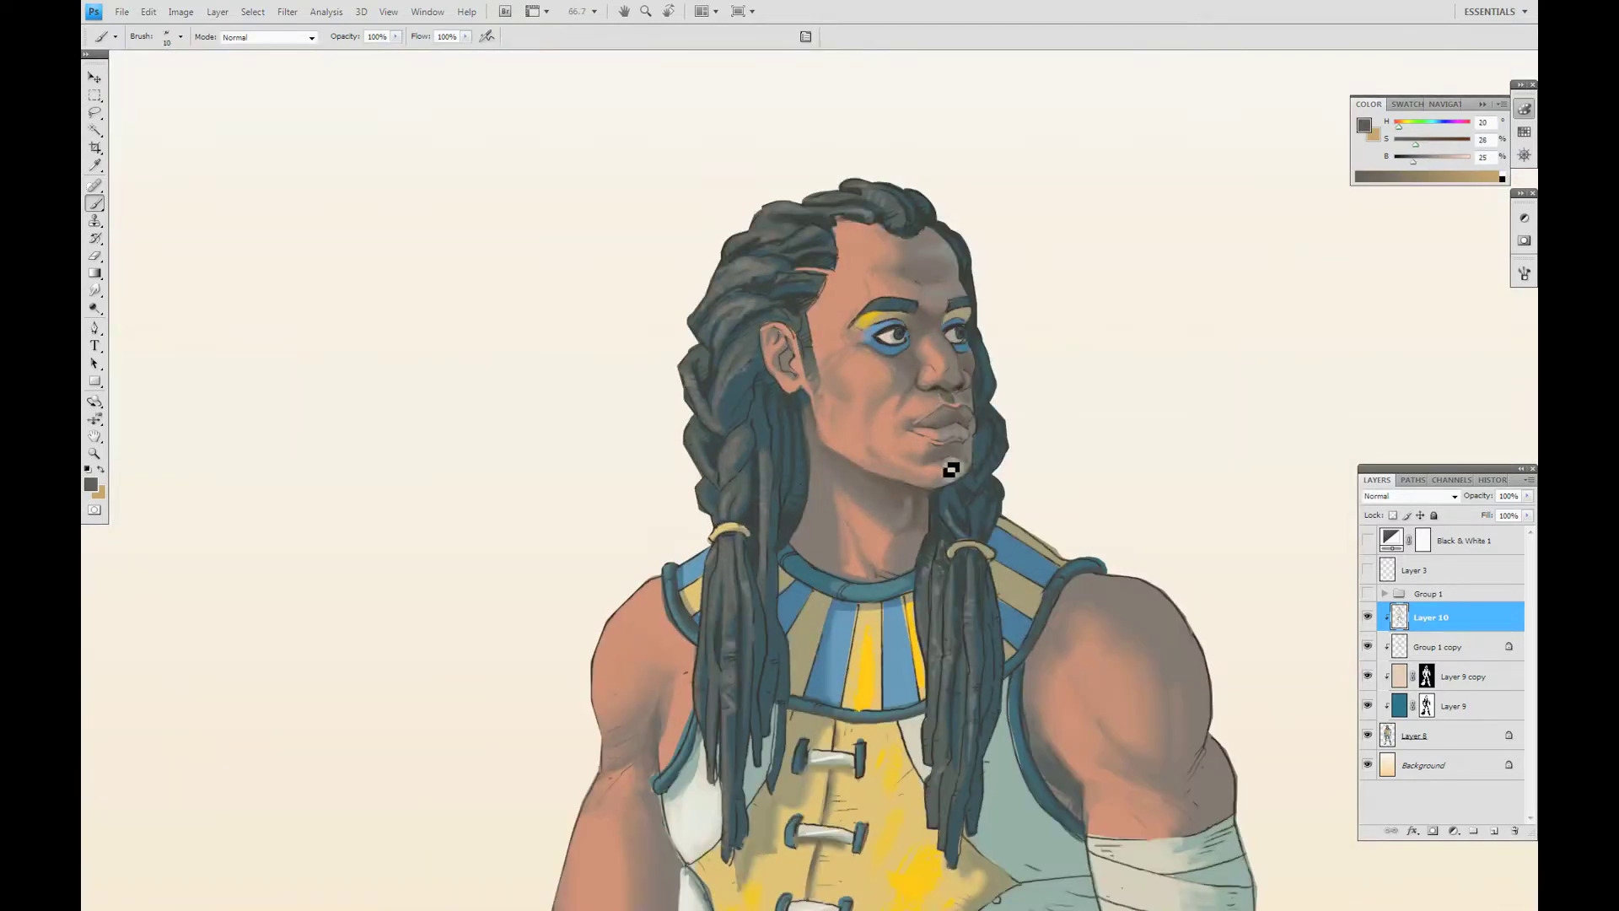
key("bracketright")
left_click(970, 457, "alt")
key("bracketleft")
left_click(970, 371, "alt")
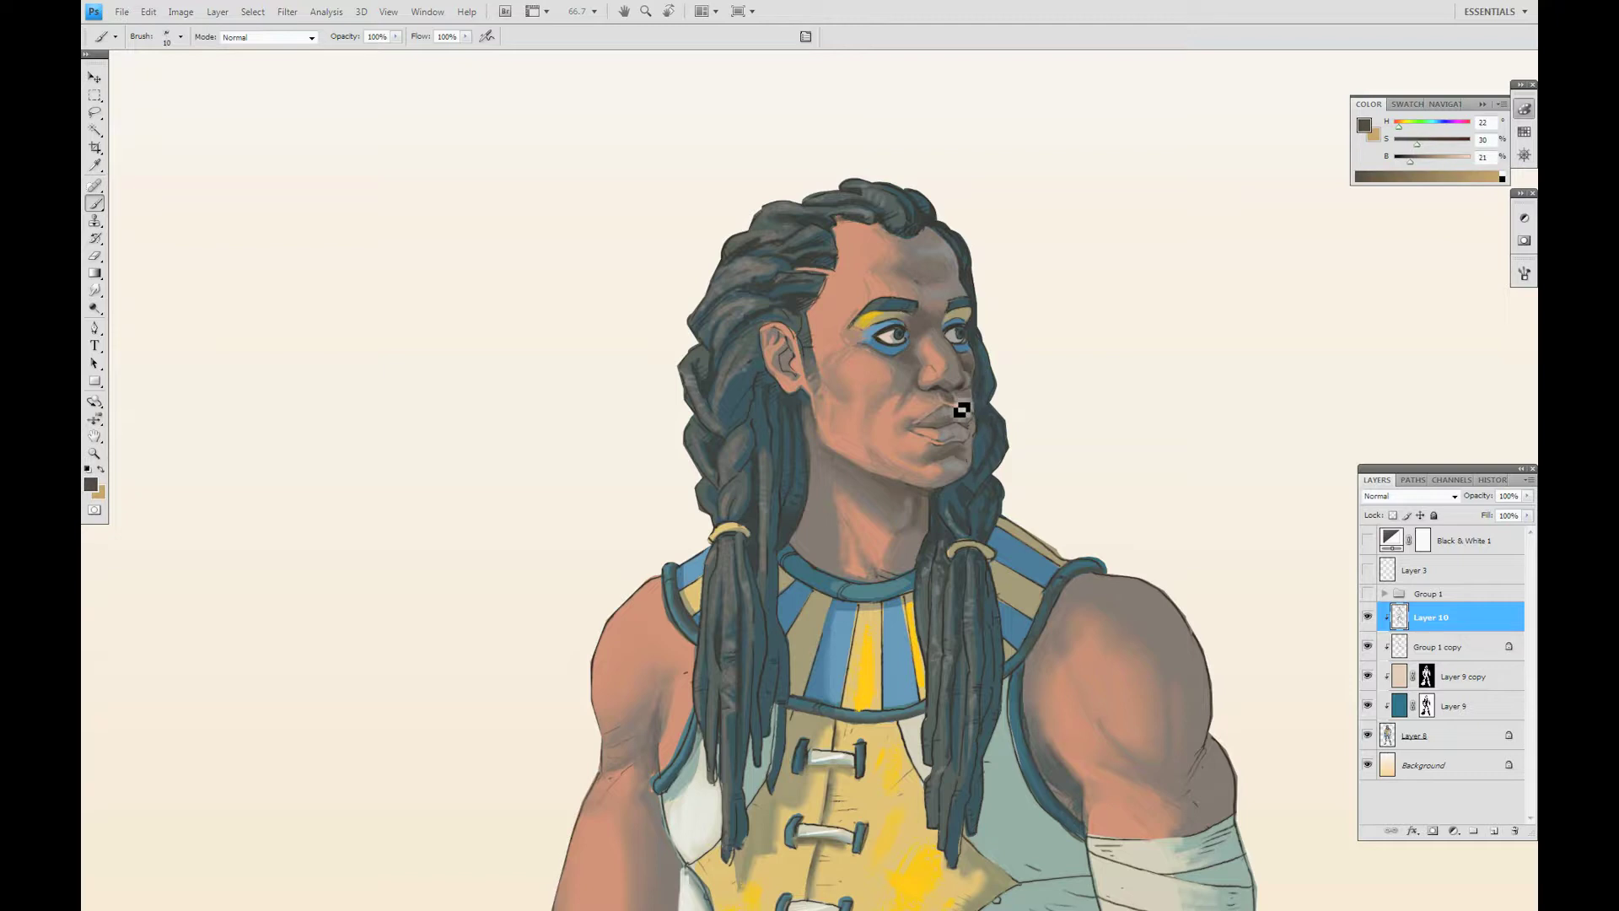
key("bracketleft")
Darken the braids below the chin and the dreadlocks hanging over the collar with sampled near-black brown.
left_click(981, 458, "alt")
left_click(979, 466, "alt")
key("ctrl+minus")
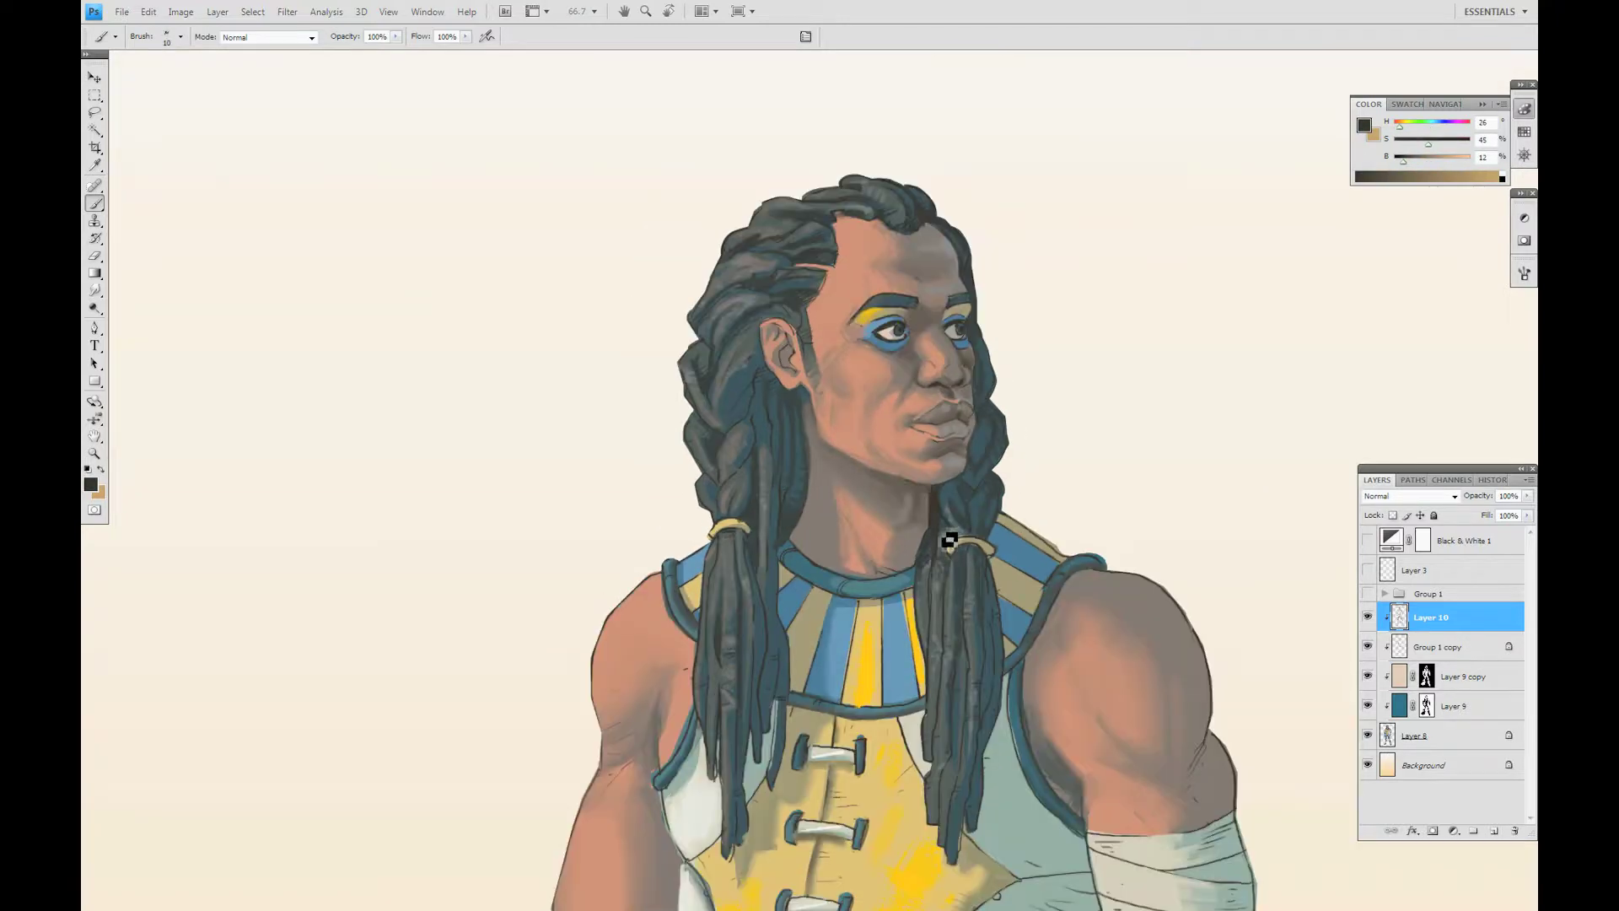
scroll(936, 561, "down", 5)
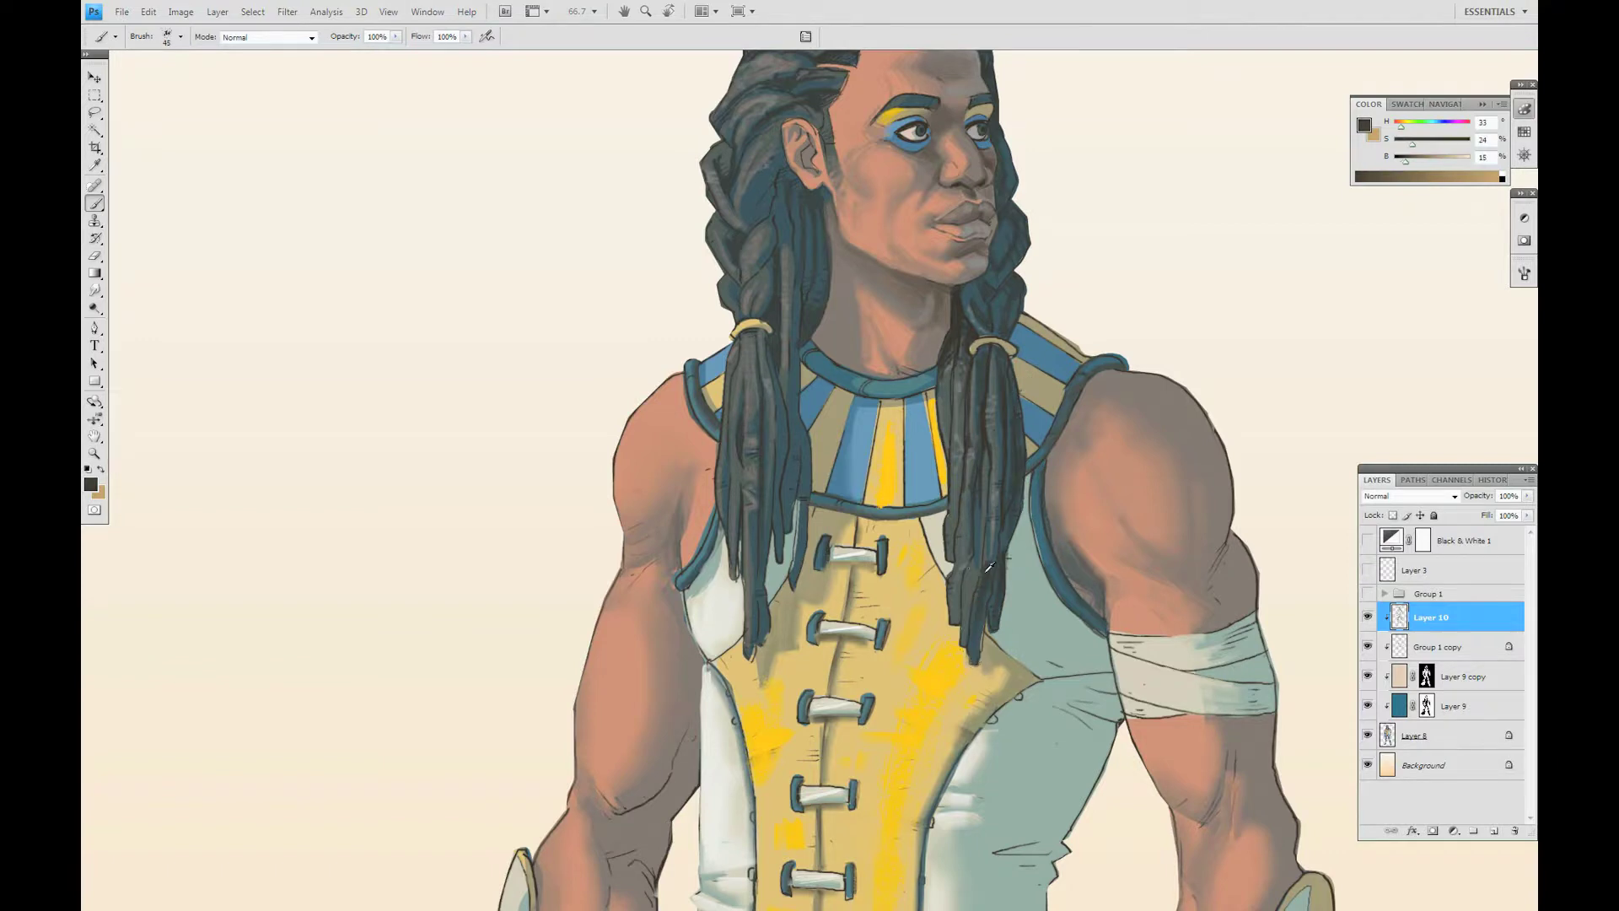
Touch up the nose and lips with sampled dark and light skin tones.
scroll(1008, 554, "up", 5)
scroll(995, 489, "up", 2)
key("ctrl+plus")
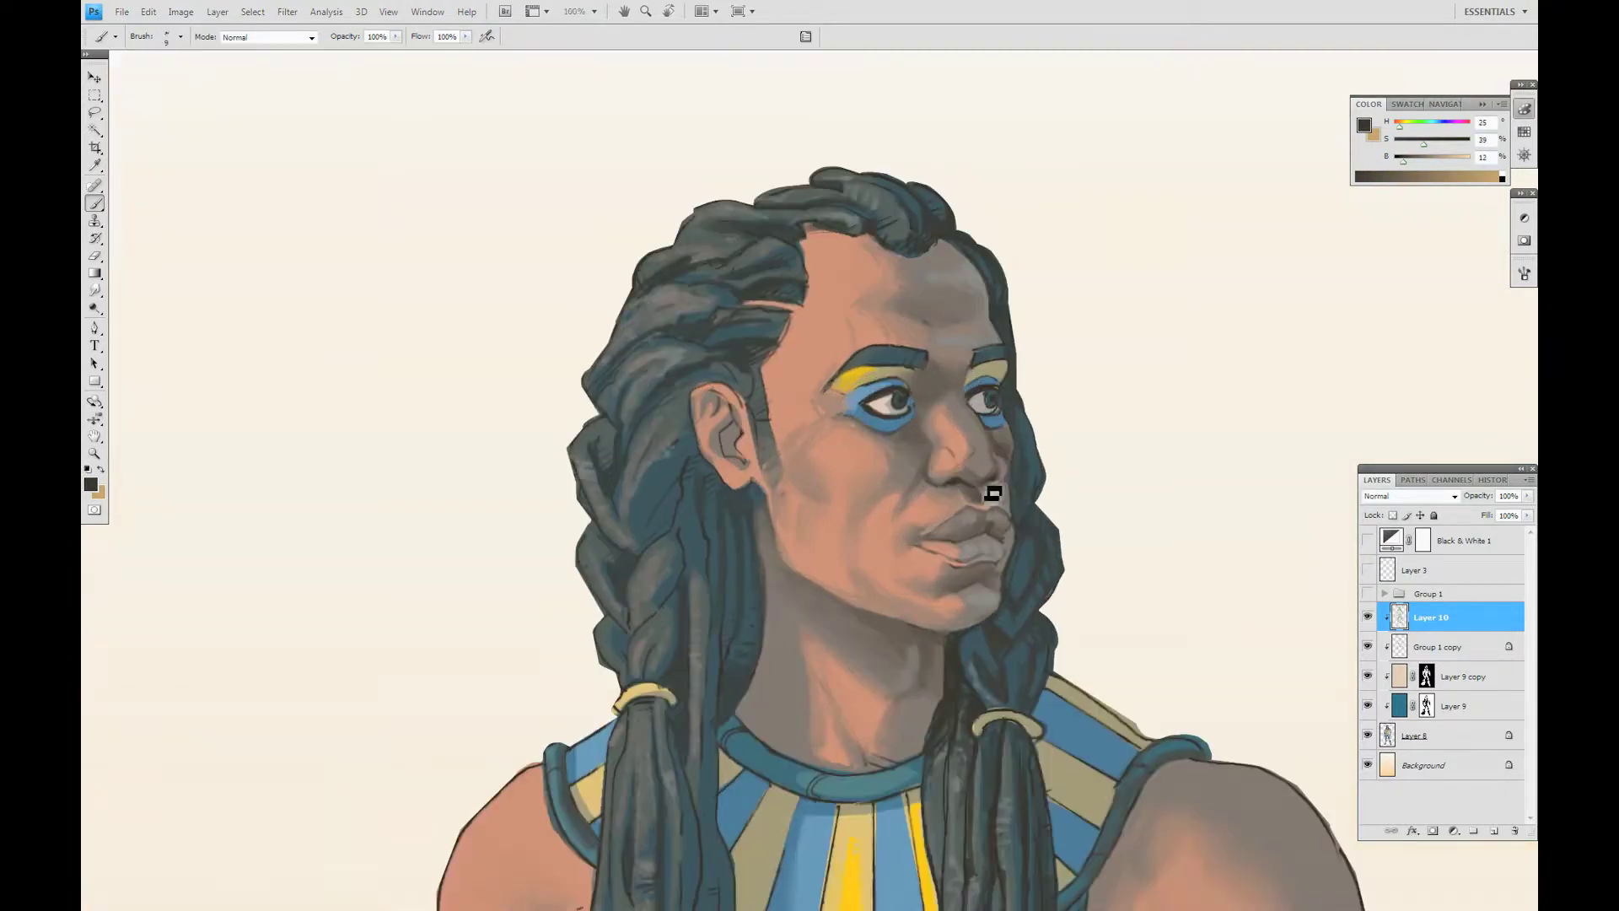
key("ctrl+plus")
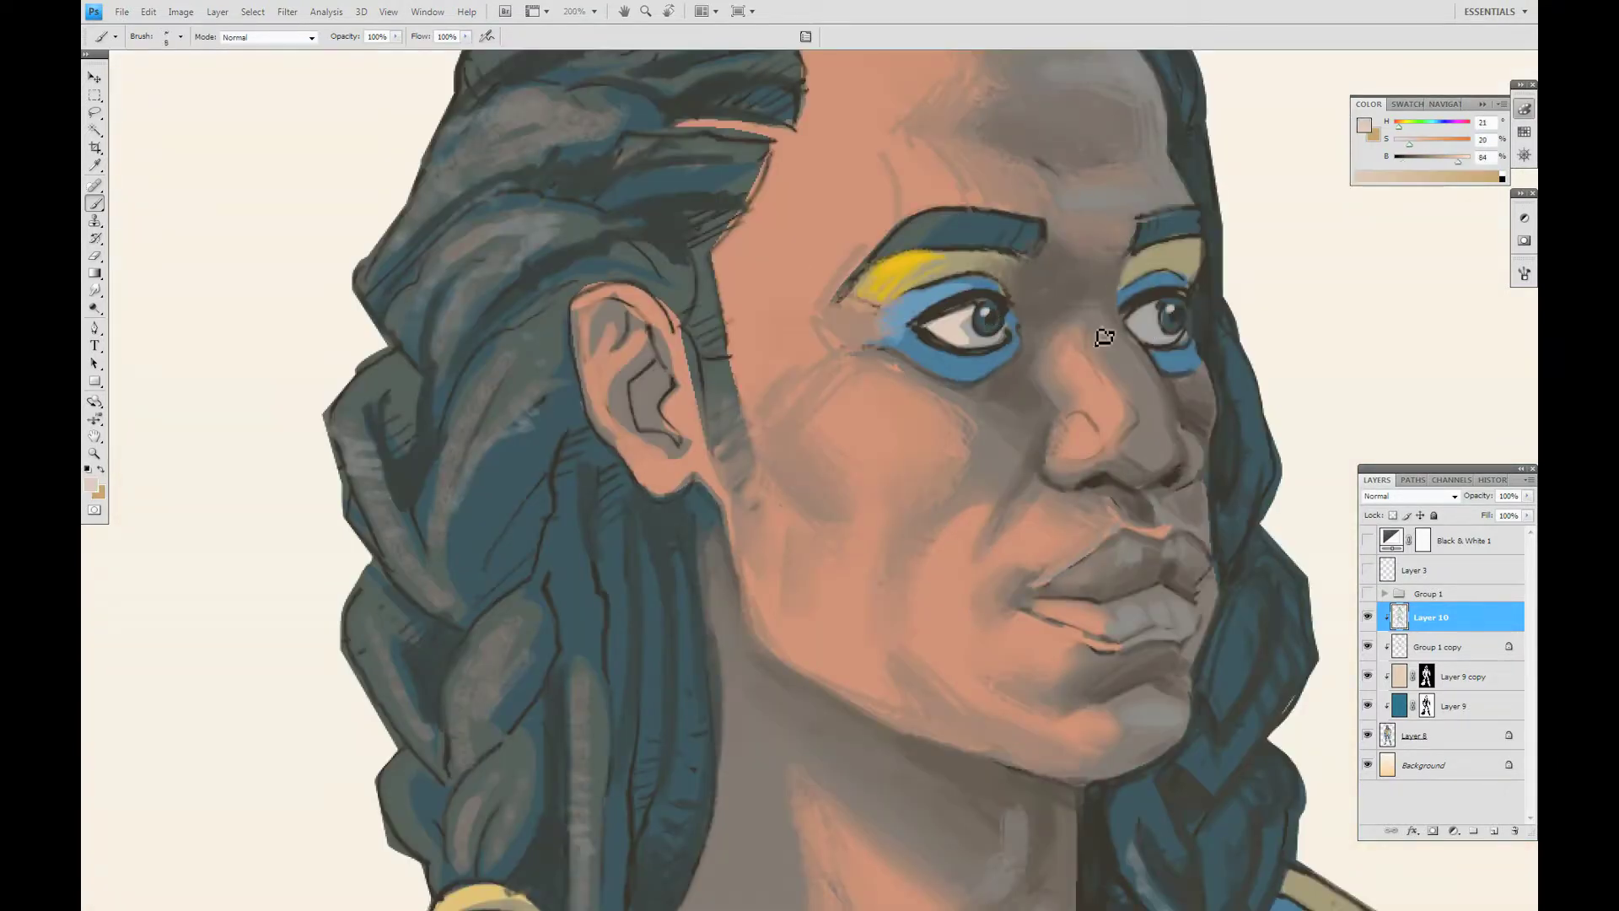
key("ctrl+0")
key("ctrl+plus")
key("ctrl+plus")
key("ctrl+plus")
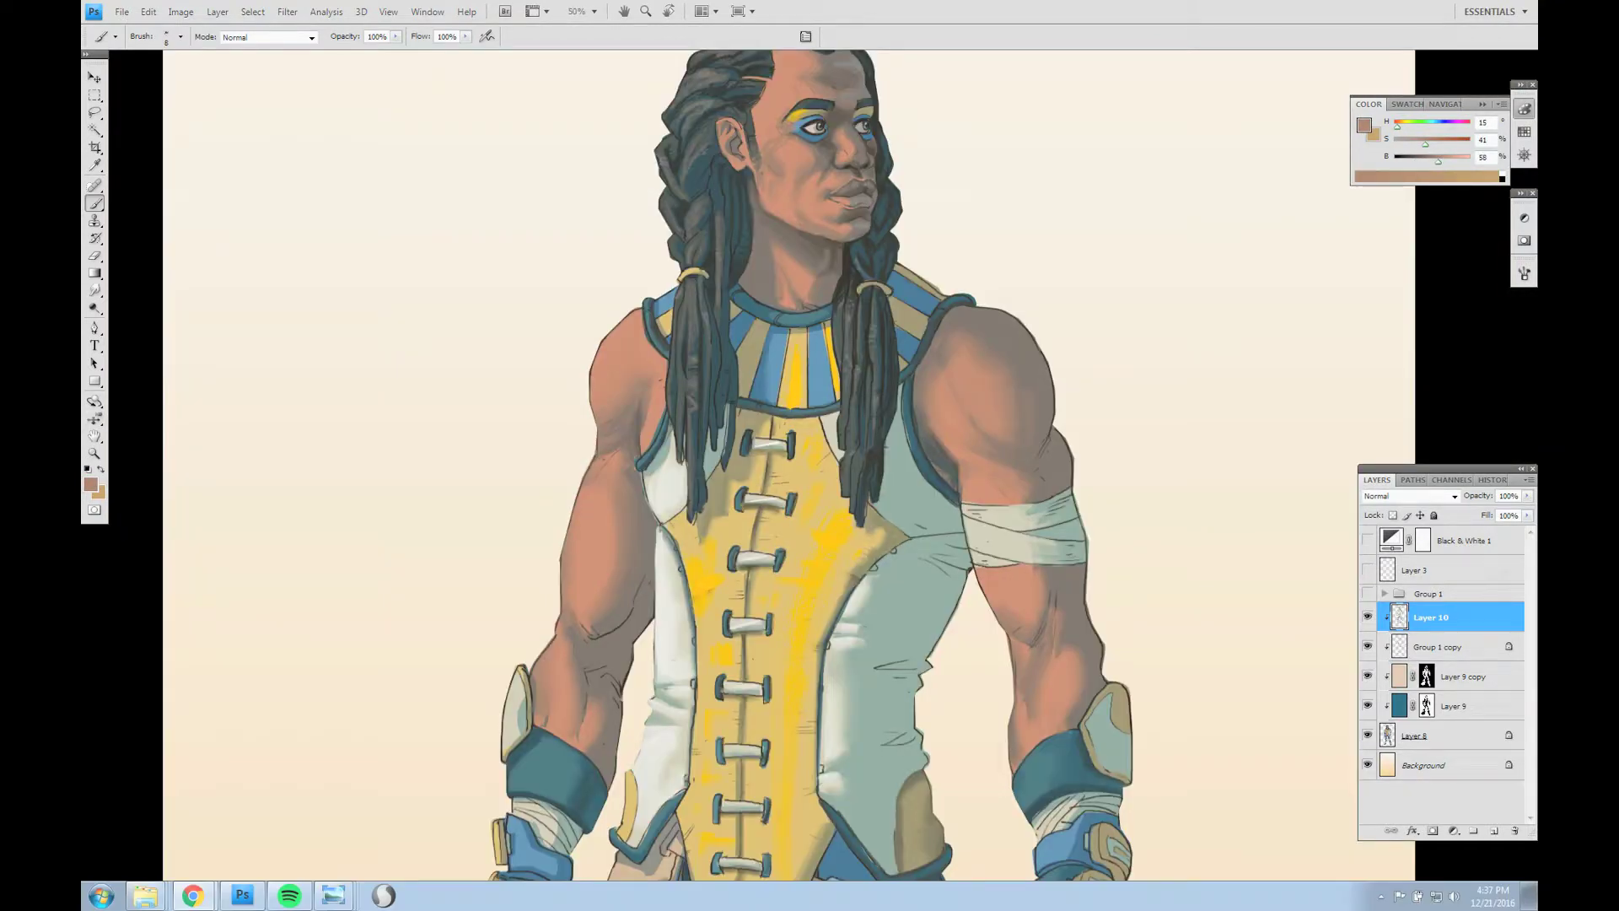
Flip the canvas back and model the bandaged arm's shoulder and biceps with sampled skin tones.
key("ctrl+shift+h")
mouse_move(535, 350)
left_mouse_down()
mouse_move(872, 205)
mouse_move(879, 387)
mouse_move(932, 438)
left_mouse_up()
left_click(879, 387, "alt")
key("bracketright")
left_click(935, 441, "alt")
key("bracketleft")
key("bracketleft")
key("bracketleft")
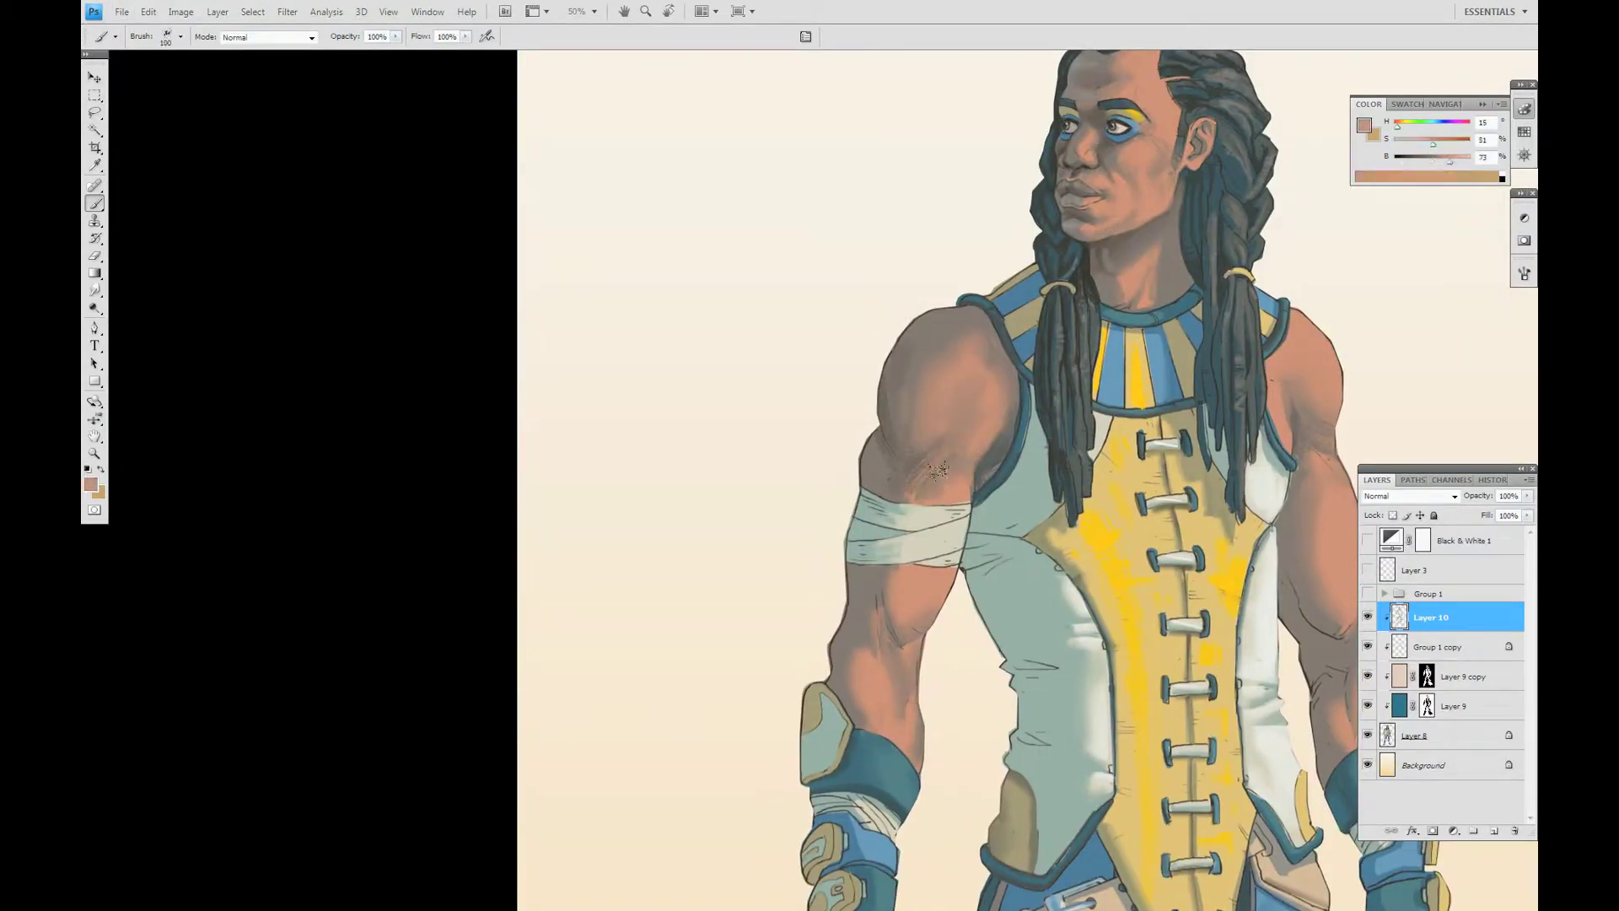
Blend grey-brown shadow into the outer deltoid of the bandaged arm.
left_click(909, 329, "alt")
key("bracketright")
left_click(1029, 361, "alt")
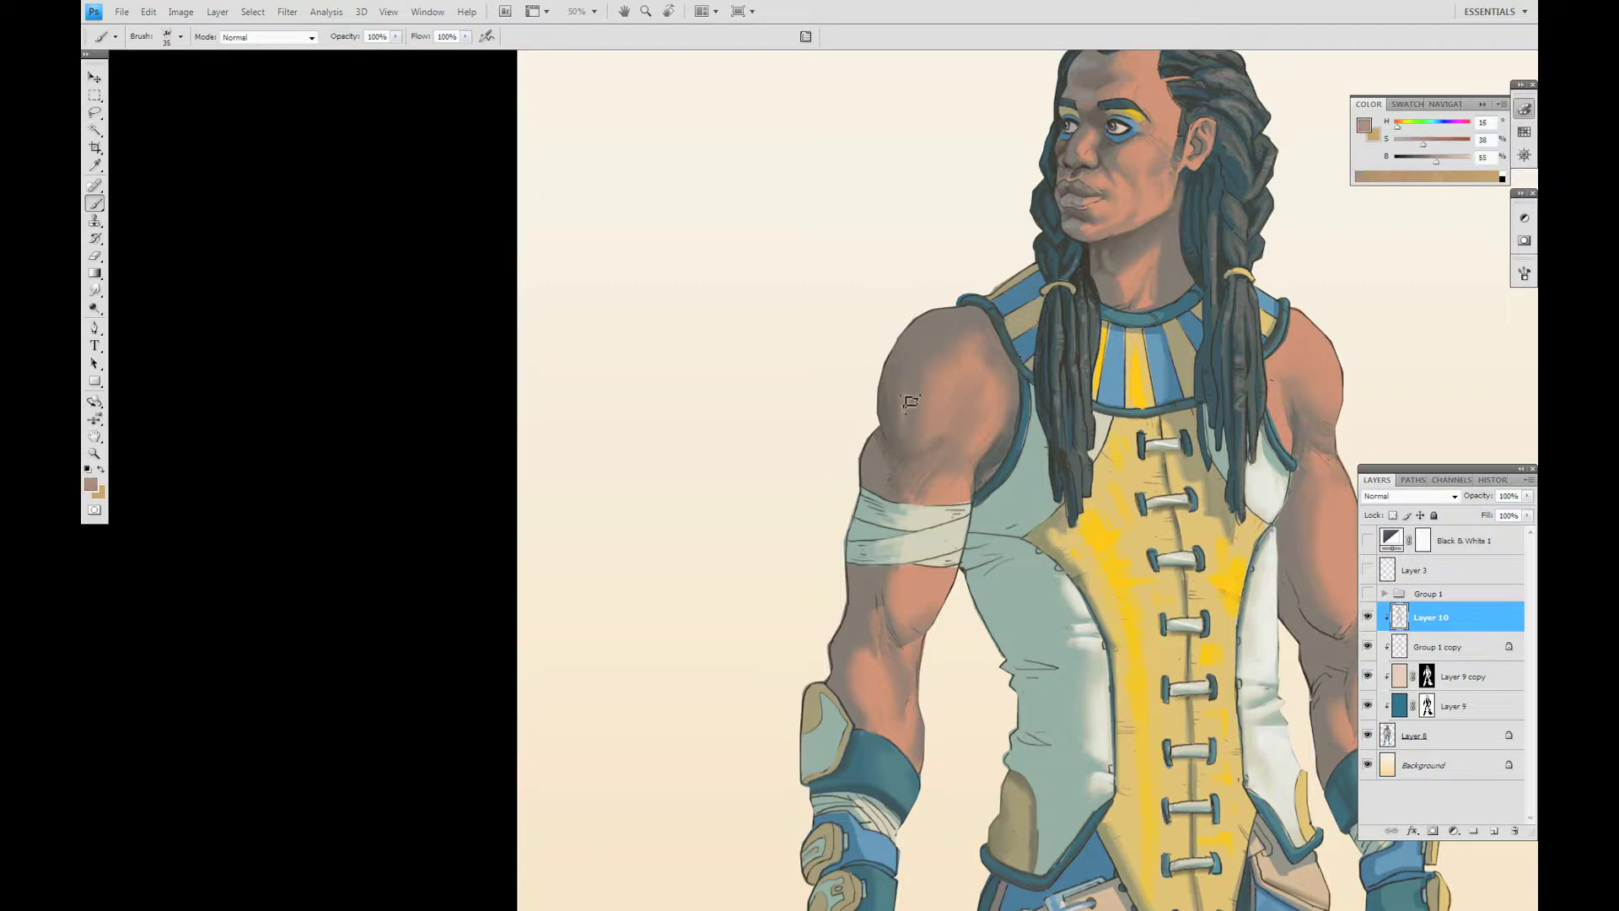
left_click(944, 384, "alt")
key("bracketleft")
key("bracketleft")
Smooth the elbow area below the arm bandage with sampled skin and shadow tones.
left_click(928, 506, "alt")
left_click(896, 573, "alt")
scroll(896, 557, "down", 3)
left_click(897, 519, "alt")
left_click(897, 519, "alt")
key("bracketleft")
key("bracketleft")
key("bracketleft")
left_click(914, 586, "alt")
key("bracketright")
left_click(921, 452, "alt")
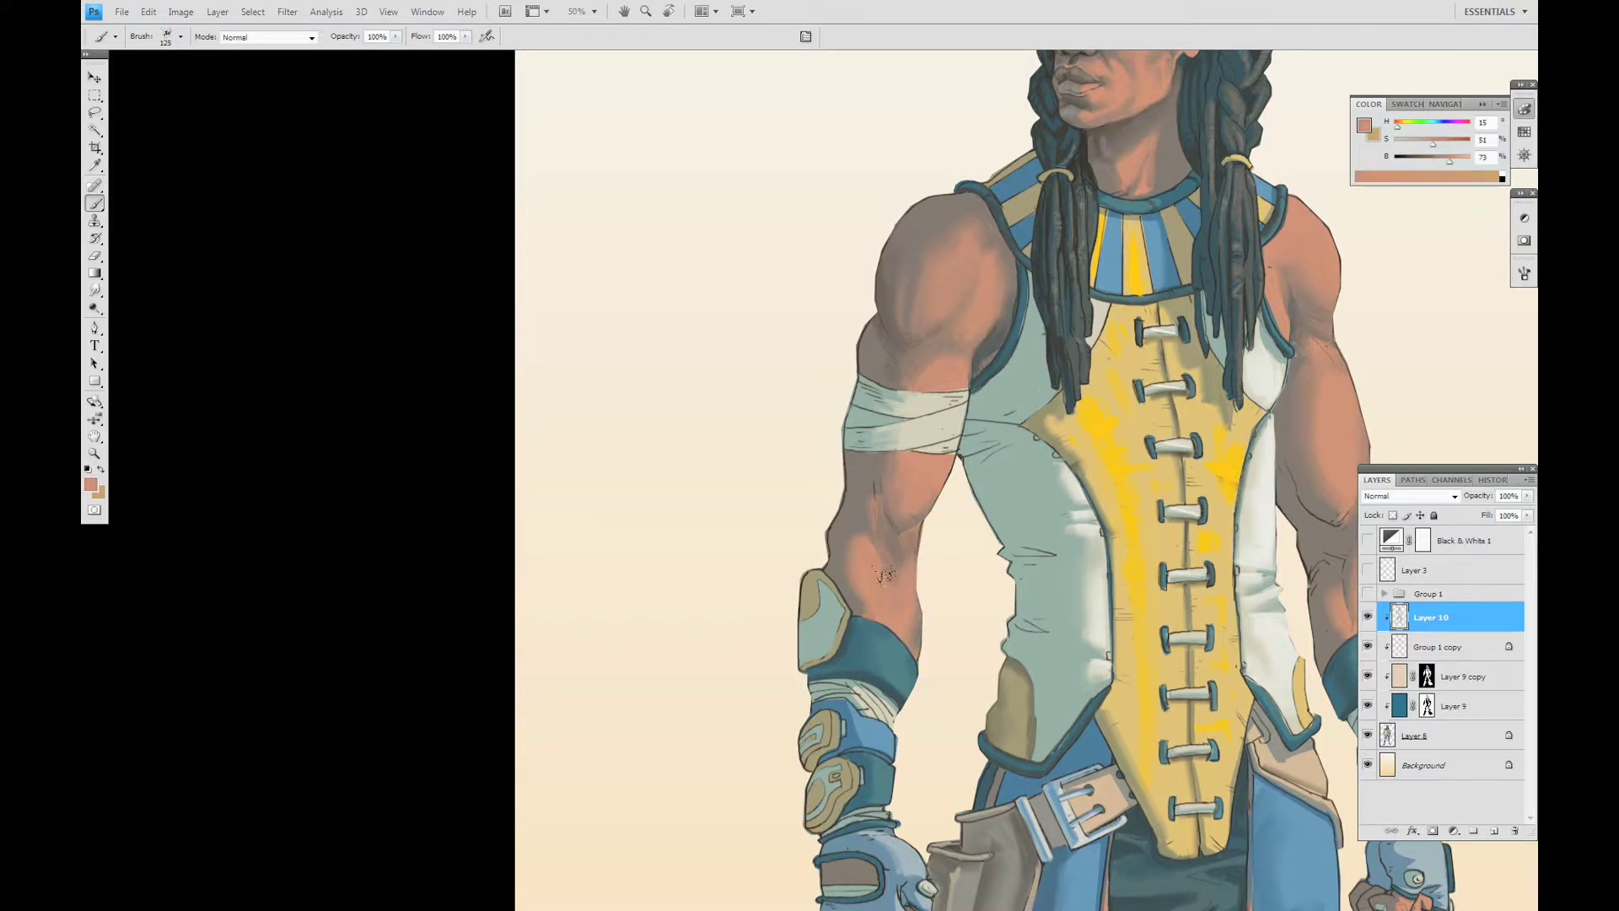
Shade the outer edge and muscle creases of the bandaged arm's forearm with sampled brown tones.
left_click(860, 483, "alt")
key("bracketleft")
key("bracketleft")
key("bracketleft")
key("bracketleft")
key("bracketleft")
key("bracketleft")
key("bracketleft")
left_click(835, 449, "alt")
left_click(896, 523, "alt")
left_click(894, 527, "alt")
left_click(893, 560, "alt")
key("h")
left_click(862, 484)
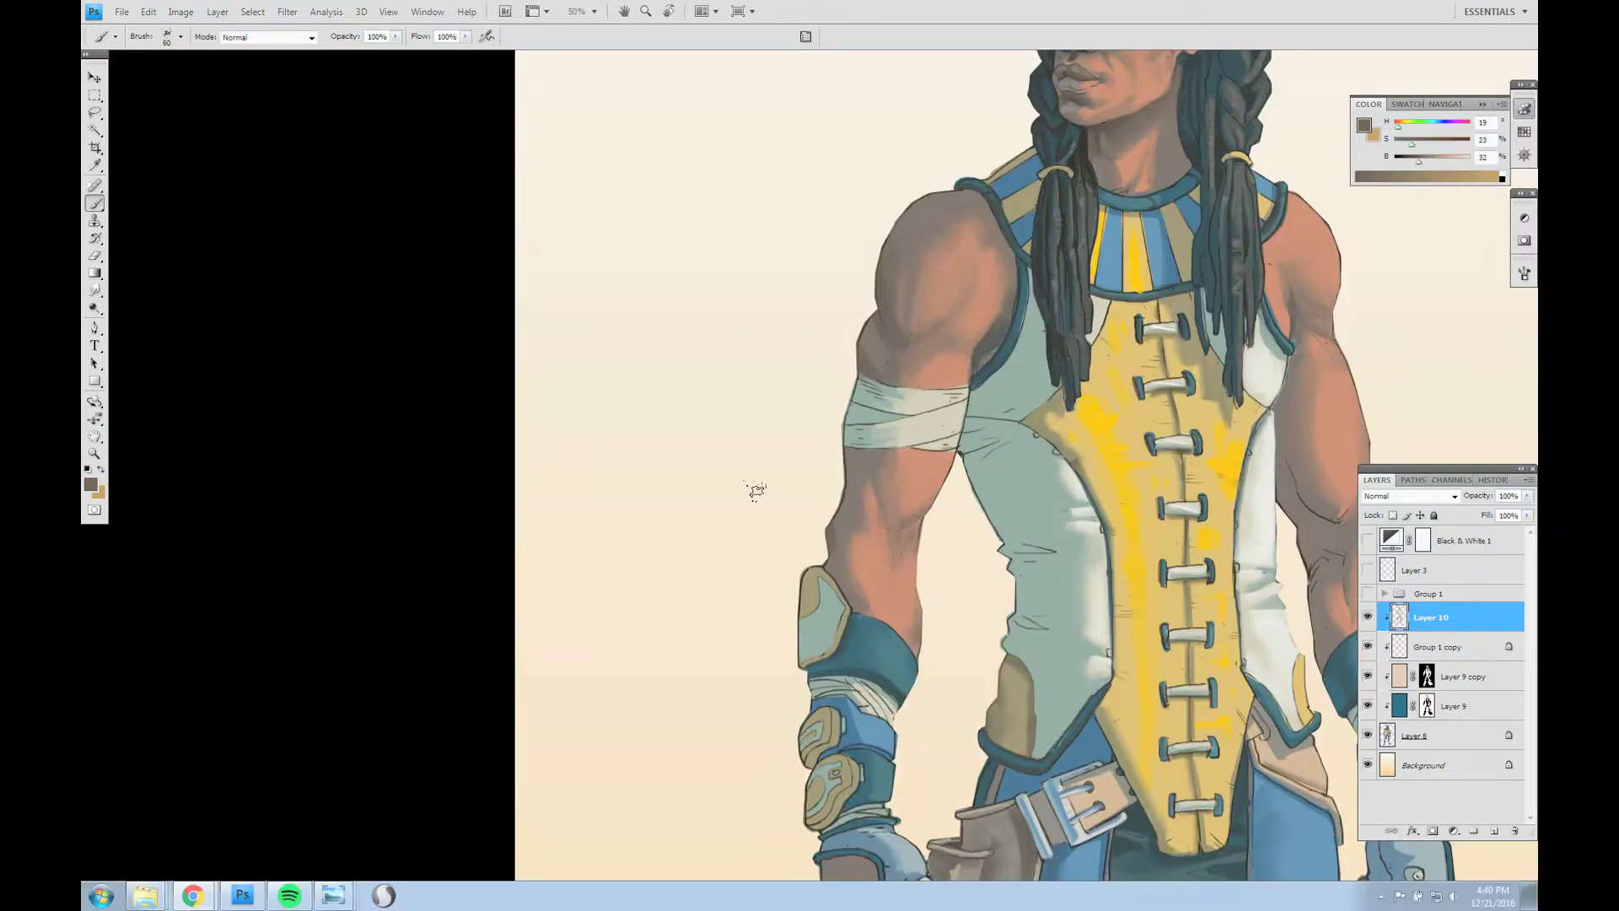
Soften the fold lines on the shadowed side of the vest at the waist with sampled grey-green tones.
left_click_drag(833, 489, 825, 337)
key("bracketright")
left_click(932, 325, "alt")
left_click(961, 319, "alt")
left_click(1006, 462, "alt")
left_click(1029, 472, "alt")
key("bracketleft")
key("bracketleft")
key("bracketleft")
key("bracketleft")
key("bracketleft")
key("bracketleft")
key("bracketleft")
key("bracketleft")
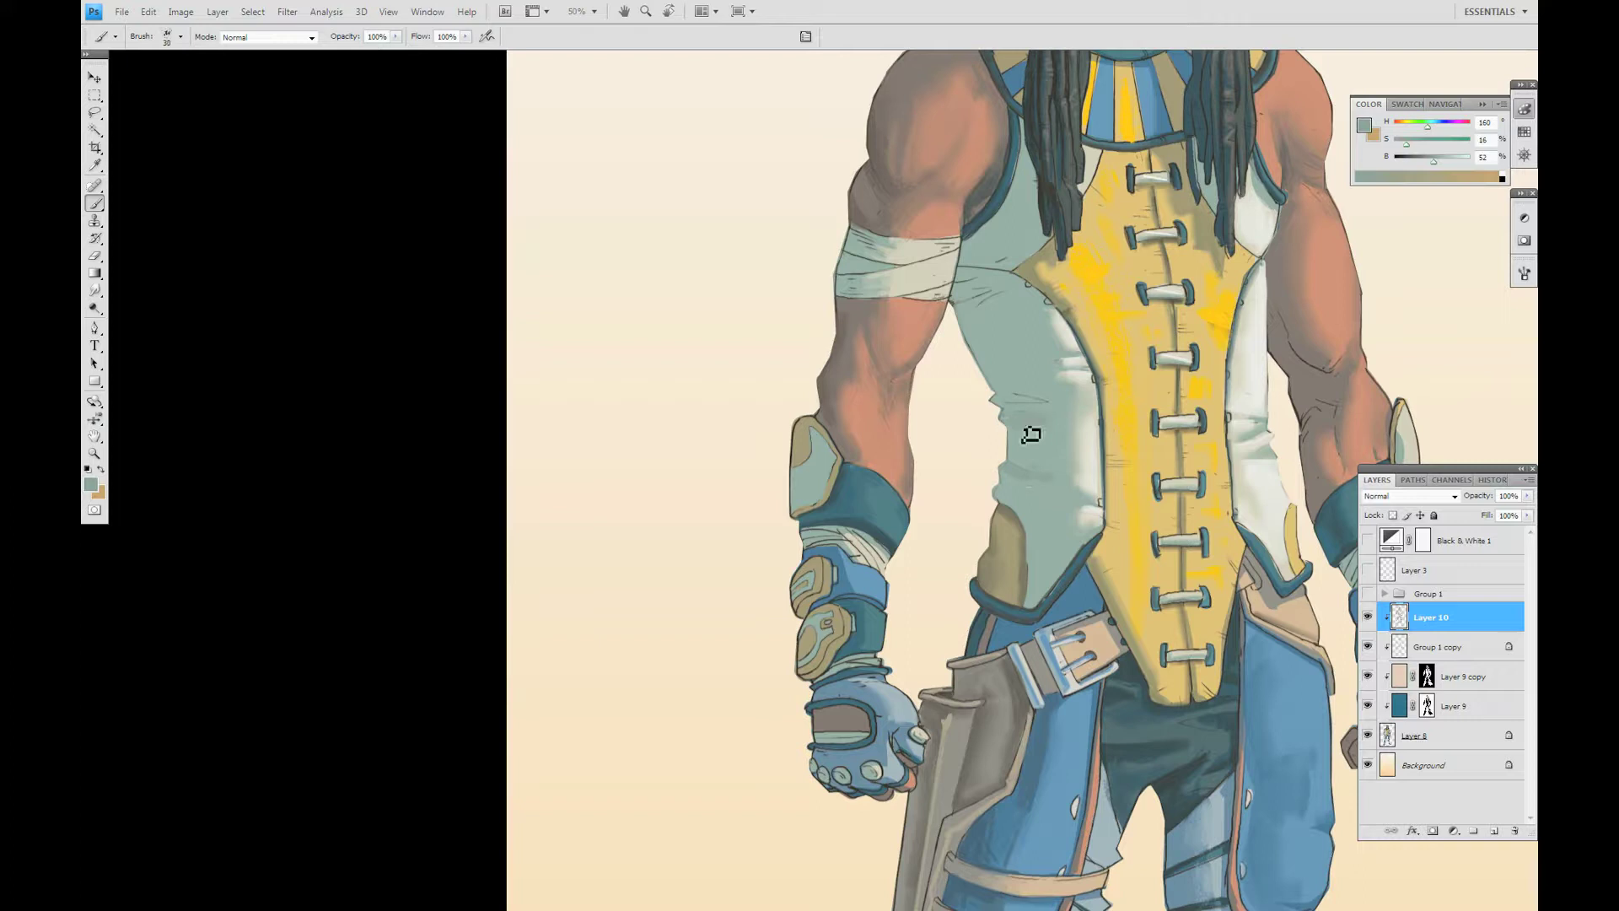
Refine the vest's side beneath the bandaged arm with sampled grey-green and a smaller brush.
left_click_drag(979, 301, 948, 377)
key("bracketleft")
left_click(951, 385, "alt")
left_click(932, 367, "alt")
left_click(947, 354, "alt")
key("bracketleft")
key("ctrl+minus")
key("ctrl+minus")
key("ctrl+minus")
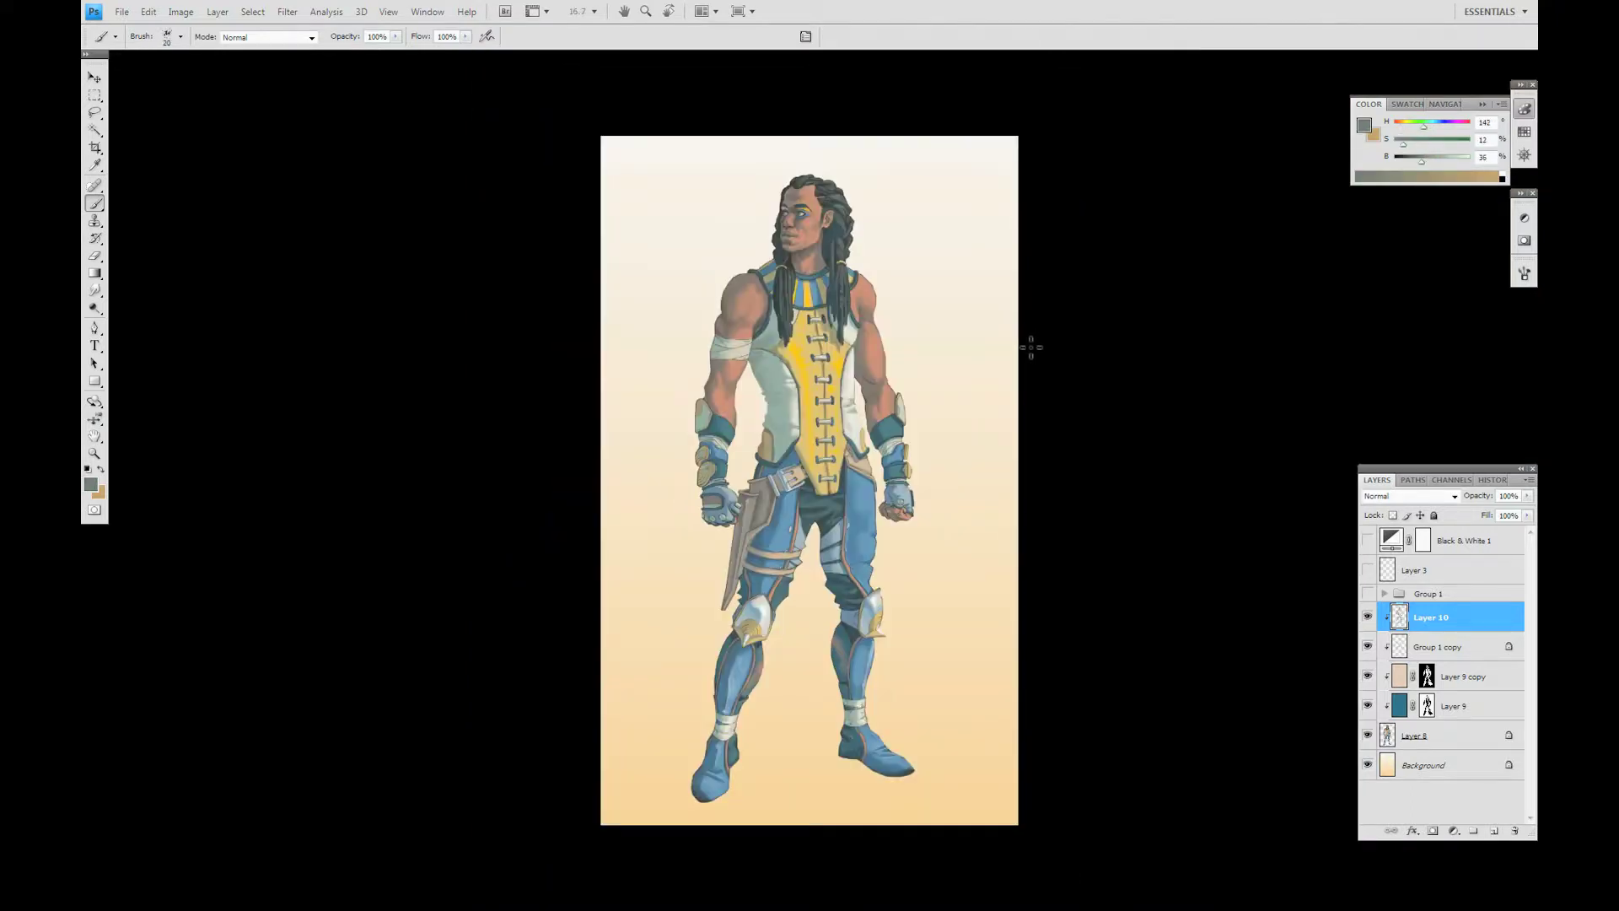
Deepen the shadows on the bandaged arm around the elbow, biceps and armpit with sampled grey-brown tones.
key("ctrl+plus")
key("ctrl+plus")
left_click(690, 474, "alt")
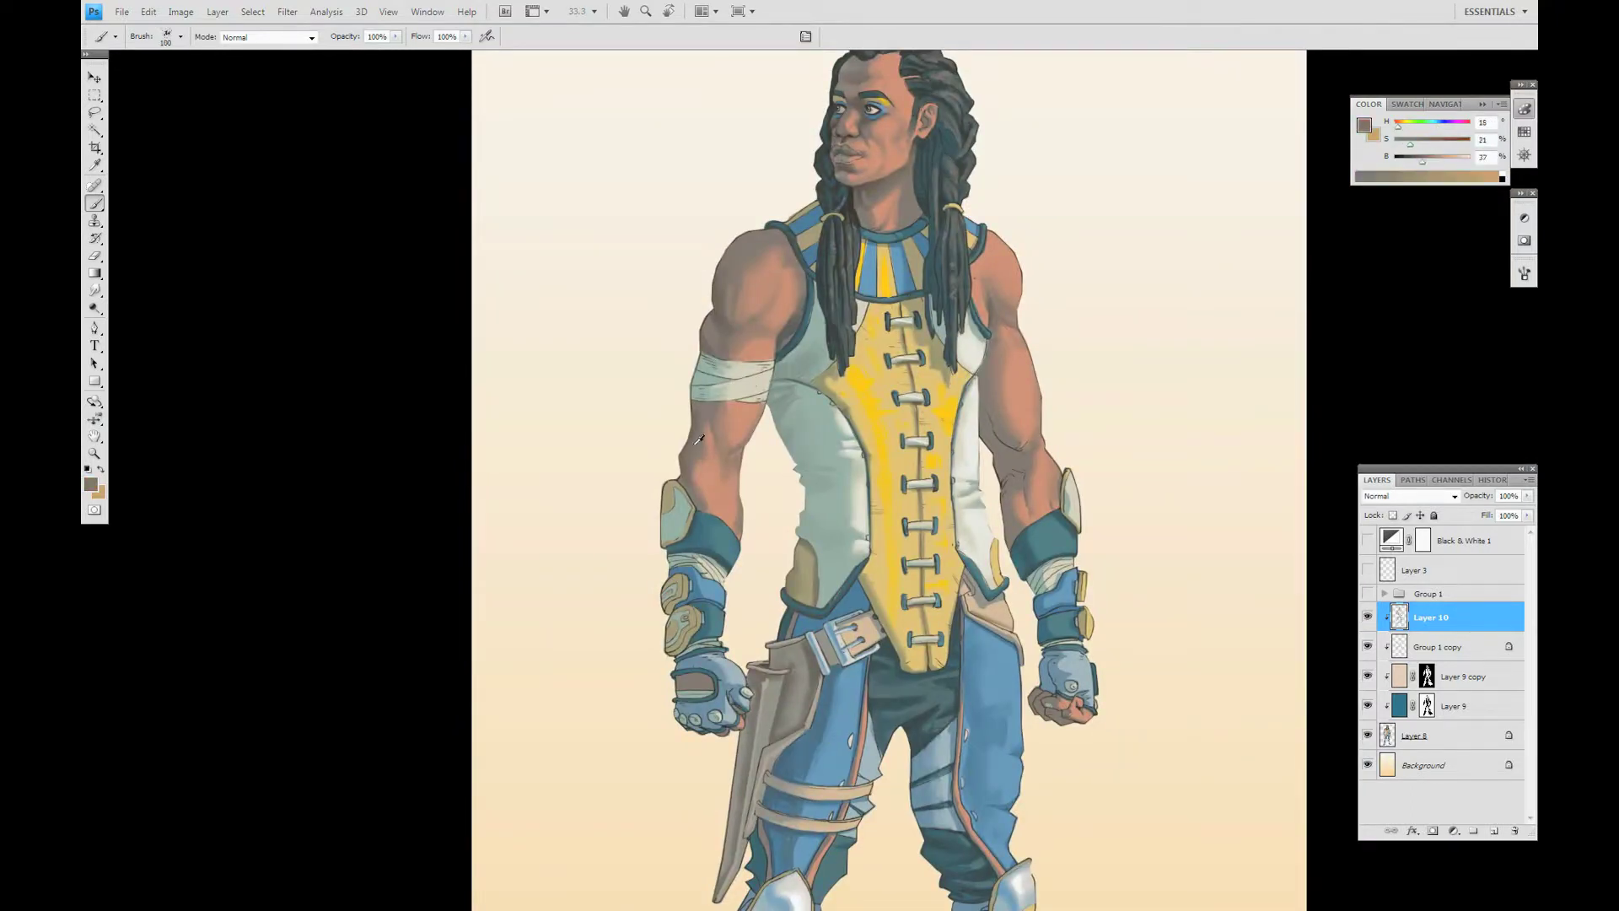
key("bracketleft")
key("bracketleft")
left_click(749, 318, "alt")
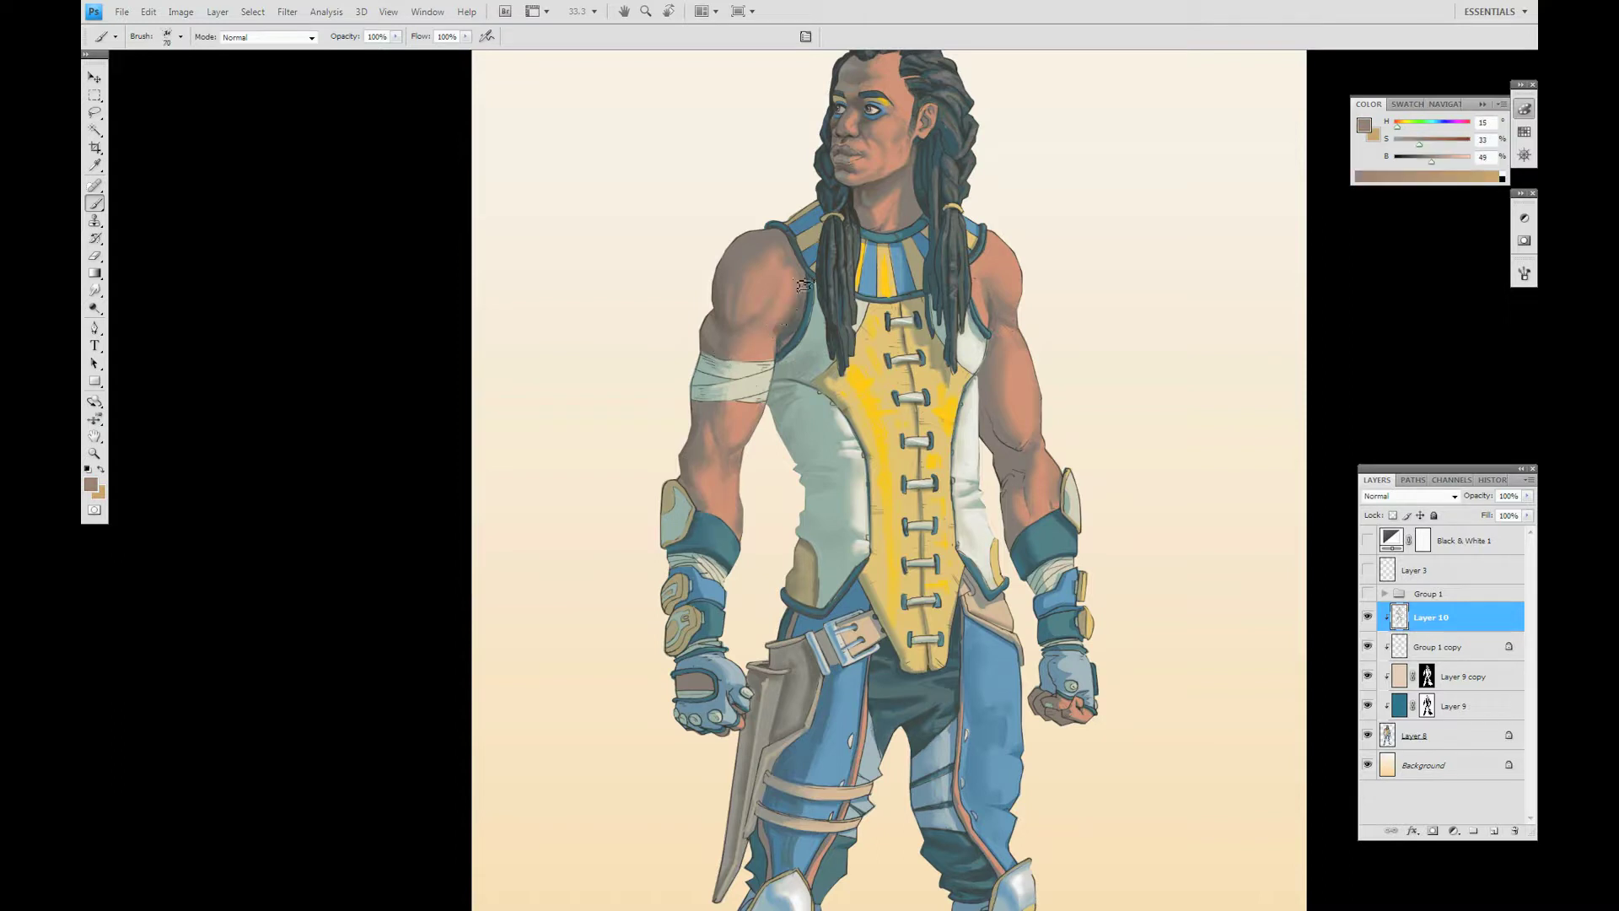
left_click(788, 327, "alt")
left_click(789, 326, "alt")
Refine the inner forearm and elbow crease of the unbandaged arm with dark brown and a smaller brush.
key("ctrl+plus")
scroll(943, 526, "down", 1)
key("bracketleft")
key("bracketleft")
key("bracketleft")
key("bracketleft")
key("bracketleft")
key("bracketright")
scroll(944, 497, "down", 2)
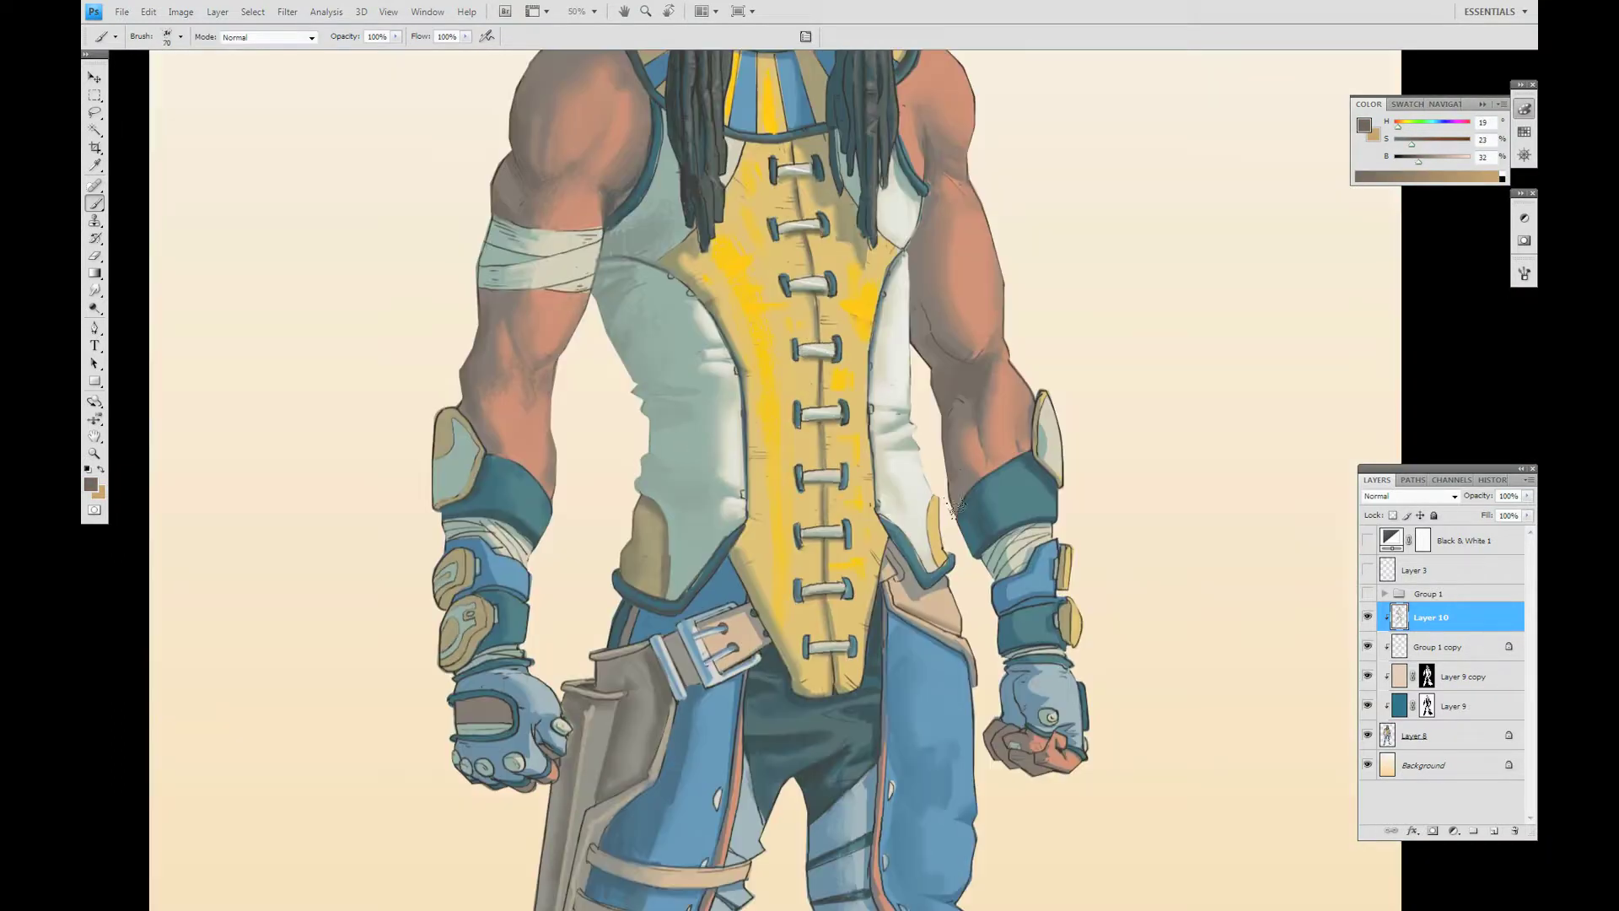
Deepen the shading on the unbandaged arm's upper arm and shoulder with a large brush and sampled brown.
scroll(967, 323, "up", 2)
key("bracketright")
key("bracketright")
key("bracketright")
key("bracketright")
key("bracketright")
key("bracketright")
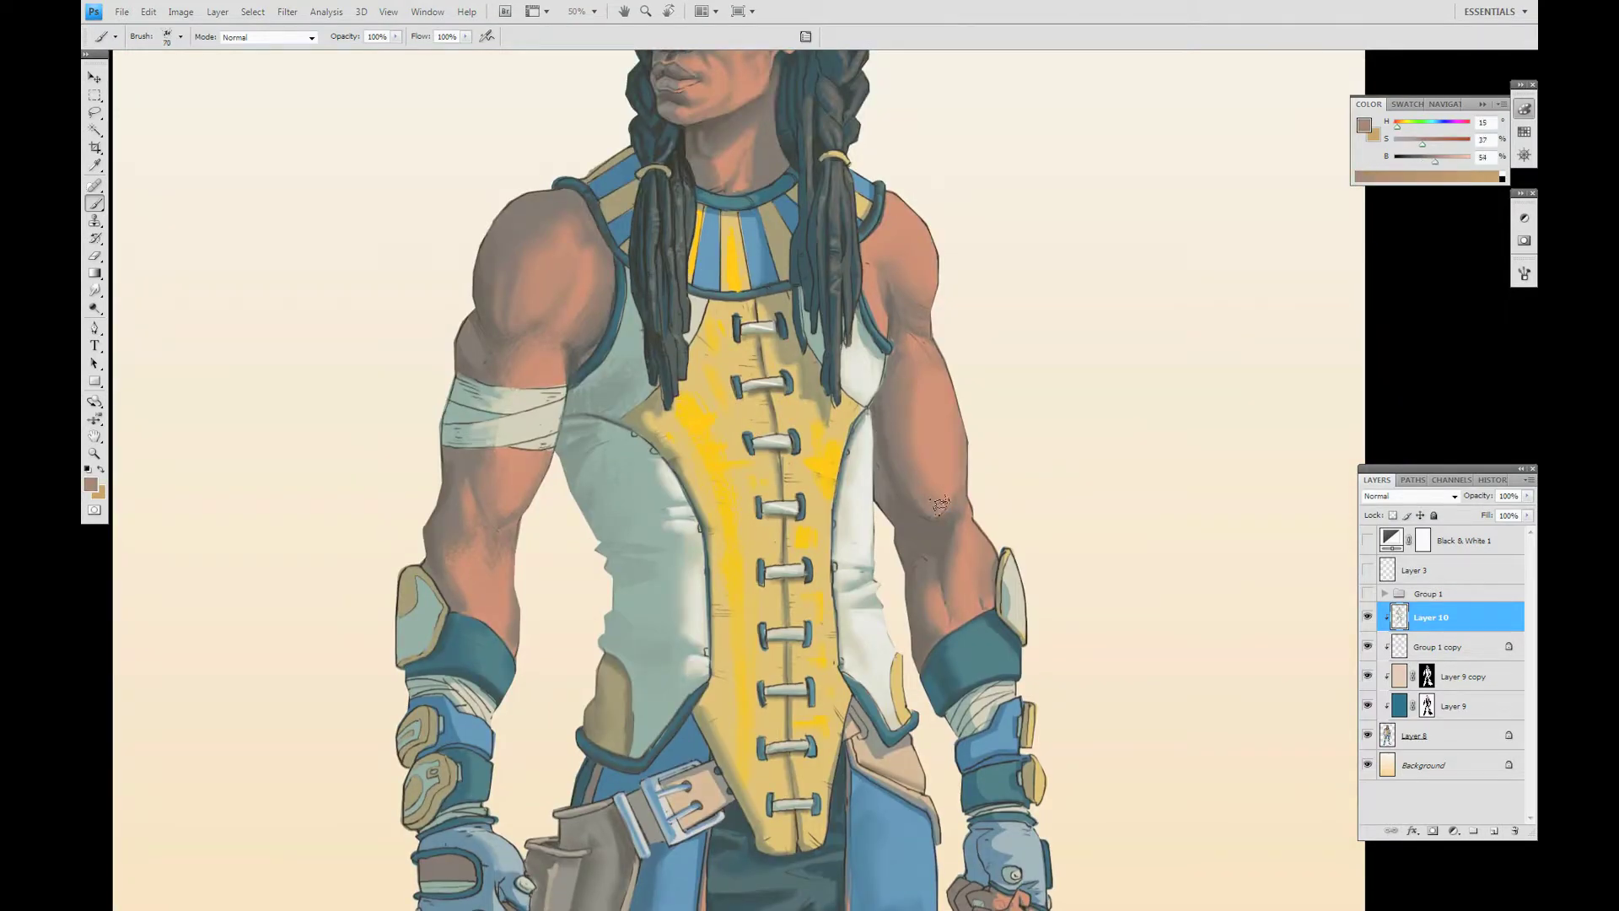
left_click(942, 470, "alt")
scroll(943, 469, "down", 1)
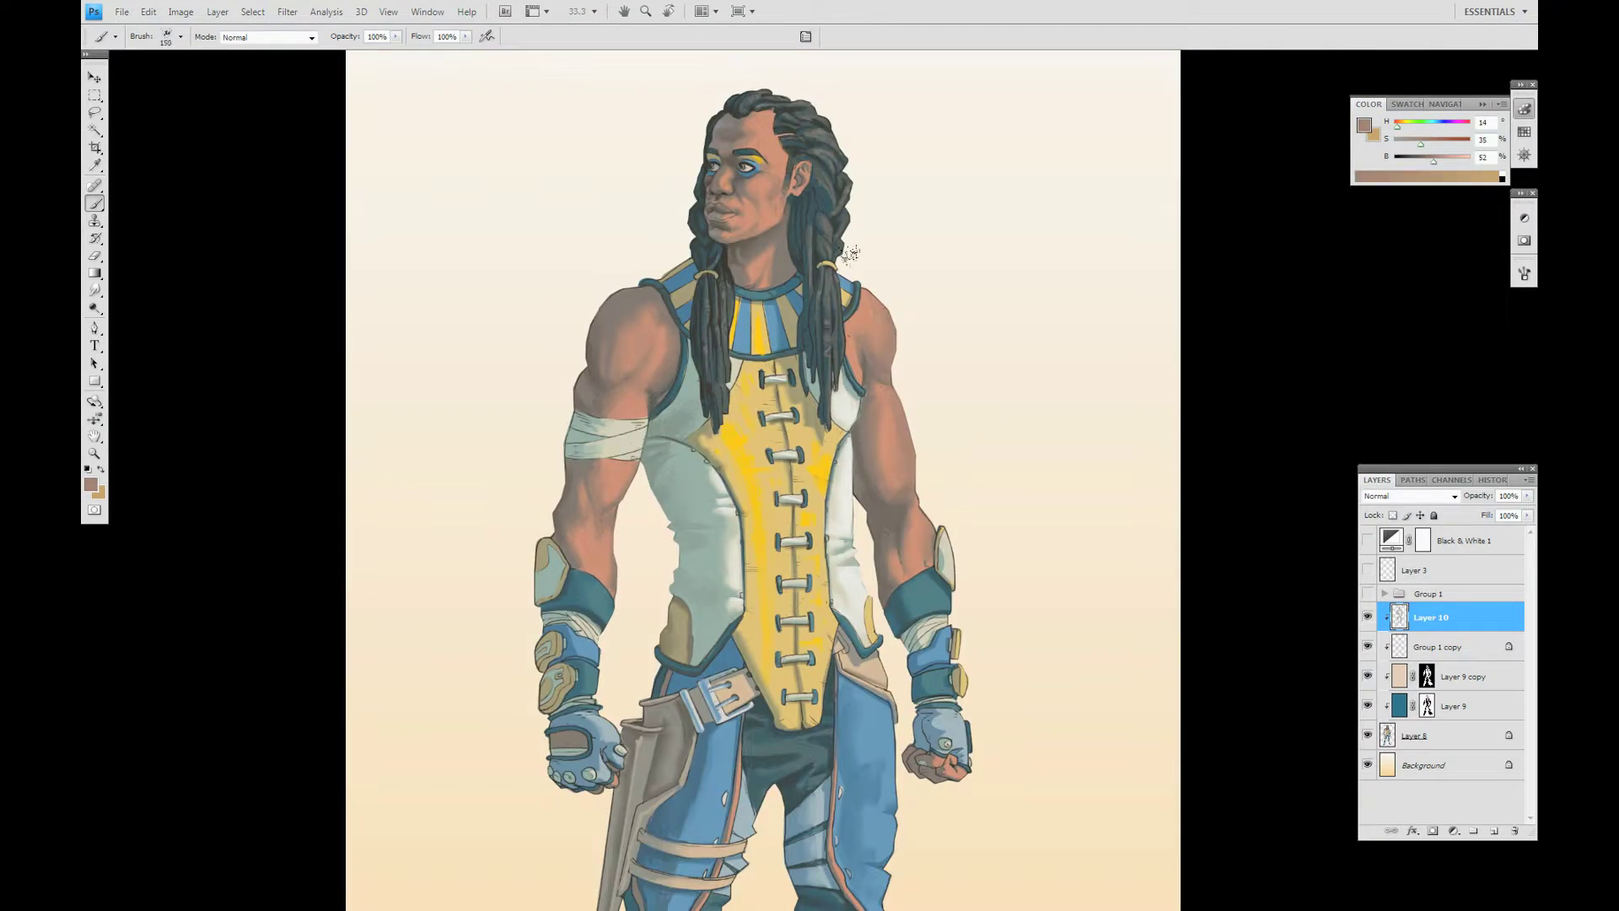
Blend the forehead shading with a sampled brown skin tone.
scroll(799, 291, "up", 2)
key("bracketleft")
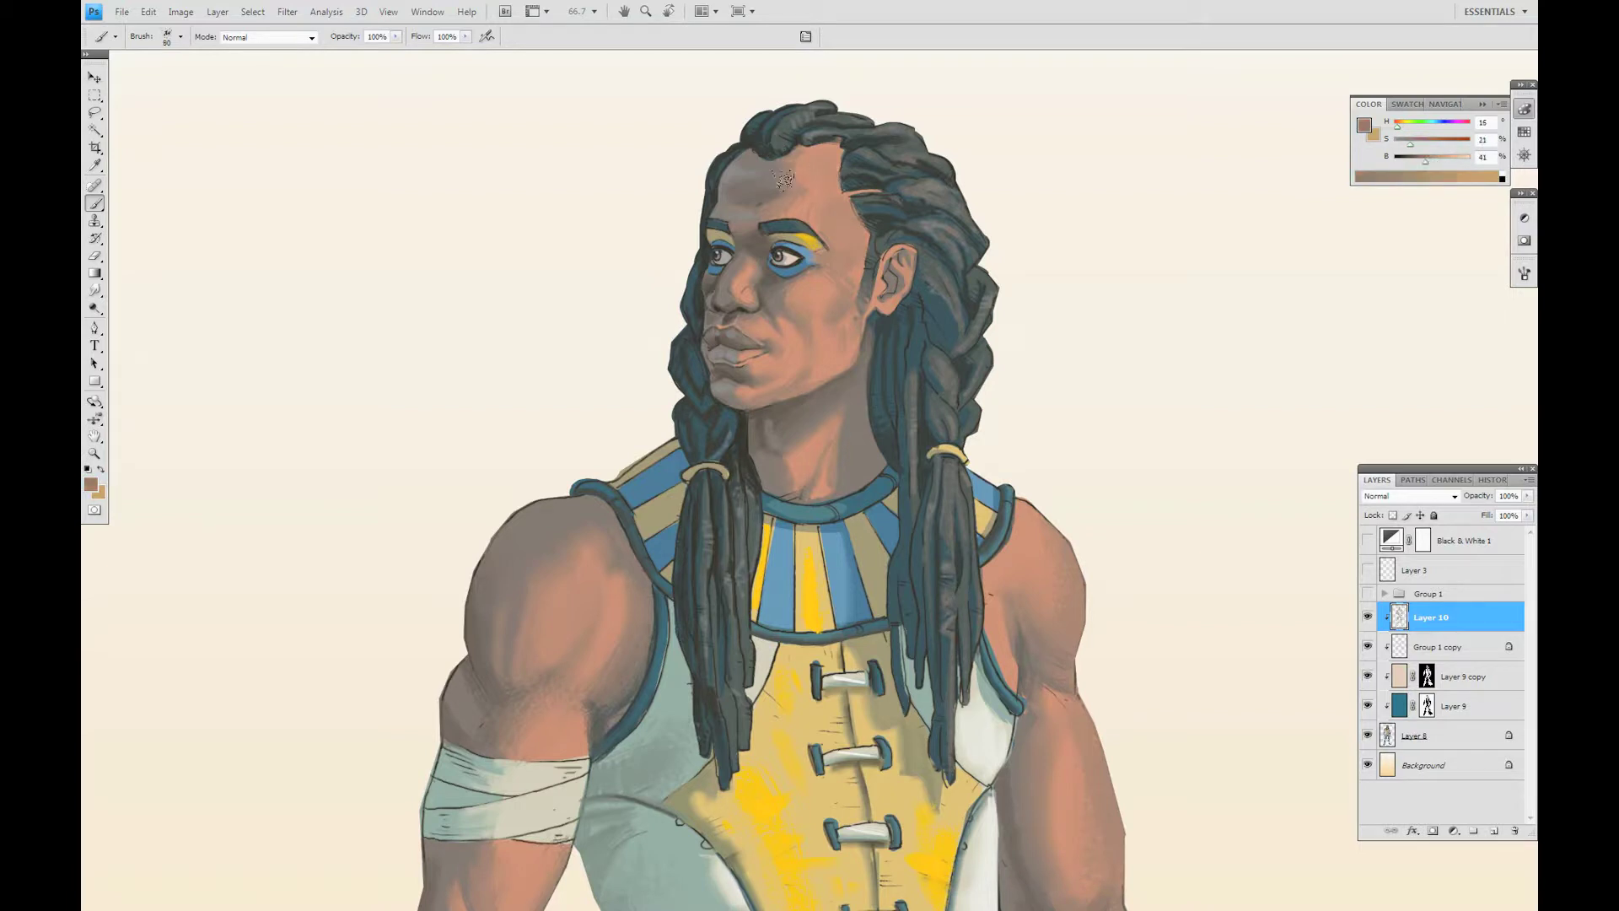
left_click(805, 201, "alt")
key("bracketleft")
key("bracketleft")
key("bracketleft")
key("bracketleft")
key("bracketleft")
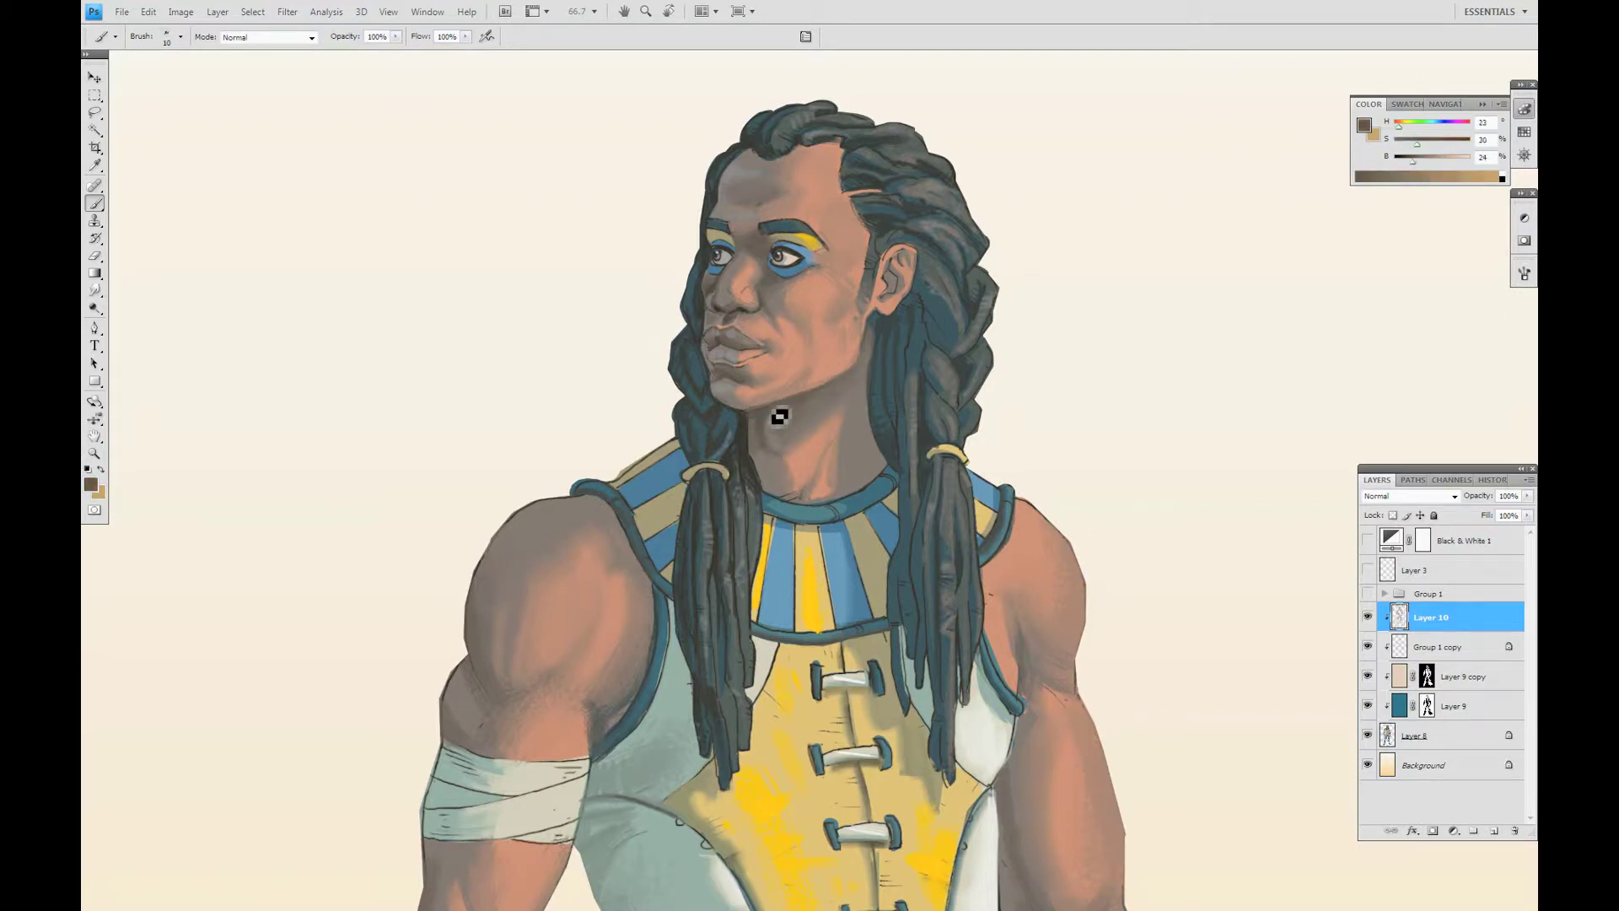
Refine the neck shadow under the jaw and the braids beside it with sampled skin and dark hair tones.
left_click(768, 422, "alt")
key("bracketright")
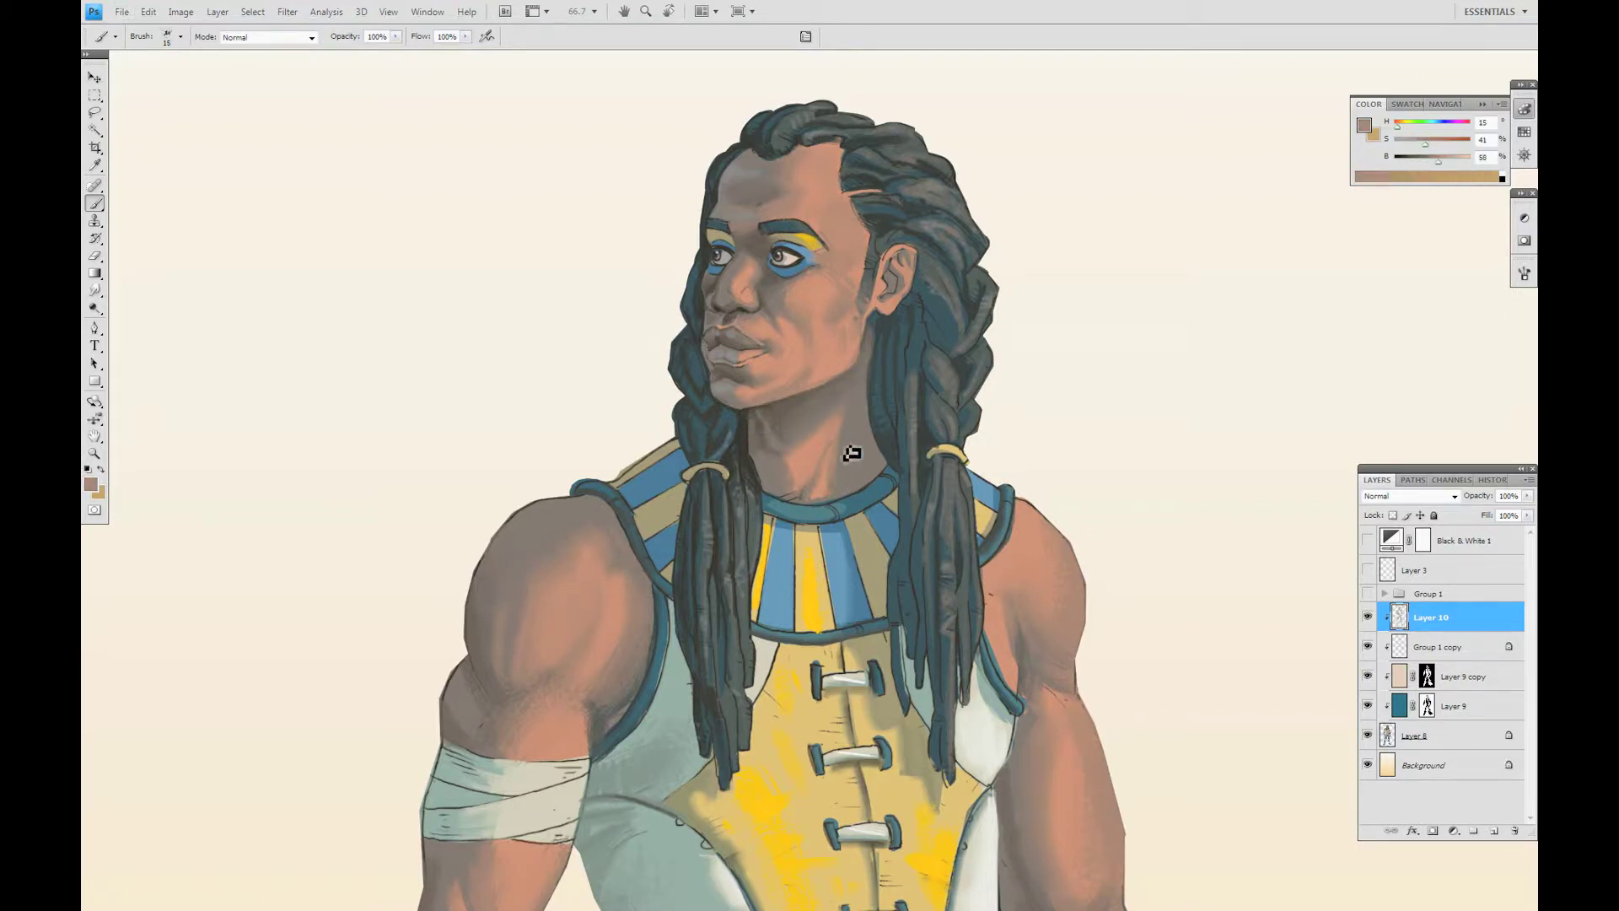
left_click(938, 339, "alt")
key("ctrl+minus")
key("ctrl+minus")
key("ctrl+minus")
key("ctrl+minus")
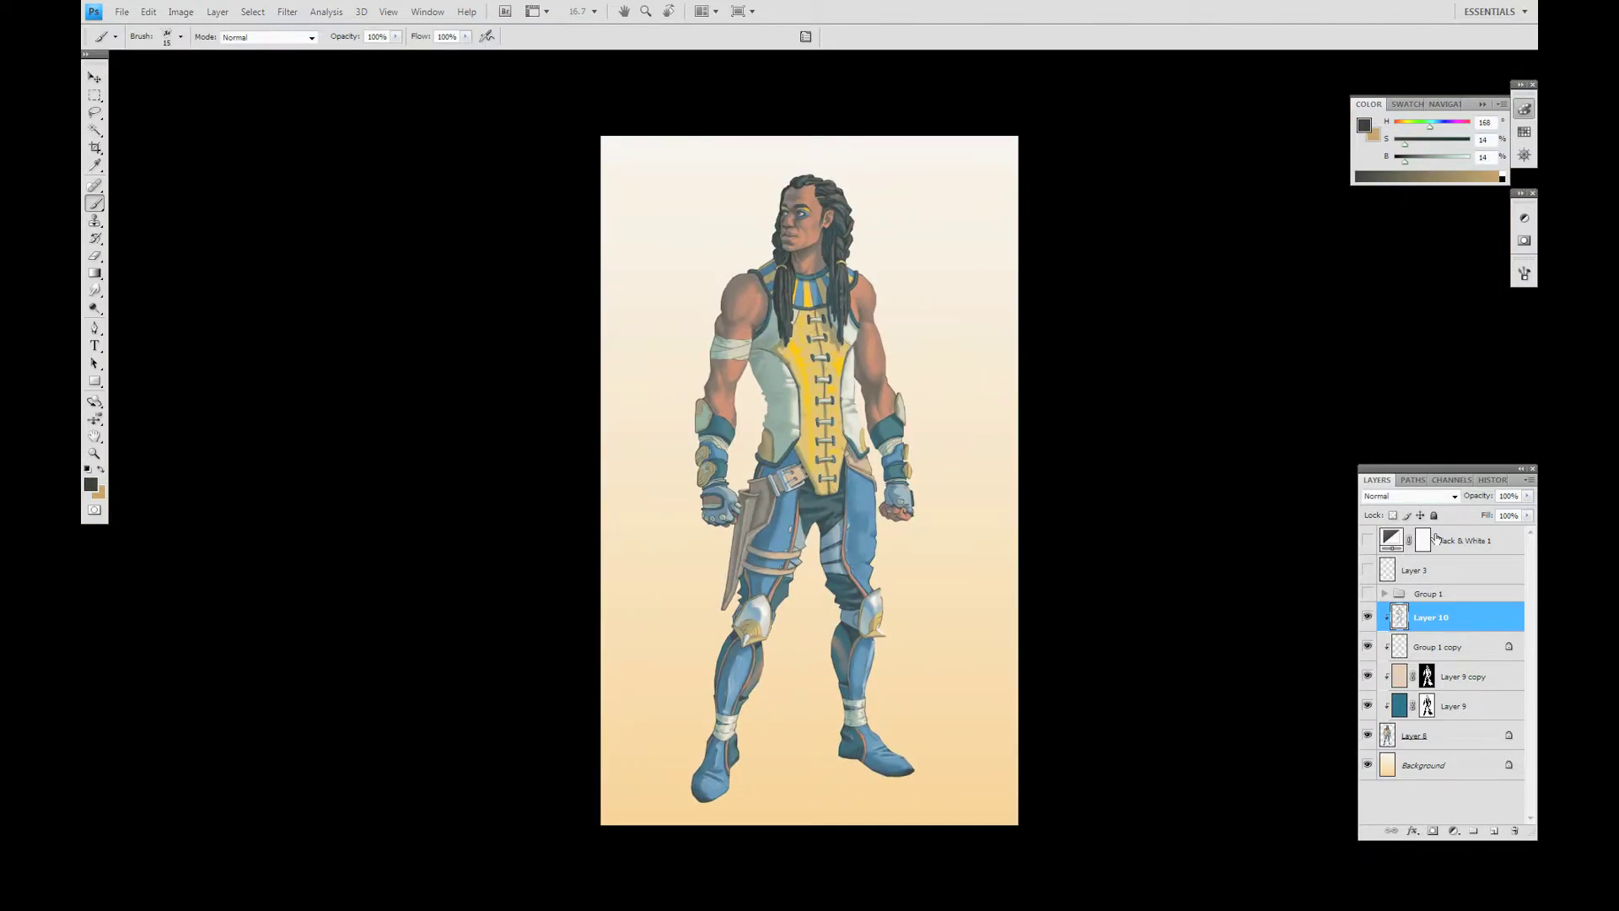
left_click(1459, 713)
left_click(1463, 721, "alt")
left_click(1368, 735)
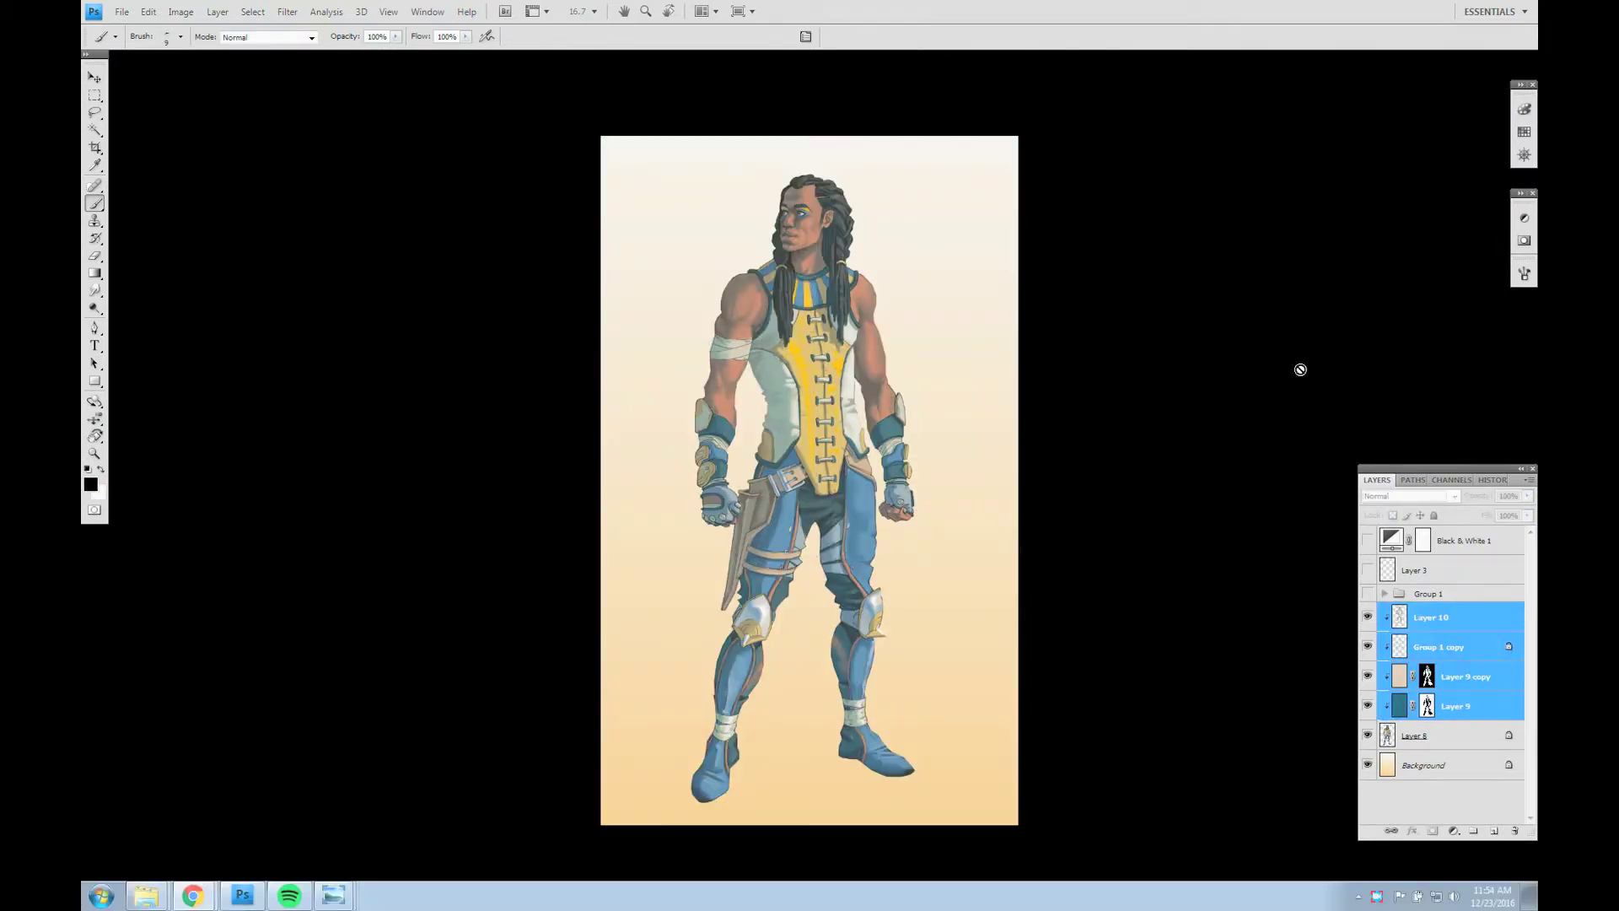
left_click(1116, 432)
Shade the cheek beneath the near eye with a sampled dark tone, undoing the last stray stroke.
scroll(771, 396, "up", 6)
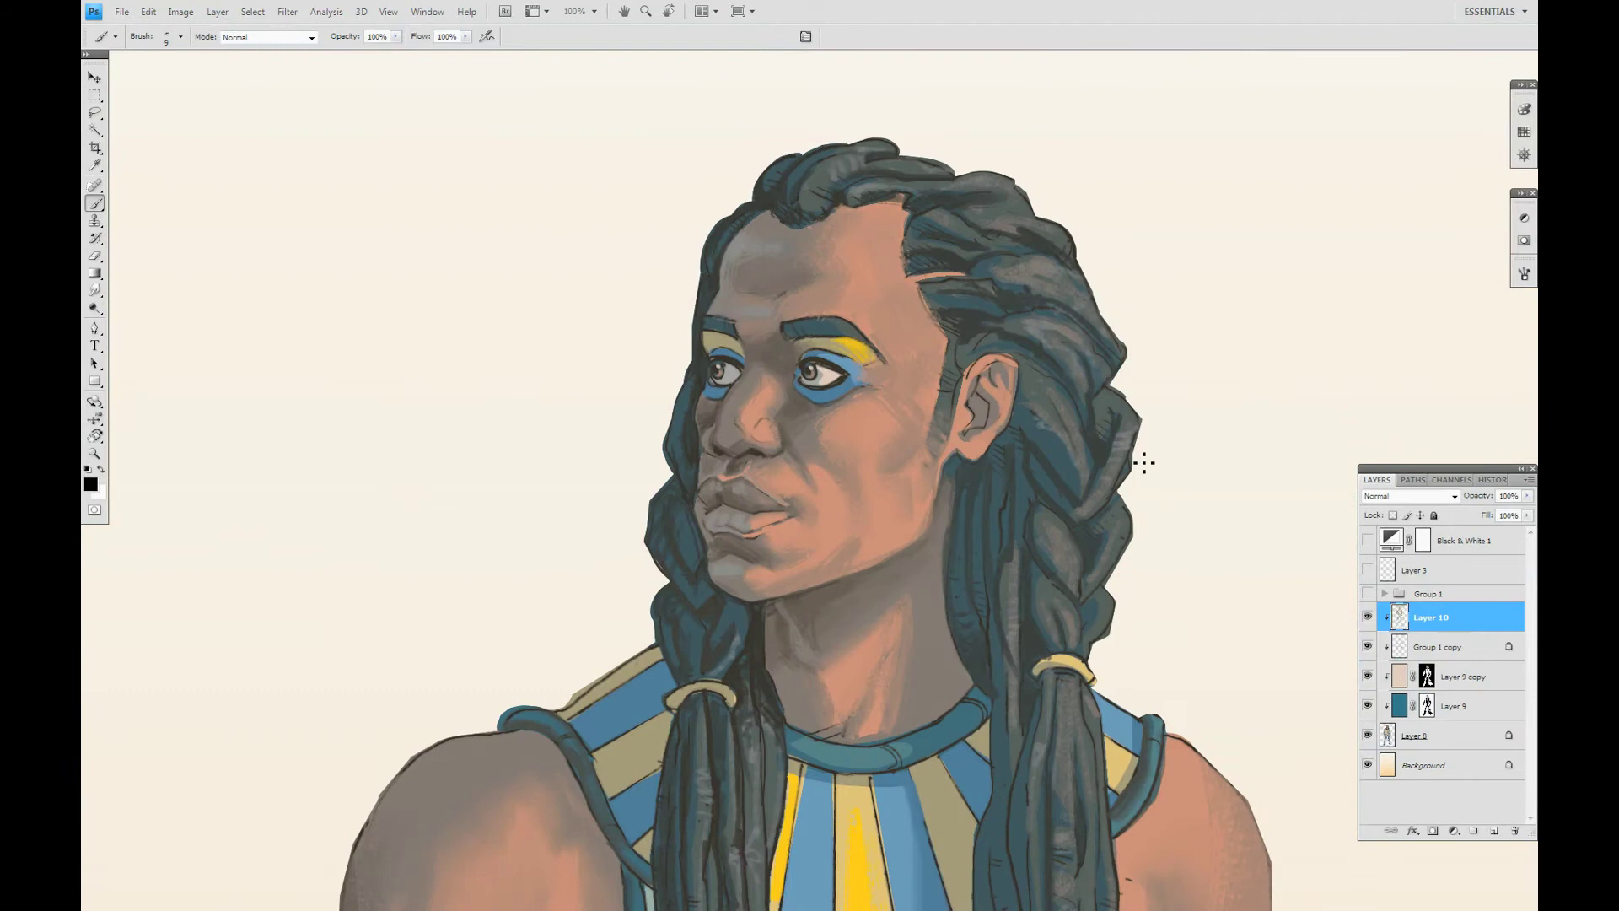
key("bracketright")
left_click(818, 404, "alt")
left_click_drag(827, 422, 795, 413)
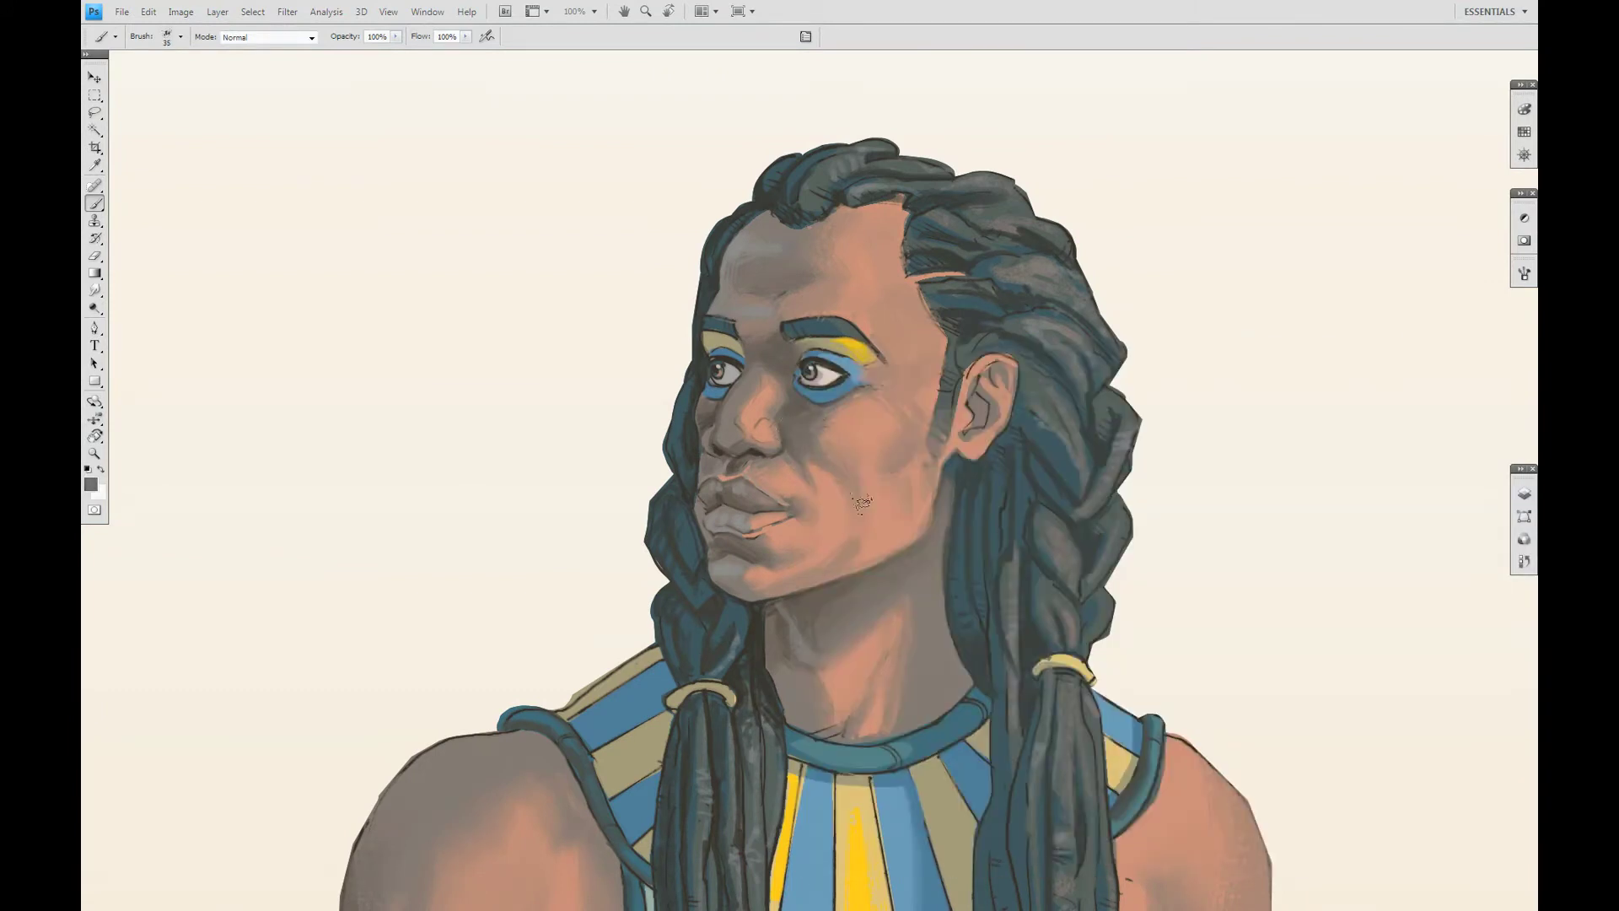
left_click_drag(736, 432, 877, 531)
key("ctrl+z")
Refine the nostril and the contours of the upper and lower lip with sampled skin tones and a small brush.
key("bracketleft")
key("bracketleft")
mouse_move(711, 459)
left_mouse_down()
mouse_move(719, 434)
mouse_move(723, 452)
left_mouse_up()
left_click(775, 469, "alt")
left_click(753, 479, "alt")
key("ctrl+equal")
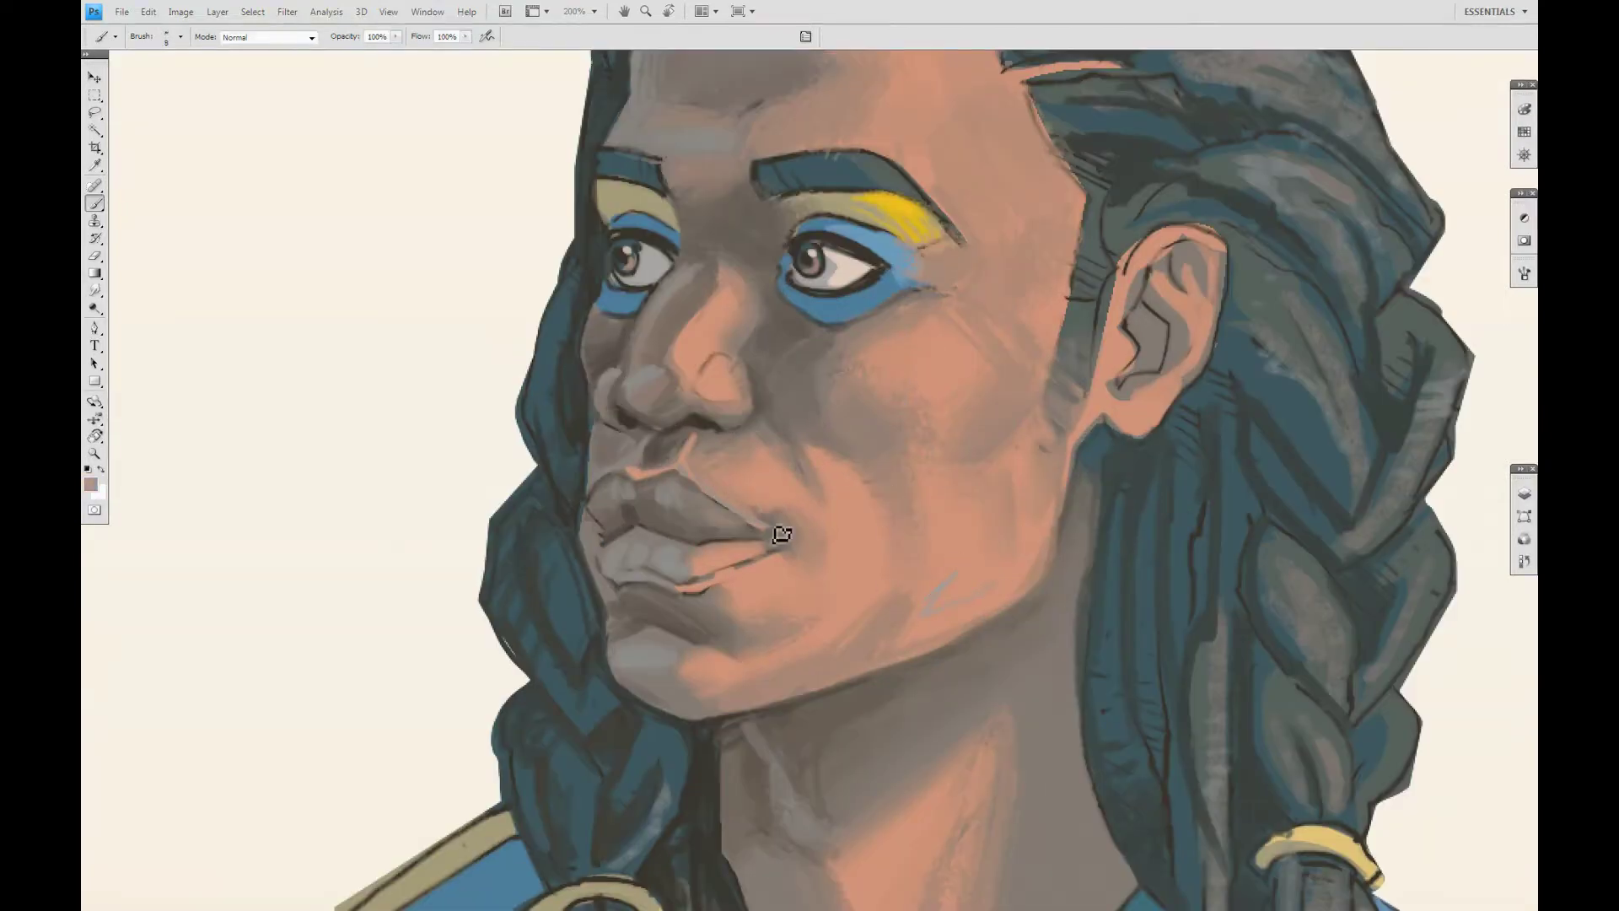
left_click_drag(685, 462, 709, 489)
left_click(693, 591, "alt")
left_click_drag(778, 546, 735, 580)
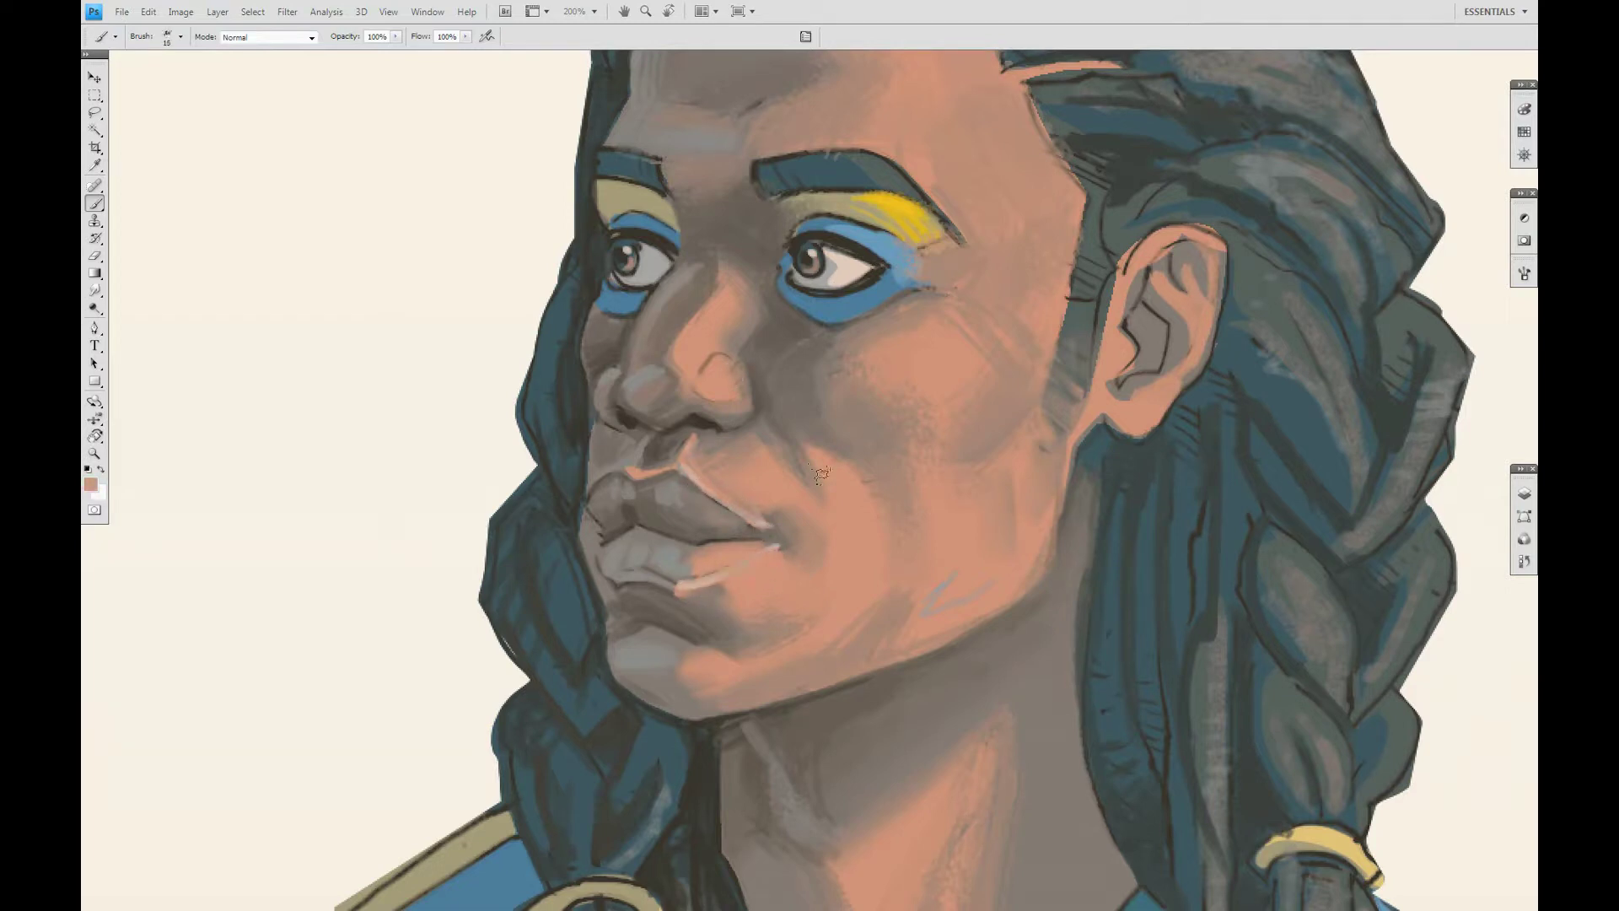
Refine the nose bridge and both eyes with sampled dark brown and blue tones, using a fine brush.
key("ctrl+minus")
key("bracketright")
key("bracketright")
left_click(757, 387, "alt")
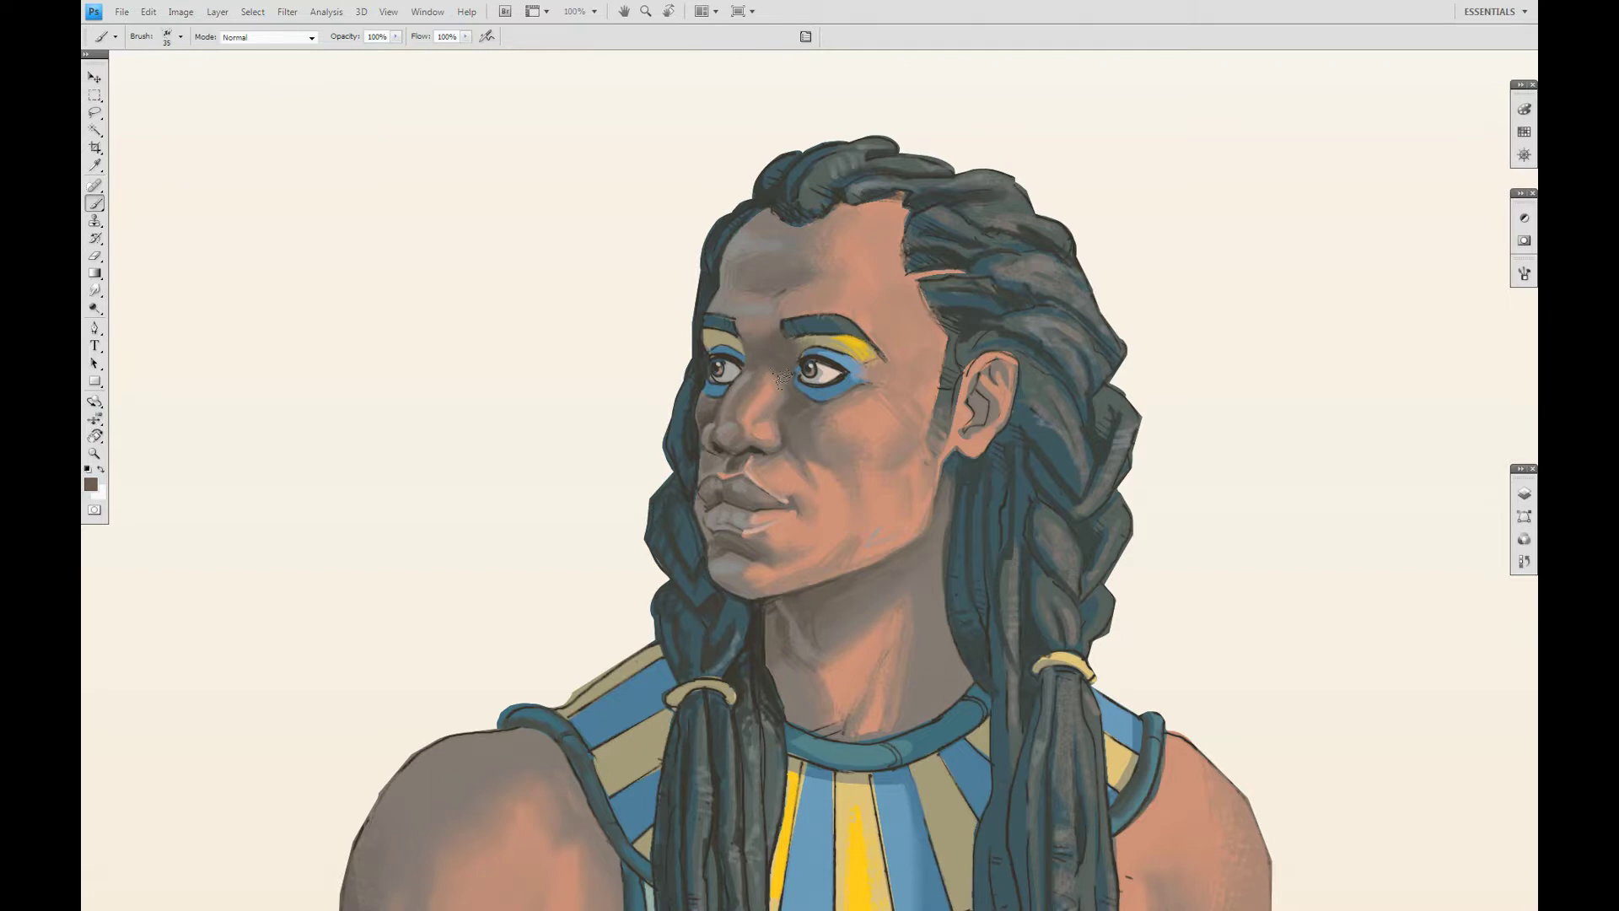
key("bracketleft")
key("bracketleft")
key("bracketleft")
key("ctrl+plus")
key("bracketright")
key("bracketright")
key("bracketright")
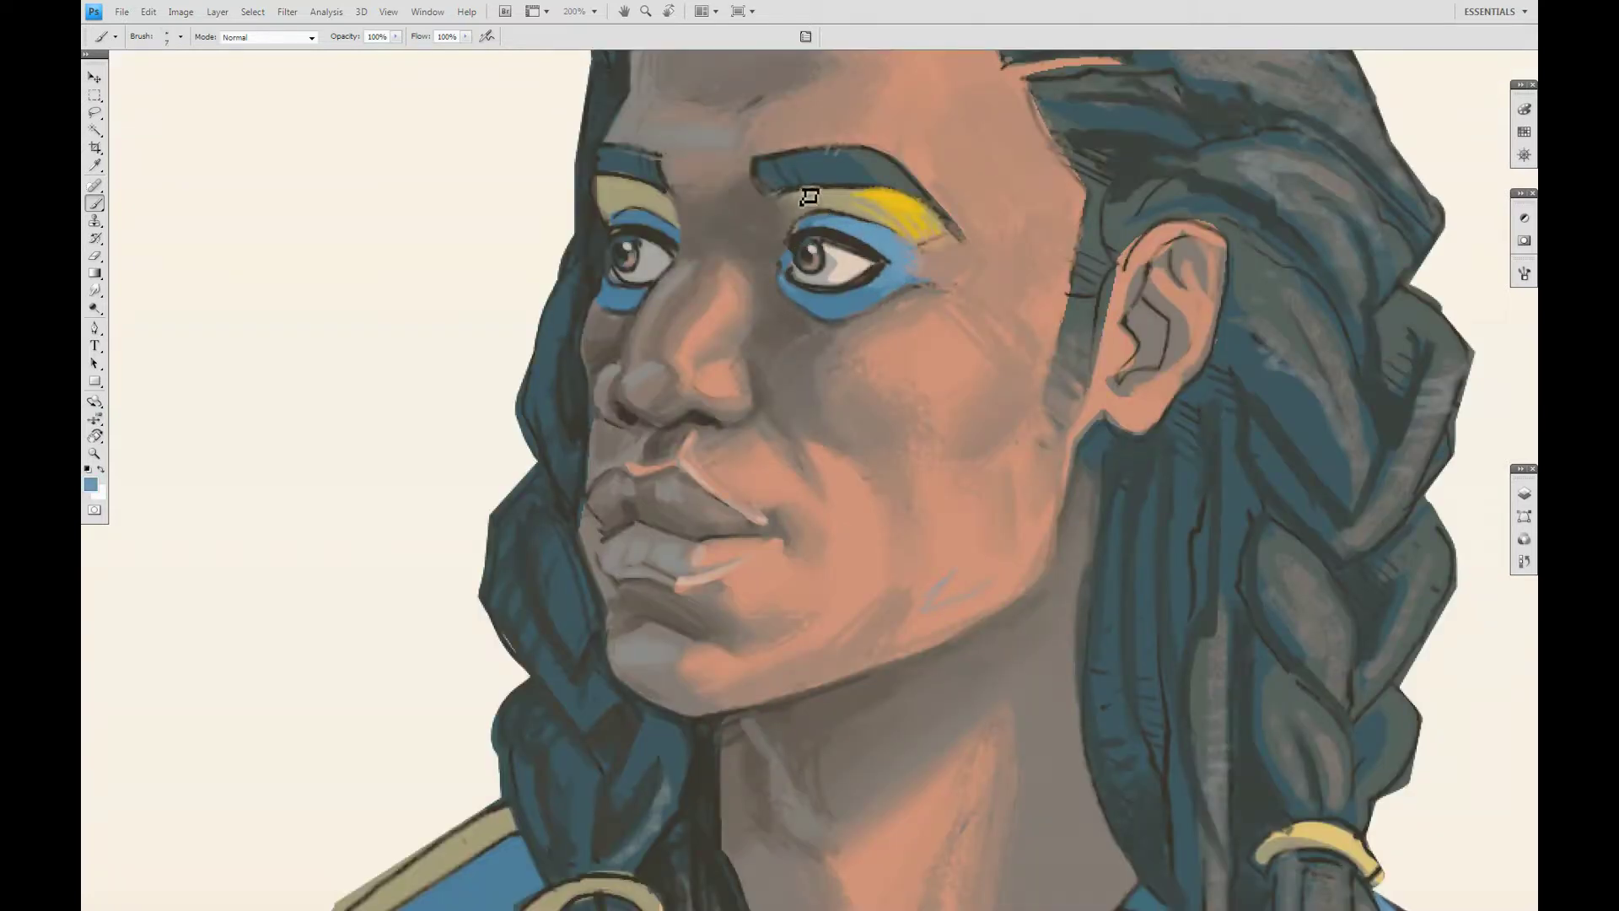
Extend the blue makeup past the near eye's outer corner and touch up the eye with dark and white.
left_click(897, 237, "alt")
key("bracketleft")
key("bracketleft")
key("bracketleft")
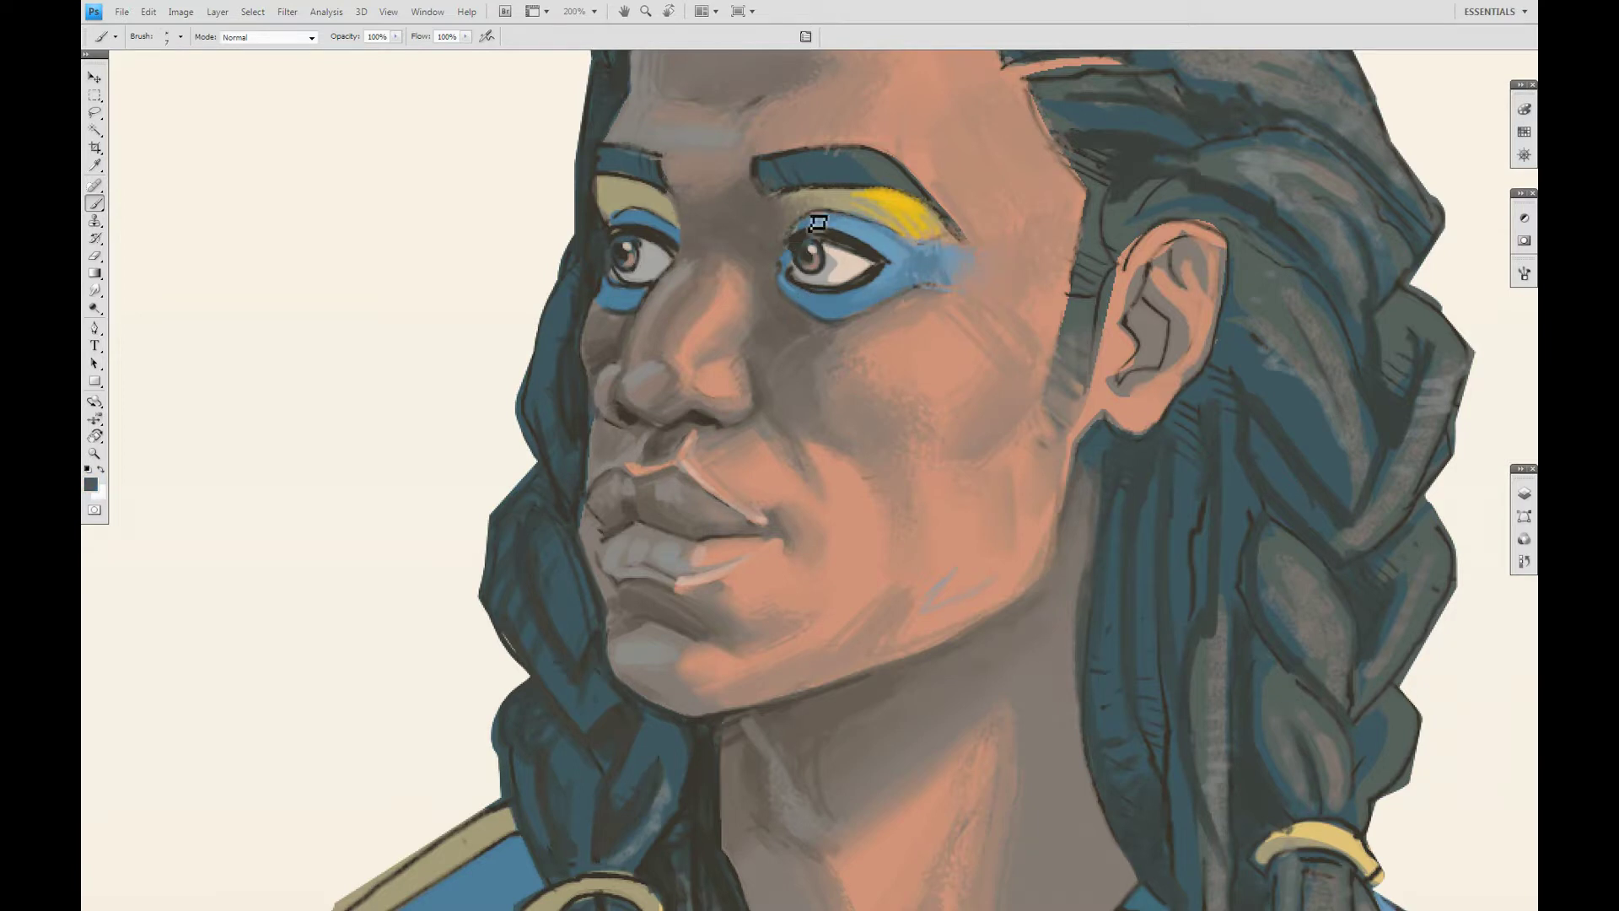
key("x")
left_click(787, 258)
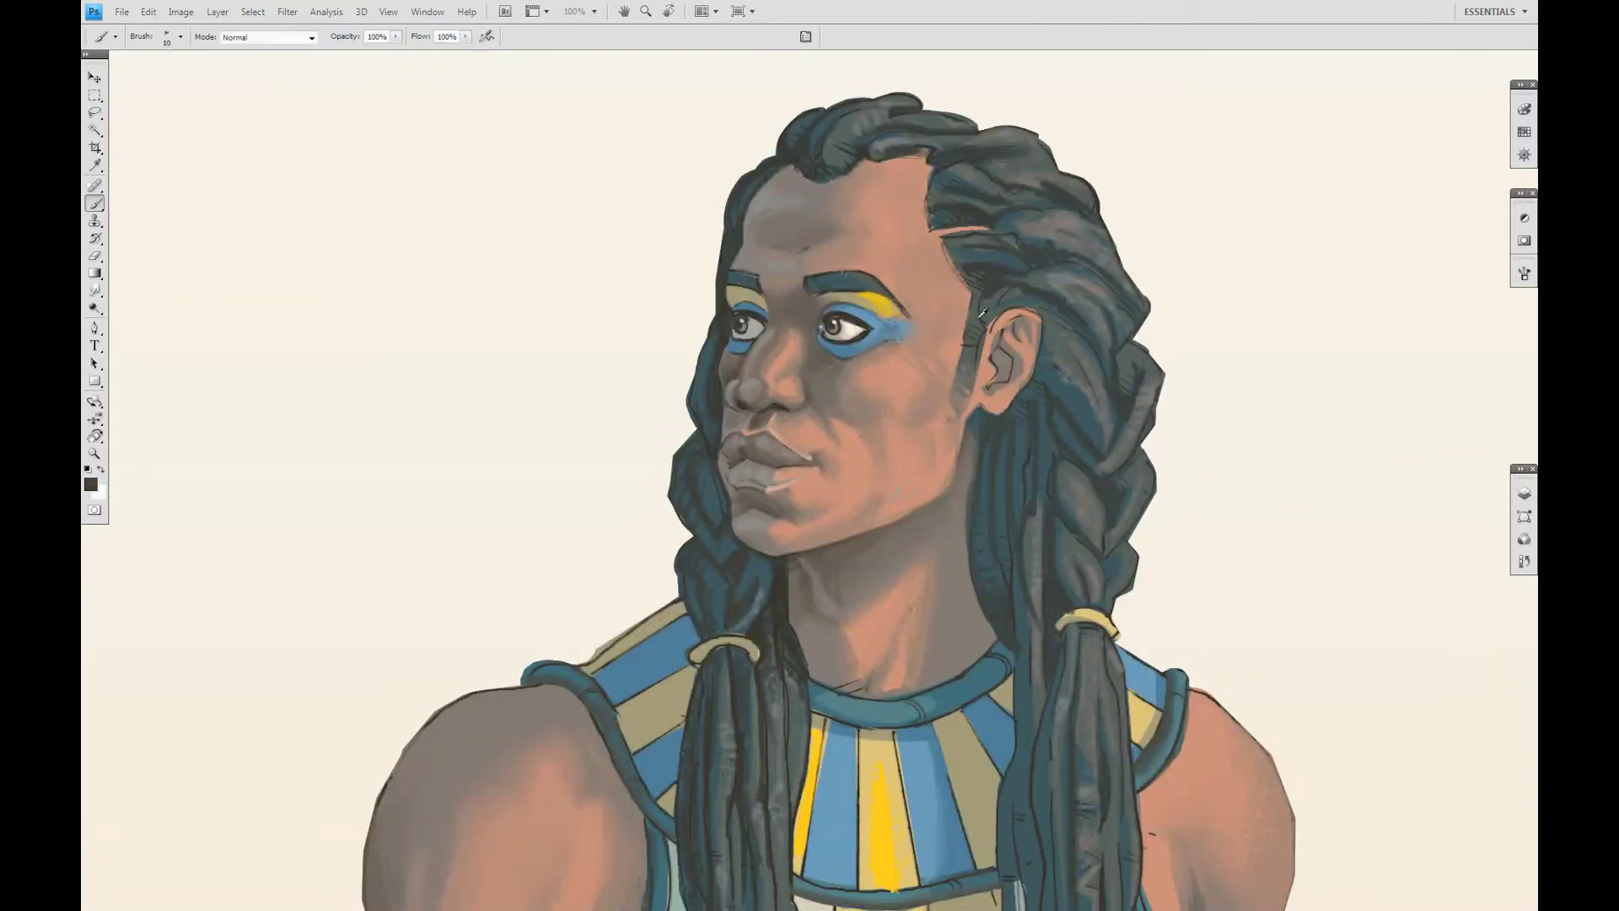
Darken the hair above the ear and the strands behind the jaw with near-black.
key("bracketright")
key("bracketleft")
key("bracketleft")
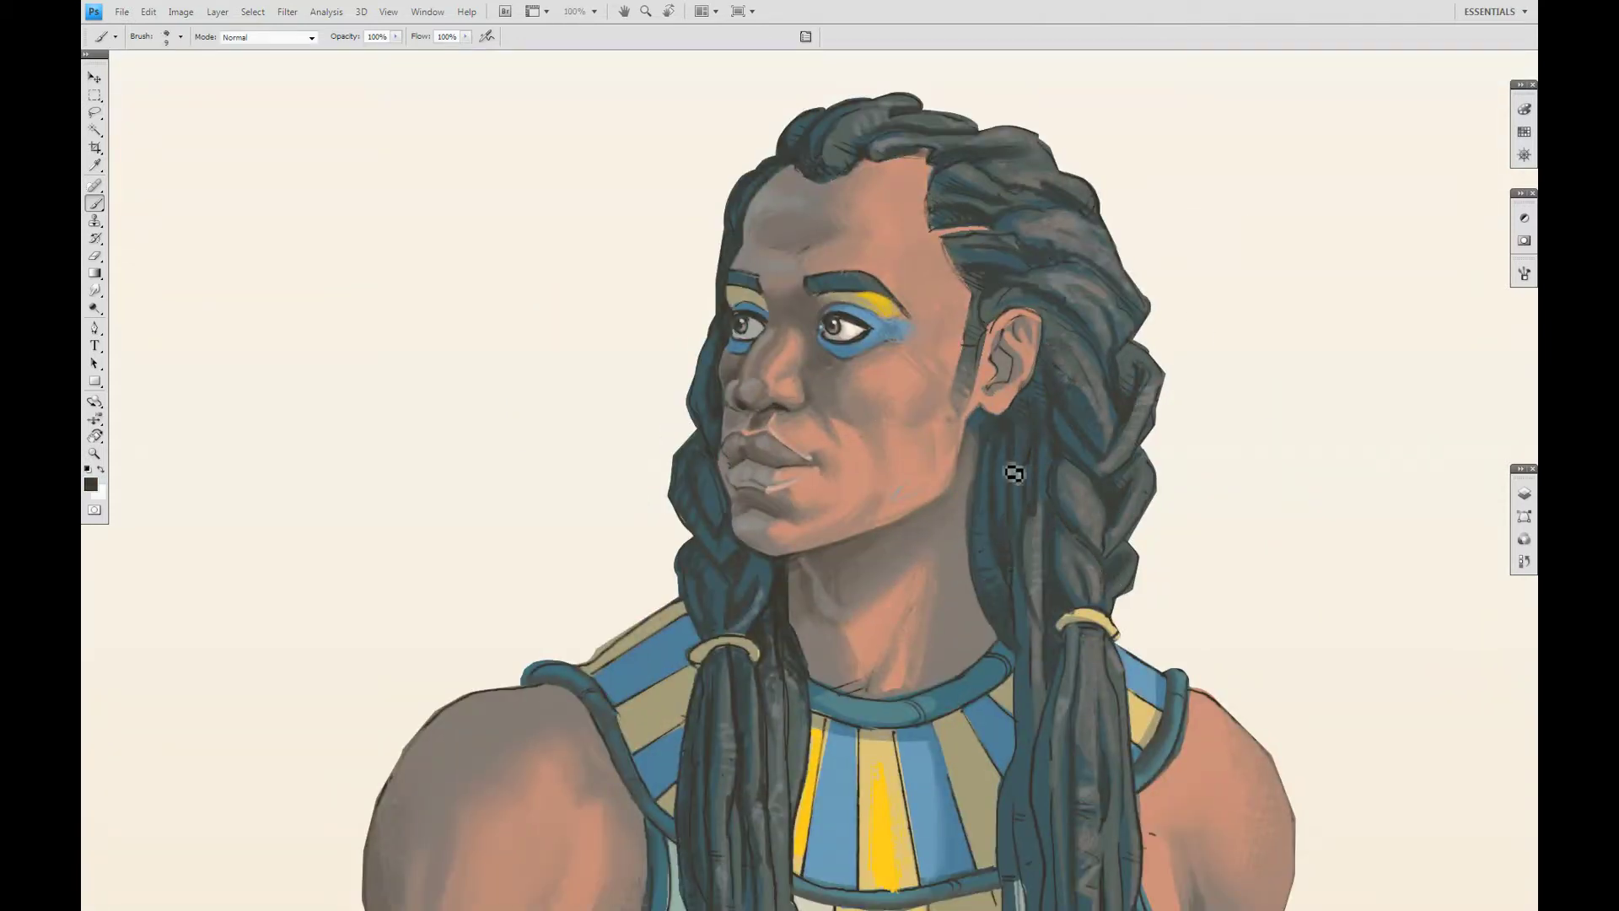
Blend the outer edge of the blue eye makeup into the cheek with sampled skin tones.
left_click(999, 408, "alt")
key("bracketright")
key("bracketright")
key("bracketright")
key("bracketright")
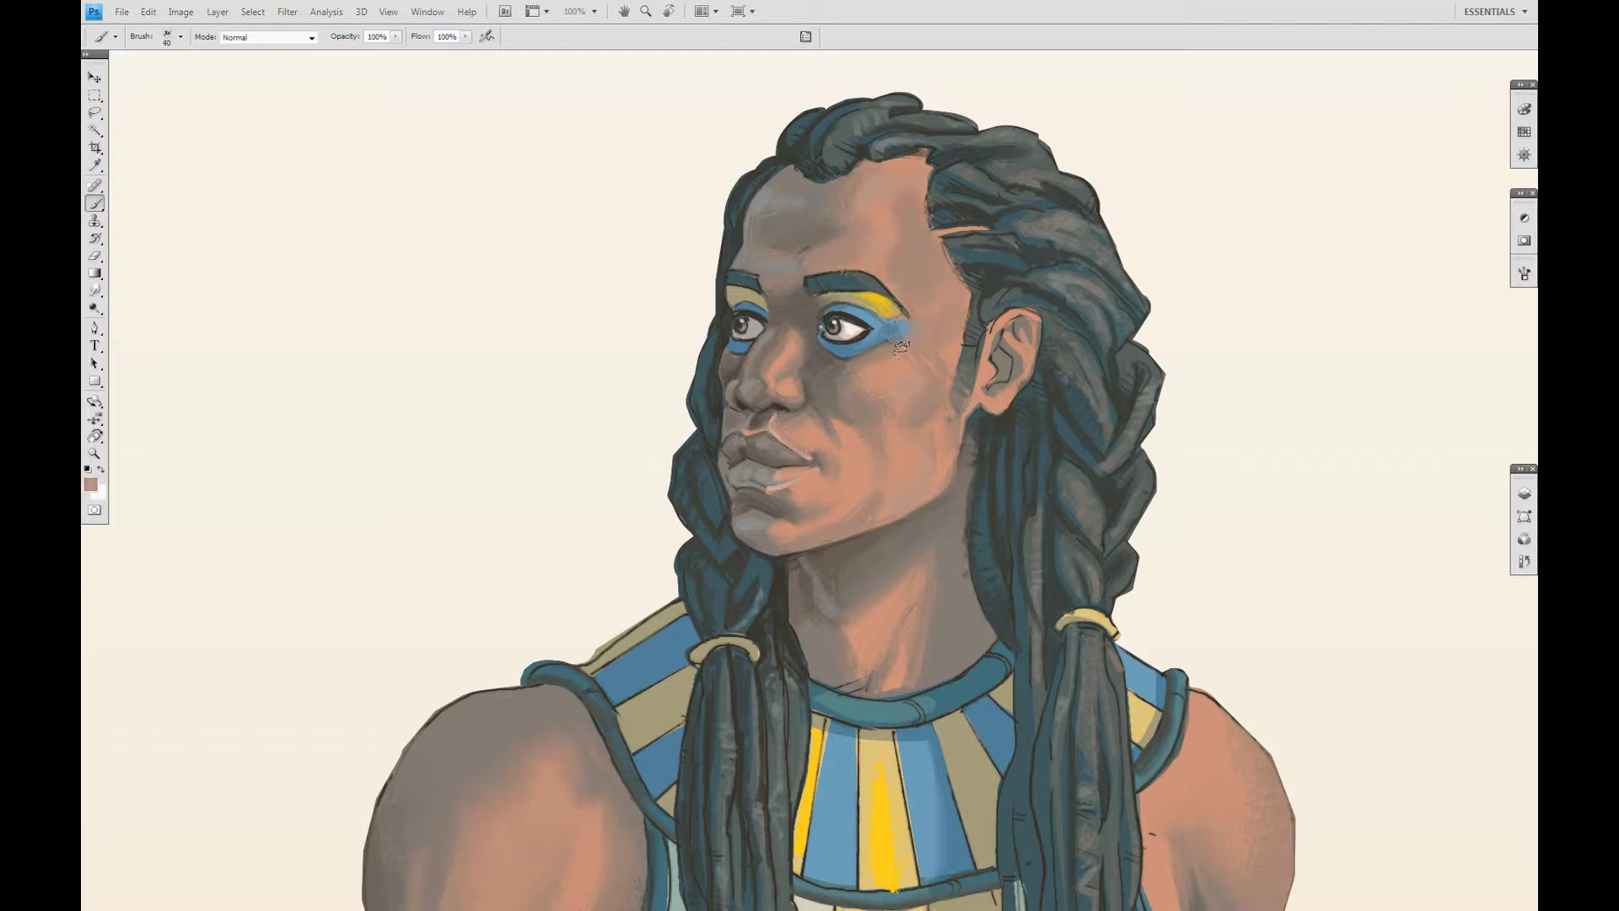
left_click(928, 361, "alt")
Darken the inner ear and sideburn, and break up the temple hairline with a sampled skin tone.
left_click(998, 365, "alt")
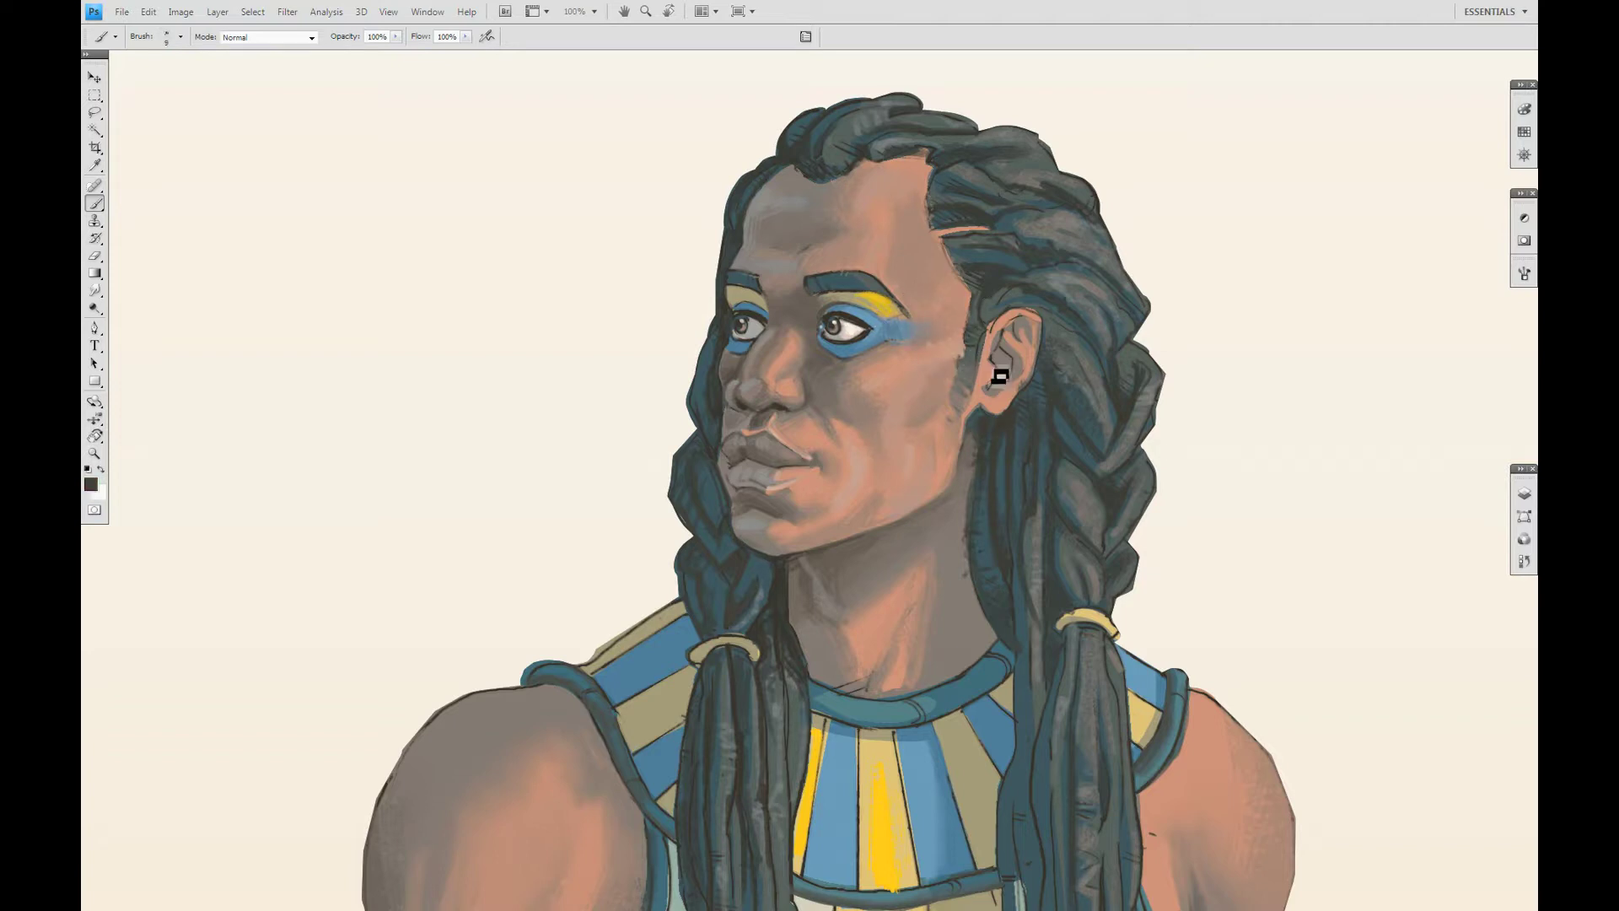
left_click_drag(998, 365, 983, 350)
left_click(951, 261, "alt")
key("bracketright")
mouse_move(943, 197)
left_mouse_down()
mouse_move(859, 180)
mouse_move(903, 173)
left_mouse_up()
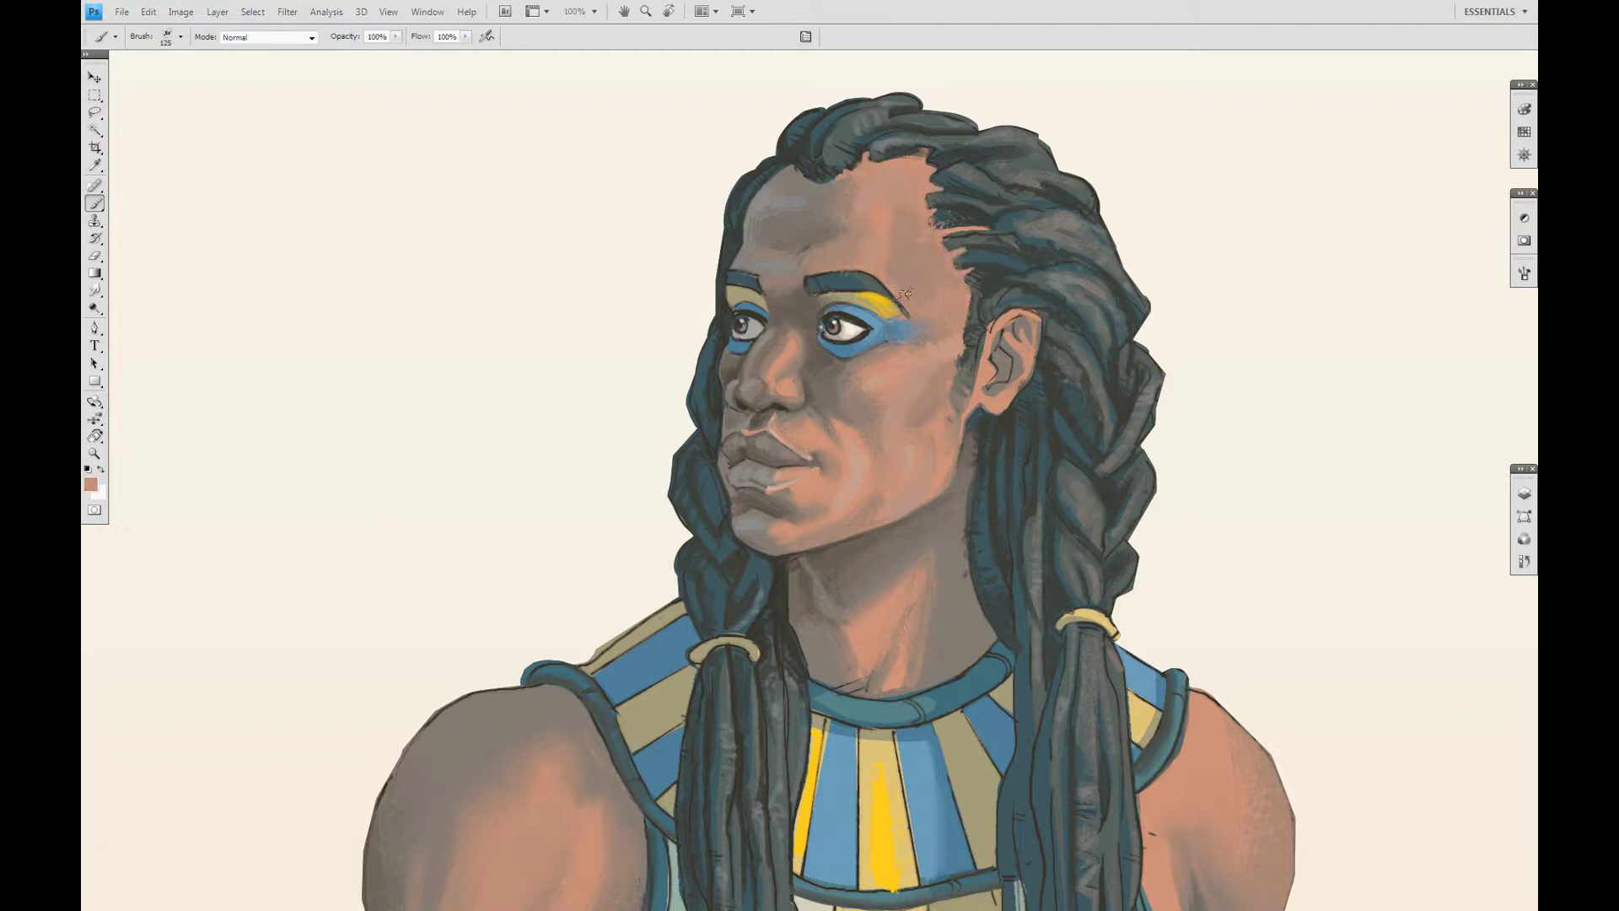
Soften the forehead crease and shade the side of the neck with sampled dark tones.
left_click_drag(806, 254, 793, 228)
left_click(975, 476, "alt")
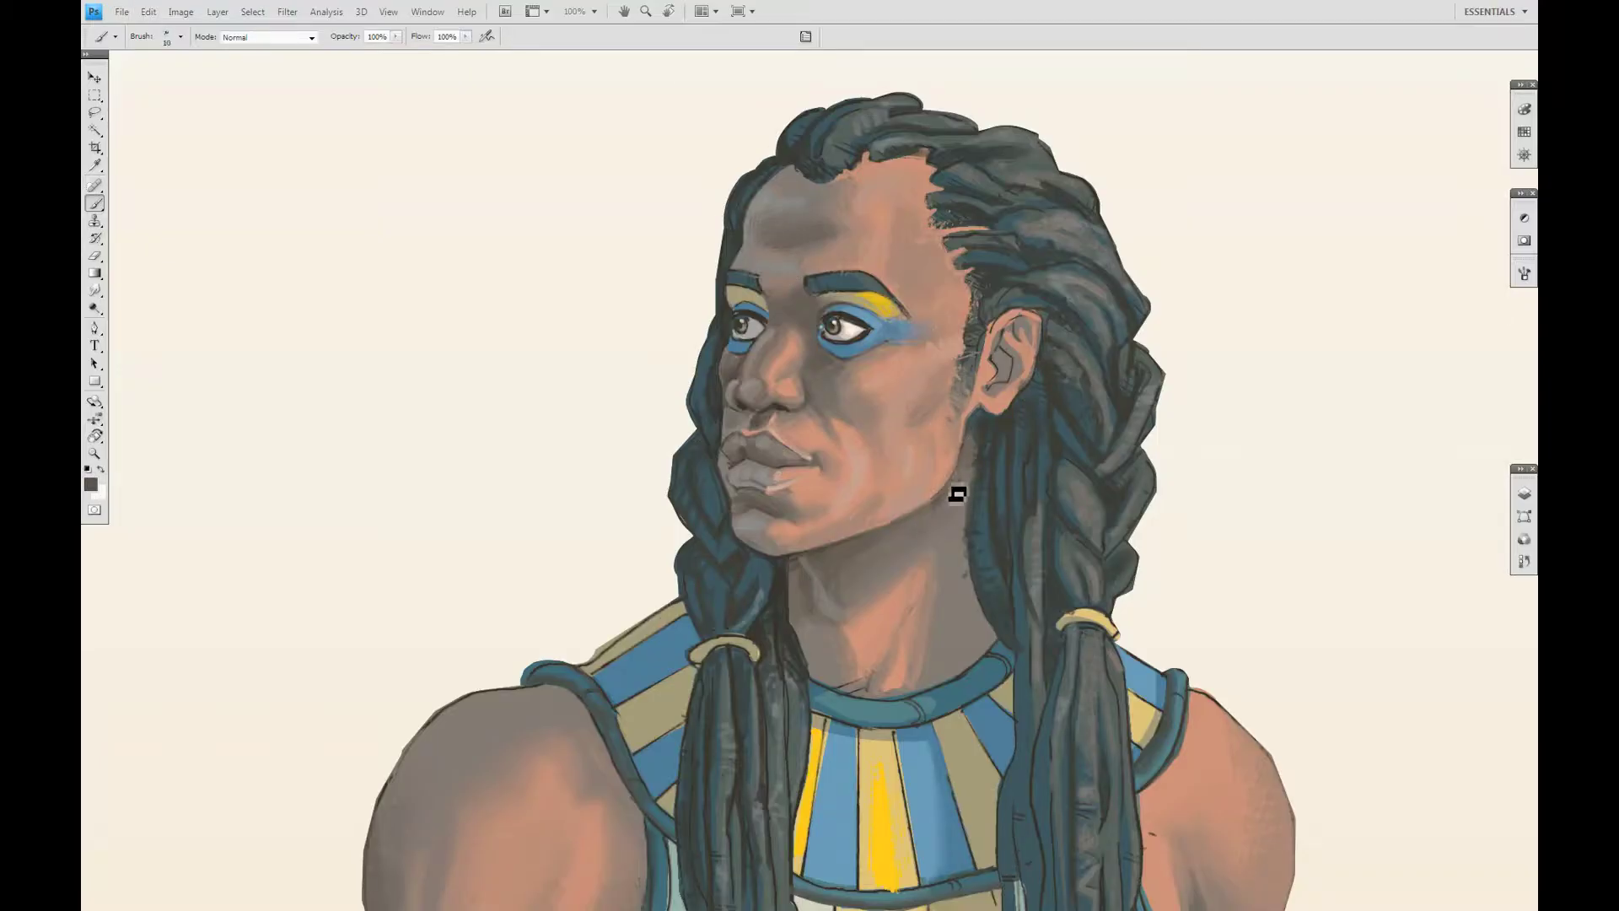
mouse_move(853, 641)
left_mouse_down()
mouse_move(868, 687)
mouse_move(1005, 619)
left_mouse_up()
left_click(980, 561, "alt")
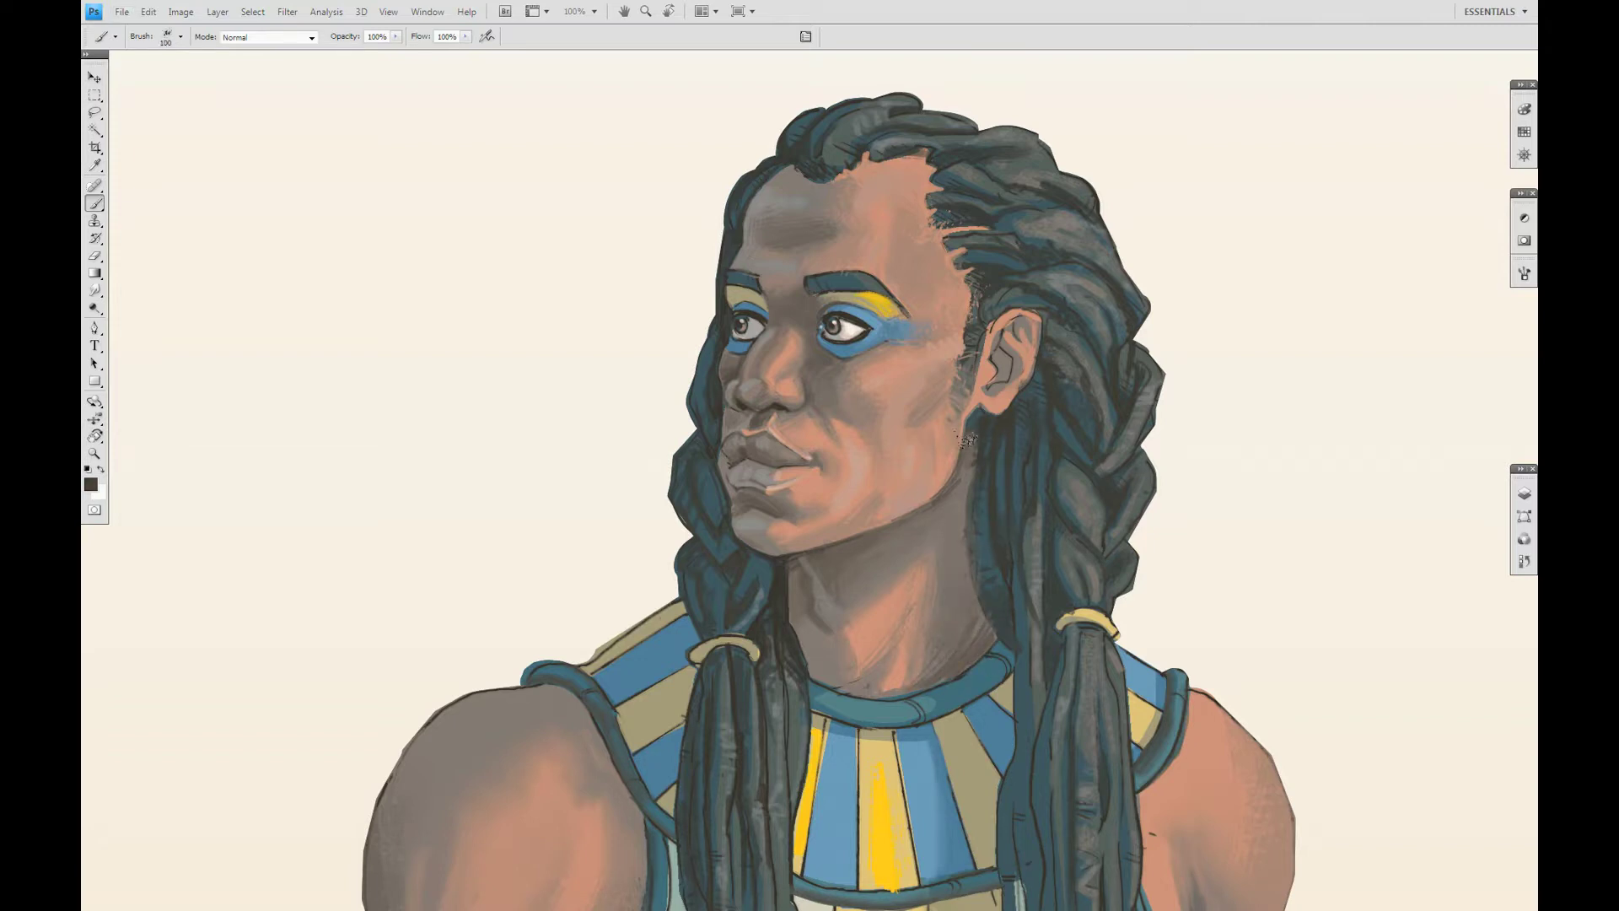
Paint long dark strokes down the hanging dreadlocks on both sides of the chest.
scroll(1003, 481, "down", 2)
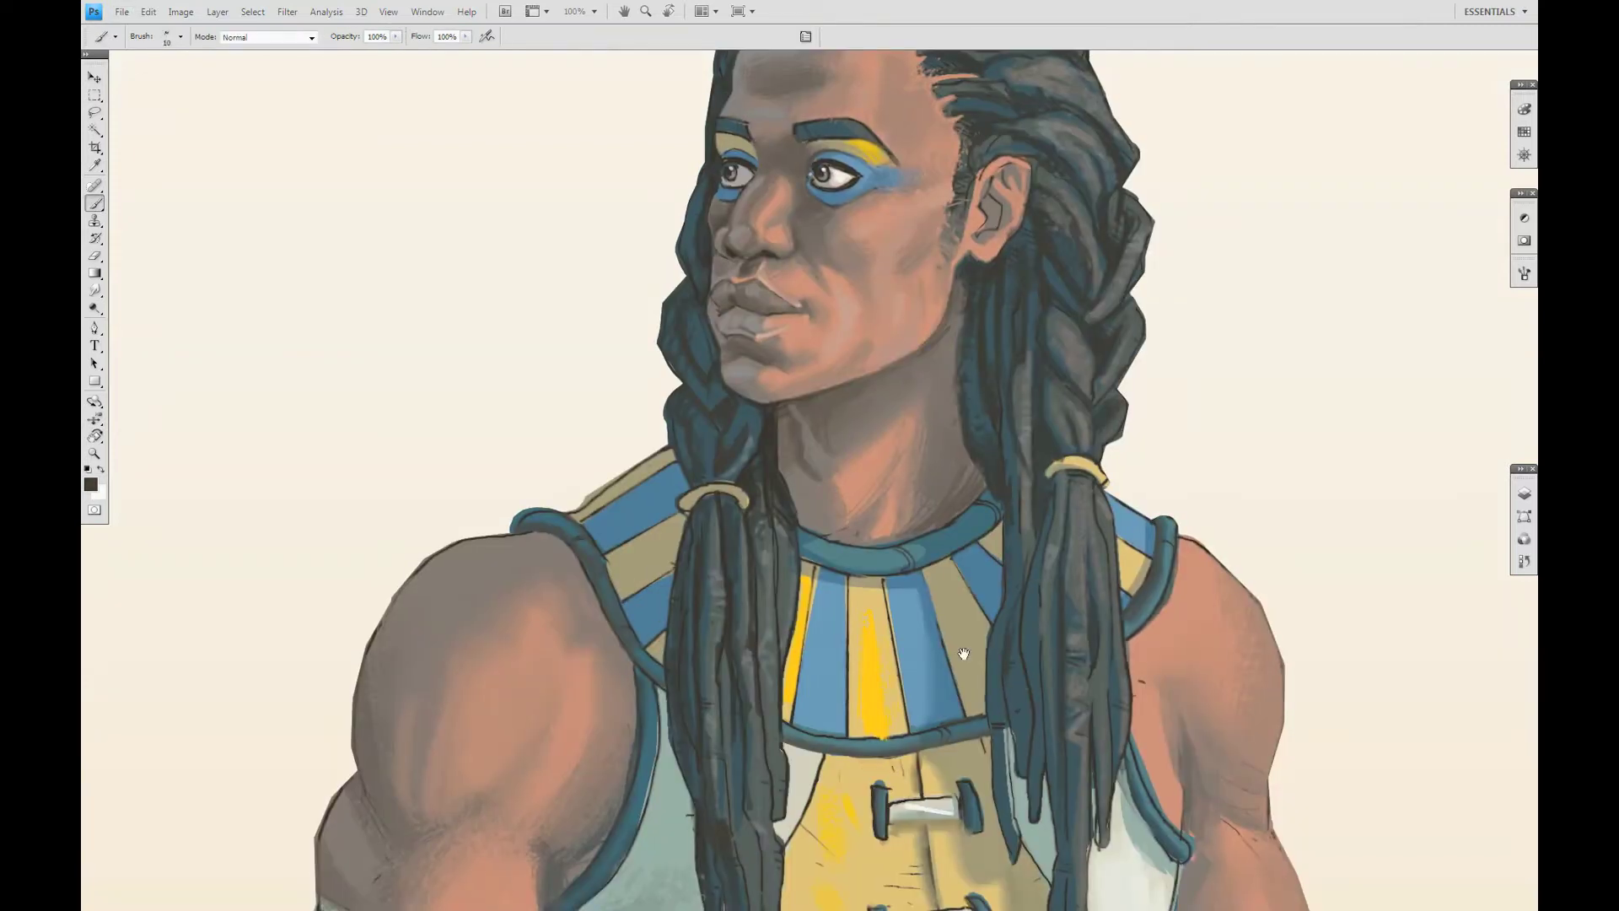
scroll(1021, 590, "down", 1)
key("bracketright")
key("bracketright")
key("bracketleft")
scroll(835, 681, "down", 3)
scroll(799, 365, "down", 3)
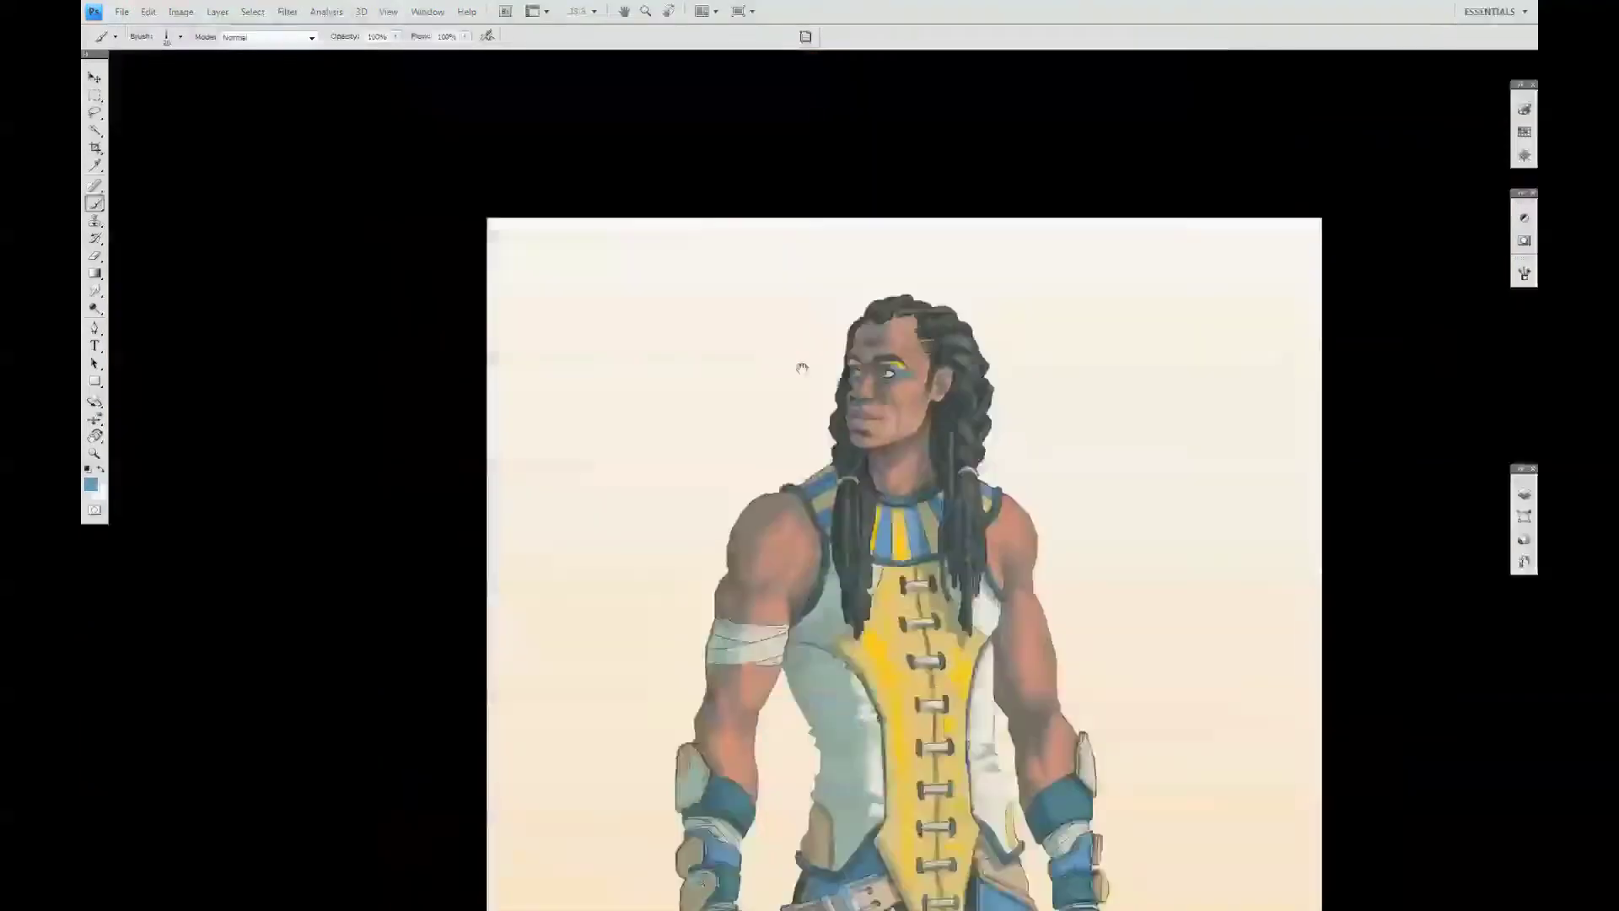
scroll(965, 416, "up", 2)
key("bracketleft")
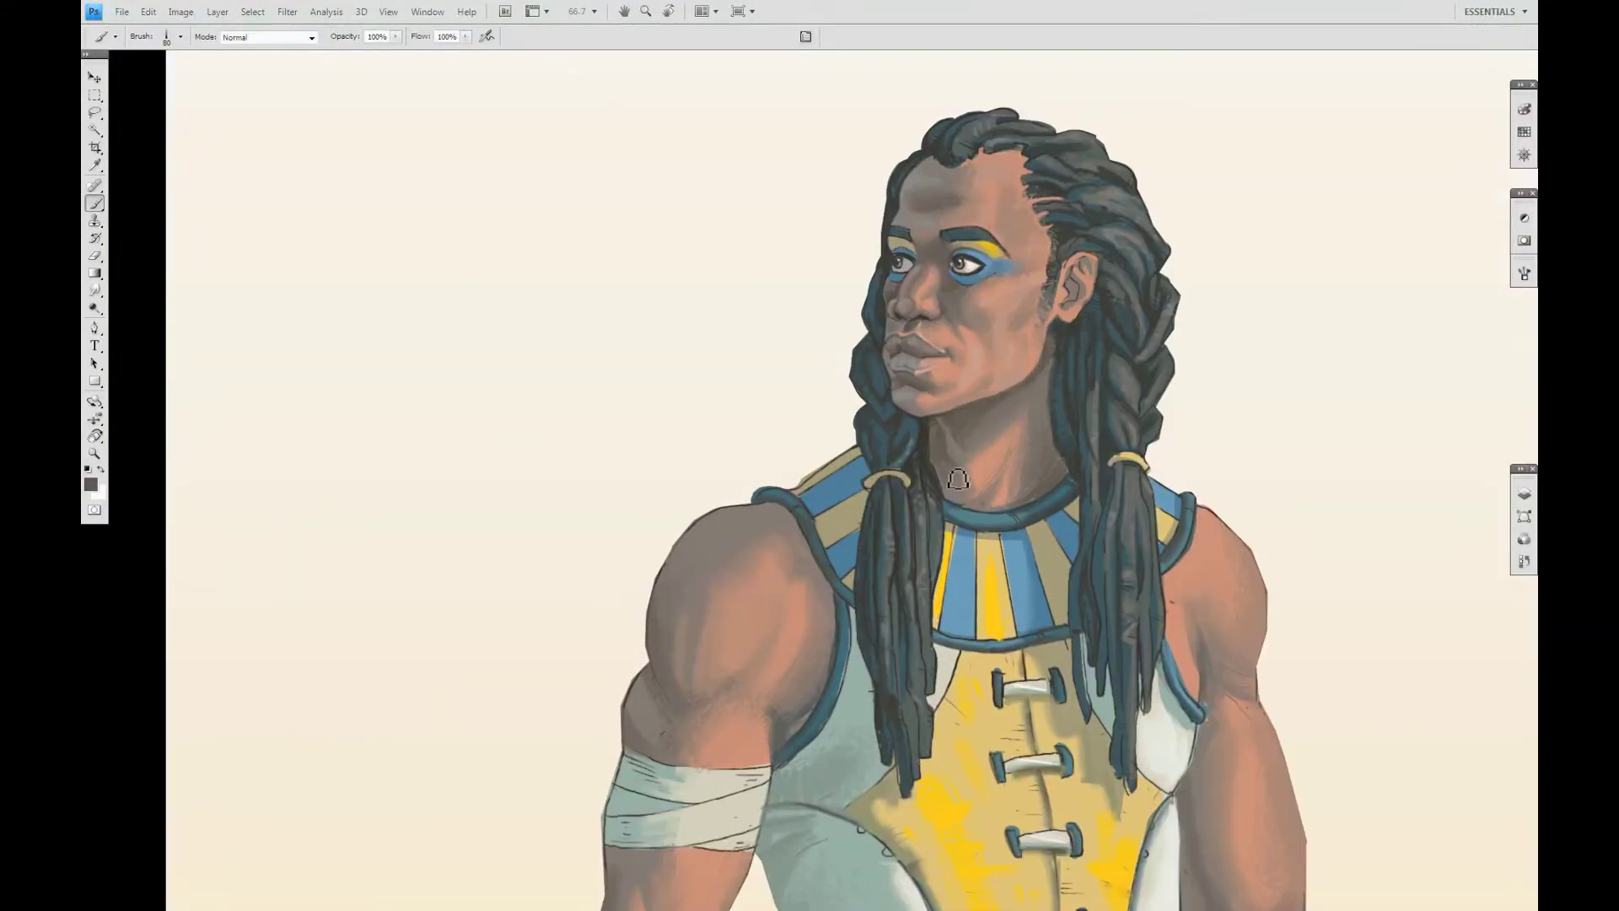
scroll(957, 485, "up", 1)
left_click_drag(1233, 491, 1238, 667)
left_click_drag(1248, 413, 1249, 624)
left_click_drag(1172, 417, 1168, 692)
left_click_drag(901, 518, 898, 595)
left_click_drag(917, 390, 907, 477)
left_click_drag(864, 577, 877, 805)
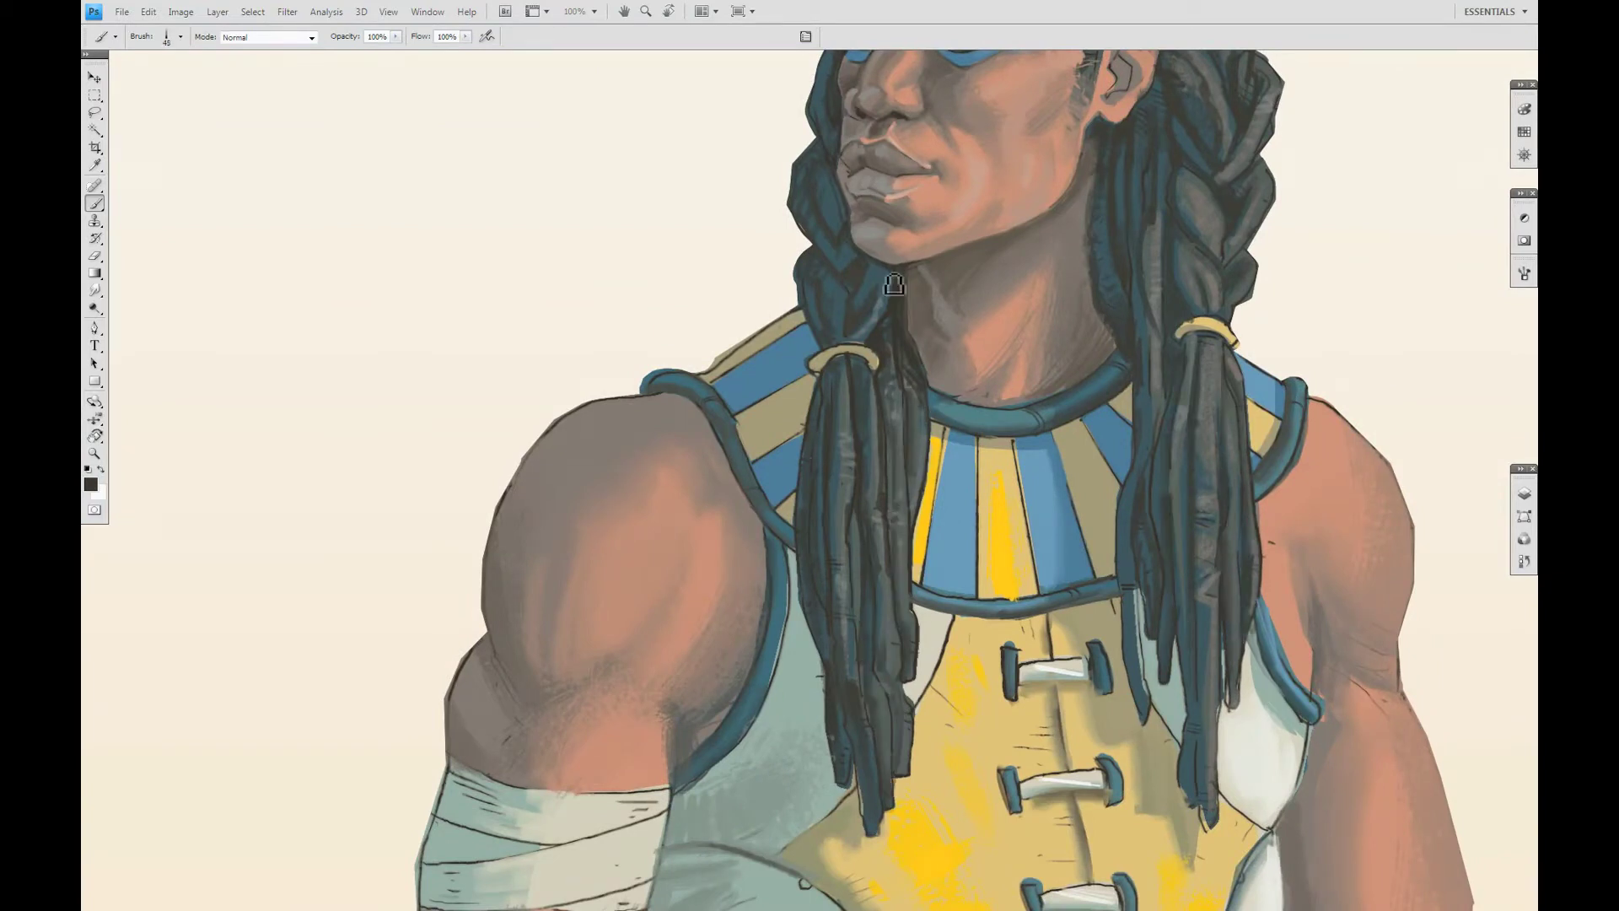
key("bracketright")
Brighten the elbow guard on the unbandaged arm with a white highlight.
key("ctrl+0")
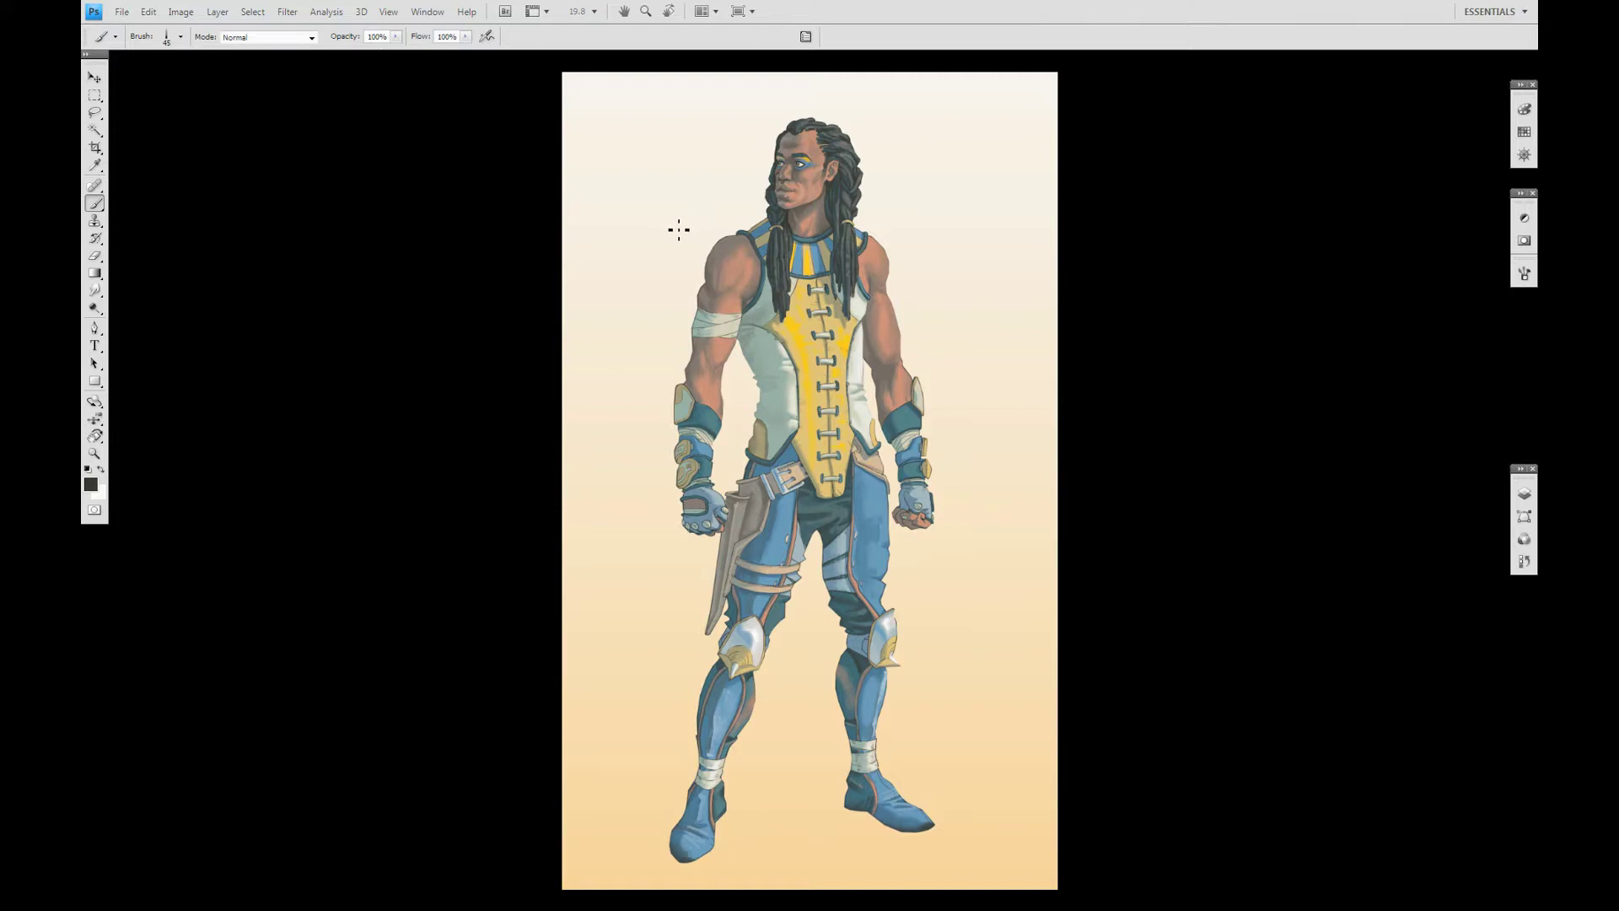
scroll(679, 228, "up", 4)
key("bracketright")
key("x")
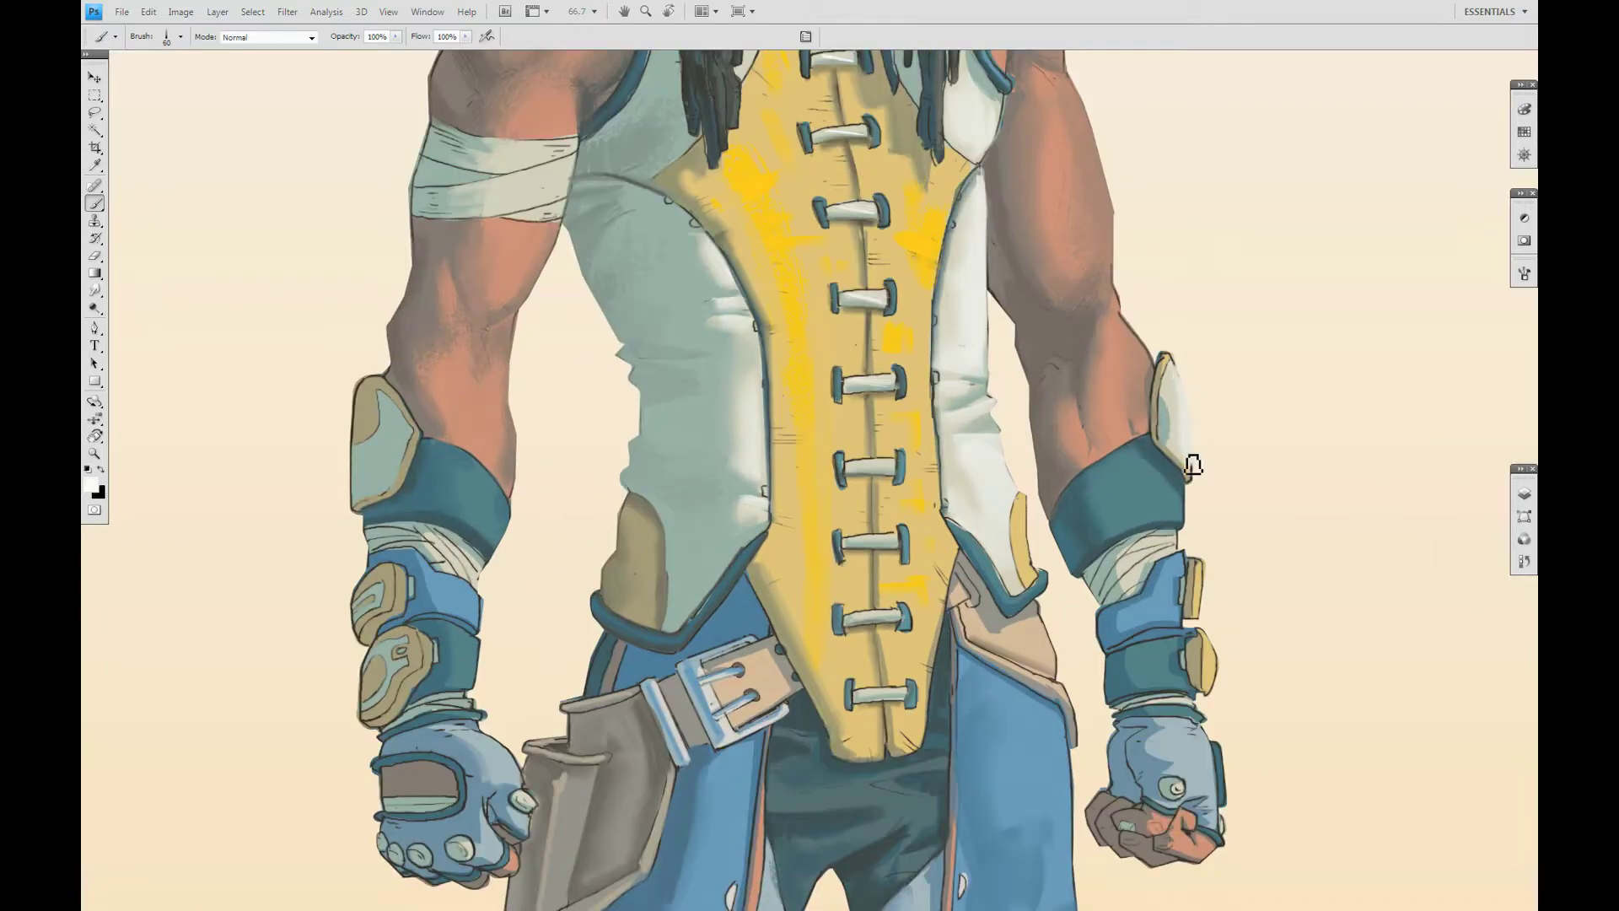
mouse_move(1181, 445)
left_mouse_down()
mouse_move(1192, 470)
mouse_move(1164, 379)
mouse_move(1159, 405)
left_mouse_up()
Shade the unbandaged arm from the forearm muscles up to the upper arm with sampled skin tones and a larger brush.
left_click(1180, 381, "alt")
left_click(1143, 383, "alt")
left_click(1151, 392, "alt")
key("bracketright")
key("bracketright")
key("bracketright")
key("bracketright")
key("bracketright")
key("bracketright")
mouse_move(1071, 354)
left_mouse_down()
mouse_move(1088, 316)
mouse_move(1034, 354)
mouse_move(1046, 472)
left_mouse_up()
left_click_drag(1088, 414, 1096, 341)
left_click_drag(1134, 439, 1147, 359)
scroll(1096, 396, "down", 1)
key("bracketleft")
mouse_move(1063, 211)
left_mouse_down()
mouse_move(1029, 279)
mouse_move(1017, 409)
mouse_move(1135, 575)
left_mouse_up()
Paint the muscle creases on the bandaged arm's forearm with a smaller brush.
key("bracketleft")
key("bracketleft")
left_click_drag(734, 447, 746, 338)
left_click_drag(742, 417, 810, 308)
mouse_move(768, 362)
left_mouse_down()
mouse_move(818, 320)
mouse_move(754, 358)
mouse_move(789, 312)
mouse_move(750, 456)
mouse_move(788, 430)
mouse_move(748, 433)
mouse_move(742, 463)
mouse_move(744, 655)
mouse_move(772, 536)
left_mouse_up()
Blend the bandaged arm's light and shadow areas with several sampled skin tones.
left_click(759, 354, "alt")
left_click(805, 333, "alt")
left_click(798, 418, "alt")
key("bracketright")
left_click(759, 427, "alt")
key("bracketleft")
key("bracketright")
Shade the skin just below the arm bandage and touch up the bandage's inner edge with sampled tones.
key("ctrl+minus")
key("ctrl+minus")
key("ctrl+minus")
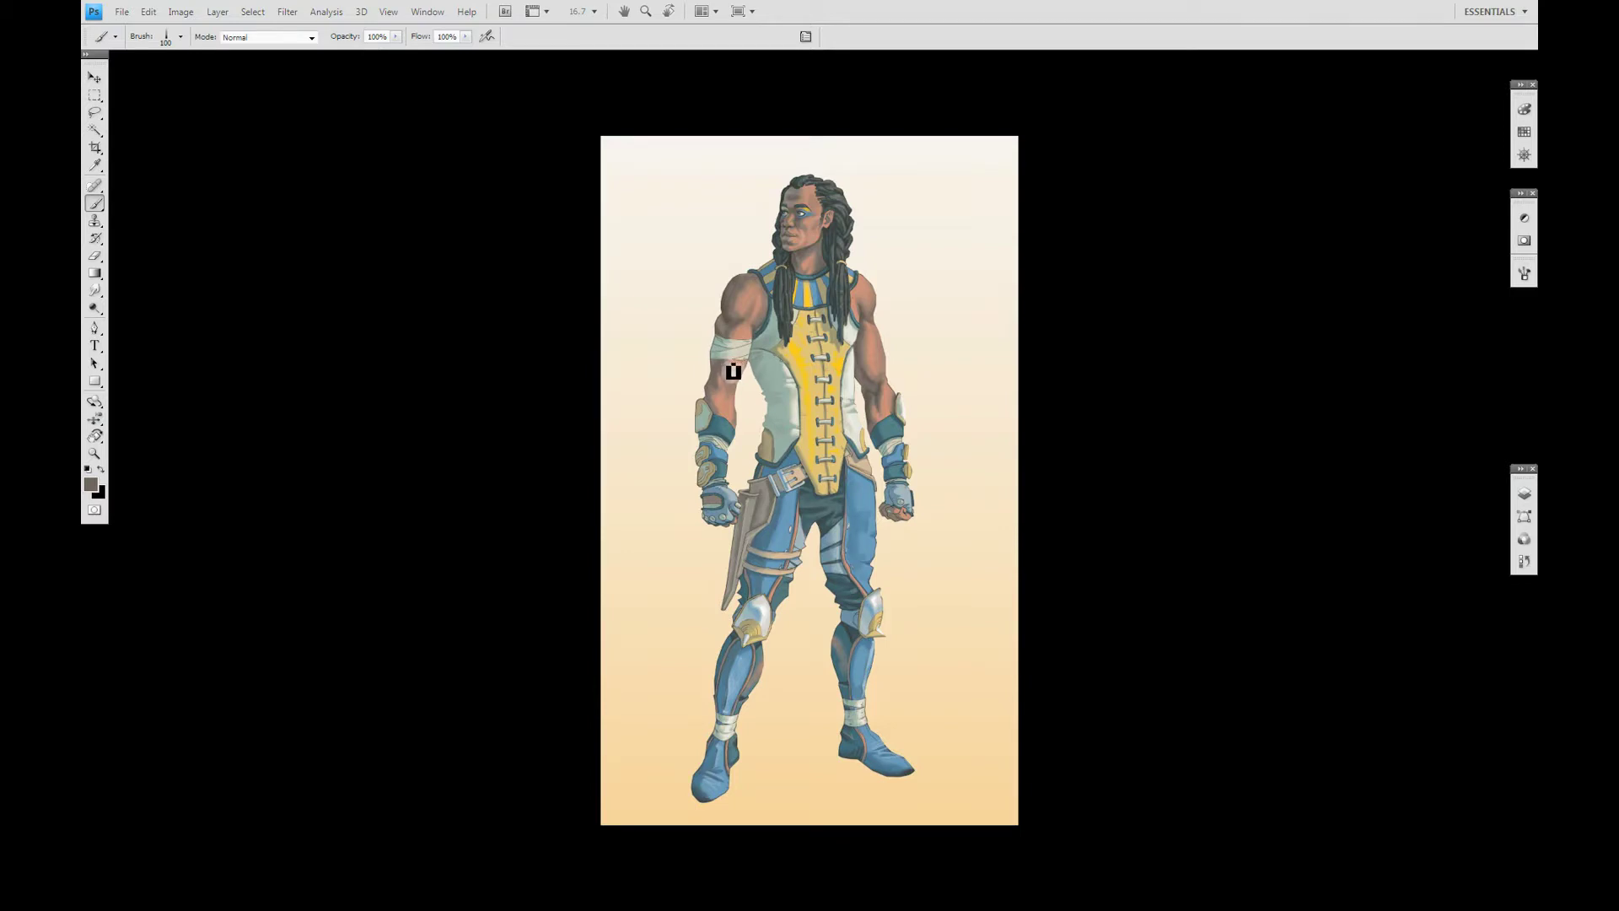
scroll(733, 370, "up", 3)
key("bracketright")
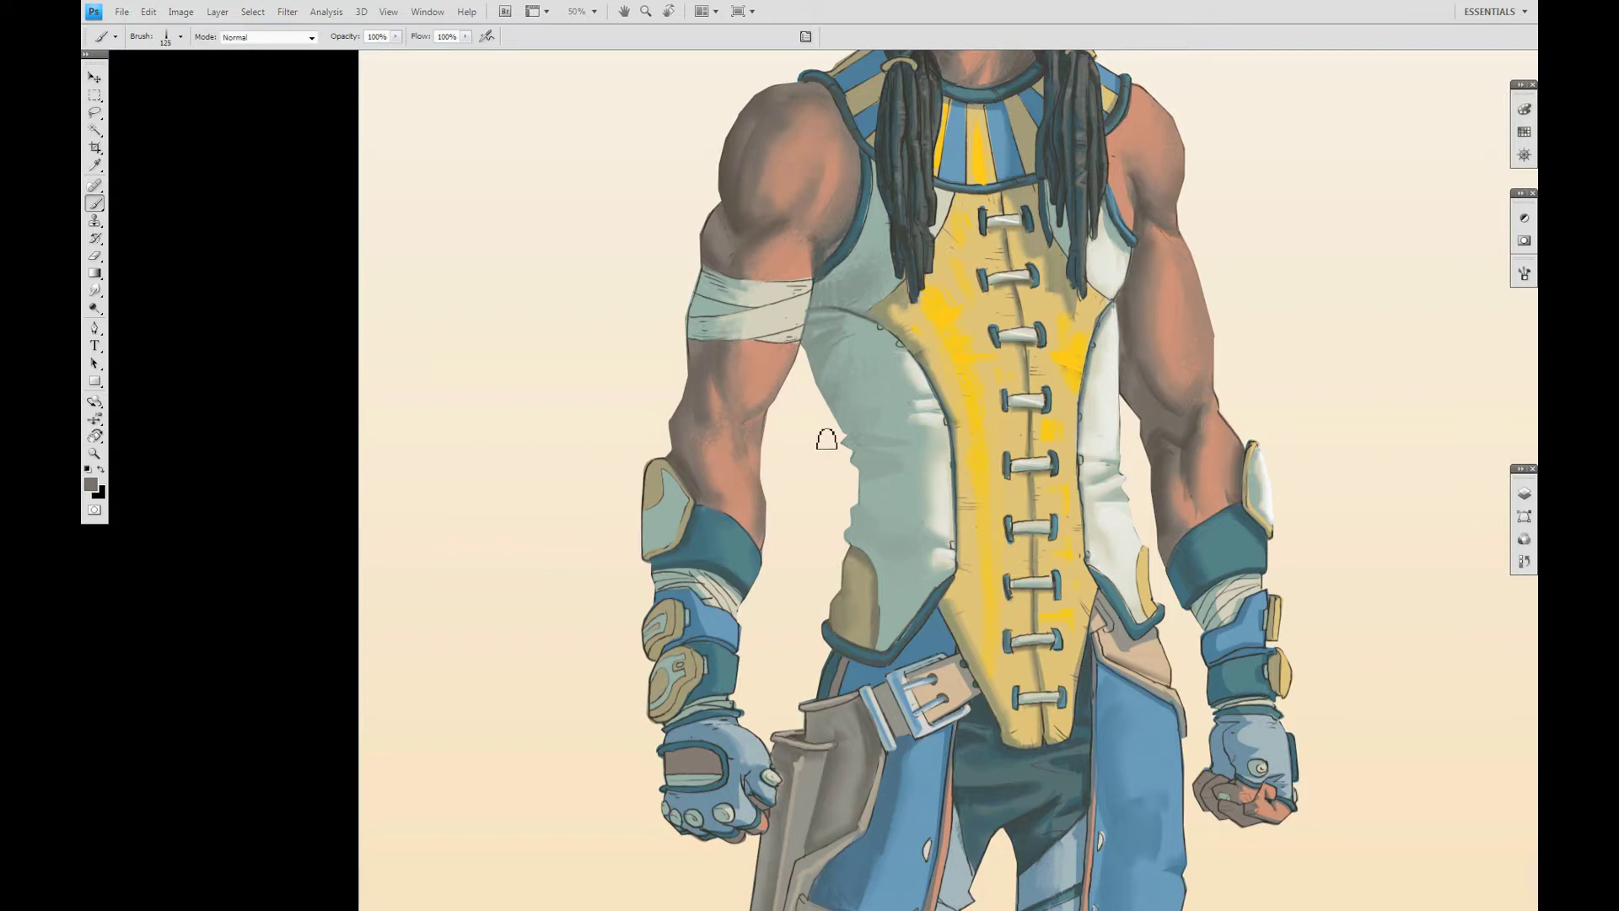
left_click(812, 281, "alt")
Darken the gap between the yellow vest panel's lower tip and the blue trouser leg at the hip.
scroll(932, 311, "down", 2)
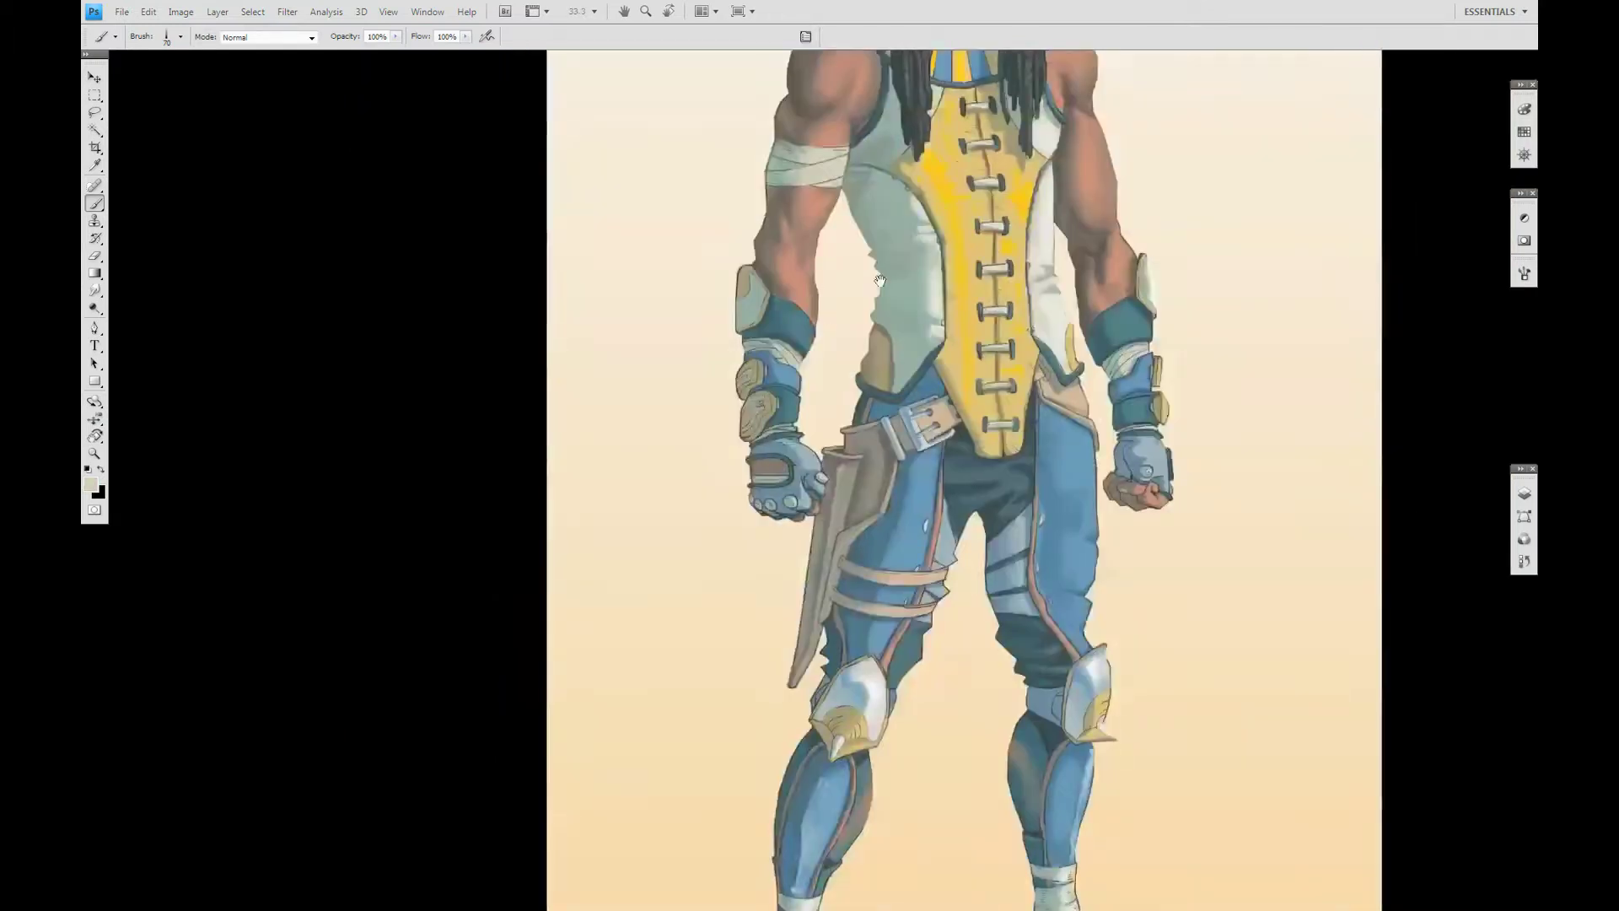
scroll(894, 371, "up", 3)
scroll(866, 436, "down", 4)
key("bracketright")
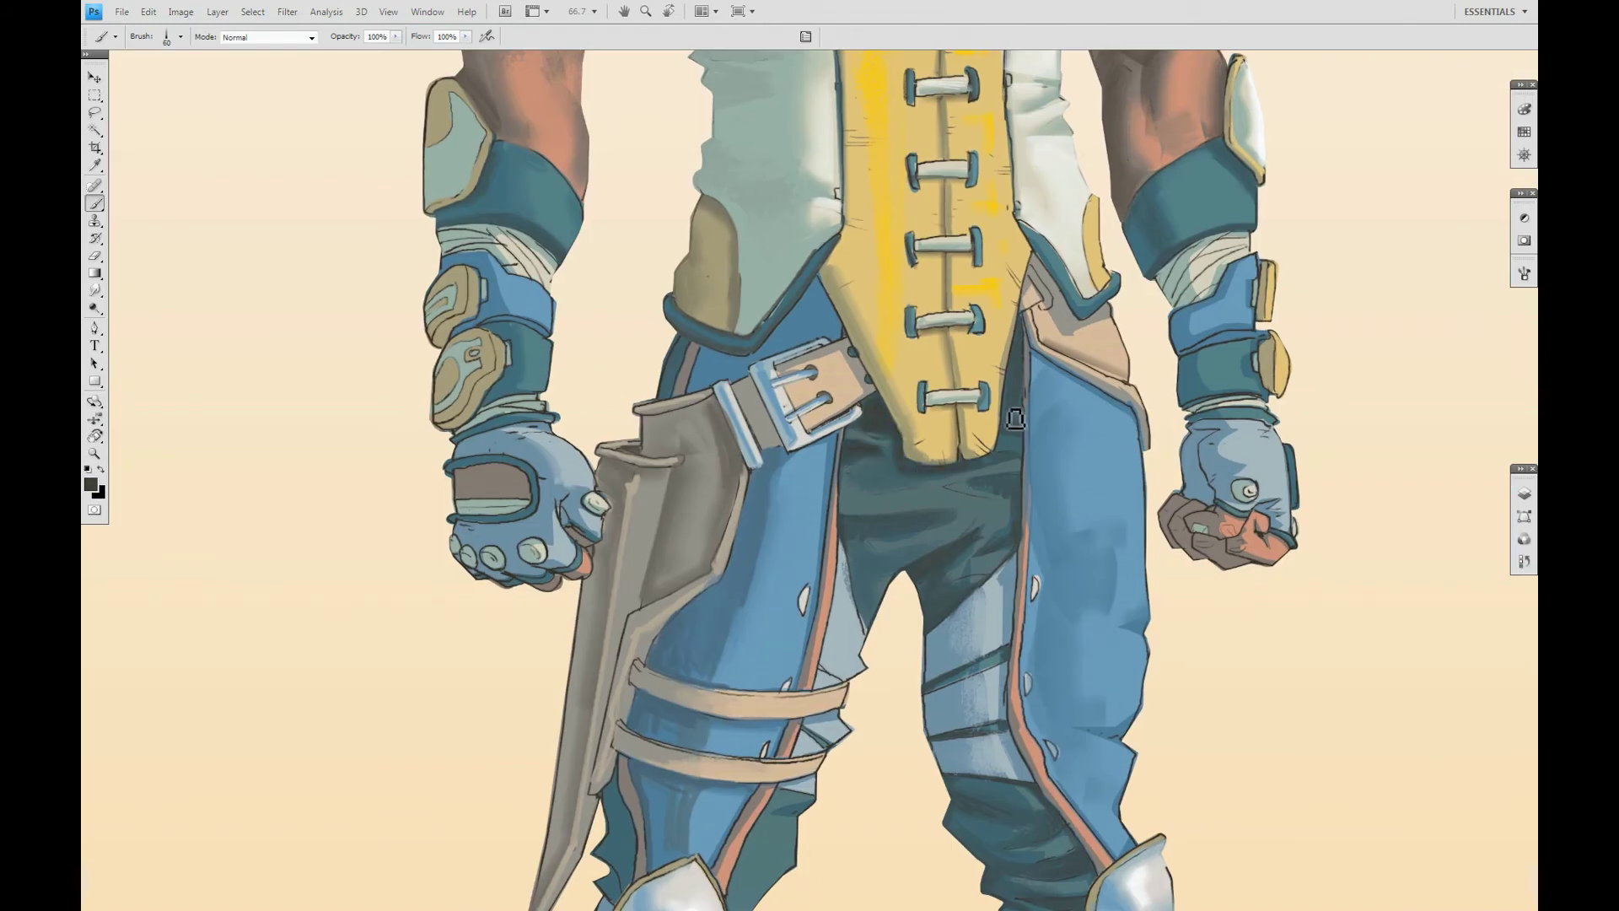
left_click_drag(1023, 333, 1018, 412)
left_click_drag(1020, 527, 1022, 424)
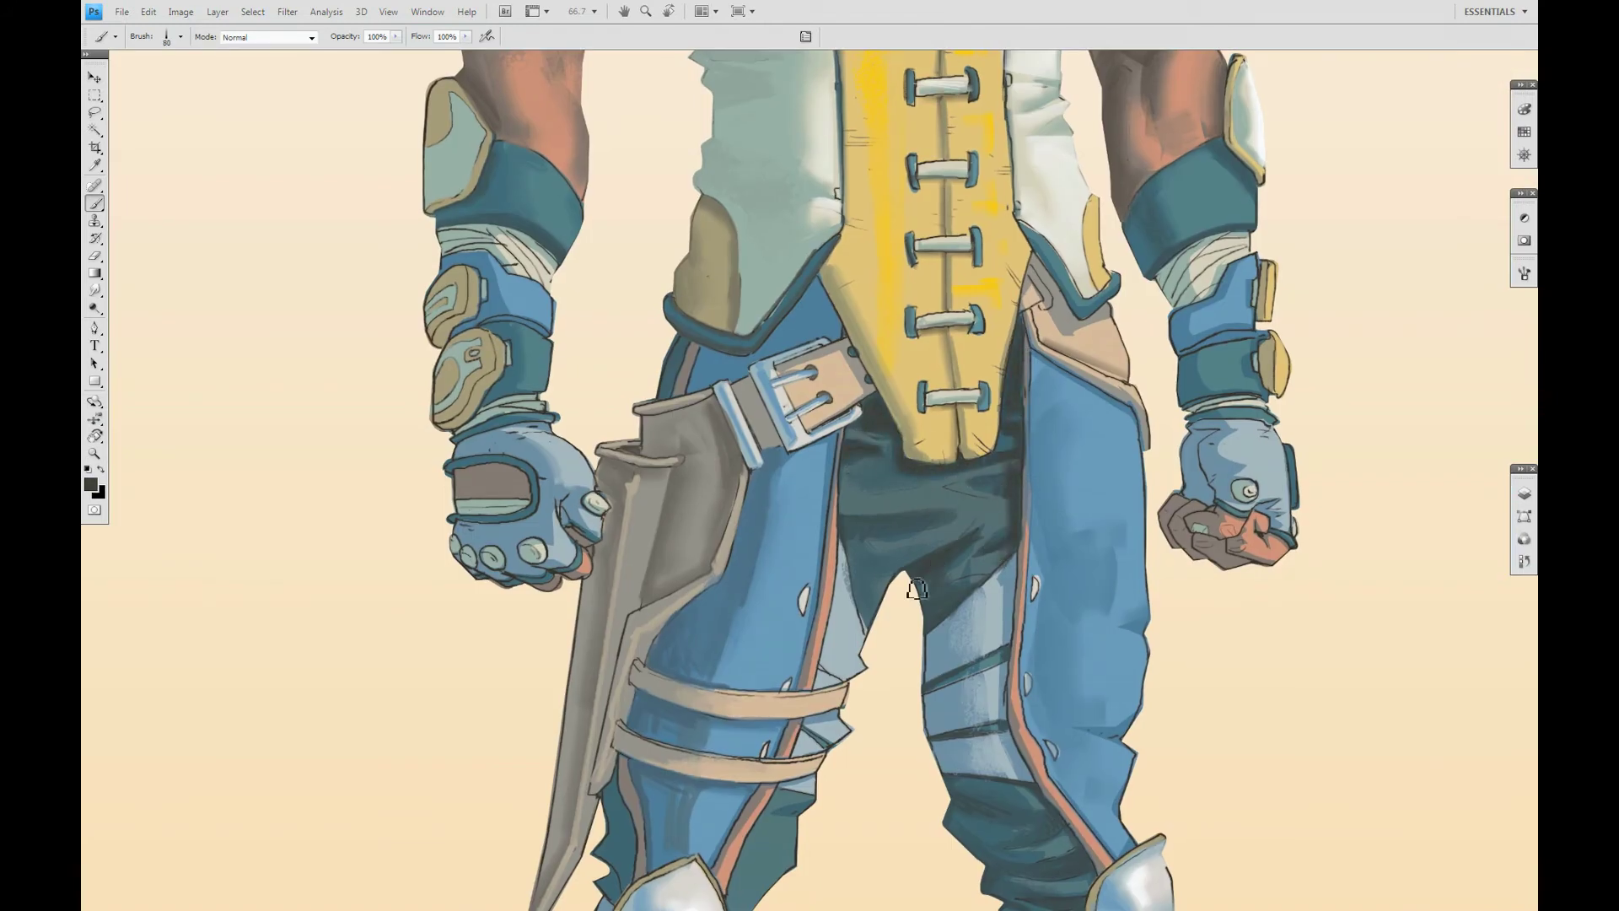
Shade the pale cloth along the inner thigh of the strapped leg with a dark teal sampled from the trouser crotch.
scroll(916, 588, "down", 1)
key("bracketright")
key("bracketright")
key("bracketright")
key("bracketright")
scroll(941, 629, "down", 4)
key("bracketleft")
key("bracketleft")
key("bracketleft")
key("bracketleft")
key("bracketleft")
key("bracketleft")
key("bracketleft")
key("bracketleft")
key("bracketleft")
key("bracketleft")
key("bracketleft")
key("bracketleft")
key("bracketleft")
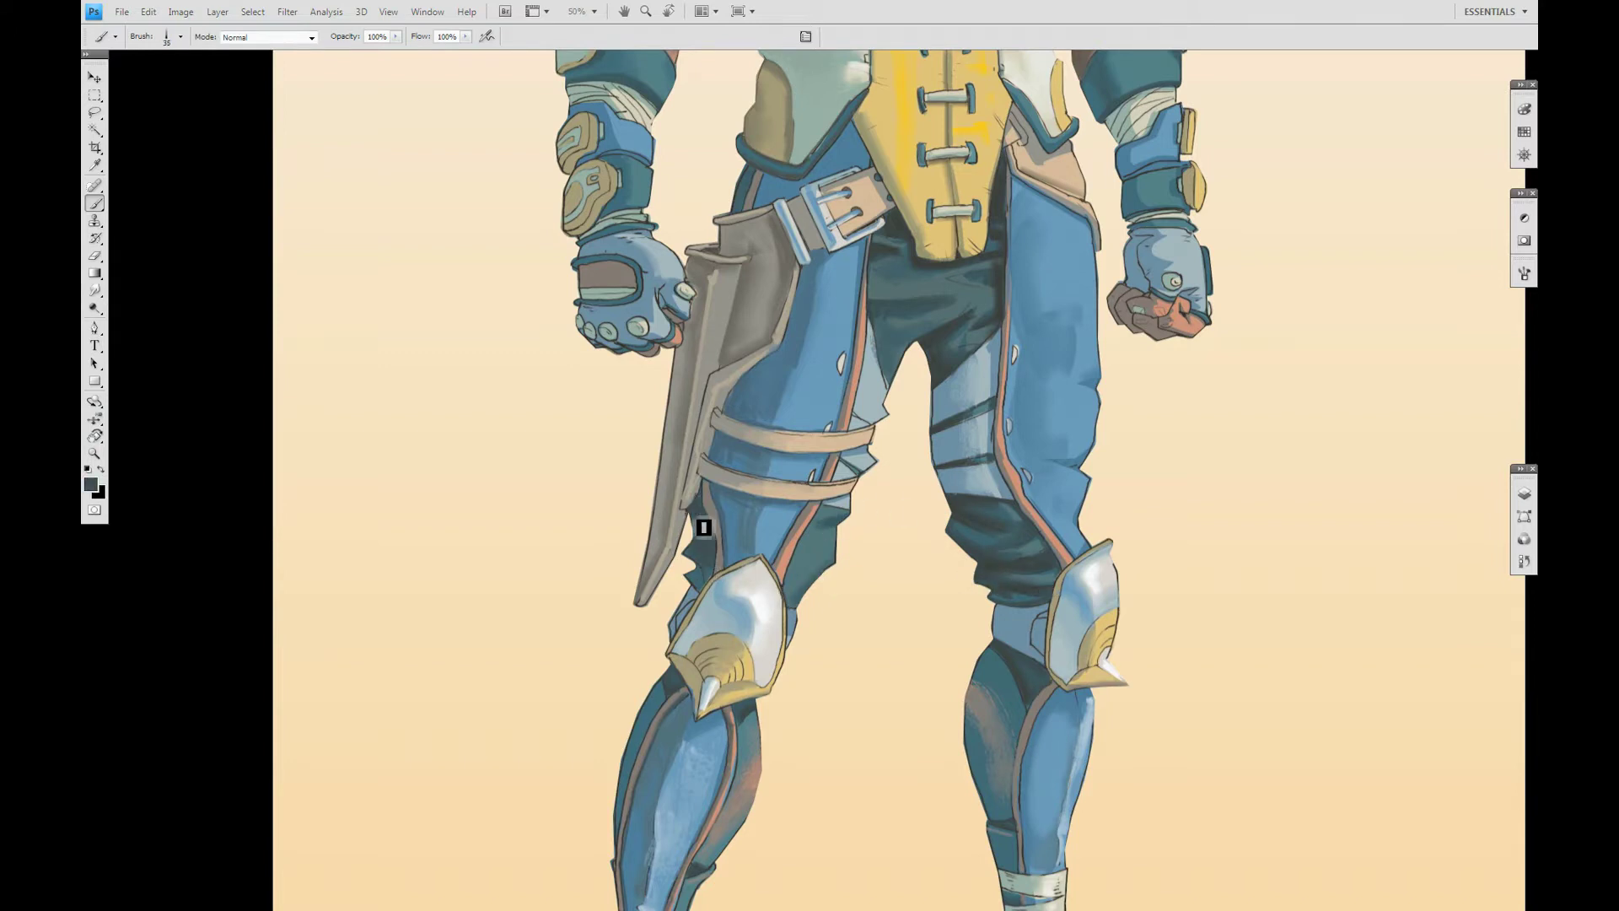
left_click(919, 350, "alt")
key("bracketright")
key("bracketright")
key("bracketright")
key("bracketright")
key("bracketright")
key("bracketright")
key("bracketright")
key("bracketright")
key("bracketright")
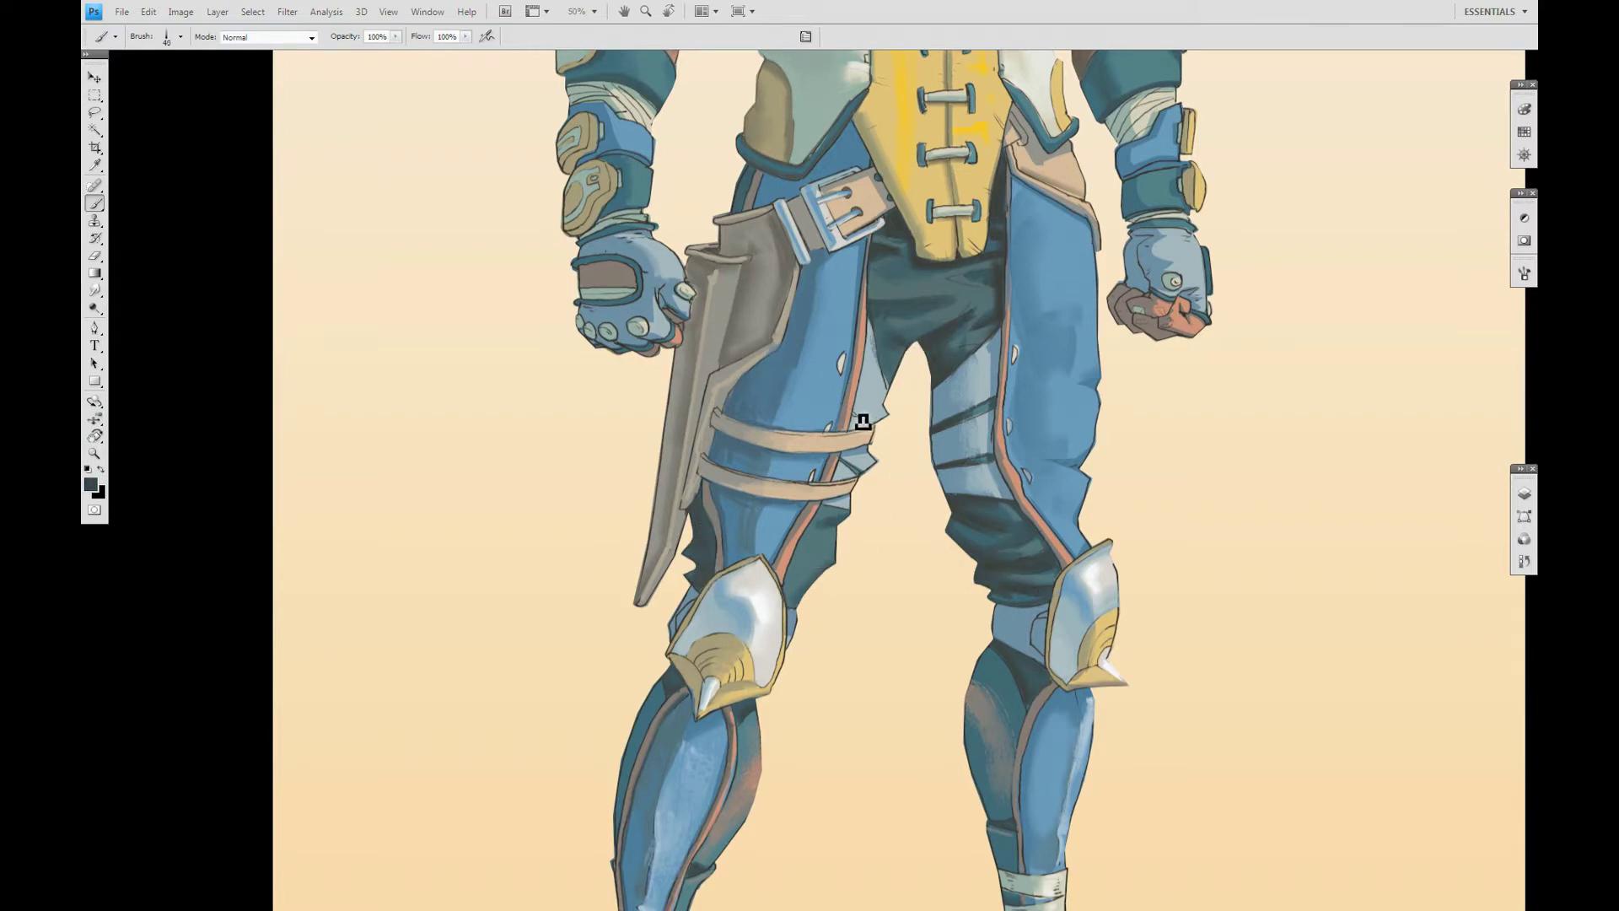
Sample the dark trouser tone beside the strapped leg's knee guard and resize the brush for shading the trouser legs.
scroll(988, 501, "down", 1)
left_click(709, 584, "alt")
key("bracketleft")
key("bracketleft")
key("bracketleft")
key("bracketleft")
key("bracketleft")
key("bracketleft")
key("bracketright")
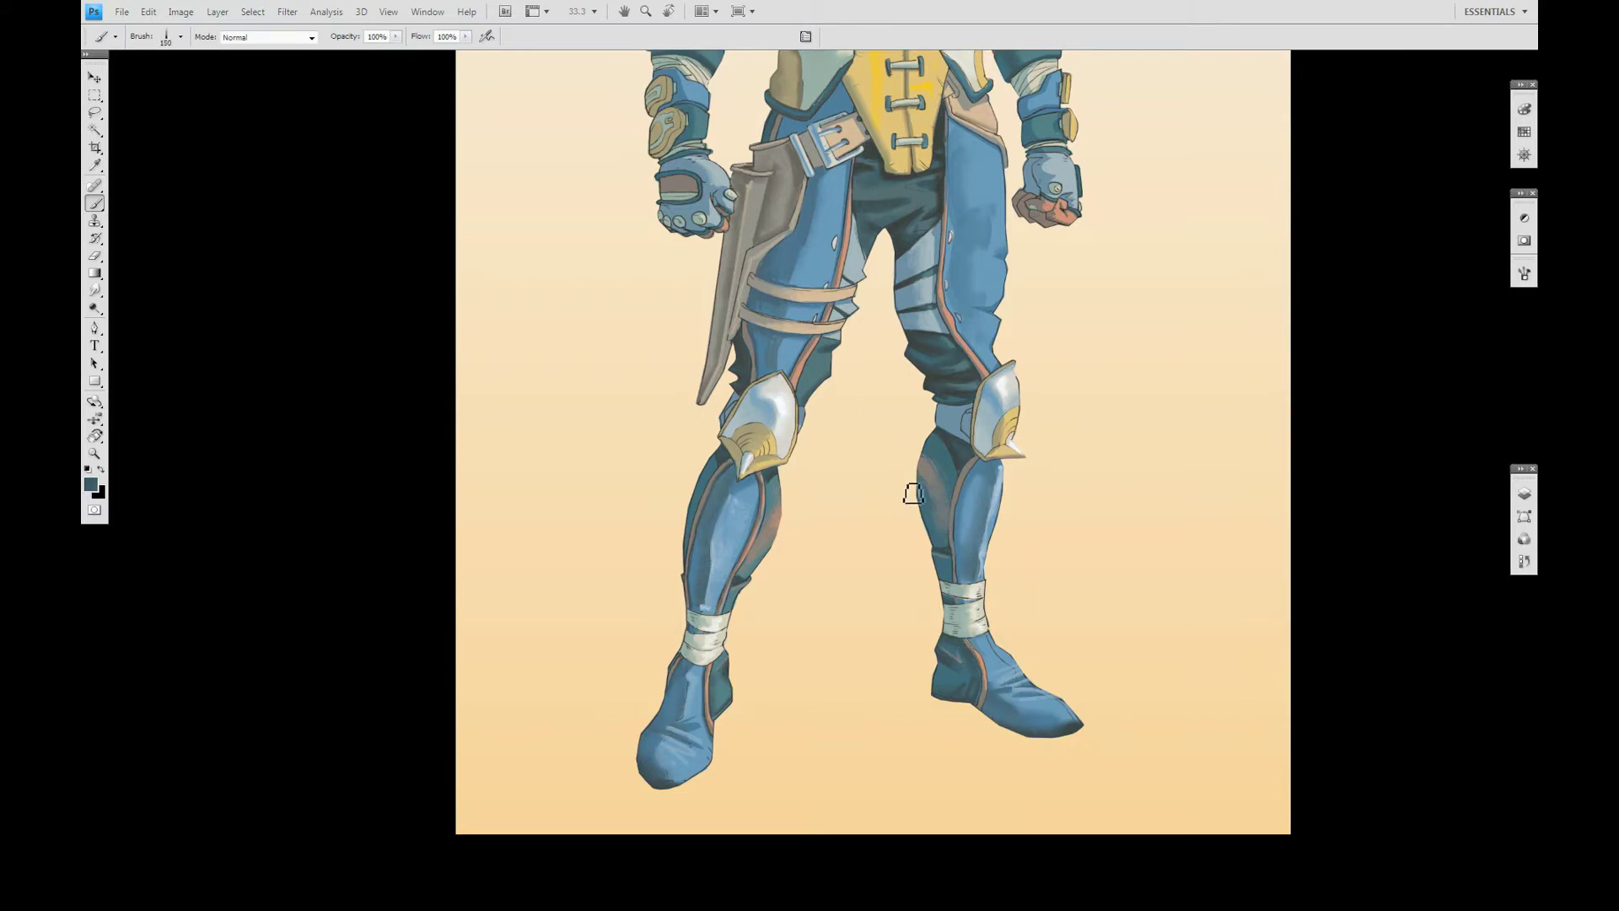
key("h")
left_click_drag(921, 650, 810, 548)
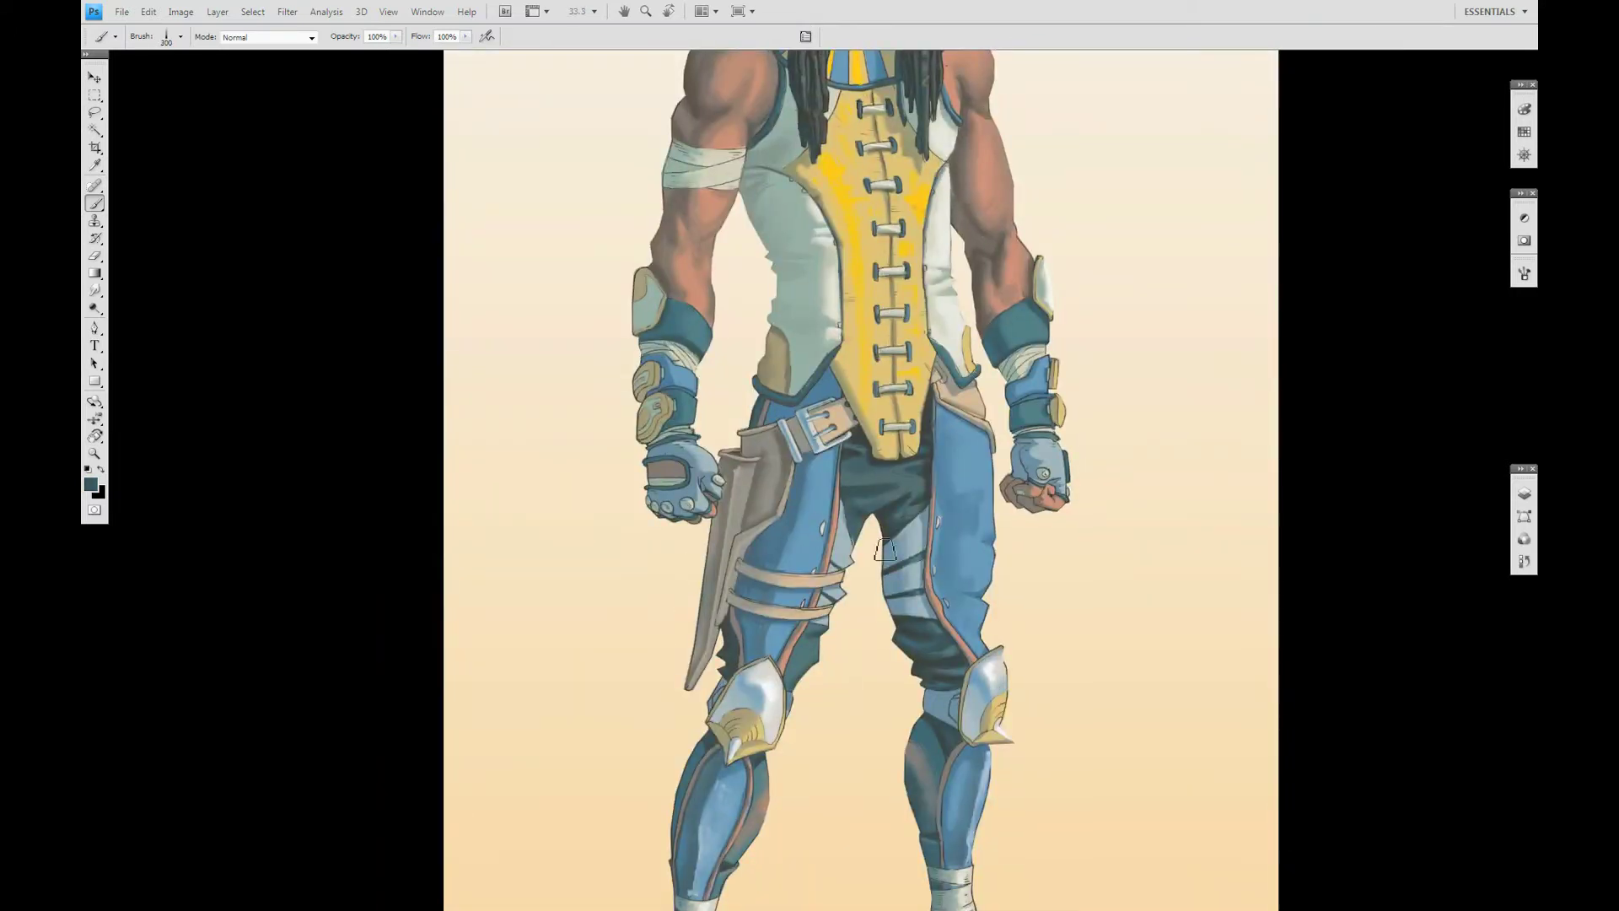
key("ctrl+plus")
key("ctrl+plus")
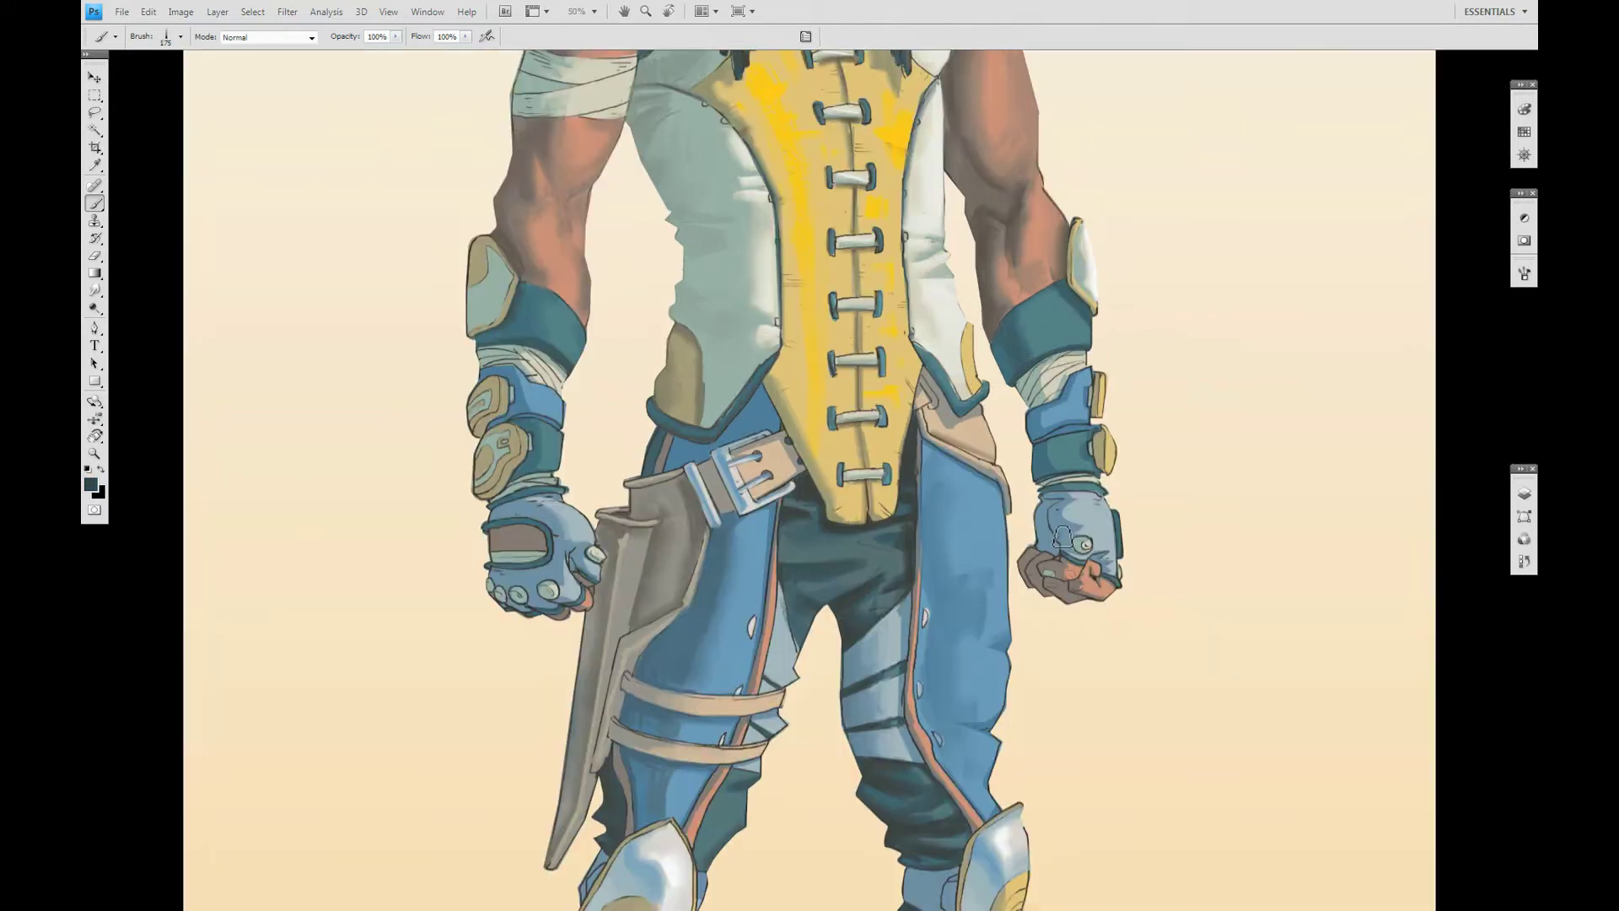